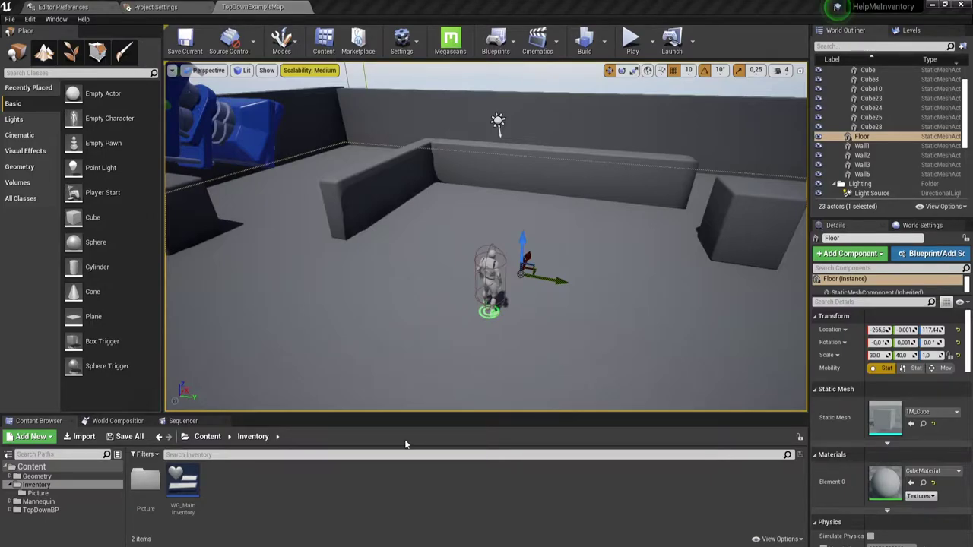
- Look inside the WG_MainInventory widget blueprint, close it, and make the Content Browser taller
double_click(182, 491)
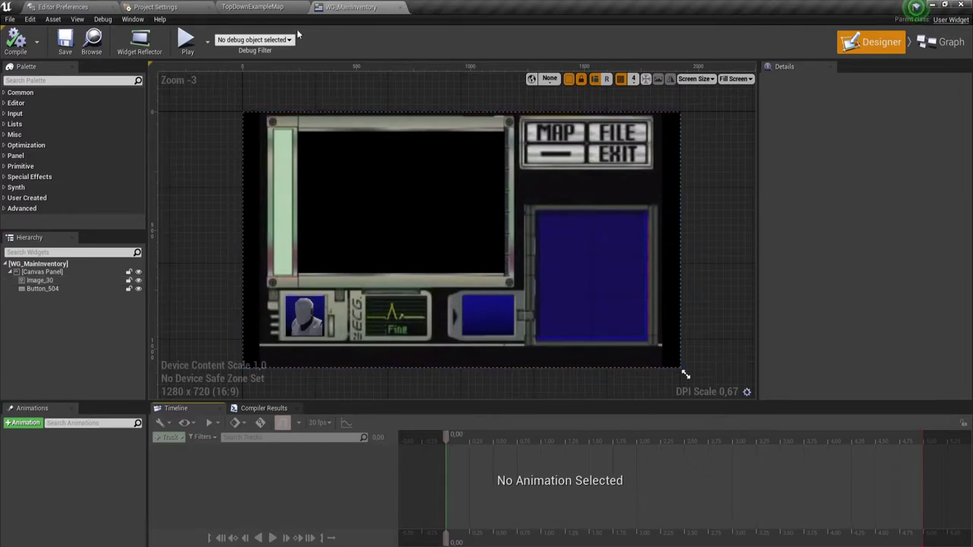
click(400, 8)
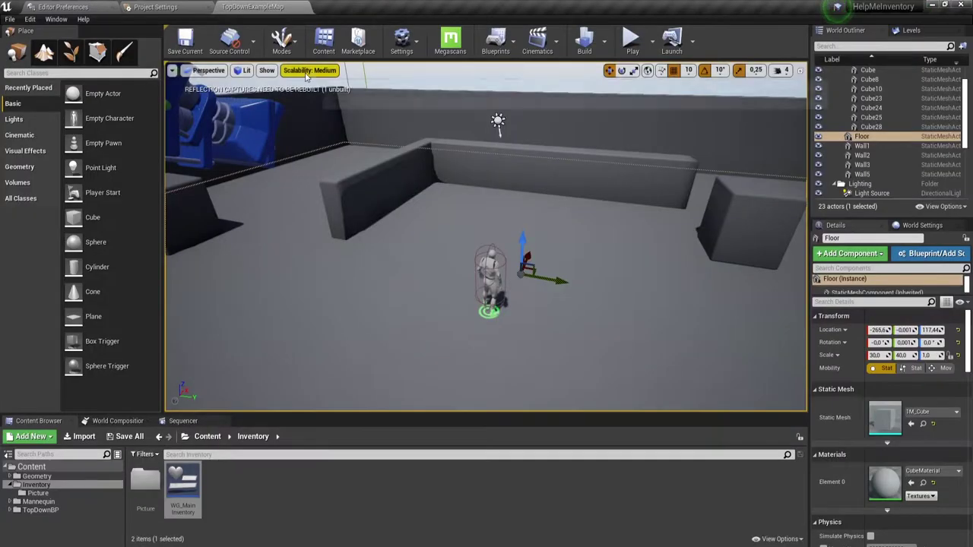
click(258, 490)
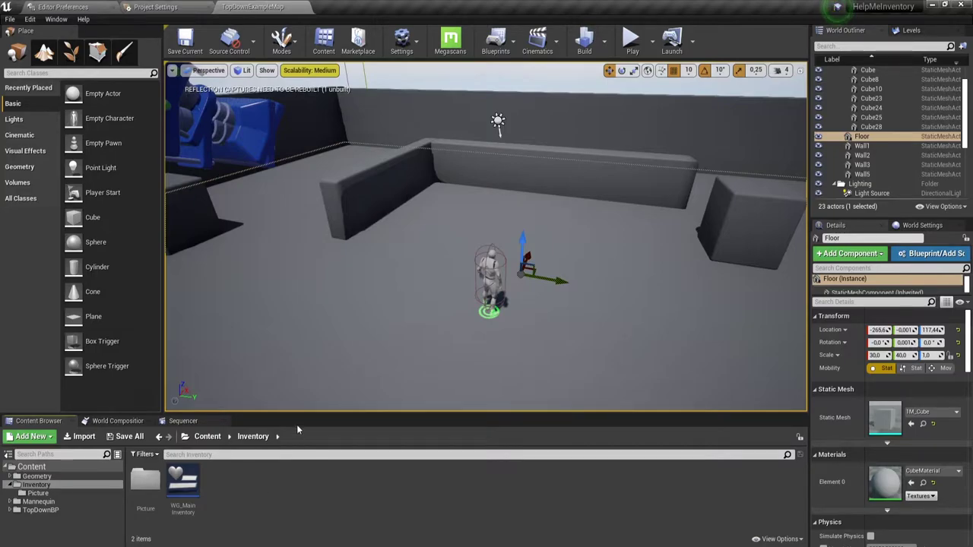
drag(306, 413, 306, 384)
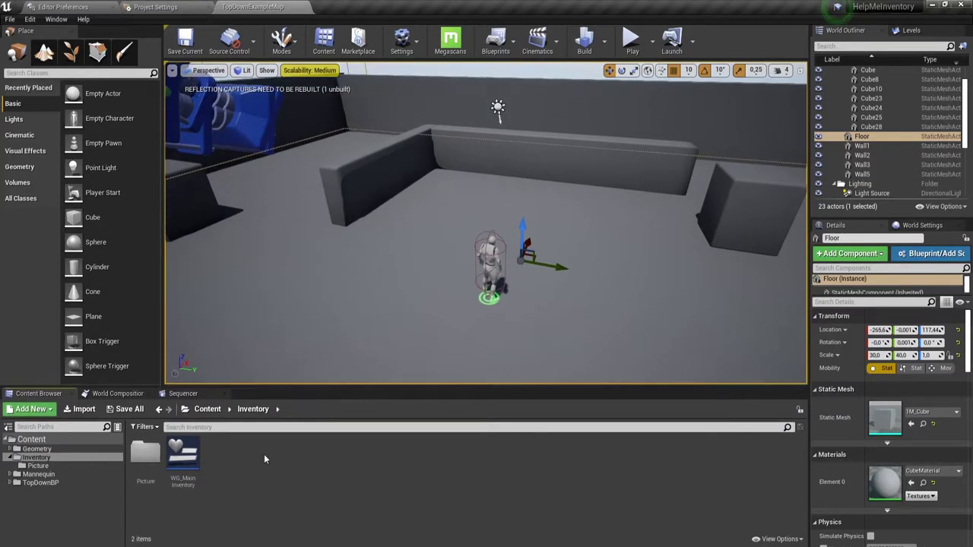
- Add a Blueprints > Enumeration asset in Inventory and type the name ItemType
right_click(264, 454)
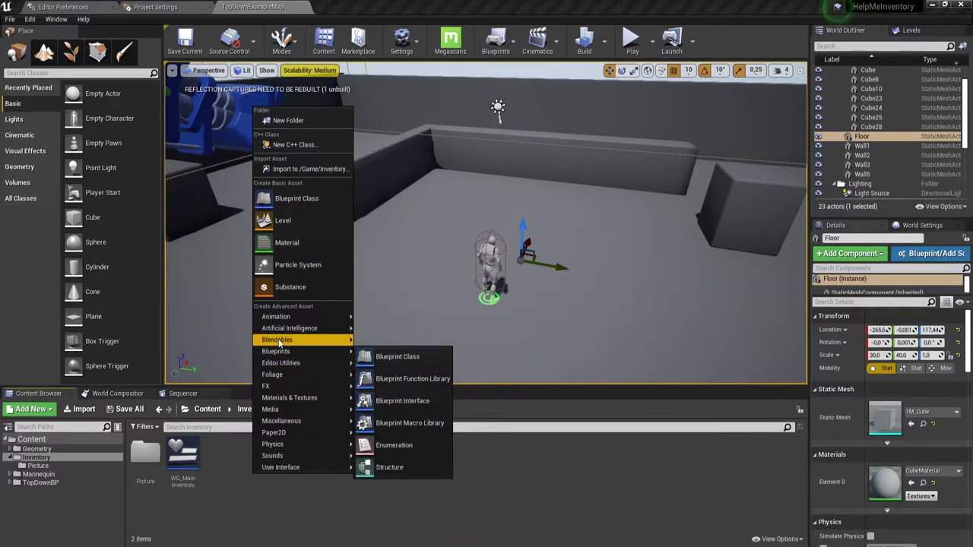
mouse_move(291, 343)
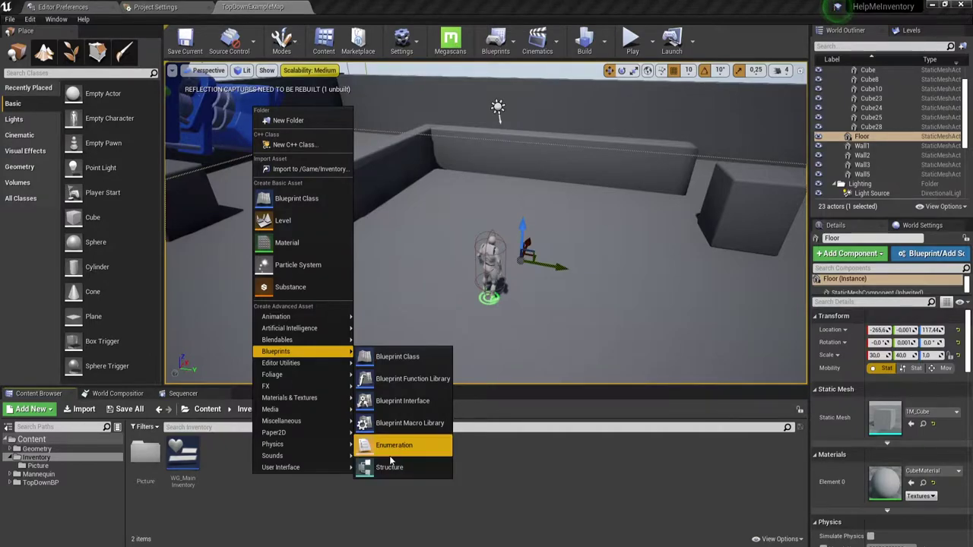
click(389, 446)
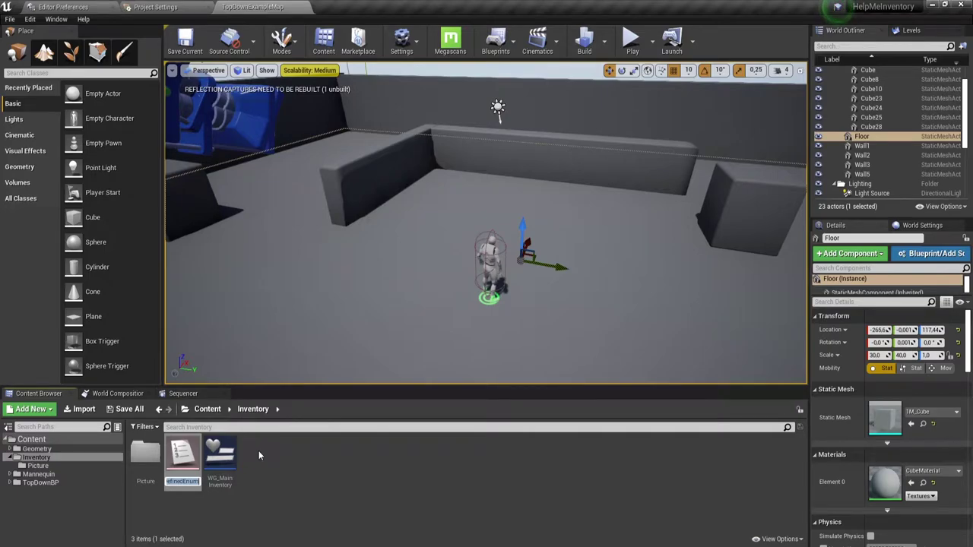
key(BackSpace)
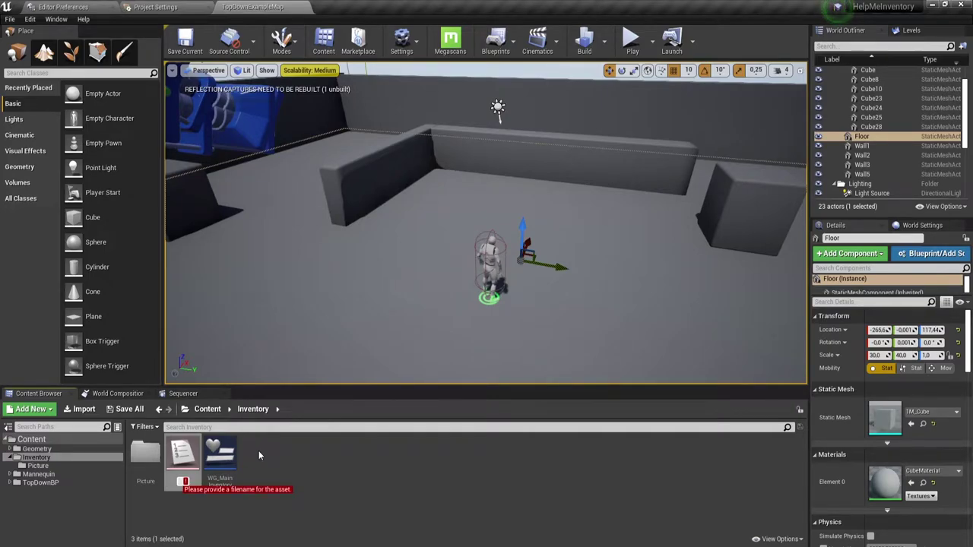
text(Item)
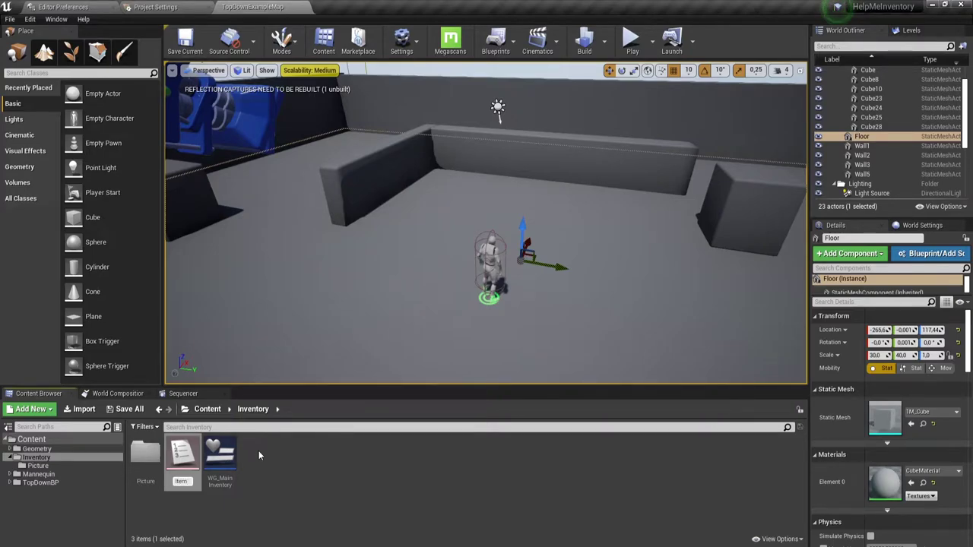
text(1)
text(yp)
text(e)
- Confirm the ItemType name and add enumerators until the enum has four entries
key(Return)
key(Return)
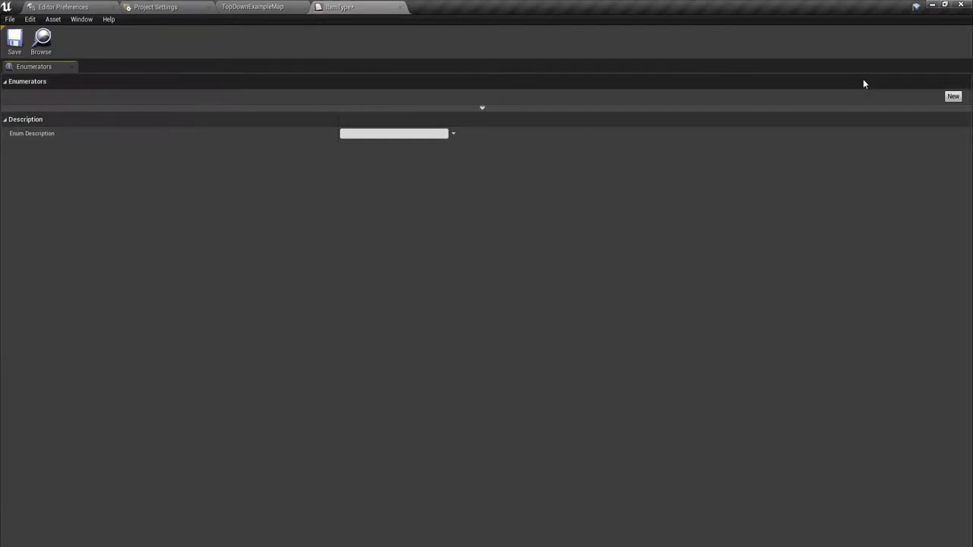
click(953, 97)
click(953, 97)
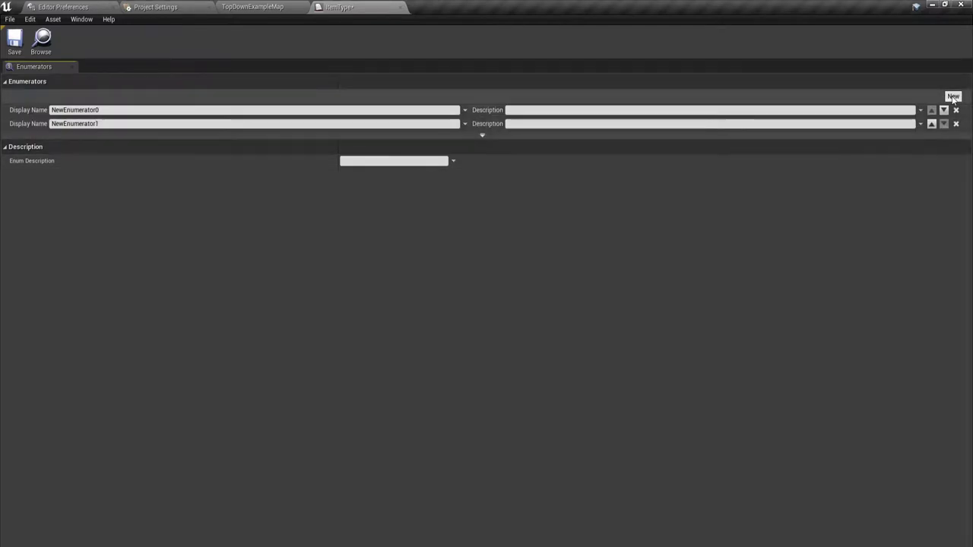
click(953, 97)
click(954, 97)
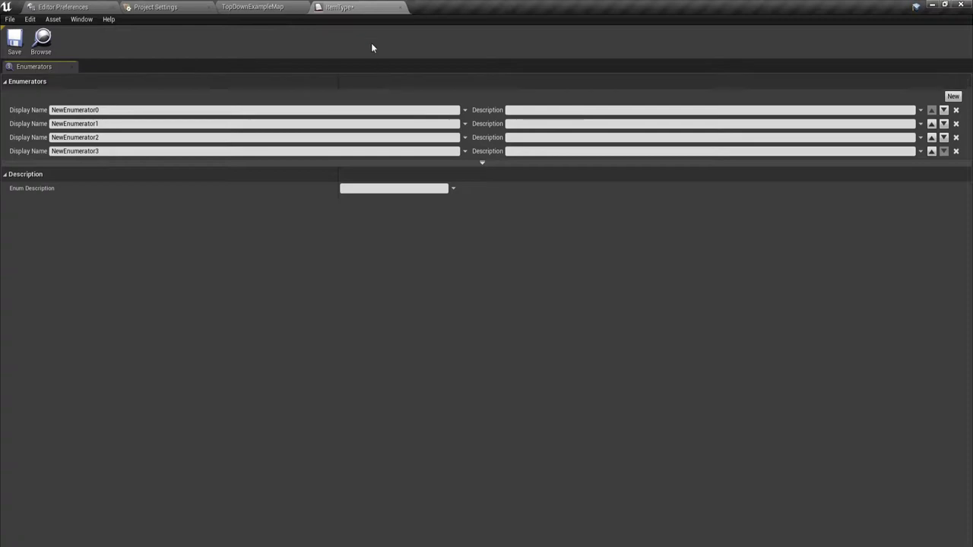
- Rename the first three enumerators Weapon, AIP and Mine, and clear the fourth's name
click(129, 110)
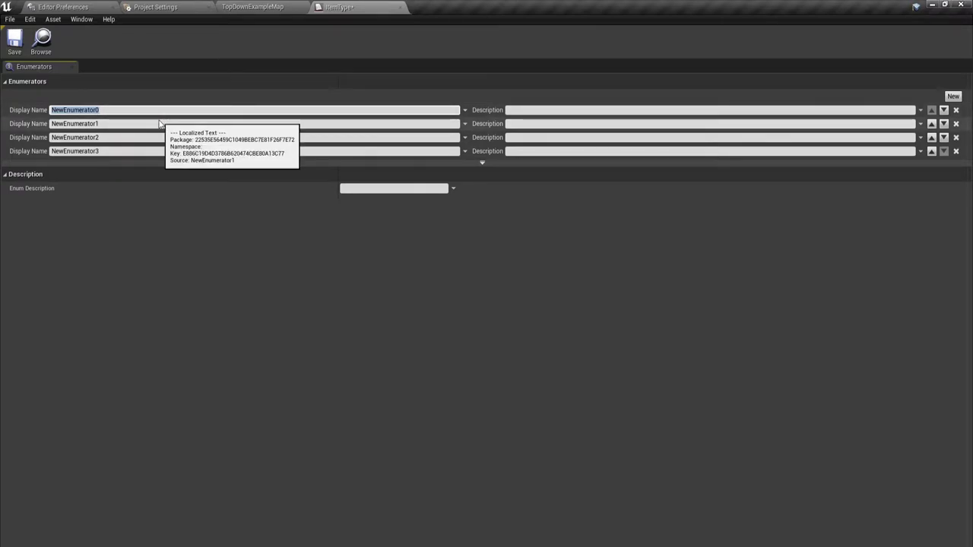
key(BackSpace)
text(Weapon)
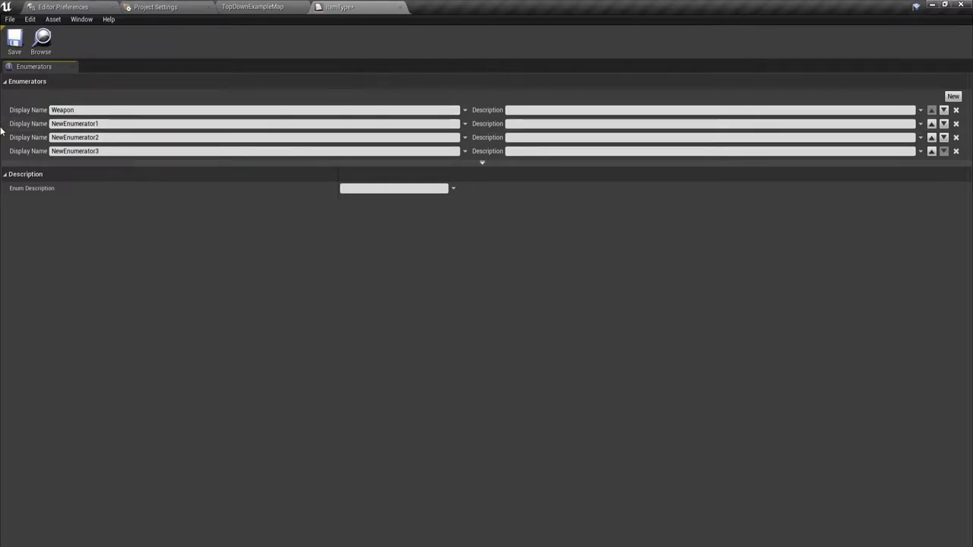
click(161, 122)
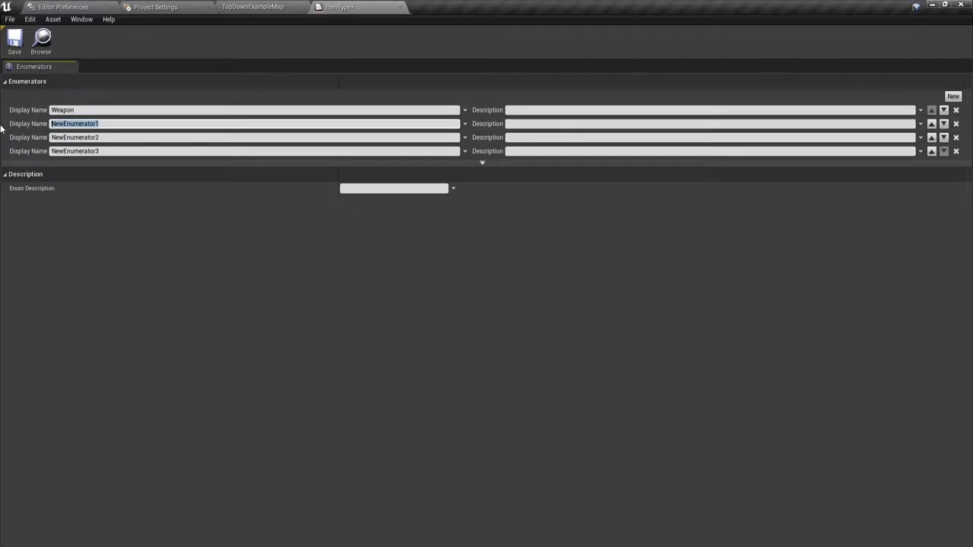
text(Am)
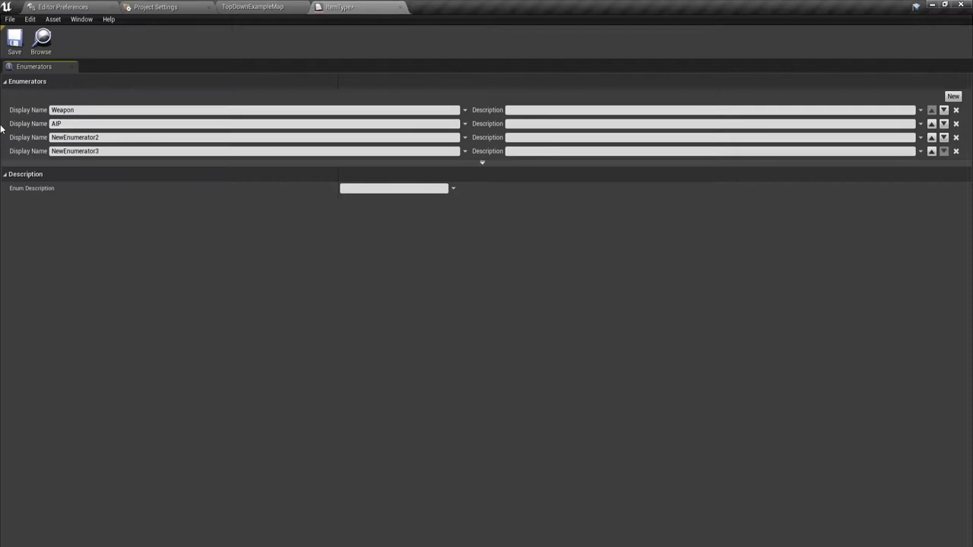
click(104, 137)
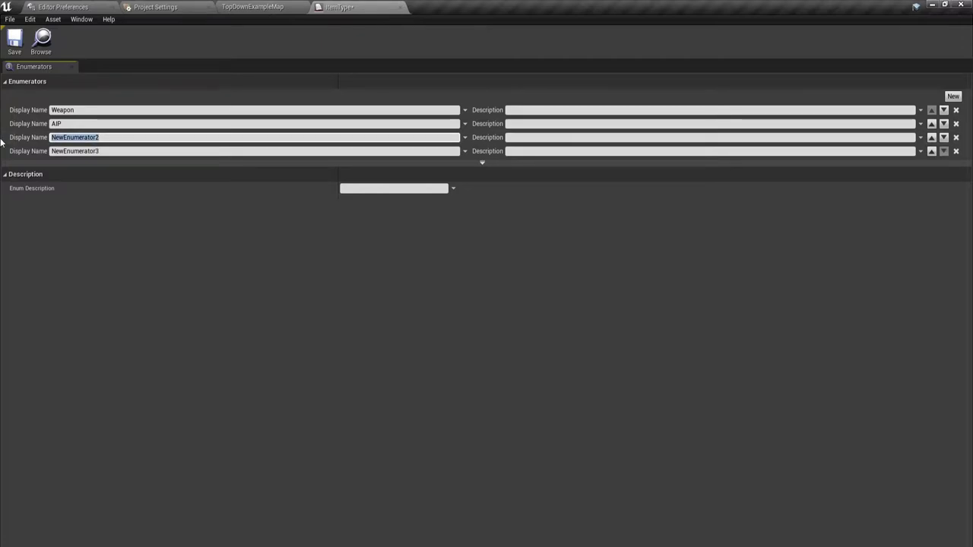
text(Mine)
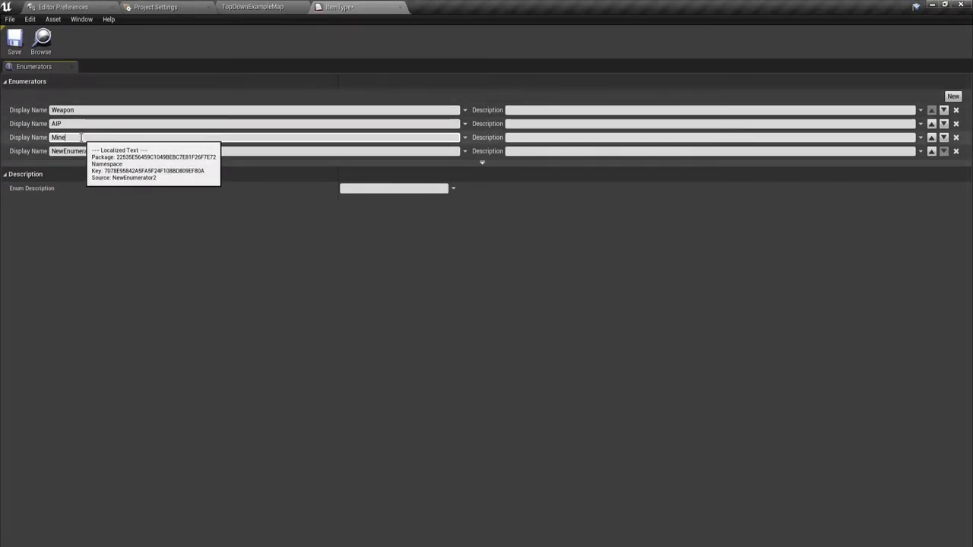
click(112, 152)
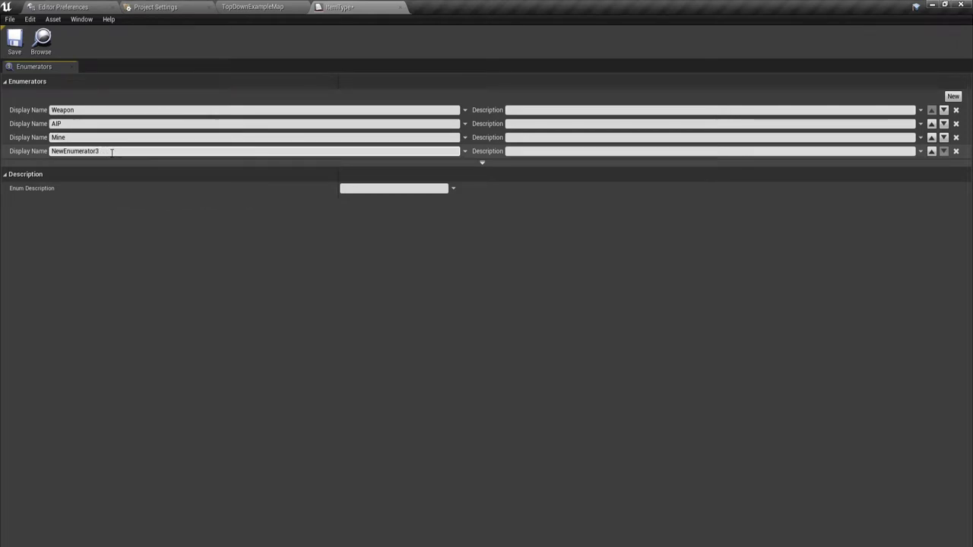
click(112, 151)
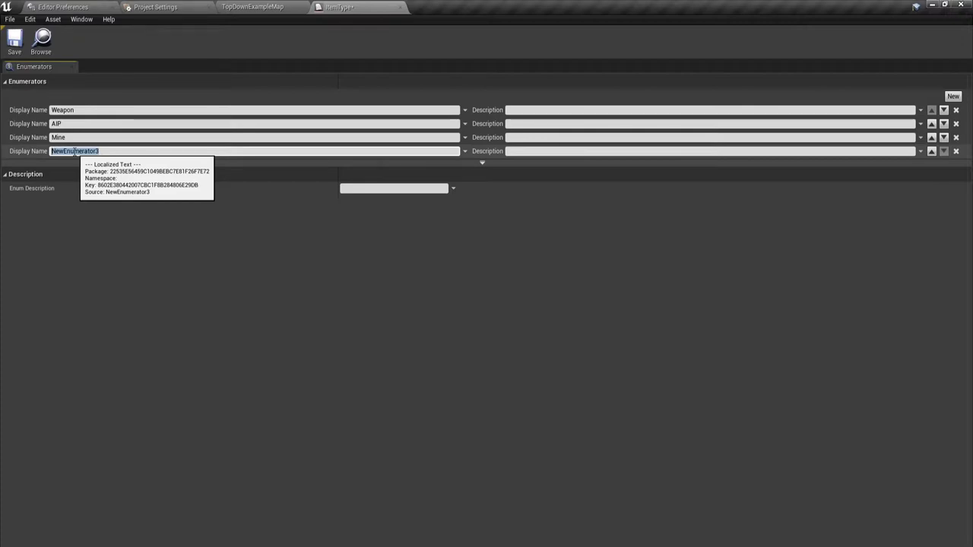
key(BackSpace)
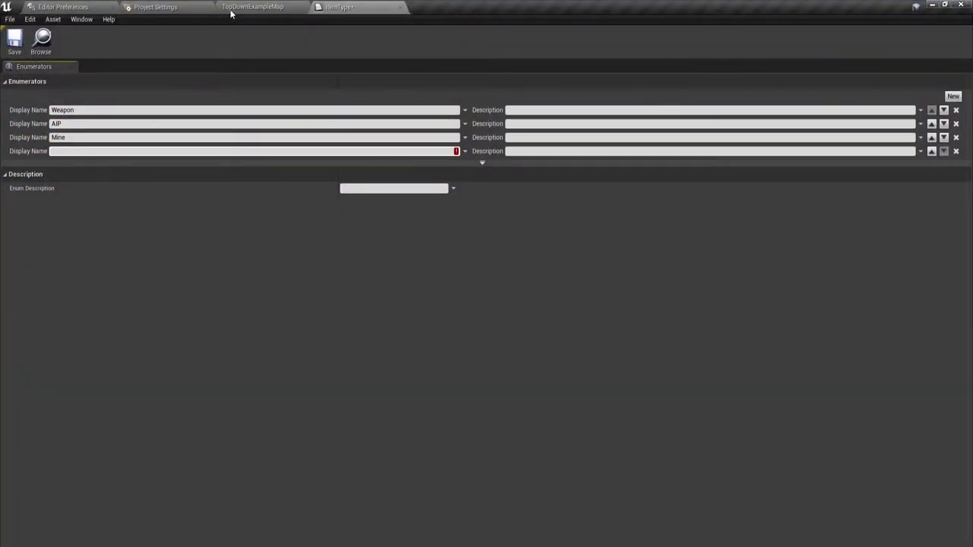
- Check the Picture folder's item images, then name the fourth enumerator Key
click(233, 9)
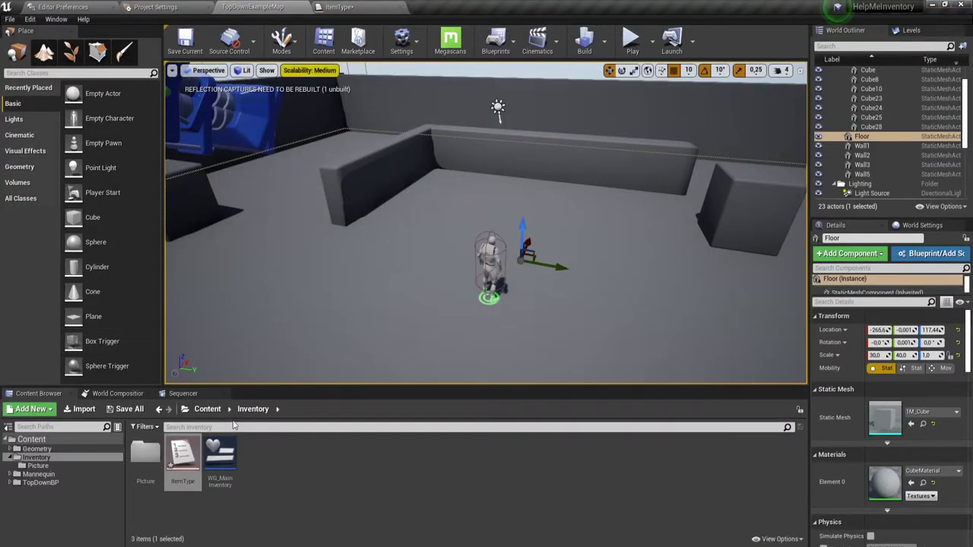
double_click(145, 455)
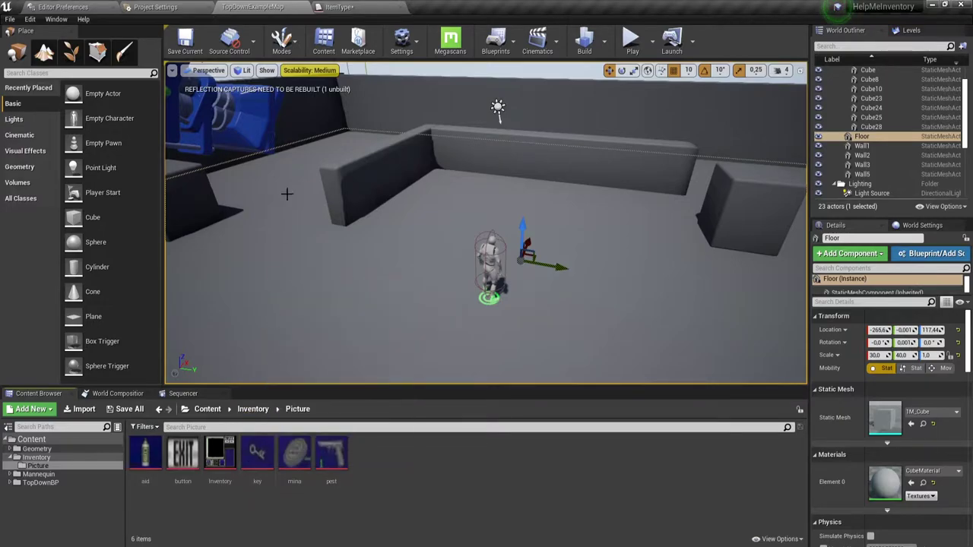
click(334, 7)
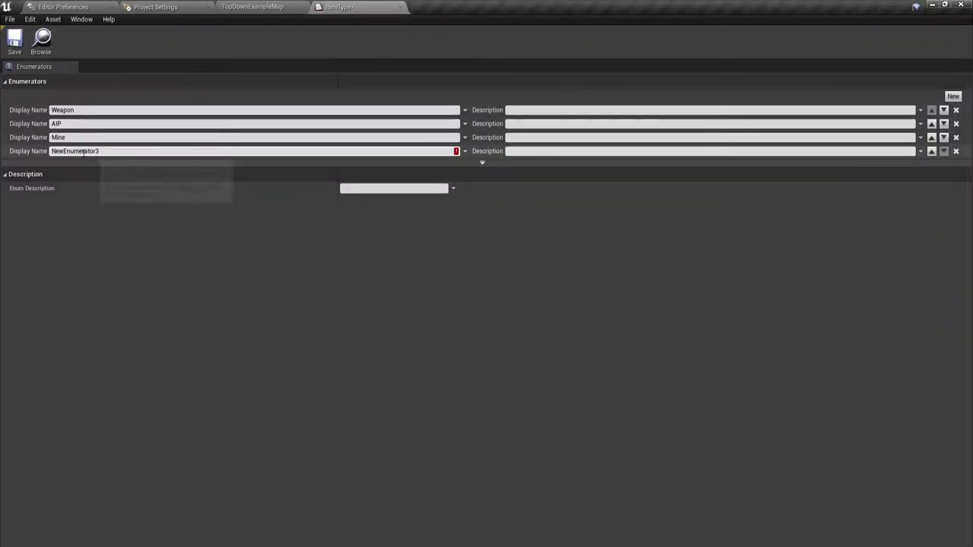
drag(105, 150, 2, 155)
text(Key)
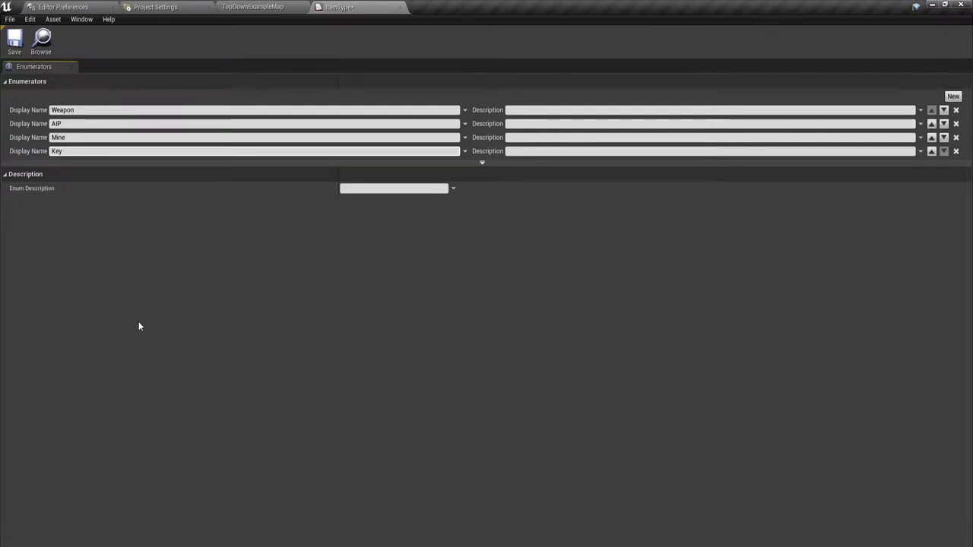
click(138, 322)
- Save the ItemType enumeration and return to the TopDownExampleMap level
click(15, 39)
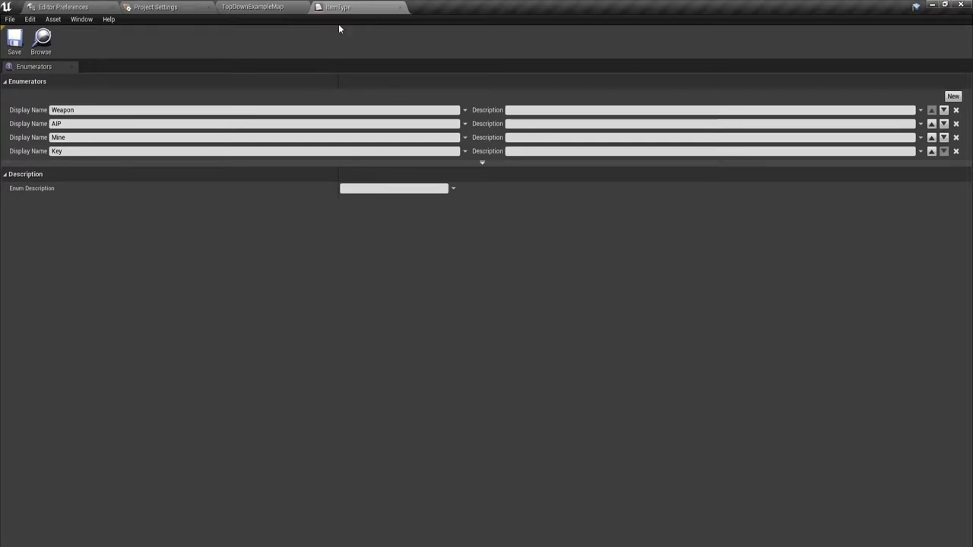
click(14, 38)
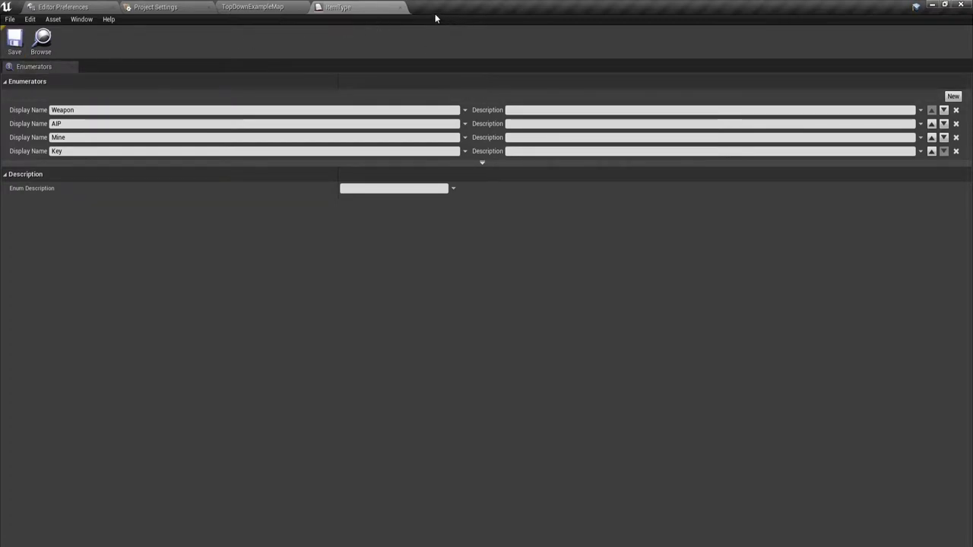
click(261, 7)
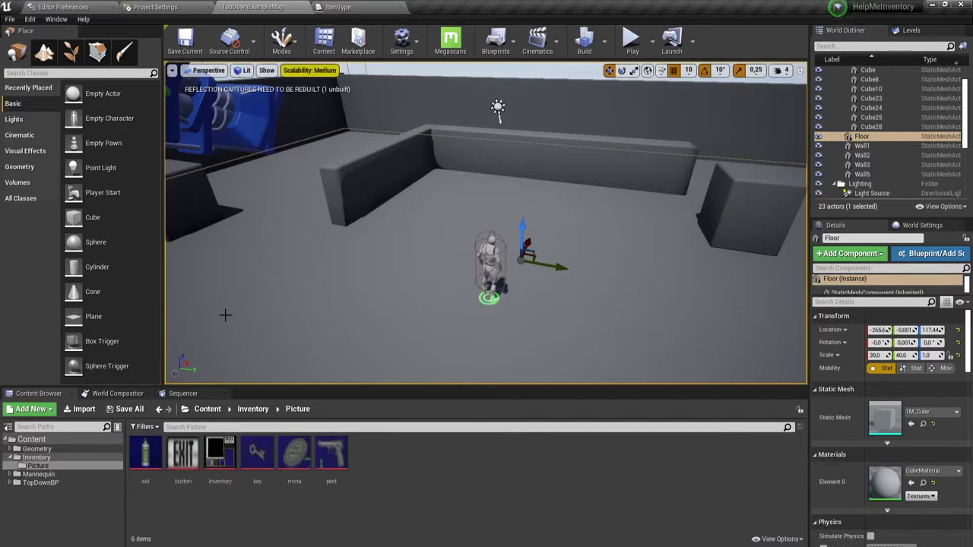
- Add a Blueprints Structure in the Inventory folder, name it ItemDATA, and open its Structure editor
click(253, 409)
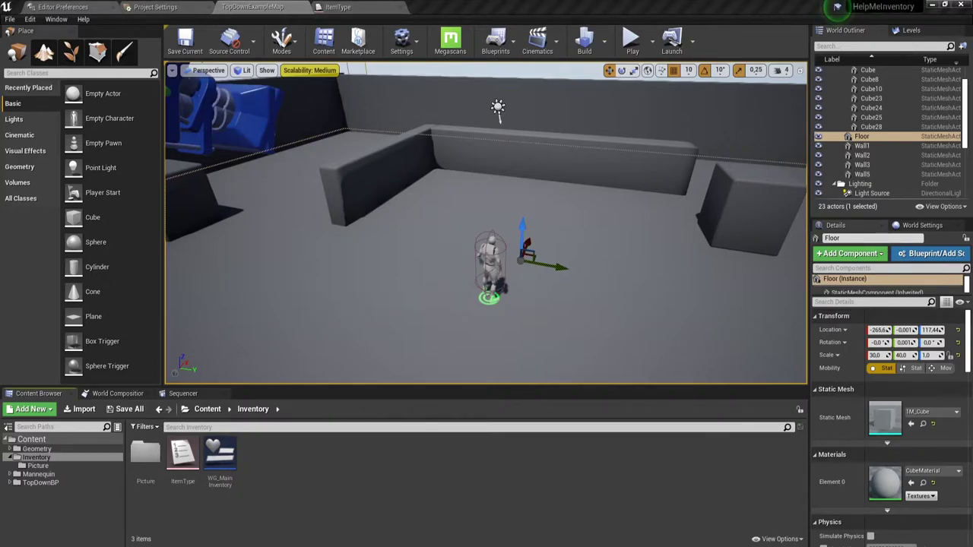
right_click(277, 473)
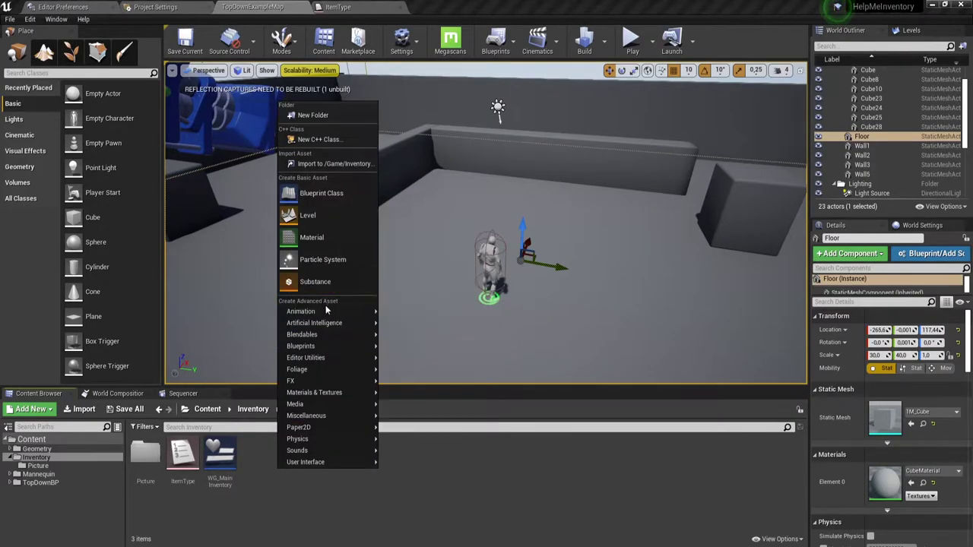
mouse_move(304, 346)
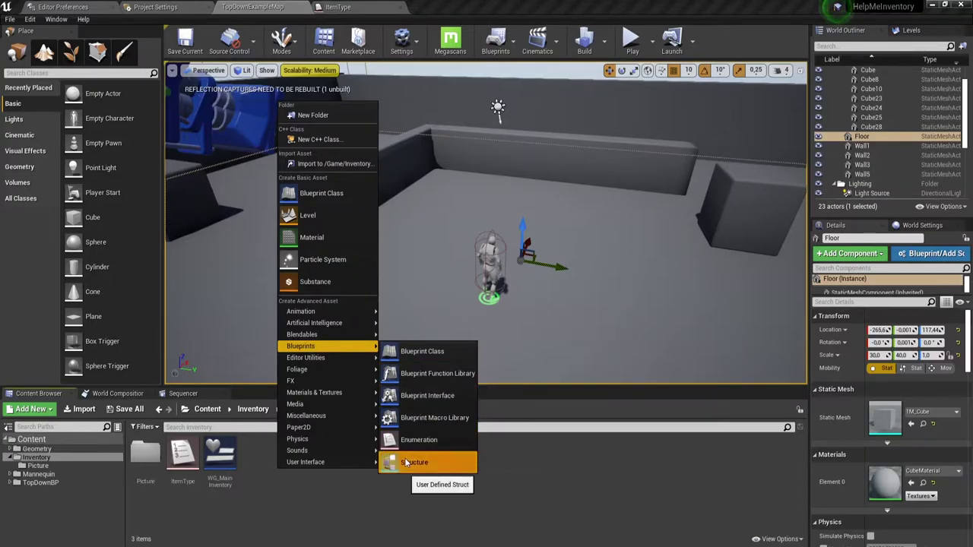
click(414, 462)
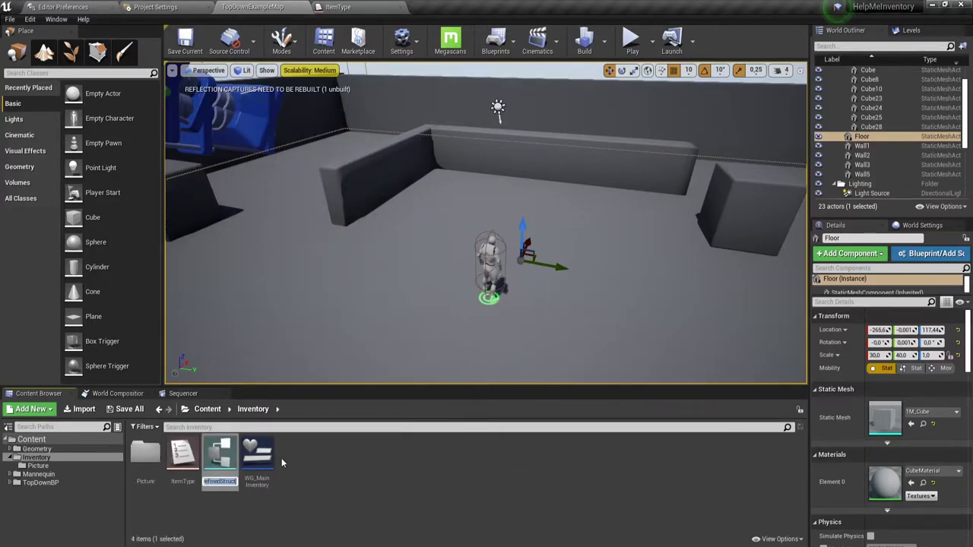
key(BackSpace)
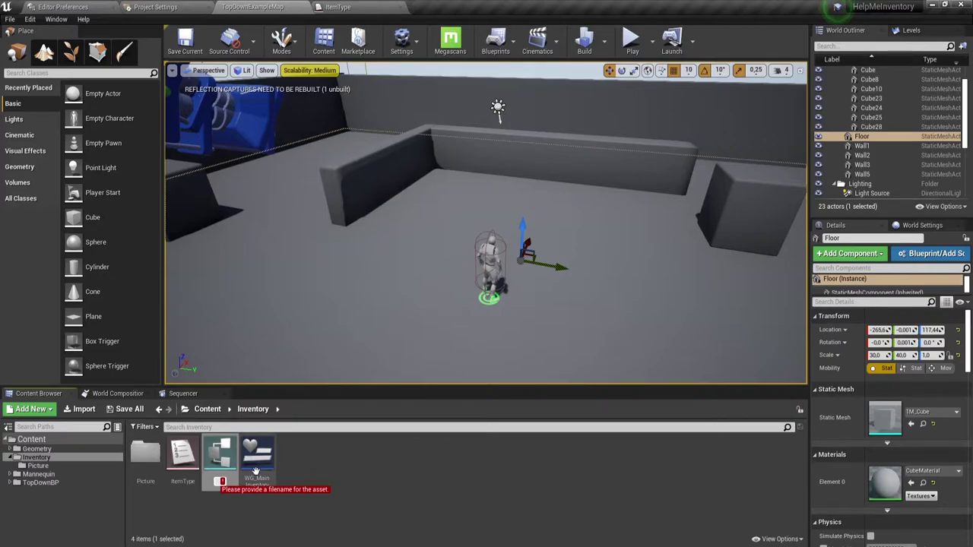
text(Item)
key(Return)
text(DATA)
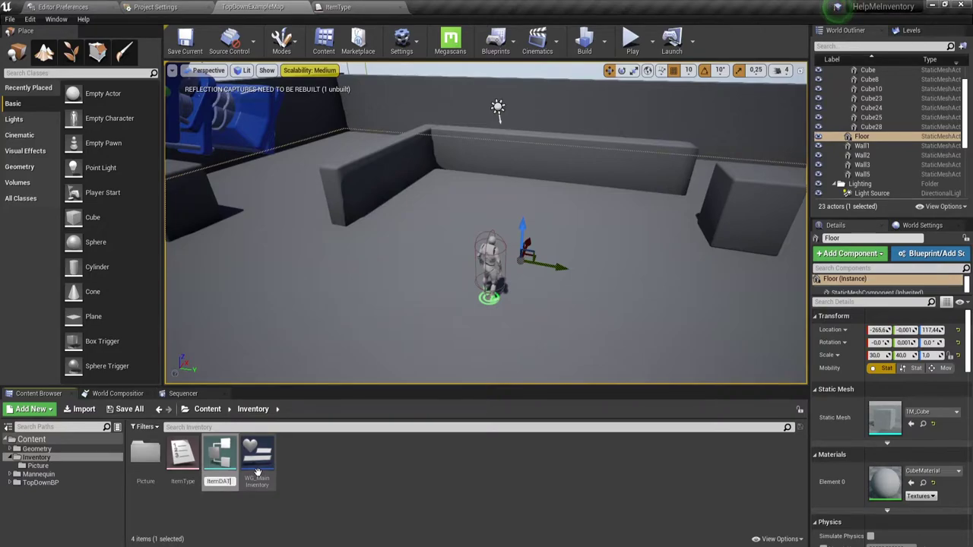
key(Return)
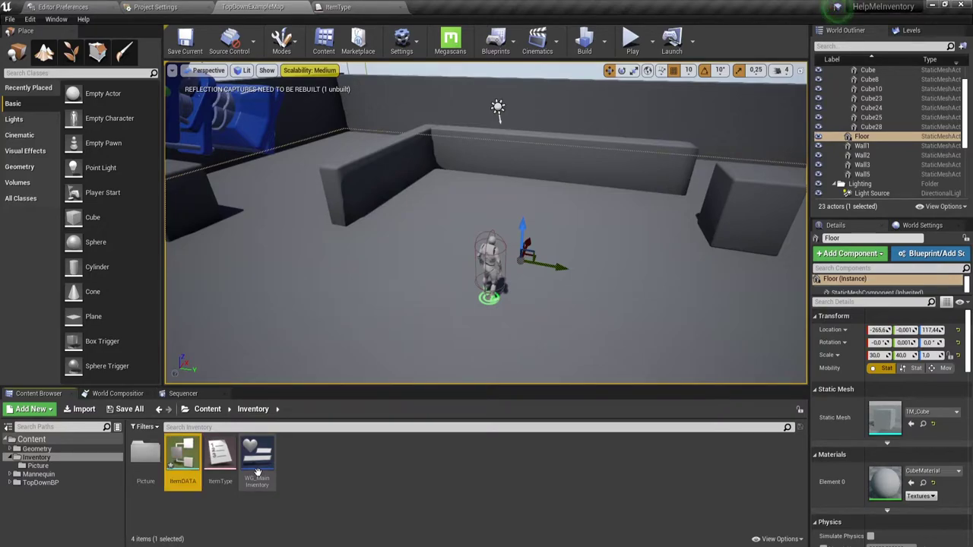
key(Return)
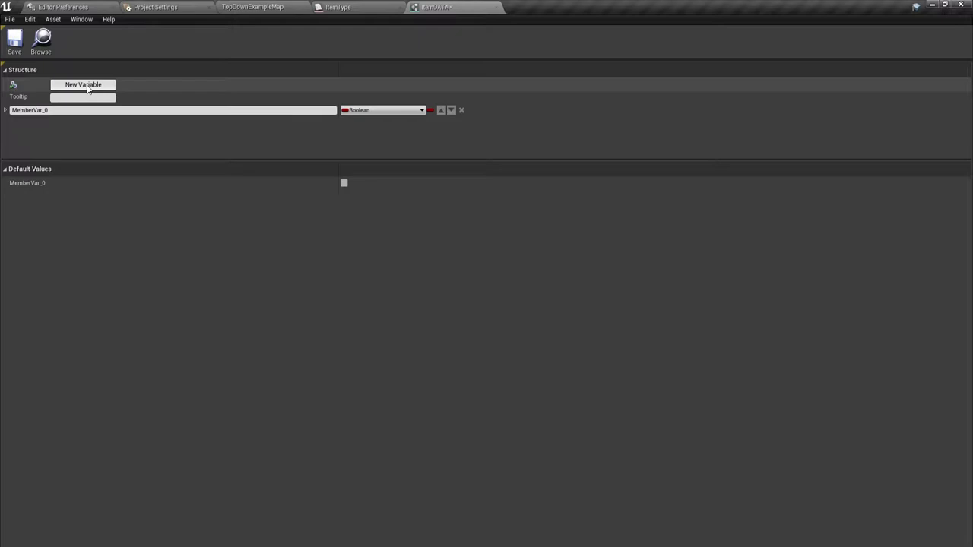
- Add more member variables to ItemDATA and rename MemberVar_0 to Name
click(88, 89)
click(88, 89)
click(88, 89)
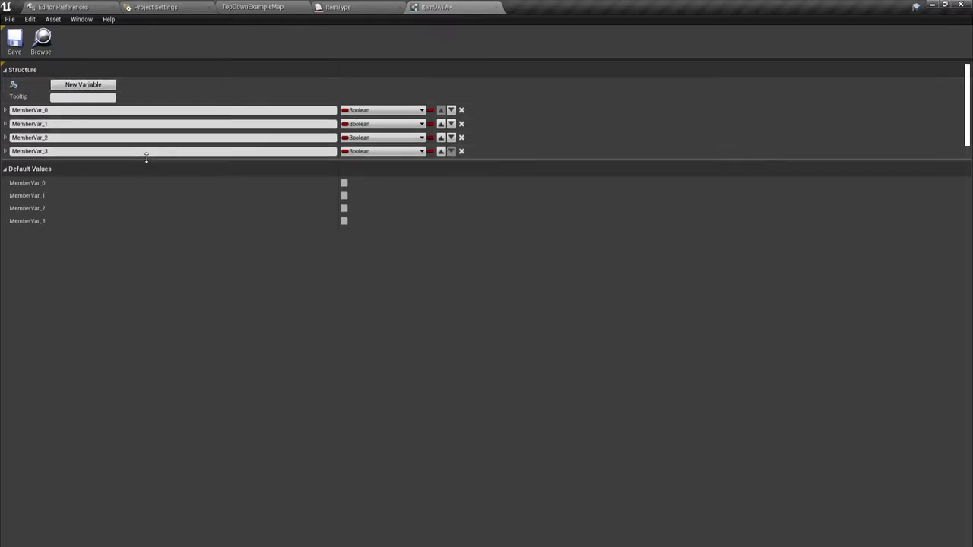
drag(146, 162, 145, 223)
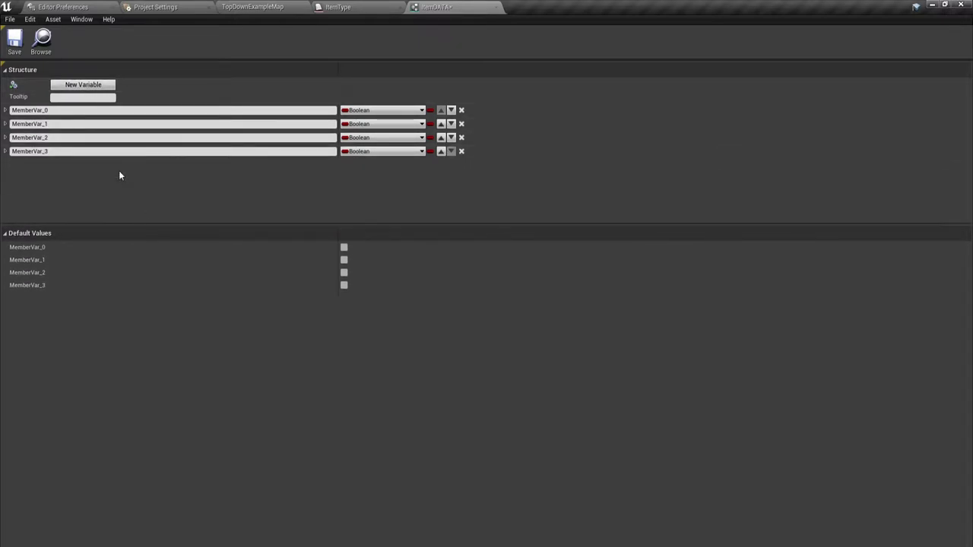
click(50, 111)
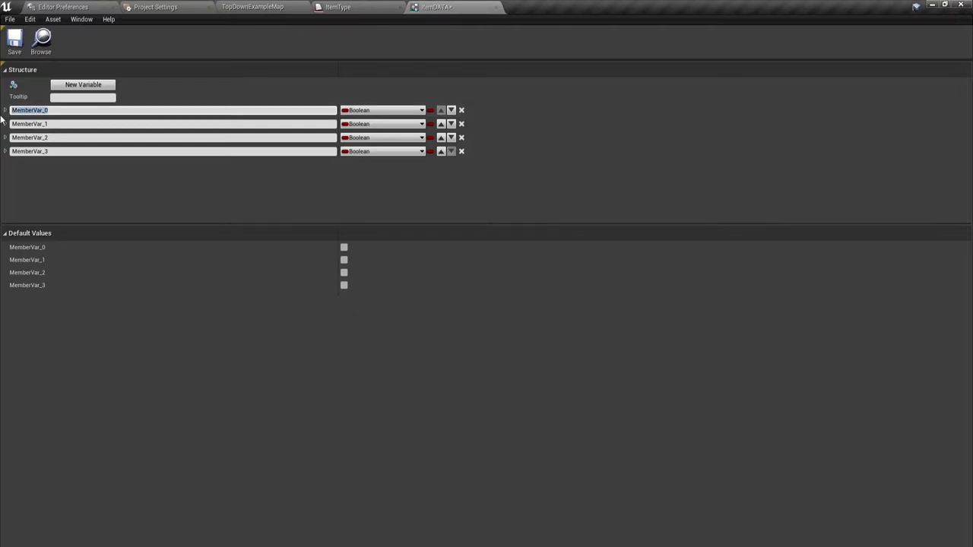
key(BackSpace)
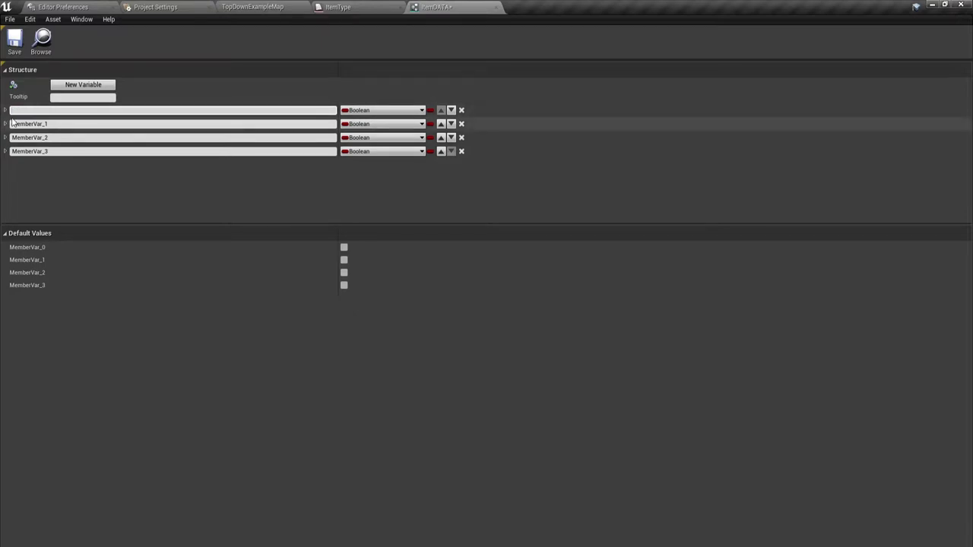
text(Name)
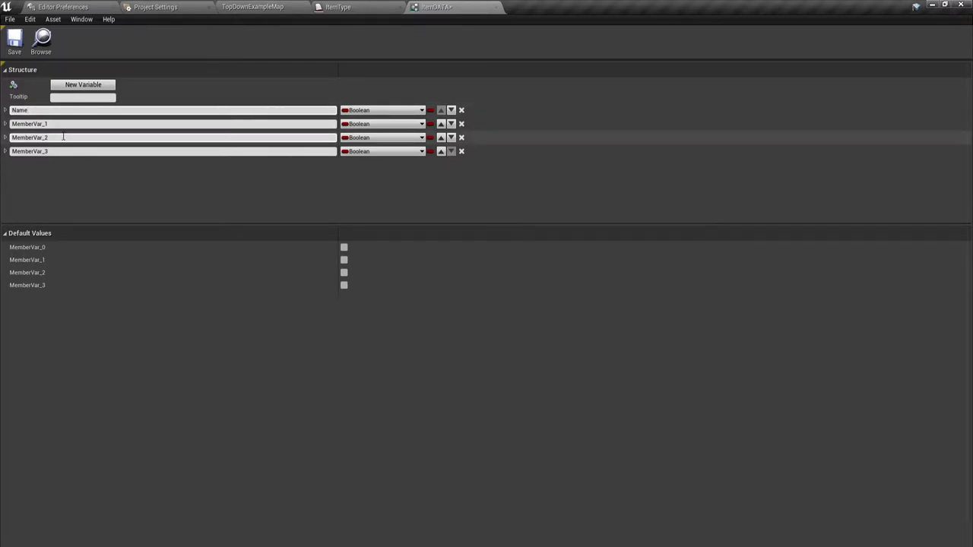
key(Return)
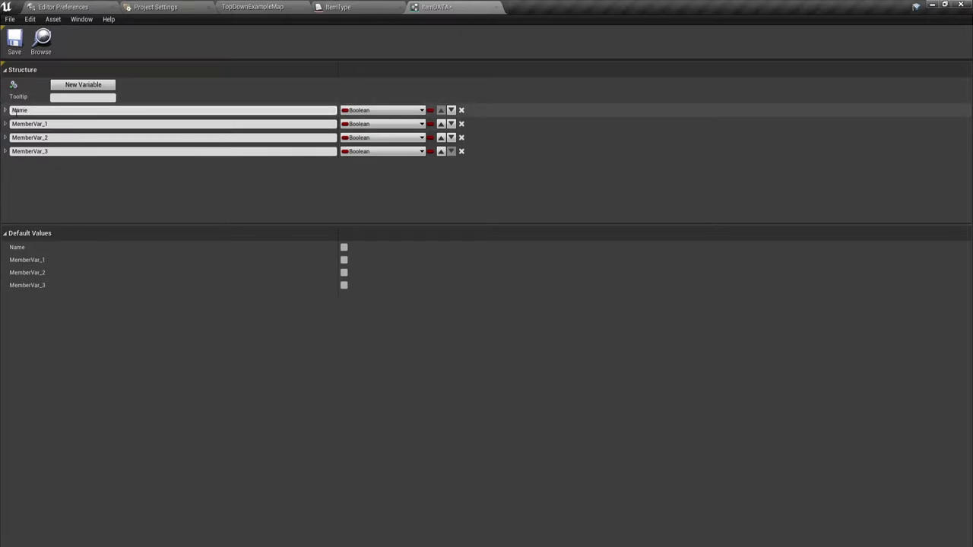
- Rename the second member variable to Type
click(54, 110)
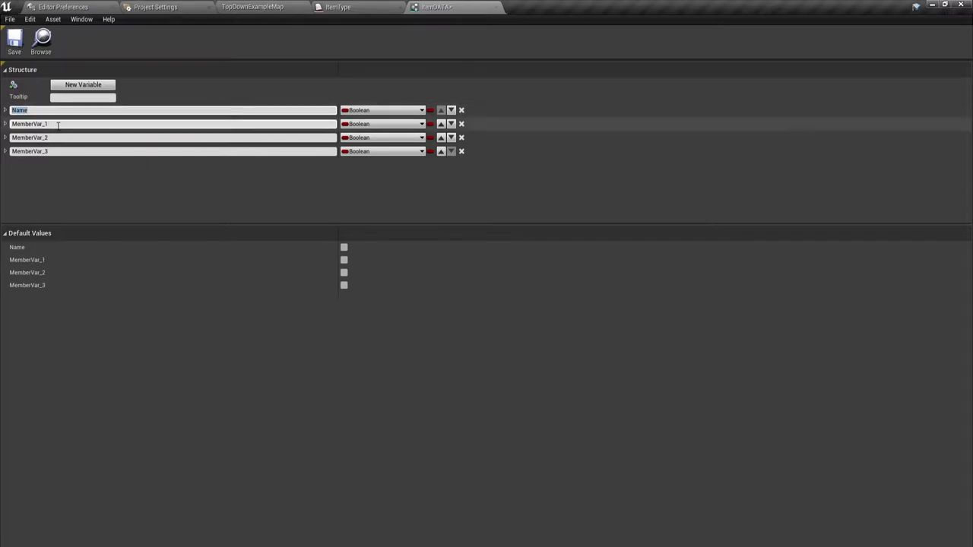
click(58, 125)
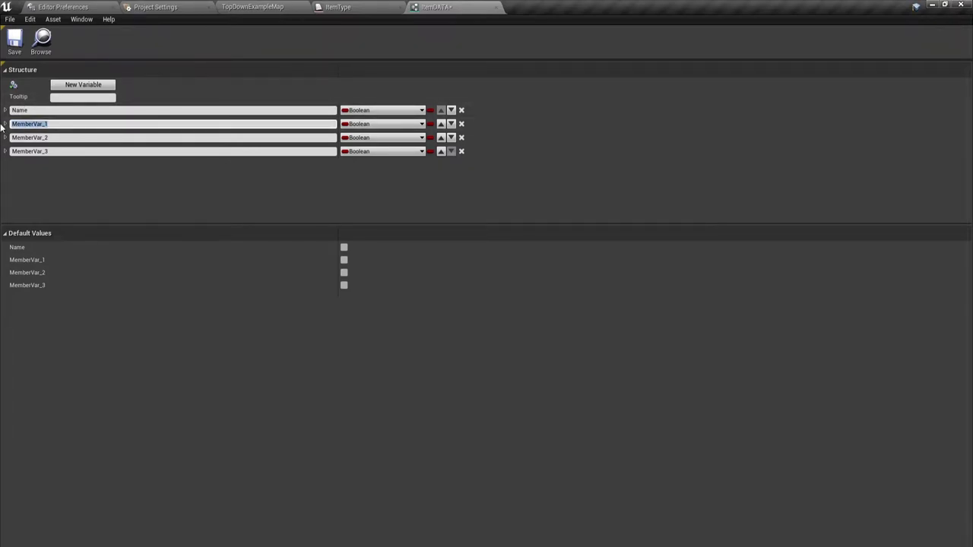
key(BackSpace)
text(y)
text(p)
key(BackSpace)
text(e)
- Confirm the Type name and make the Name member a String
key(Return)
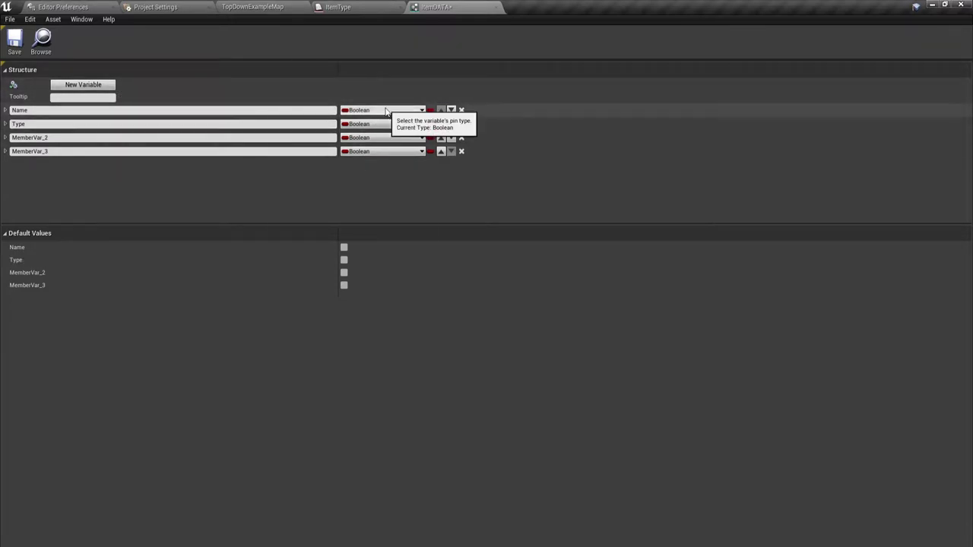
click(384, 110)
click(296, 210)
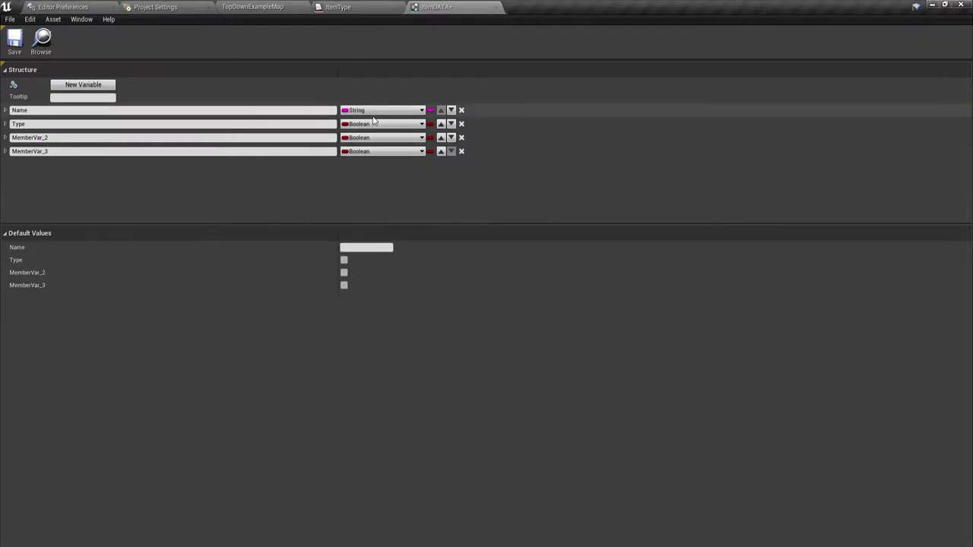
- Set the Type member's type to the Item Type enum, then select the third member's name
click(399, 128)
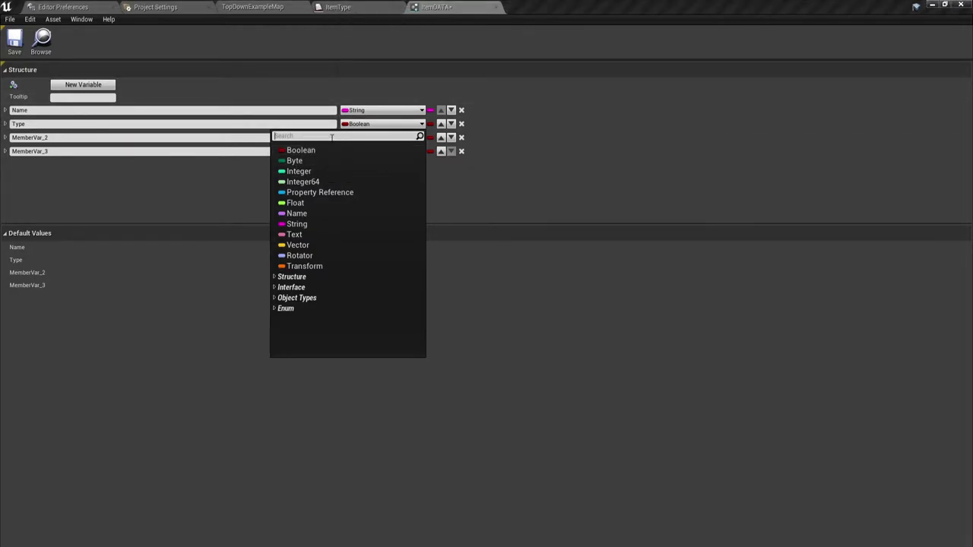
text(item)
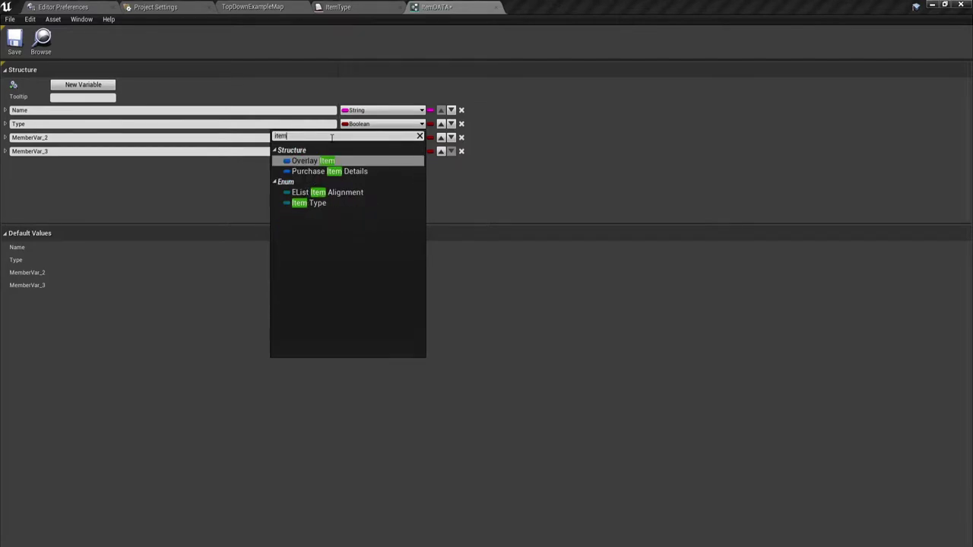
click(308, 204)
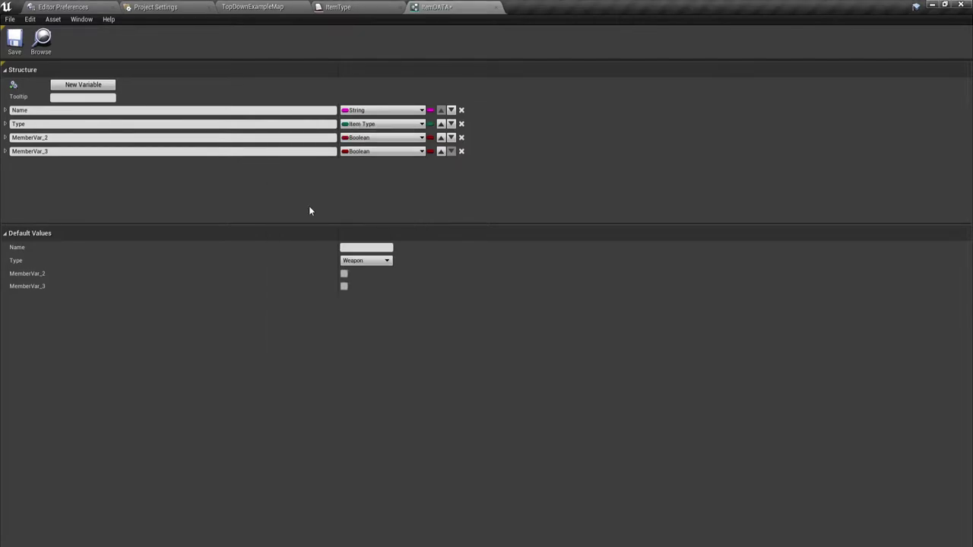
click(360, 126)
text(ite)
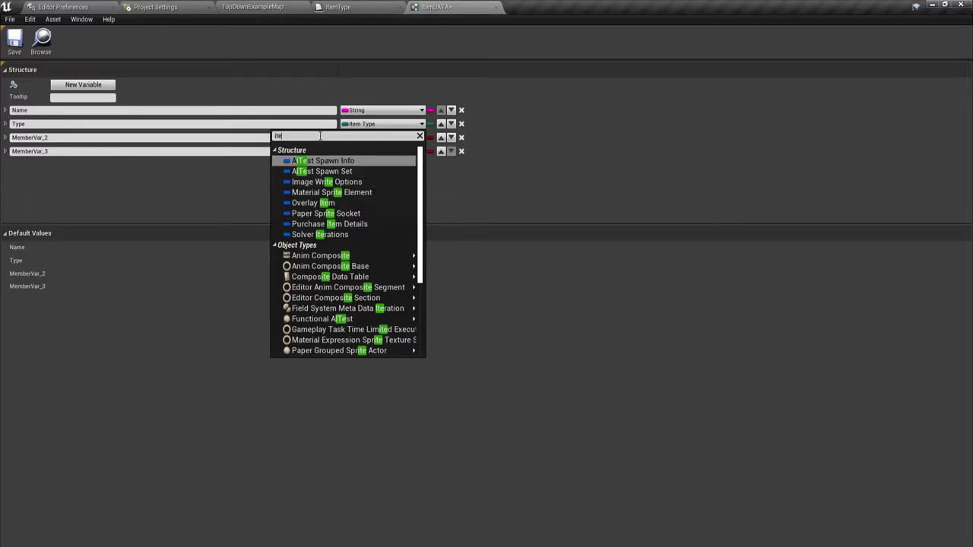
text(m)
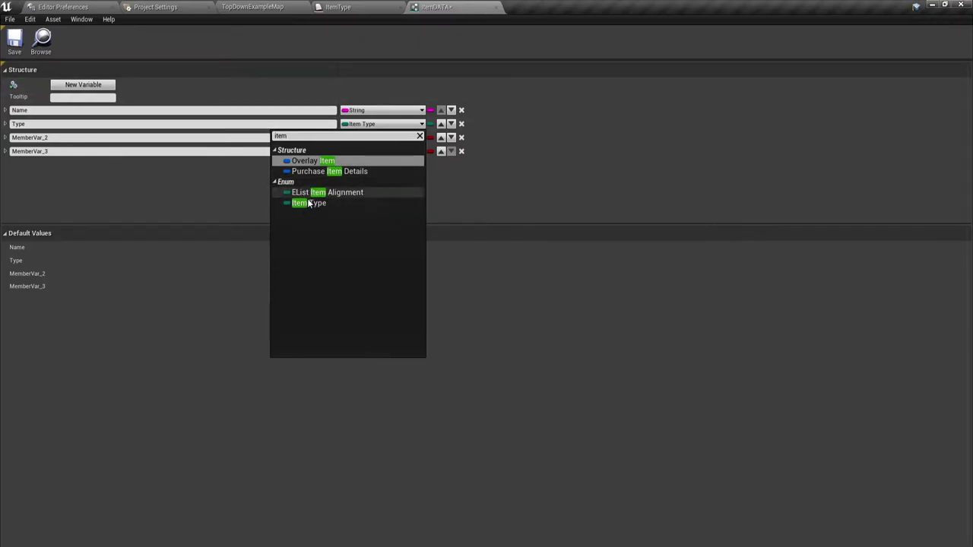
click(312, 204)
click(61, 138)
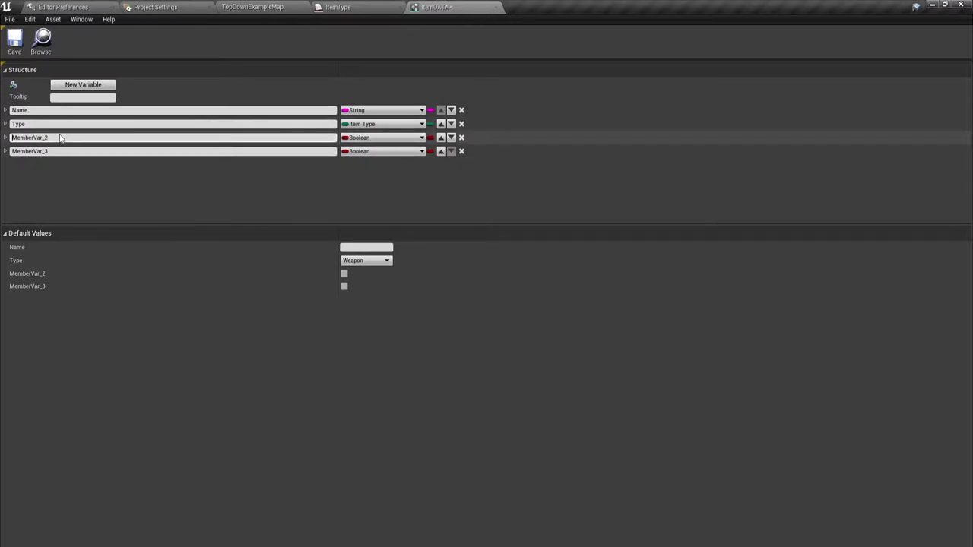
drag(61, 138, 2, 139)
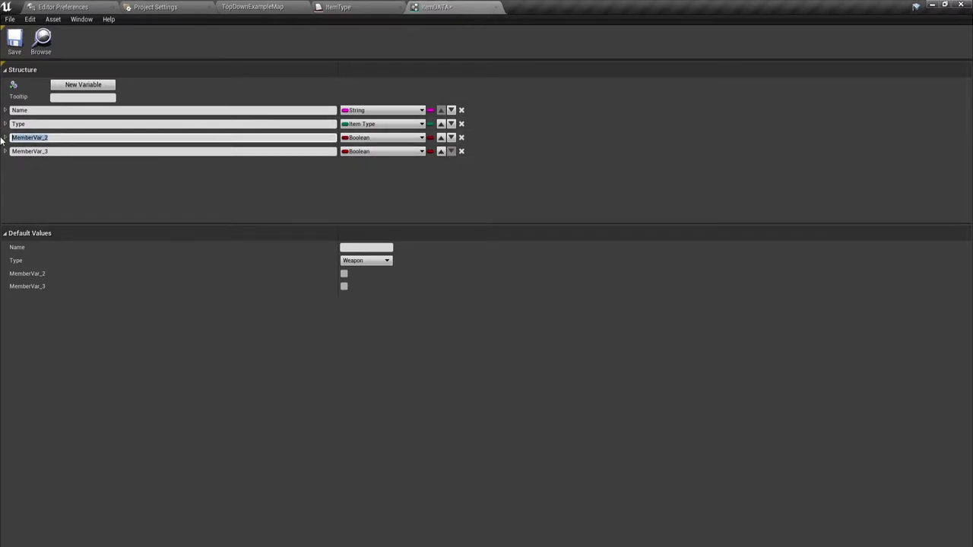
- Rename the third member to Count and make it an Integer
key(BackSpace)
text(Count)
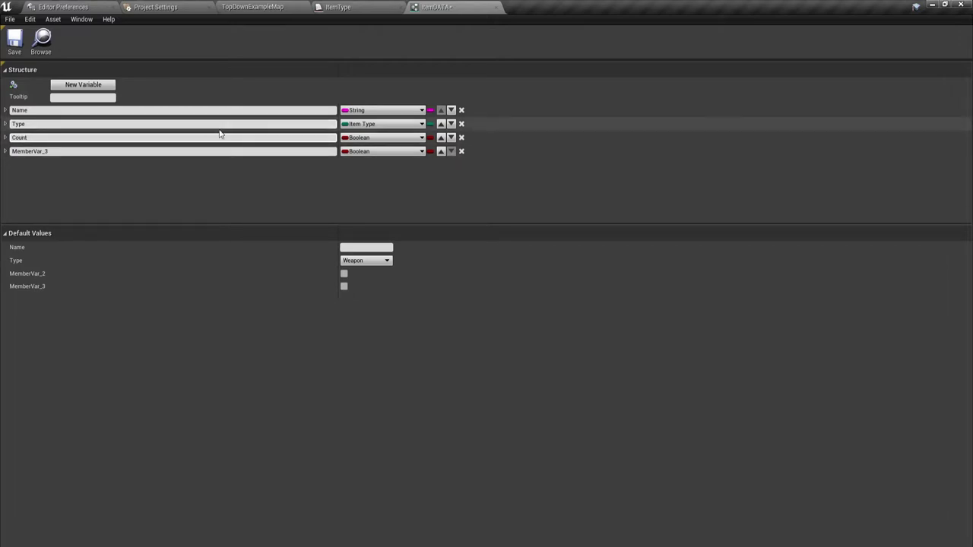
key(Return)
click(383, 138)
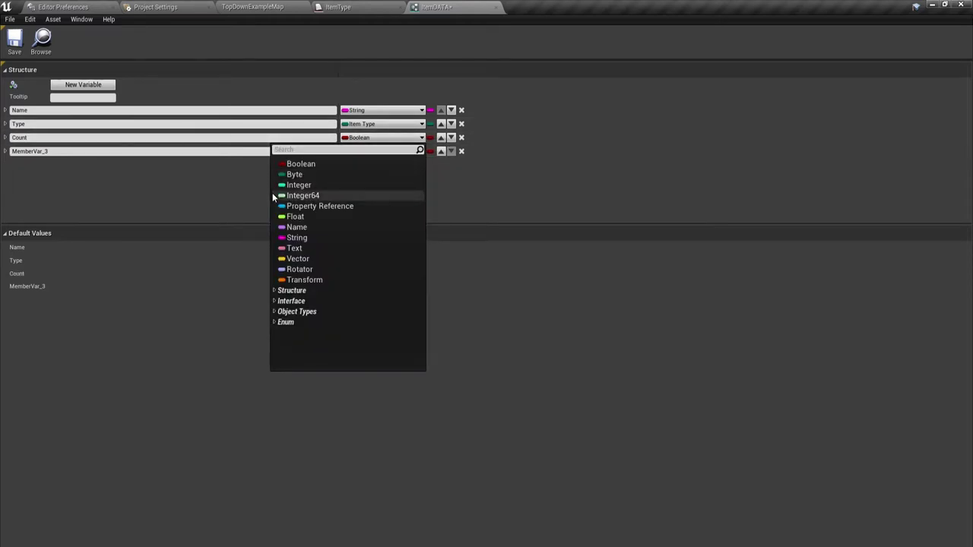
click(305, 185)
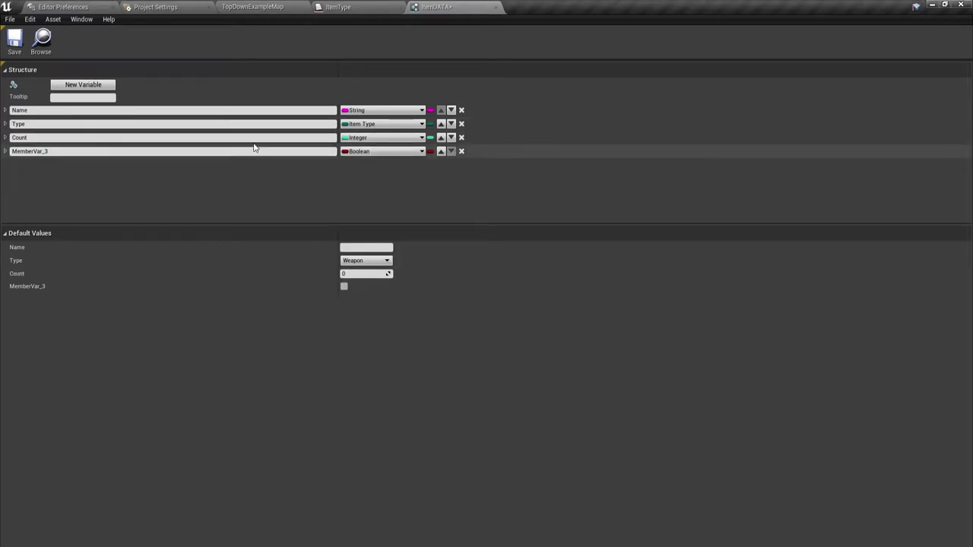
- Rename the fourth member variable to Staked
click(160, 151)
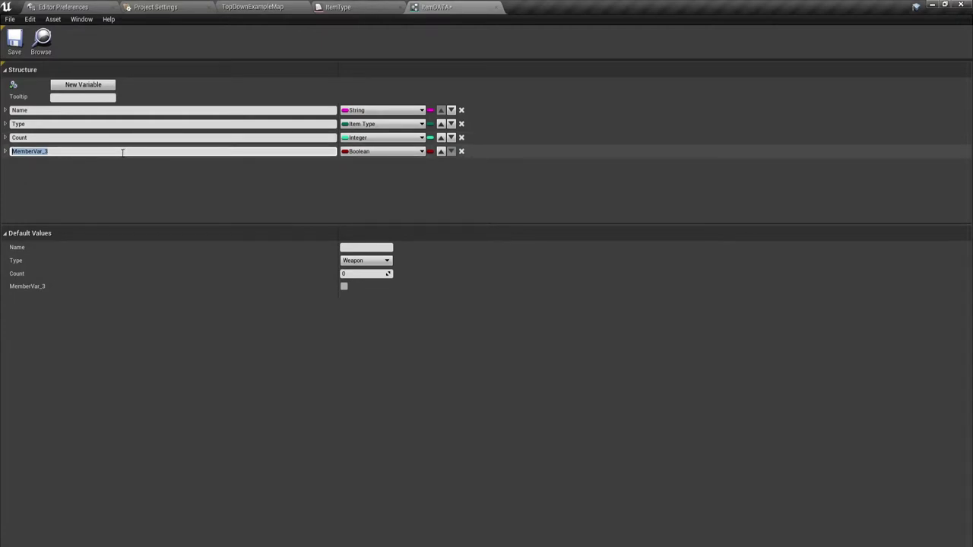
key(BackSpace)
text(Sta)
text(ked)
key(Return)
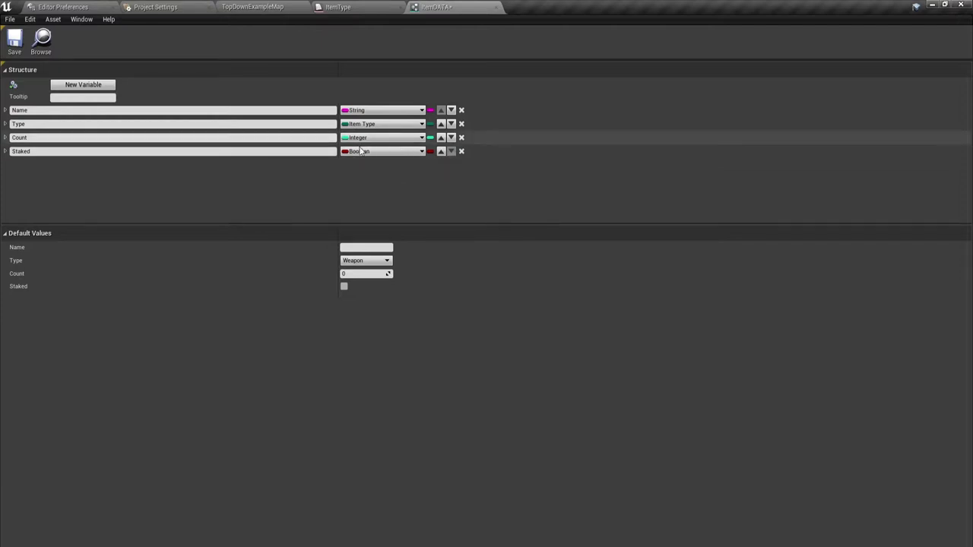
- Add two more member variables and rename the fifth one Icon
click(70, 89)
click(71, 89)
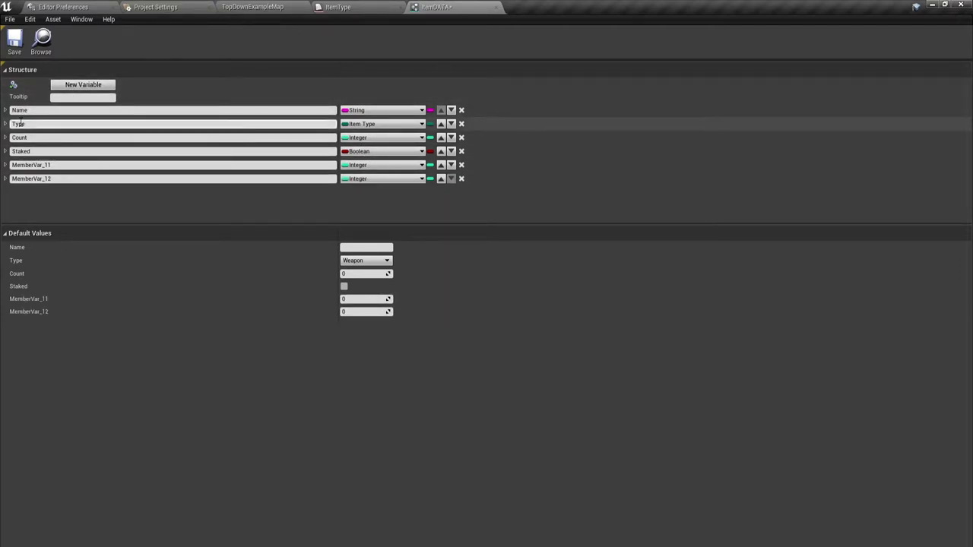
click(34, 165)
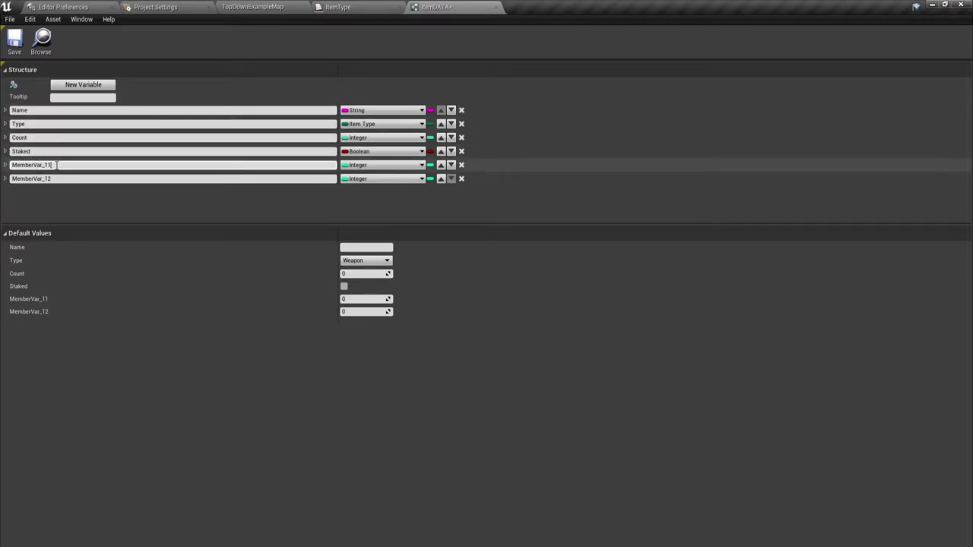
key(BackSpace)
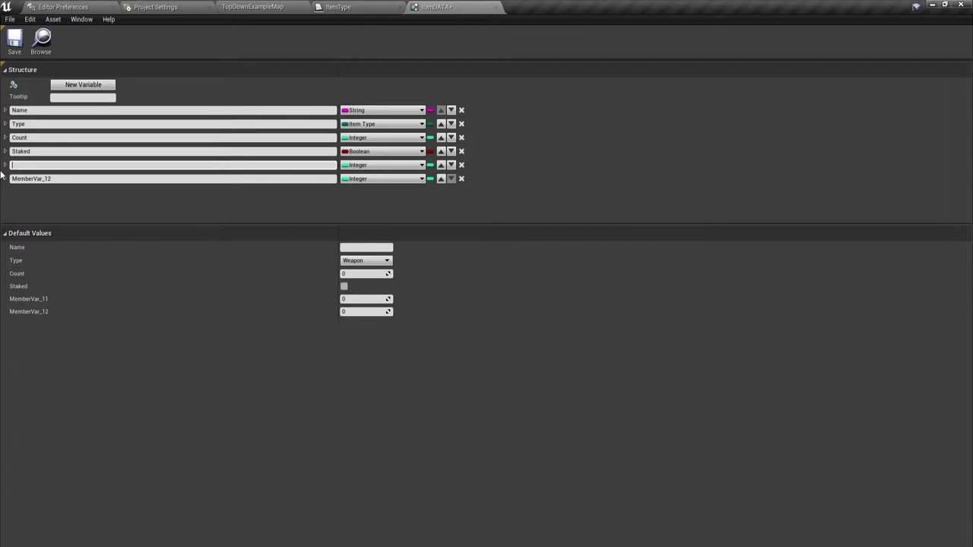
text(L)
text(уь)
key(BackSpace)
key(BackSpace)
key(BackSpace)
key(BackSpace)
text(I)
text(con)
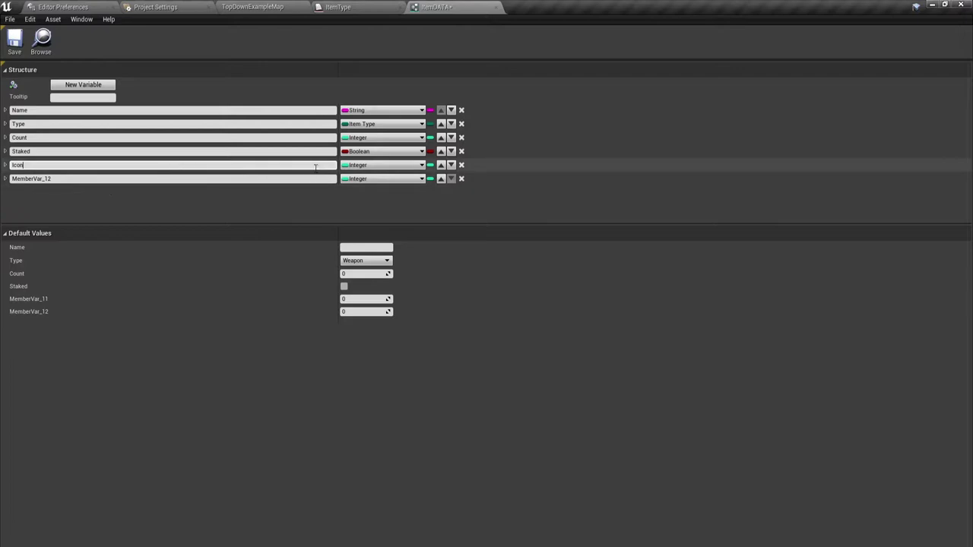
- Set Icon's type to Texture > Object Reference
click(381, 166)
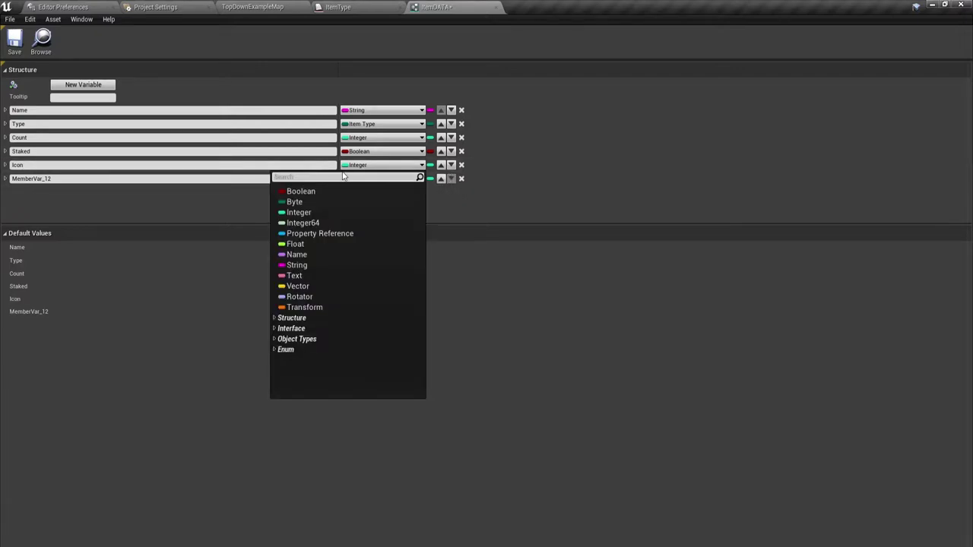
text(Te)
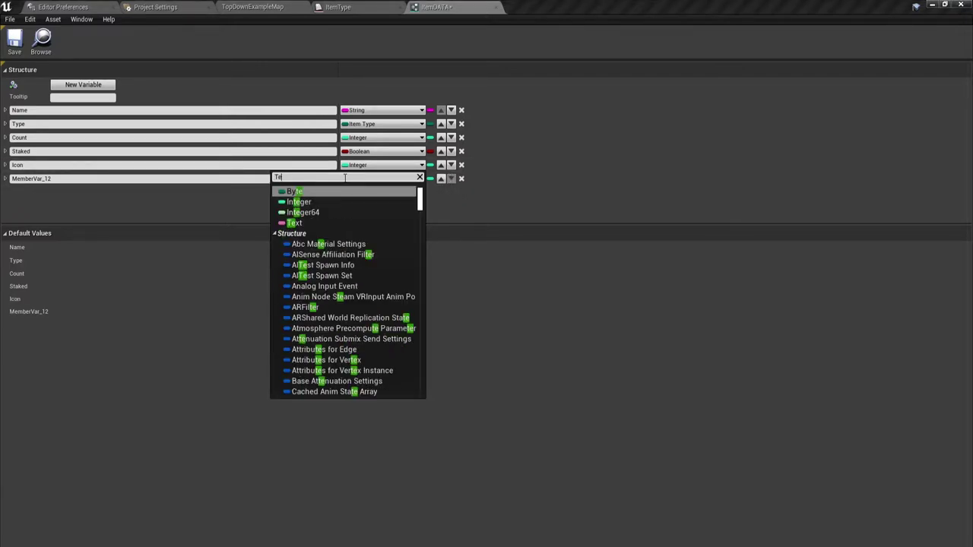
text(x)
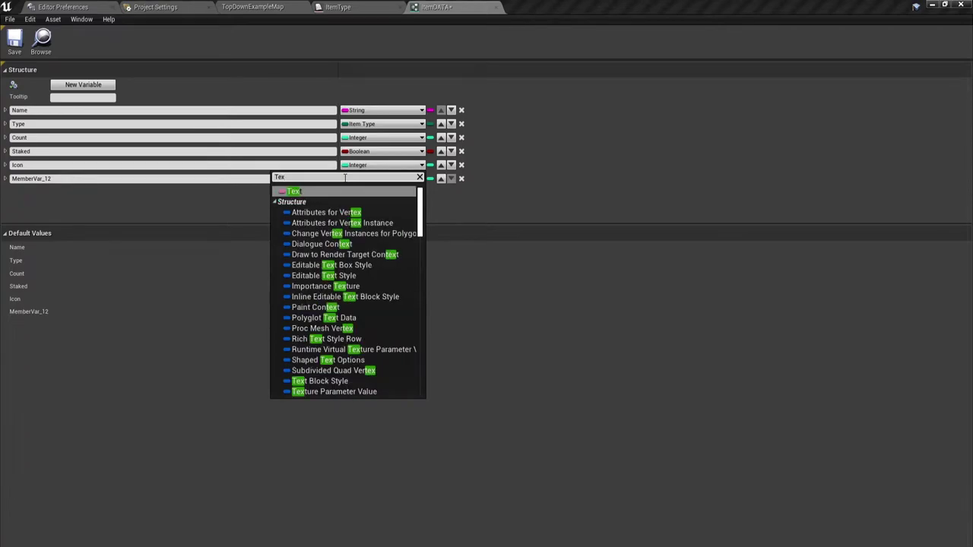
text(tu)
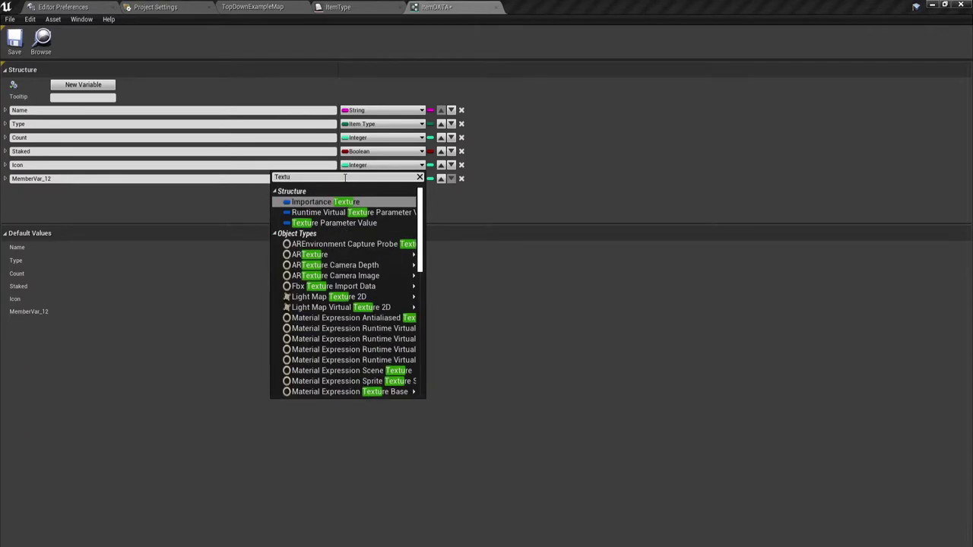
text(re)
scroll(377, 258, down, 5)
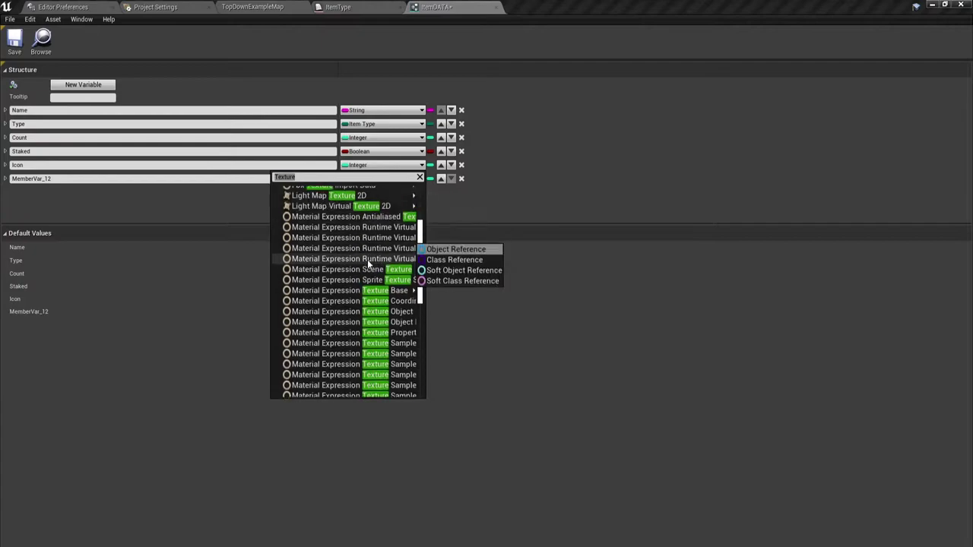
scroll(367, 259, down, 5)
scroll(327, 282, down, 3)
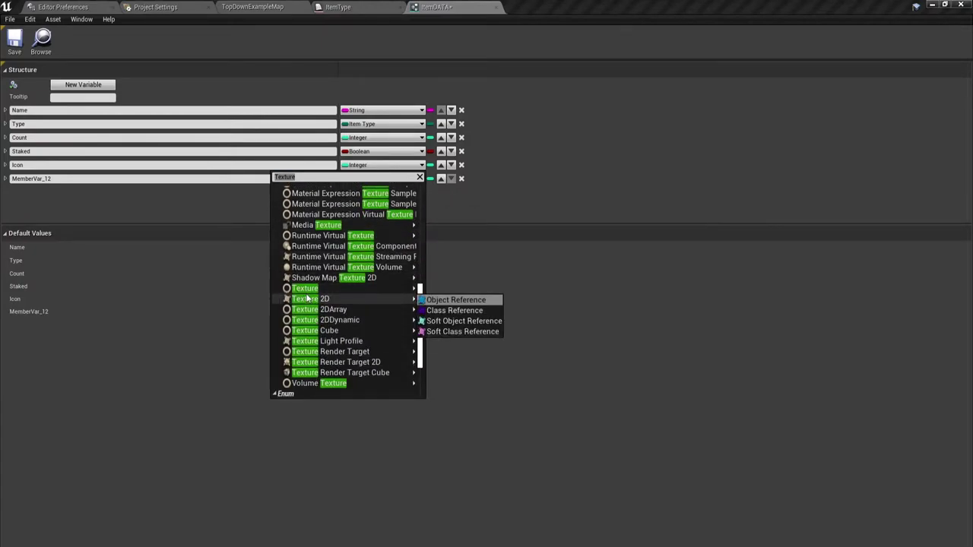
mouse_move(343, 290)
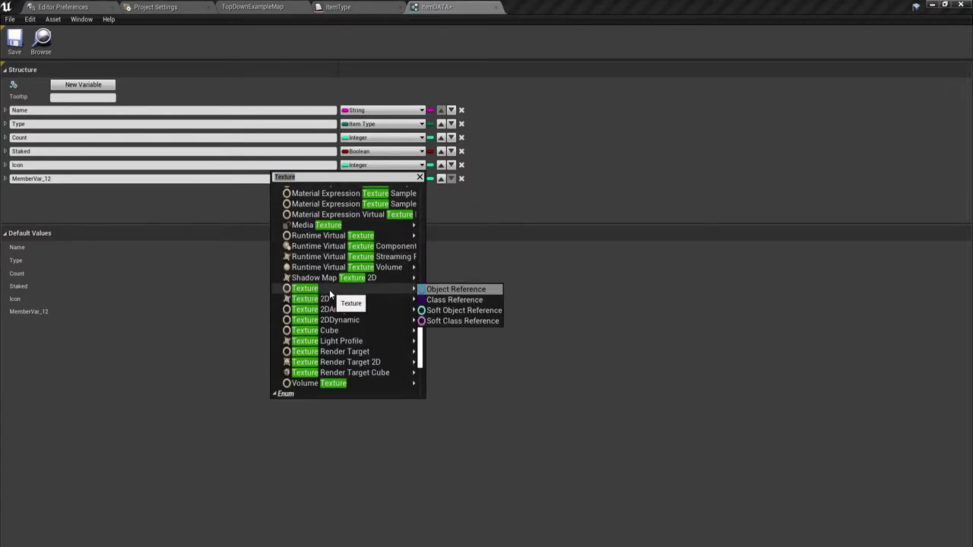
click(455, 290)
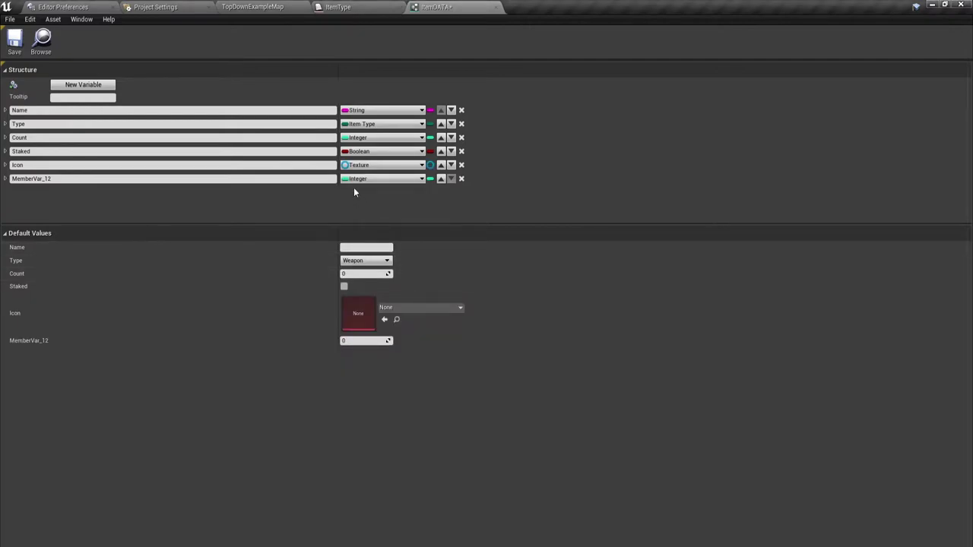
- Rename MemberVar_12 to Class and make it an Actor class reference
click(67, 180)
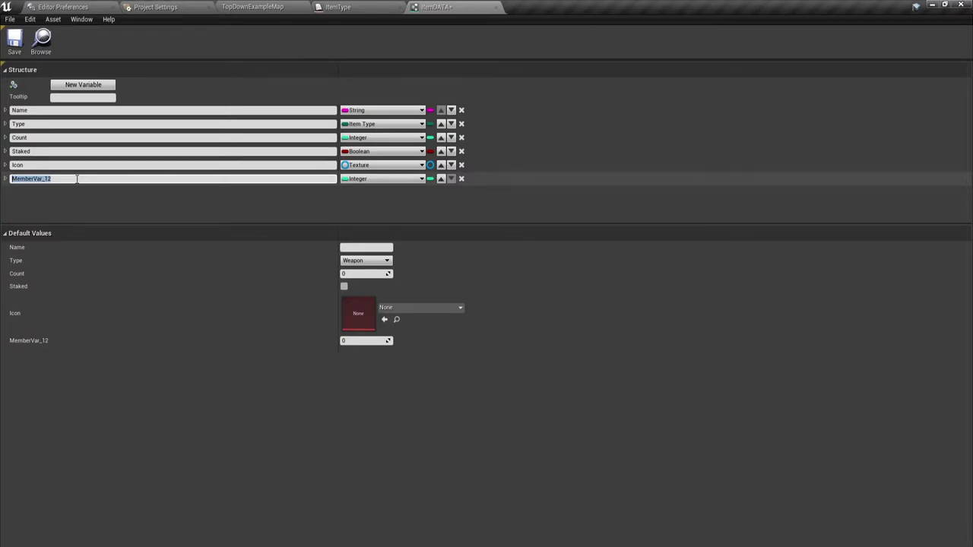
text(Cla)
text(ss)
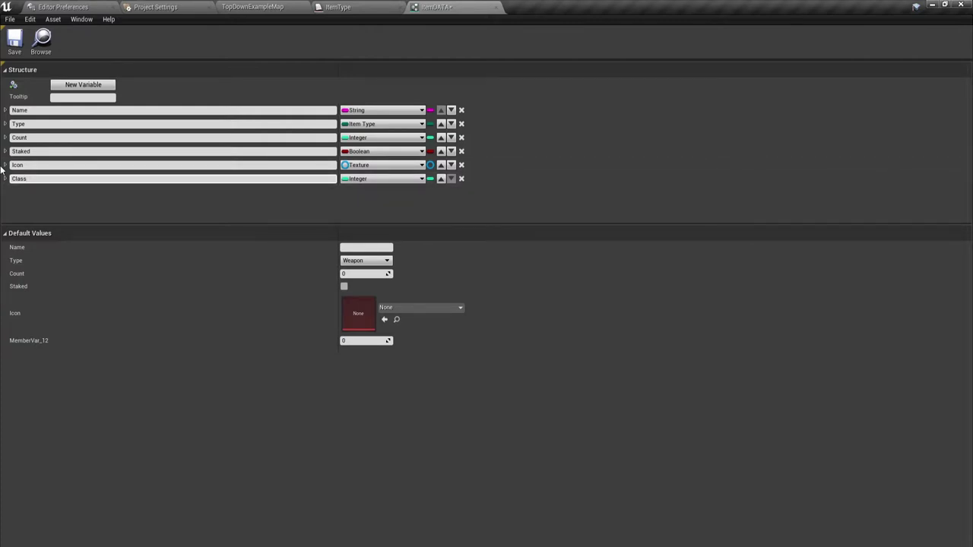
click(141, 179)
click(399, 181)
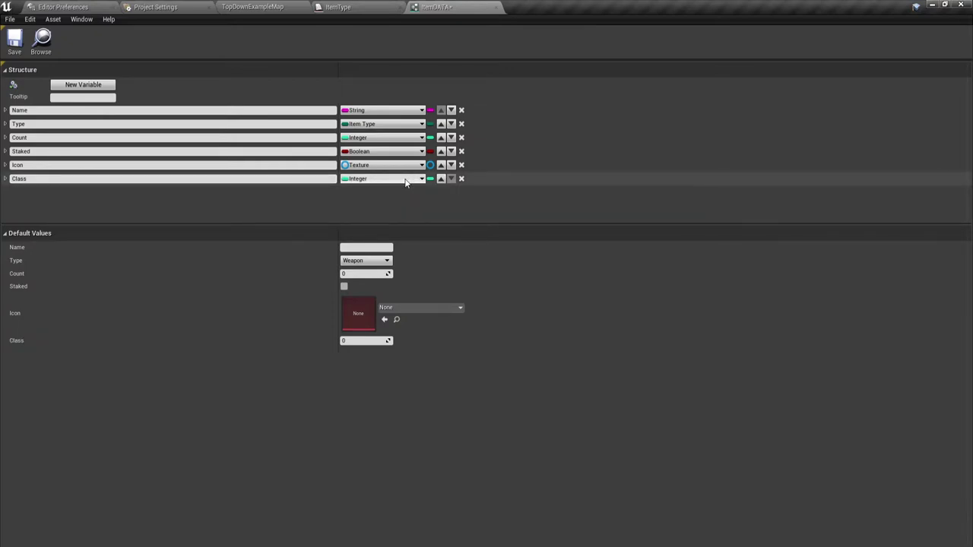
click(396, 181)
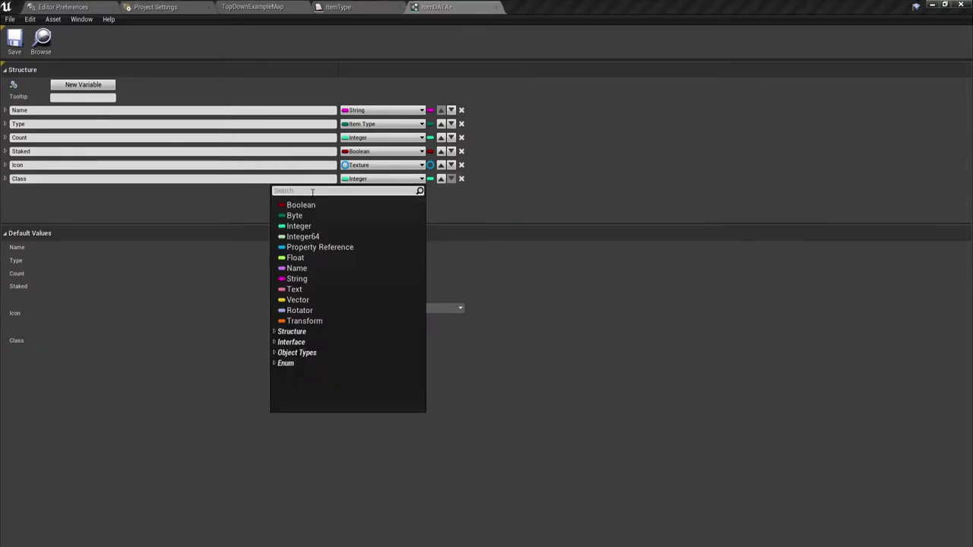
text(A)
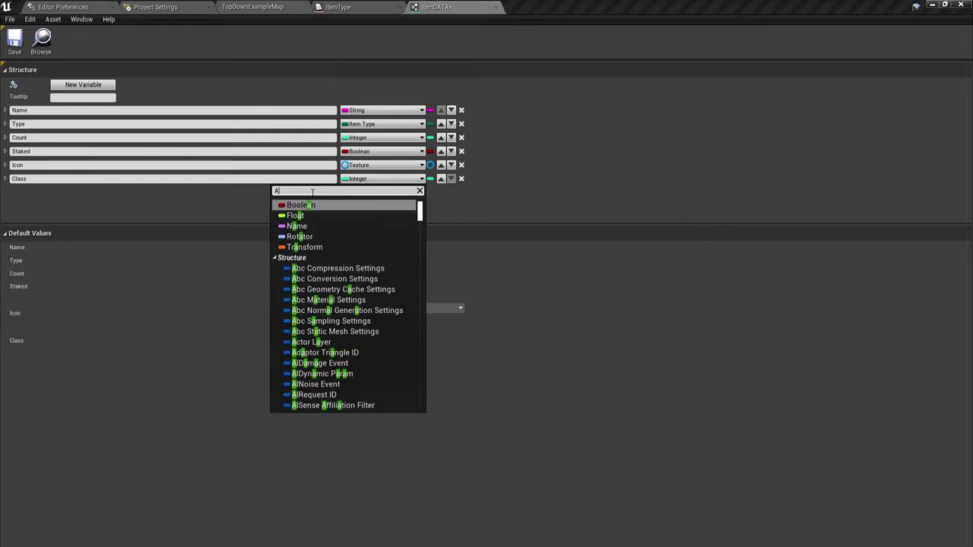
text(ctor)
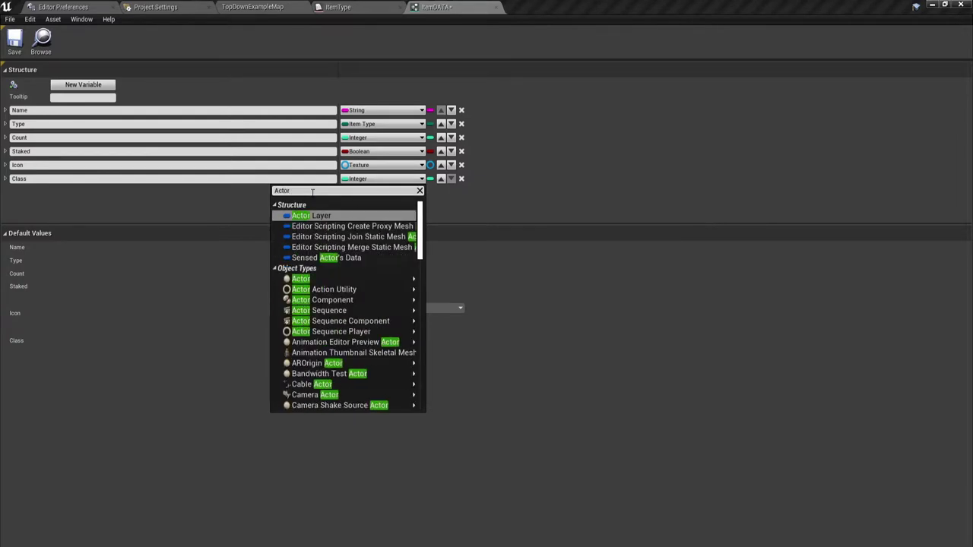
mouse_move(297, 282)
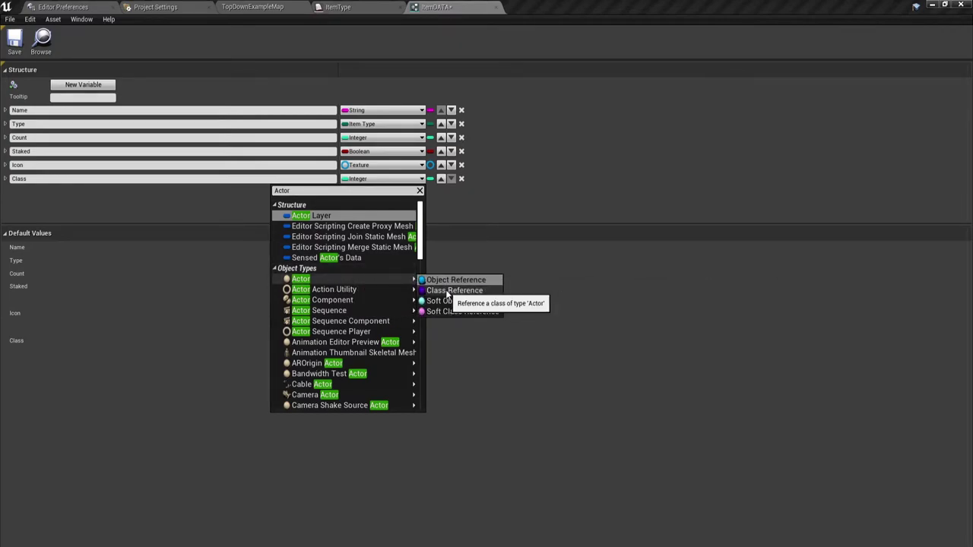
click(447, 291)
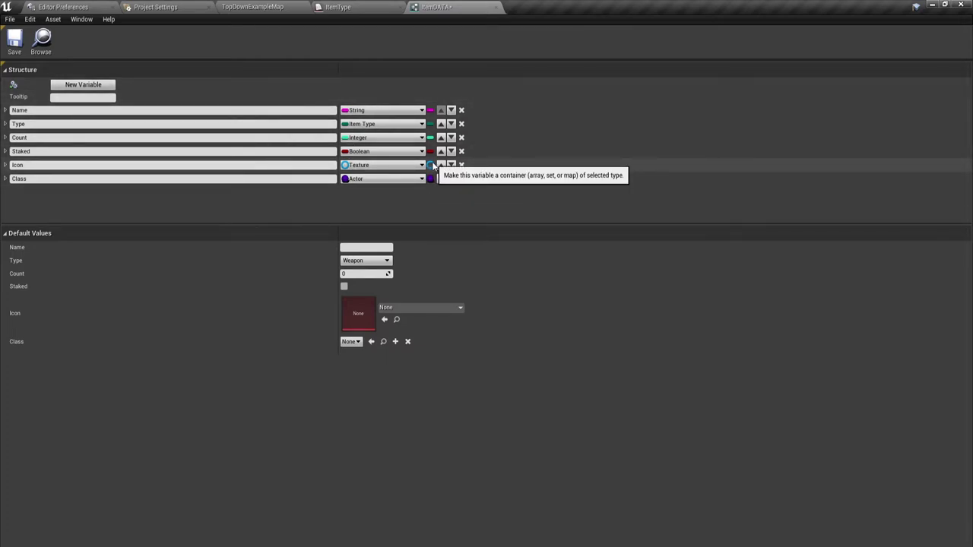
- Keep Icon as a single texture variable, save ItemDATA, and go back to TopDownExampleMap
click(431, 165)
click(432, 162)
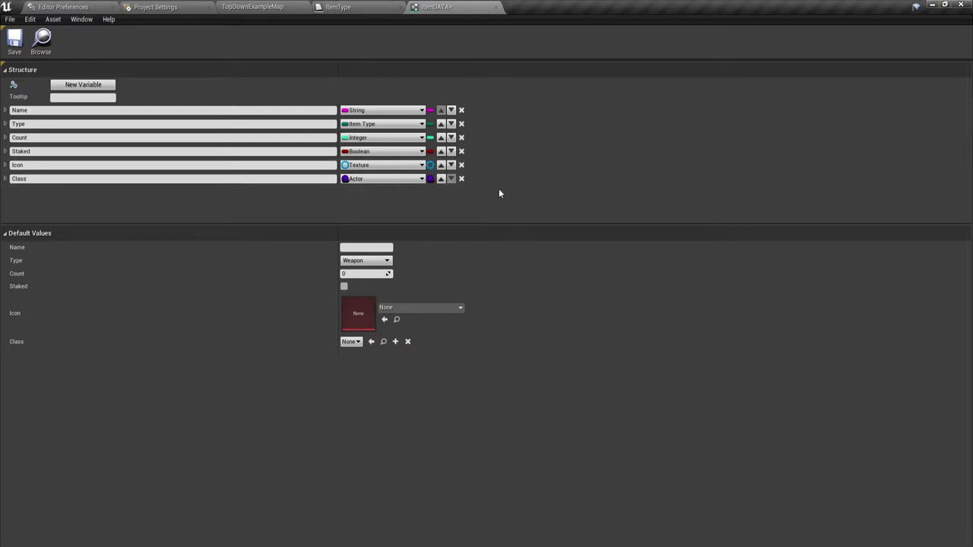
click(15, 39)
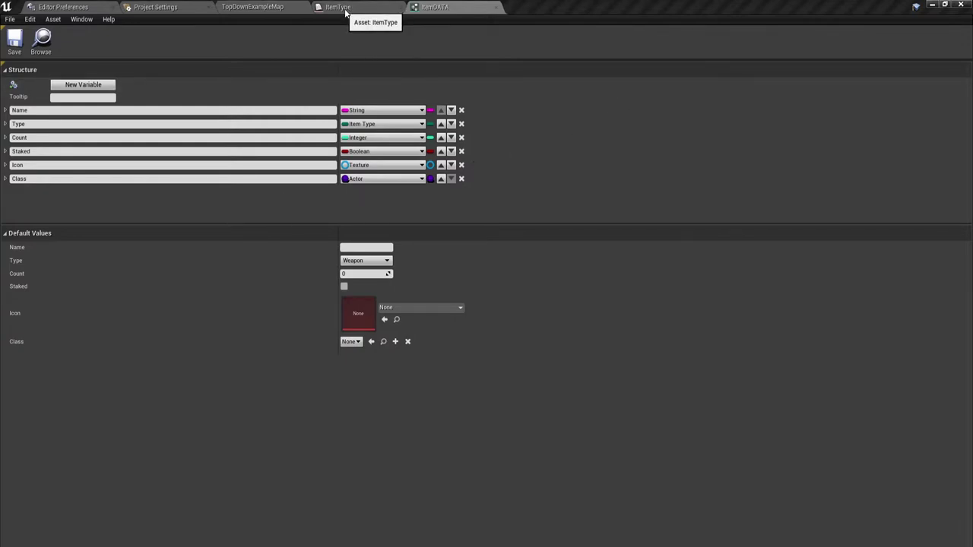
click(278, 7)
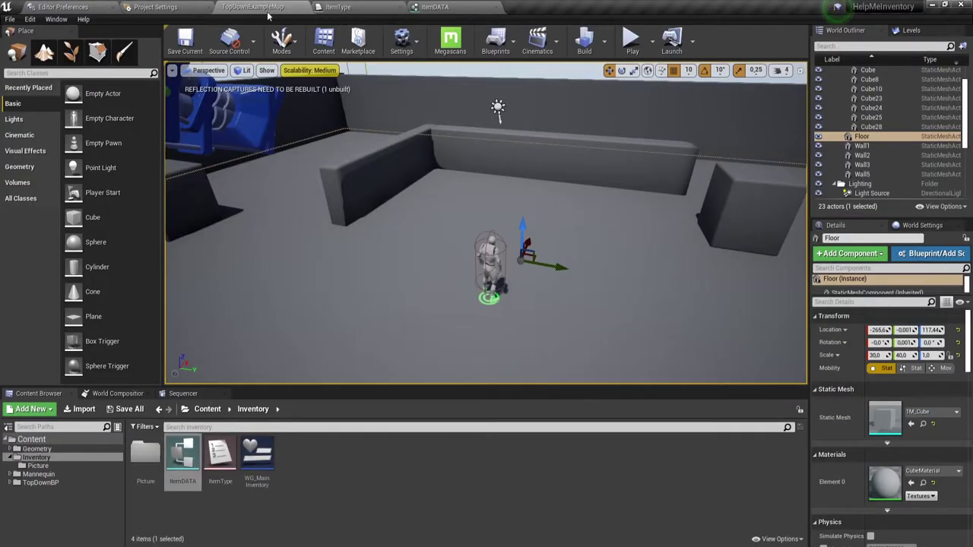
- Create a new enumeration in Inventory named PlayerActionEnum
click(314, 481)
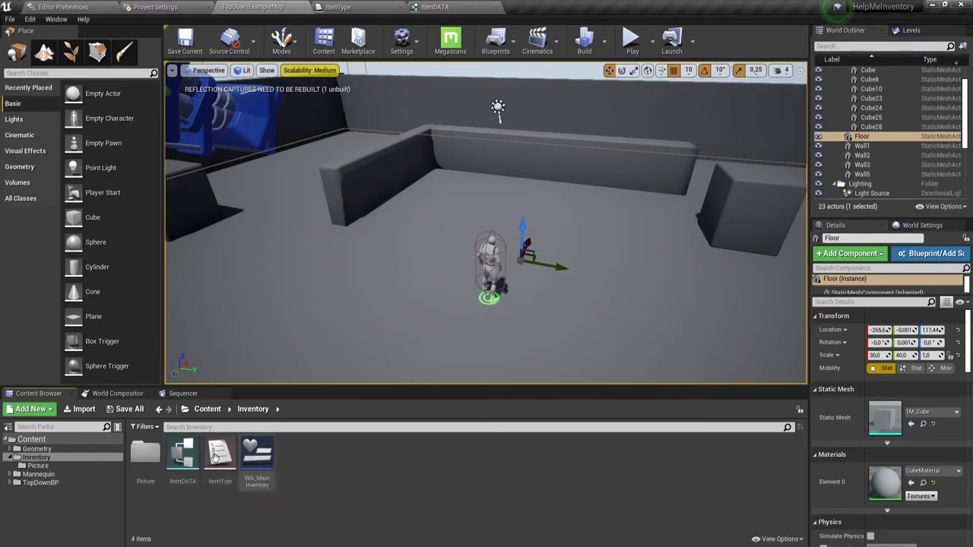
right_click(318, 478)
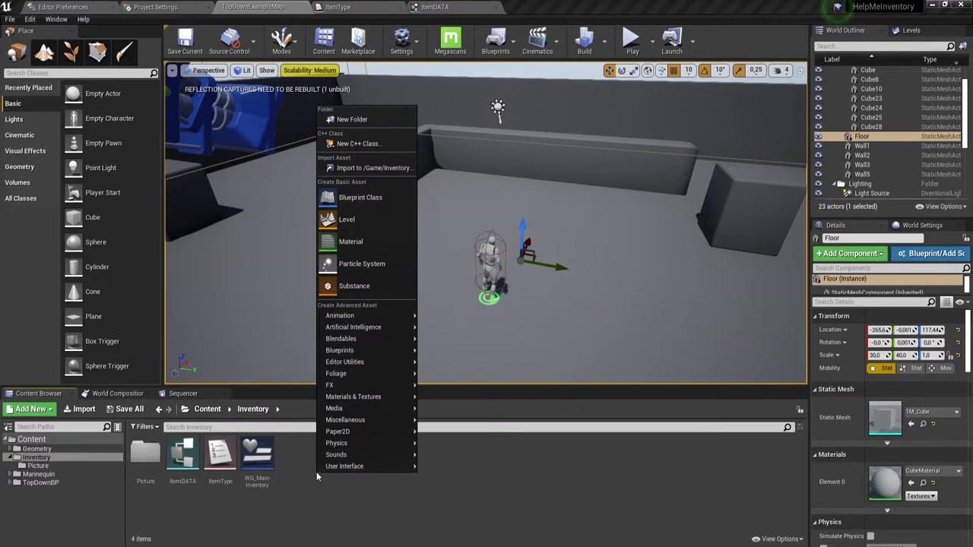
mouse_move(415, 355)
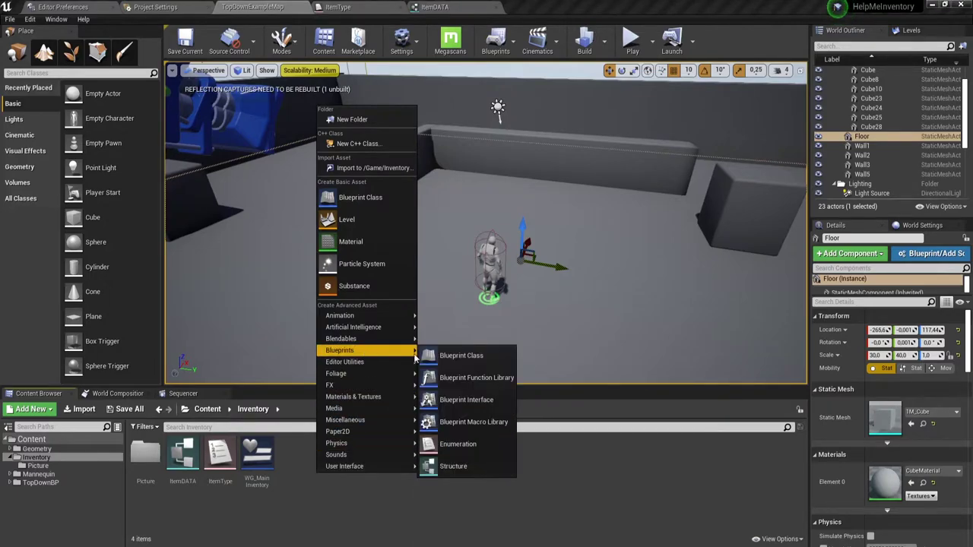
click(458, 444)
key(BackSpace)
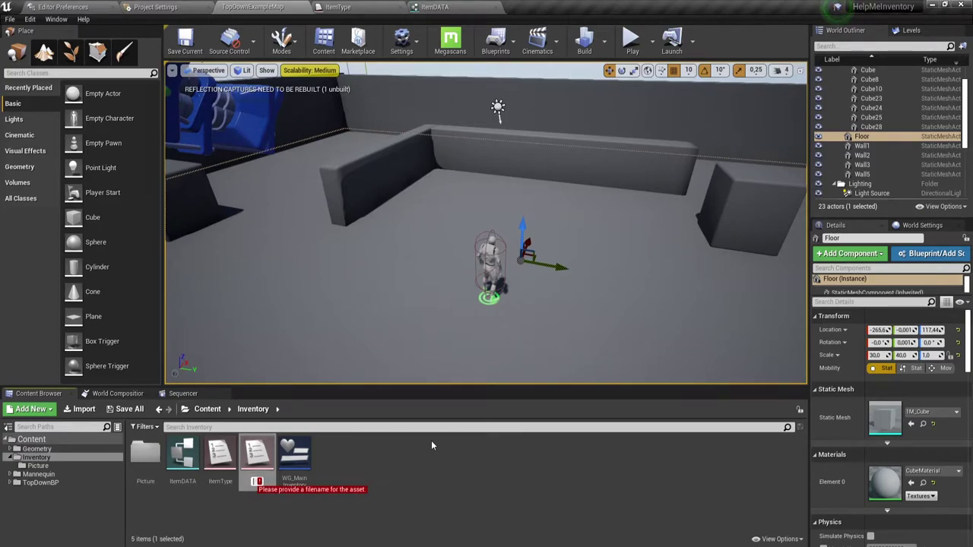
text(Pl)
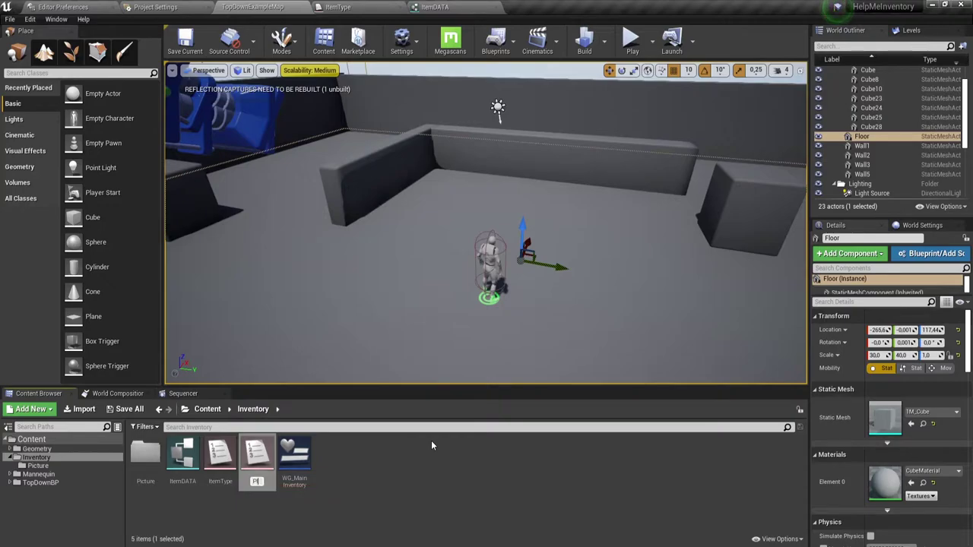
text(ayer)
text(A)
text(ction)
text(Enu)
text(m)
key(Return)
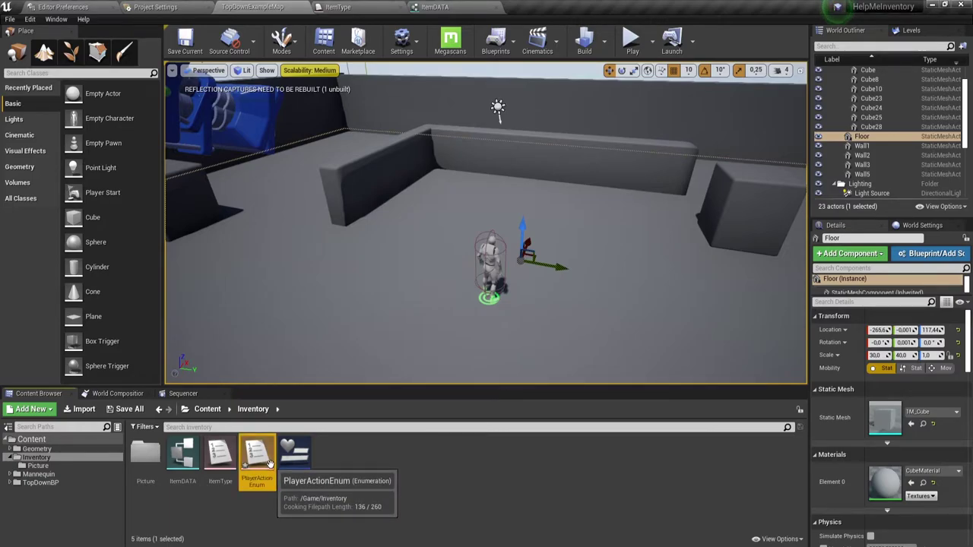
- Rename the ItemType enumeration asset to ItemTypeEnum
click(221, 479)
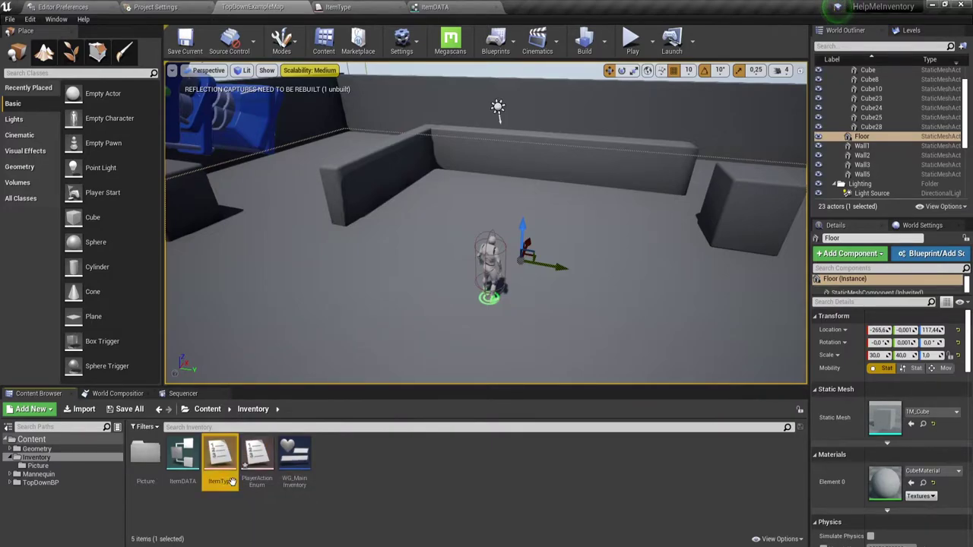
click(230, 483)
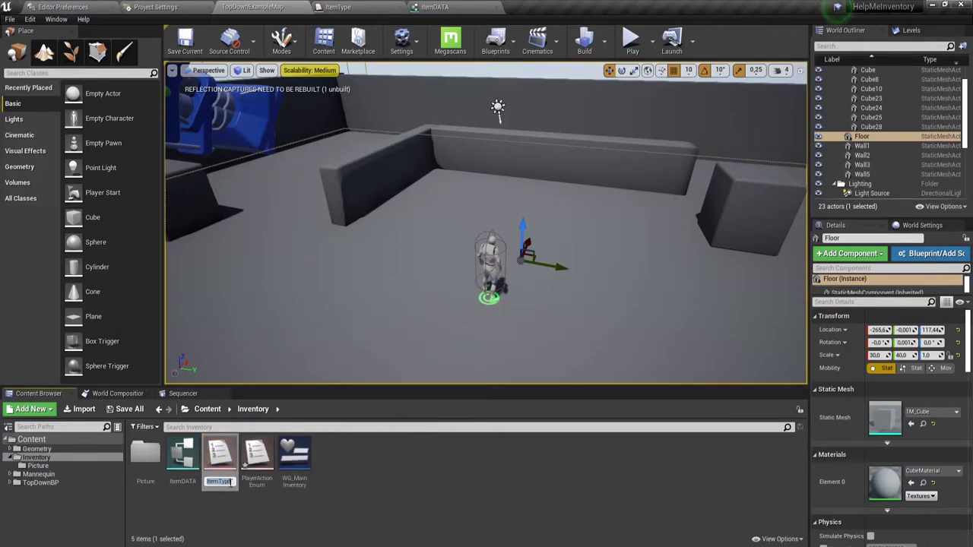
text(En)
text(um)
key(Return)
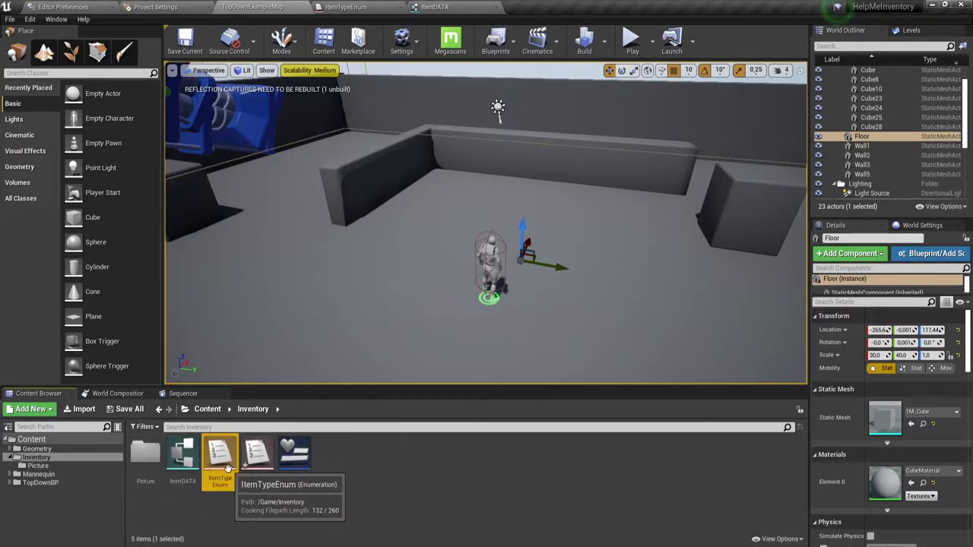
- Add two enumerators to PlayerActionEnum and name the first AddItem
double_click(260, 457)
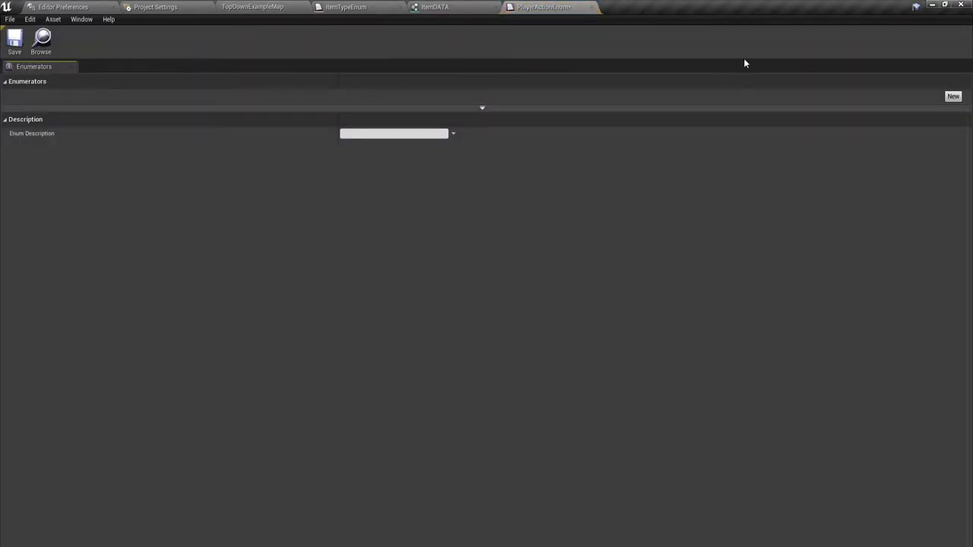
click(953, 98)
click(953, 98)
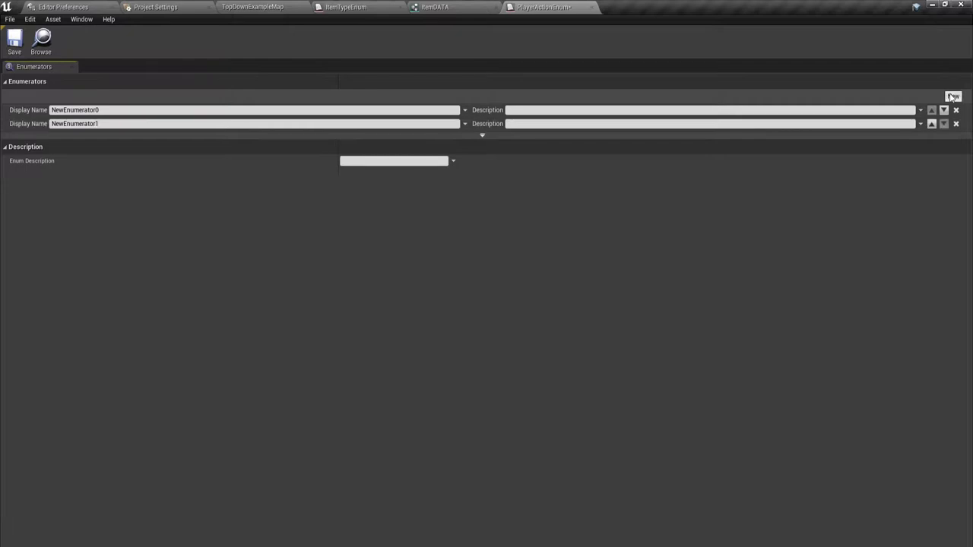
click(130, 111)
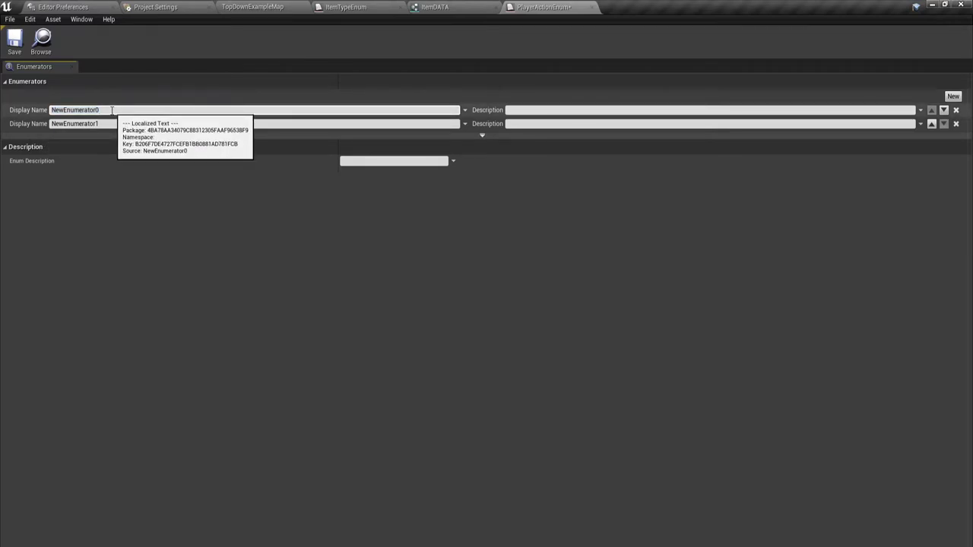
key(BackSpace)
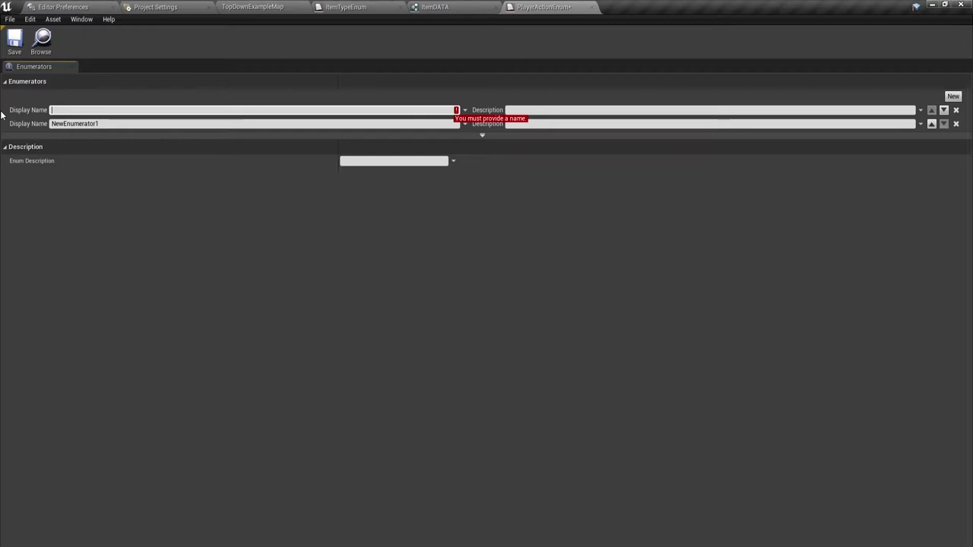
text(Add)
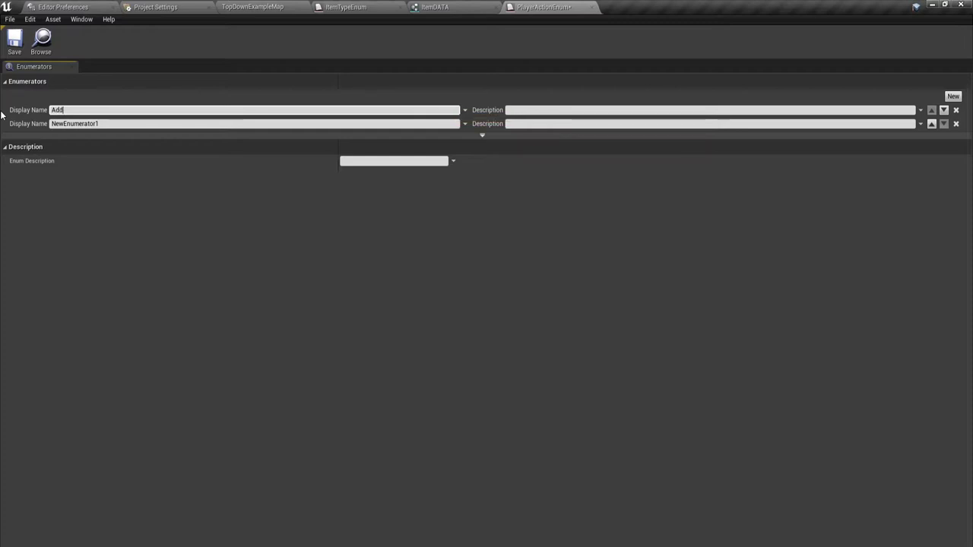
text(Item)
key(Return)
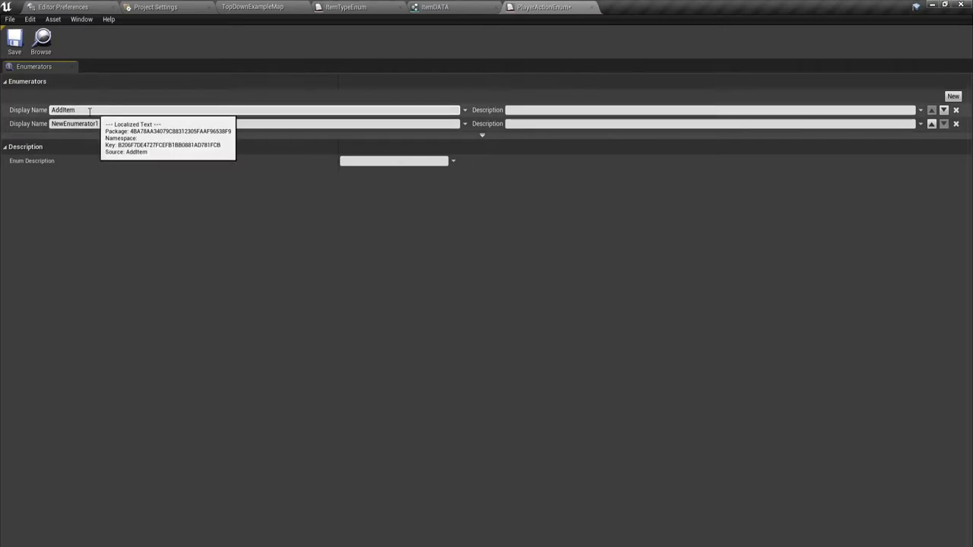
- Name the second enumerator RemoveItem and save PlayerActionEnum
click(117, 124)
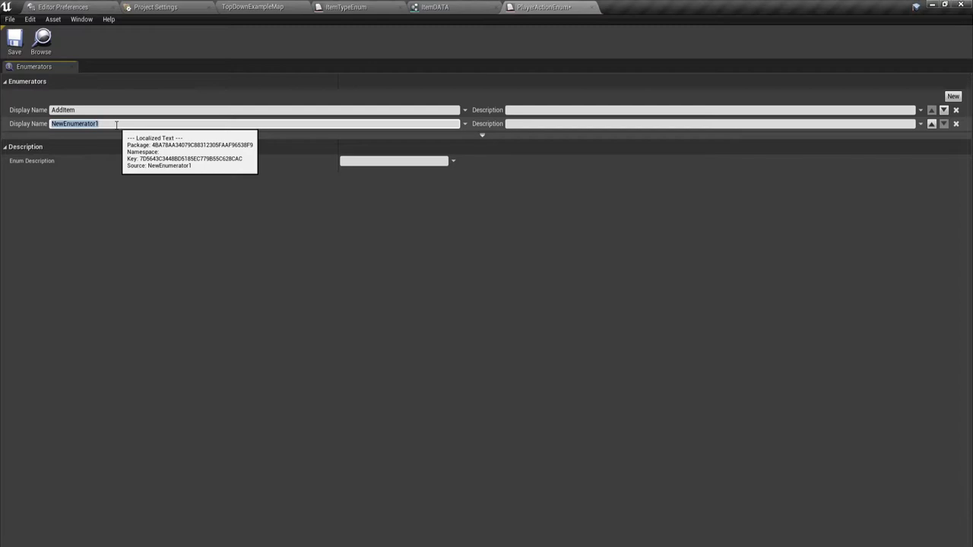
text(Re)
text(moveI)
text(tem)
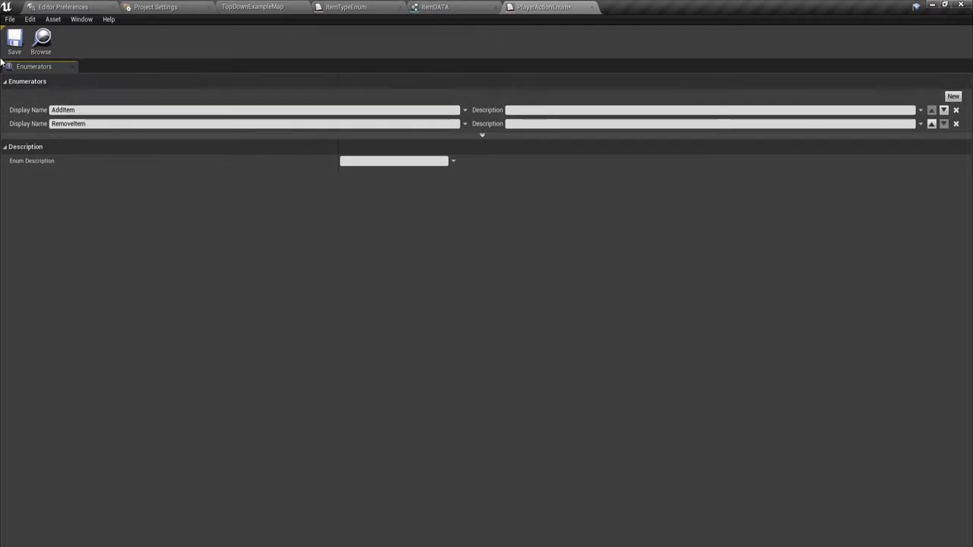
click(14, 38)
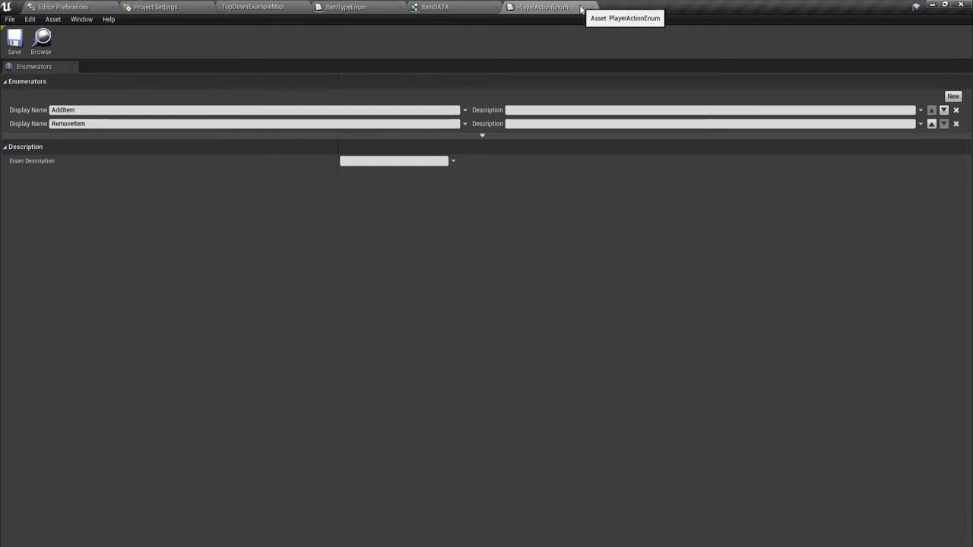
click(176, 9)
- Create a Blueprint Structure named PlayerActionStruct in the Inventory folder and open it
click(252, 7)
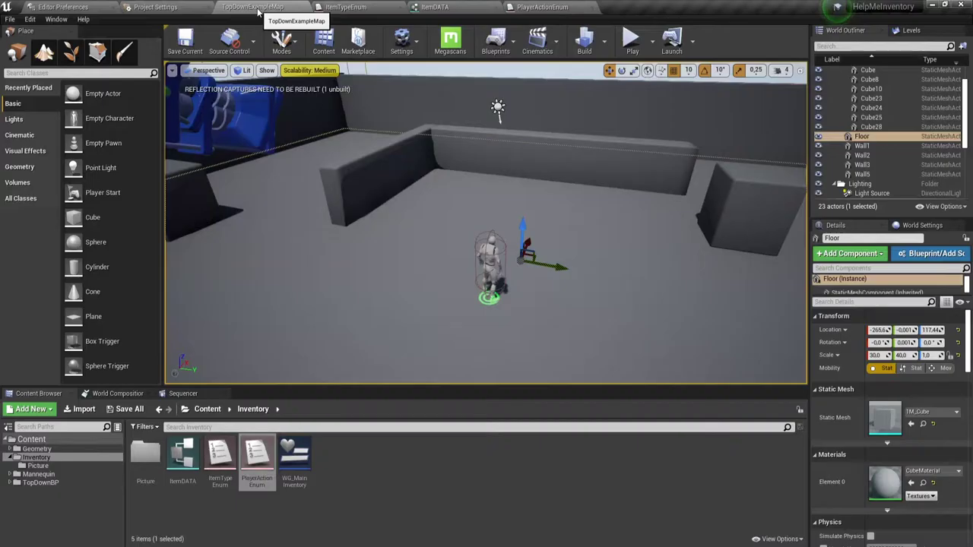
right_click(351, 461)
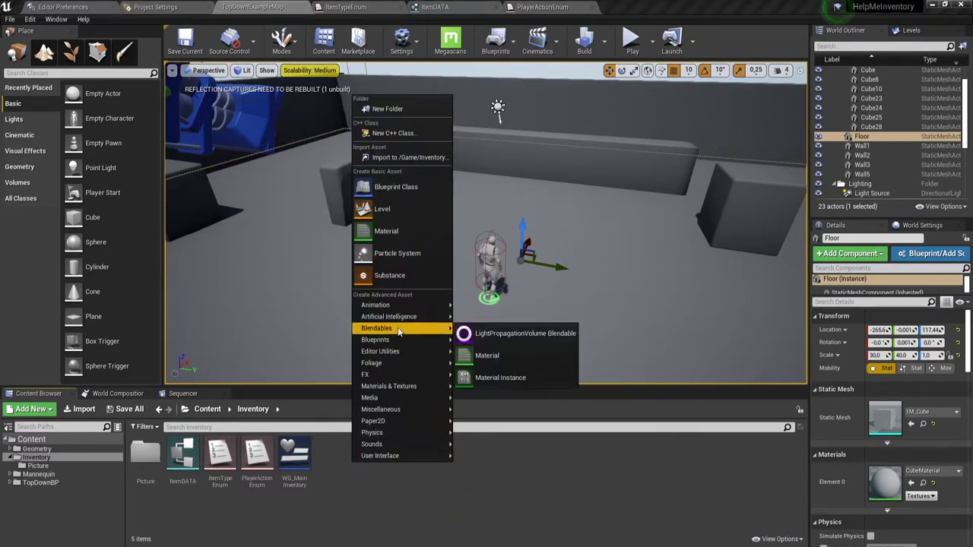
mouse_move(391, 341)
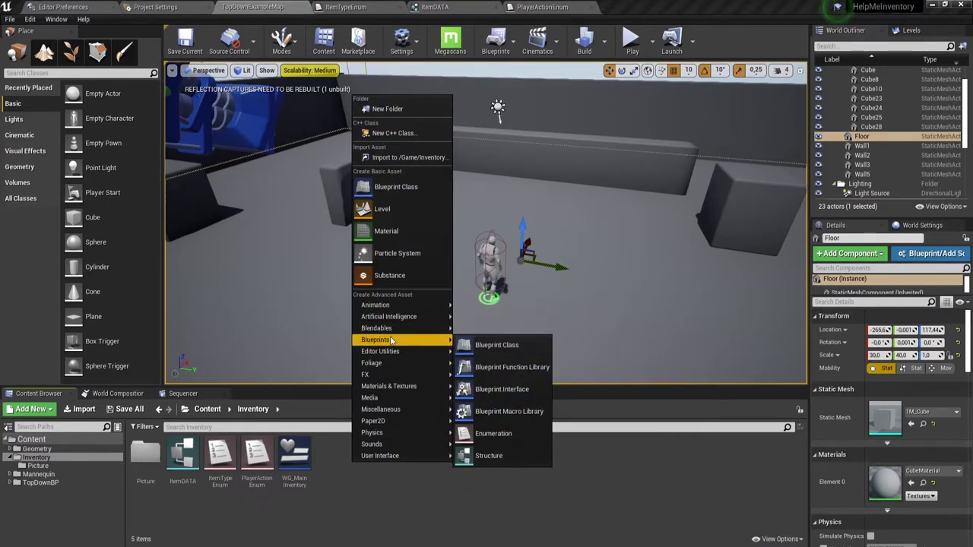
click(482, 456)
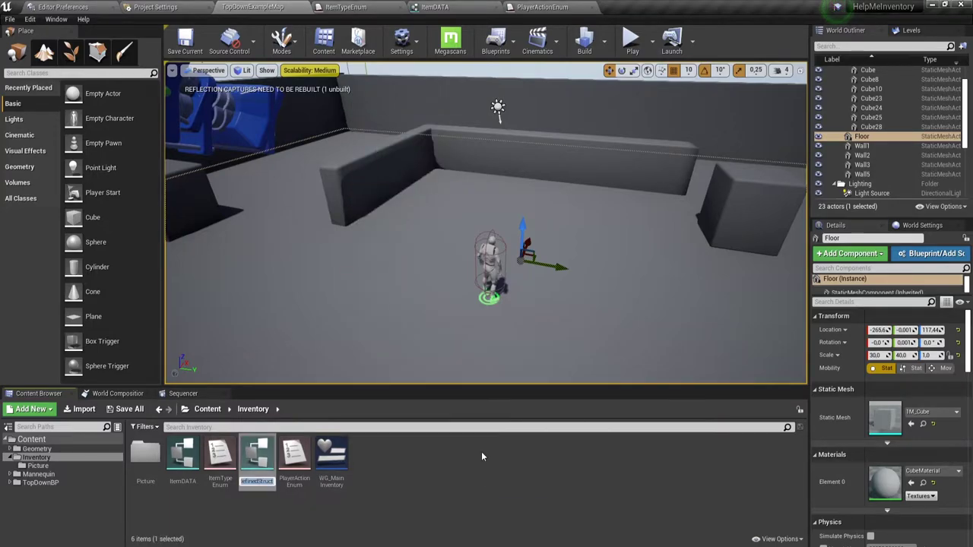
text(Player)
text(A)
text(cti)
text(on)
text(tr)
text(uct)
key(Return)
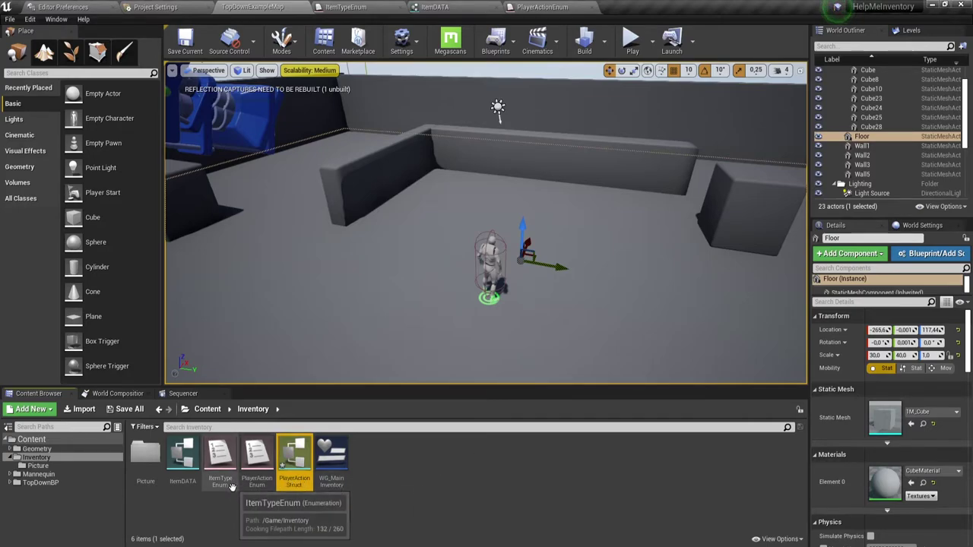
double_click(290, 454)
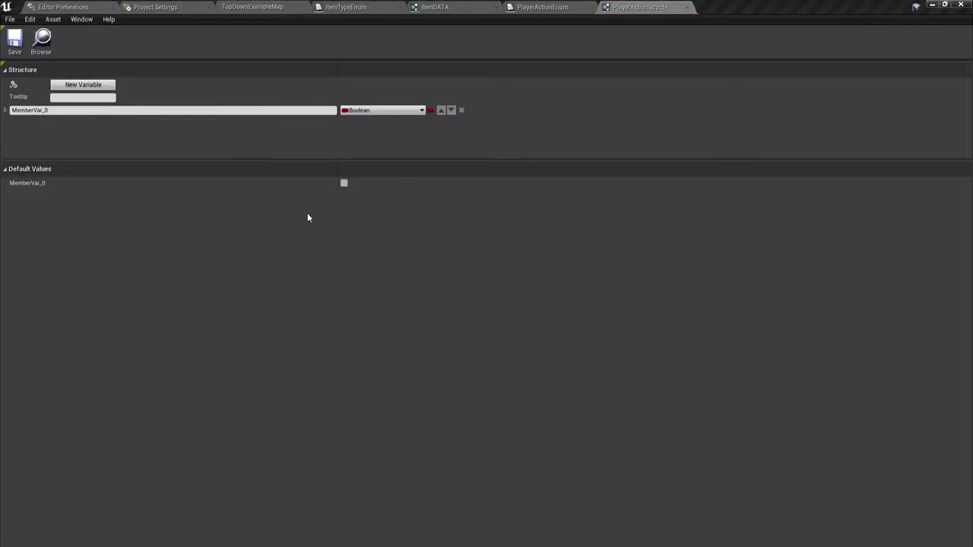
- Add four more members to PlayerActionStruct and rename MemberVar_0 to Action
click(98, 88)
click(98, 88)
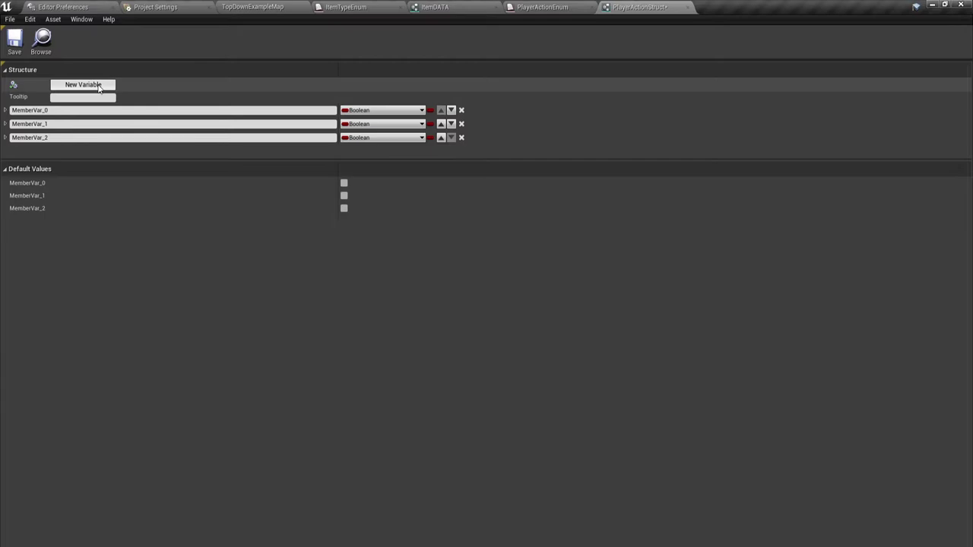
click(98, 88)
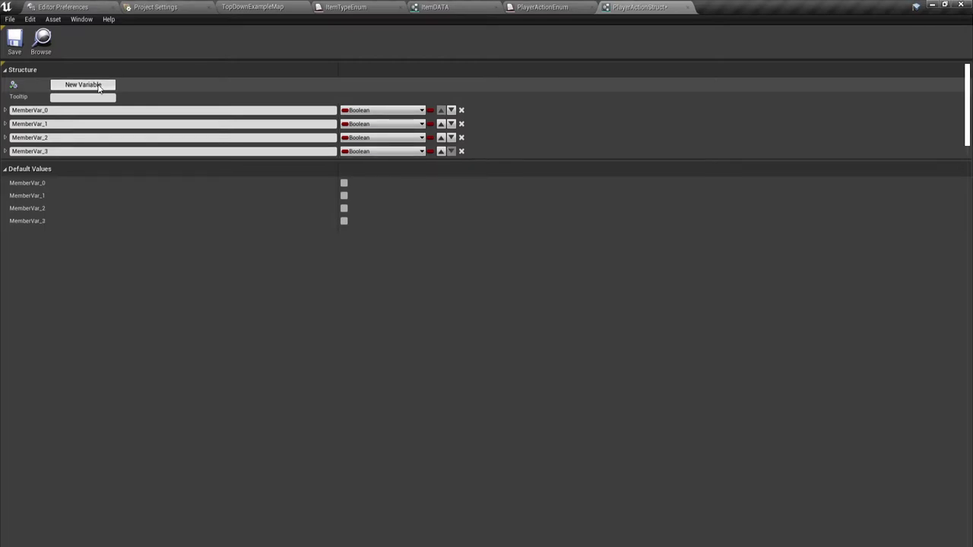
click(98, 88)
drag(128, 160, 136, 229)
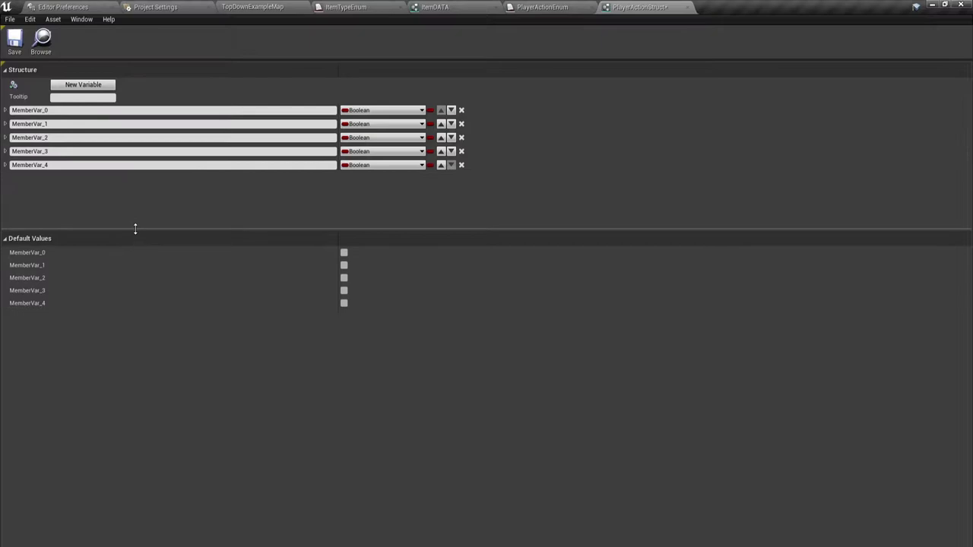
click(54, 111)
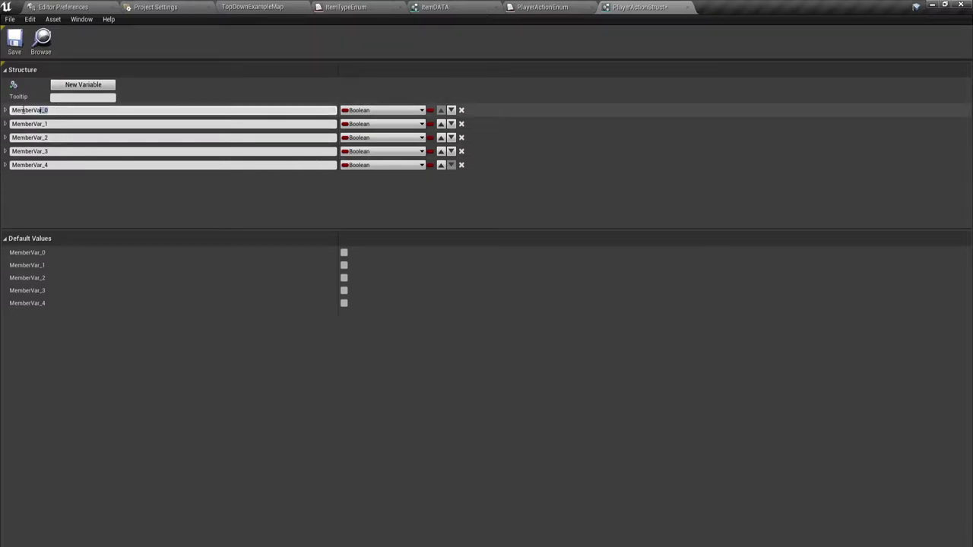
text(Acti)
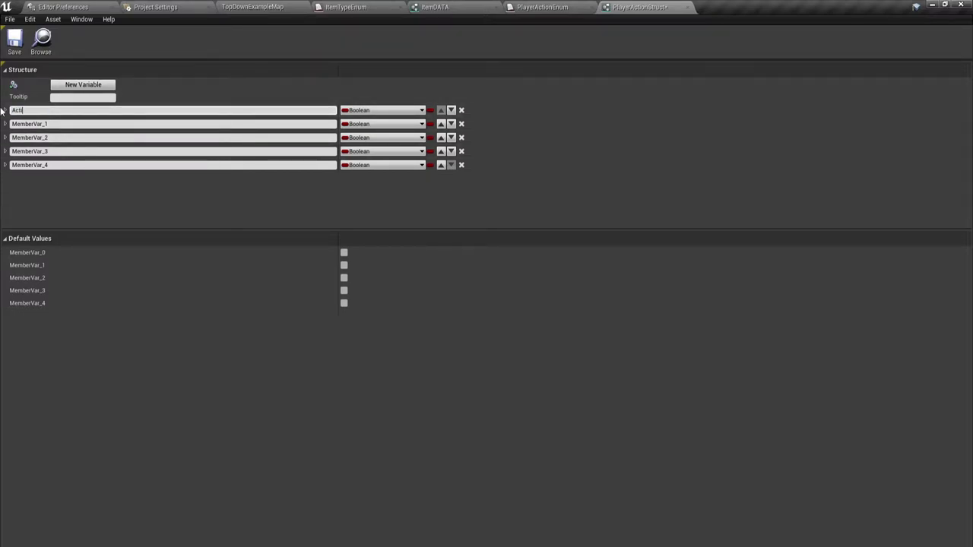
text(on)
key(Return)
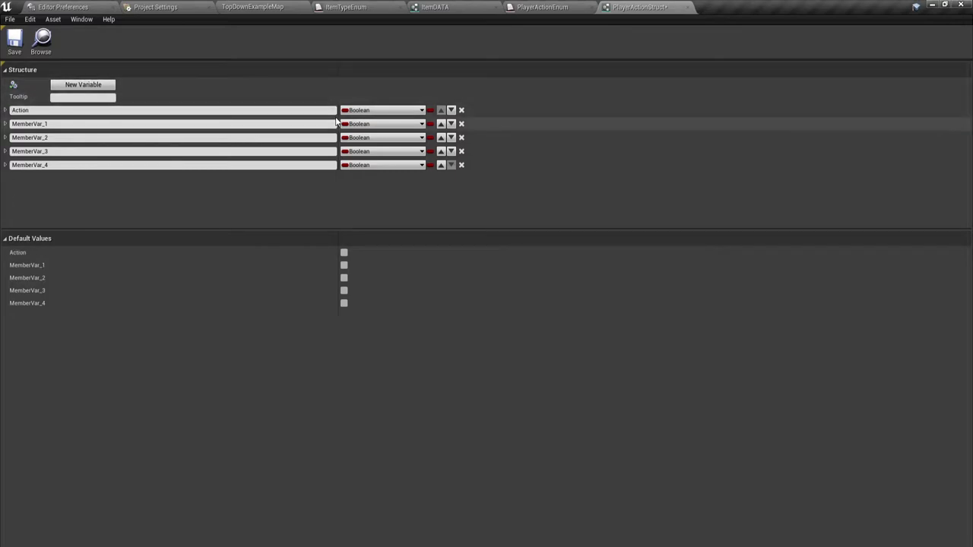
- Set the Action member's type to Player Action Enum
click(536, 9)
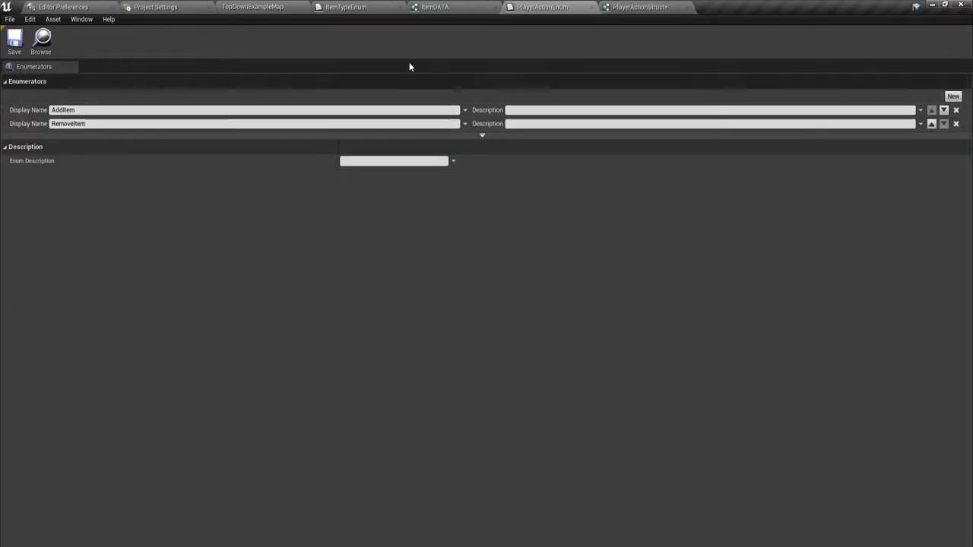
click(641, 7)
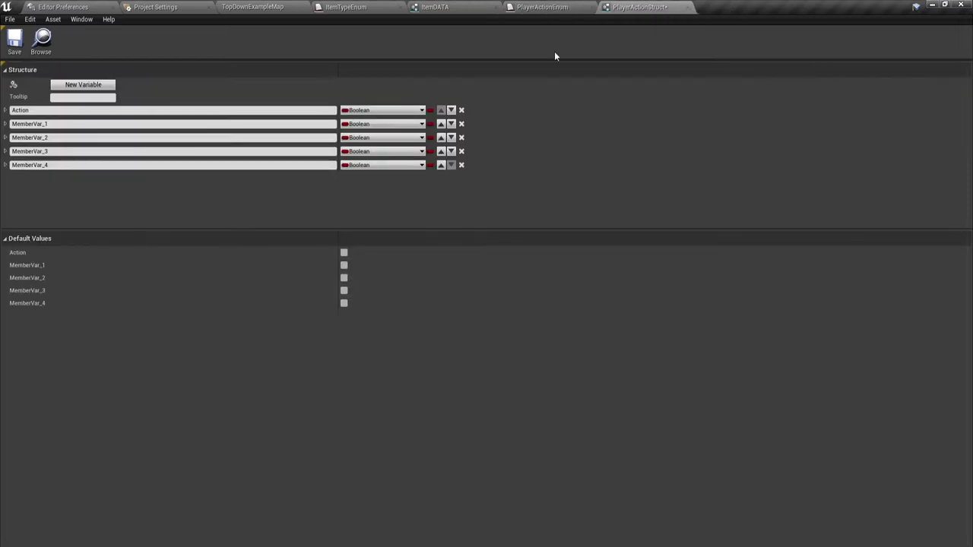
click(385, 111)
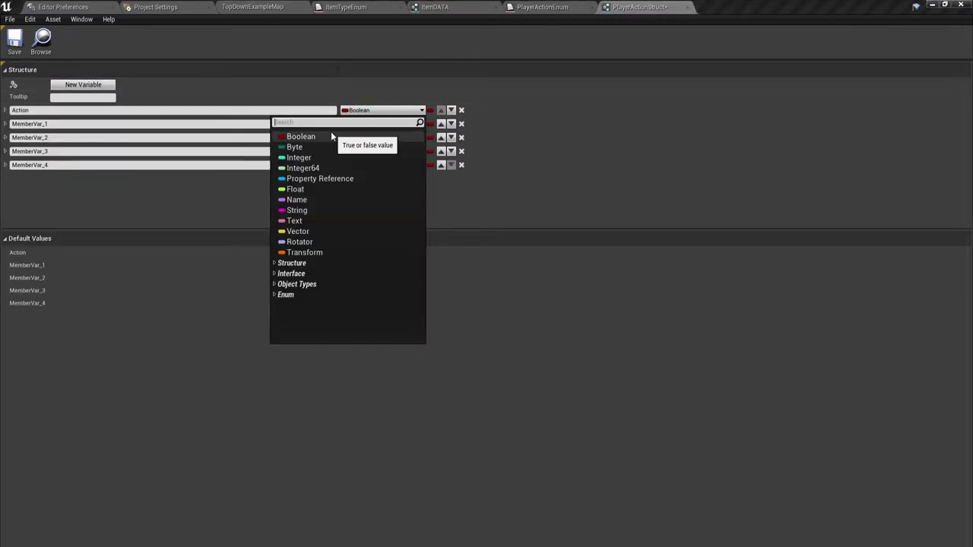
text(Player)
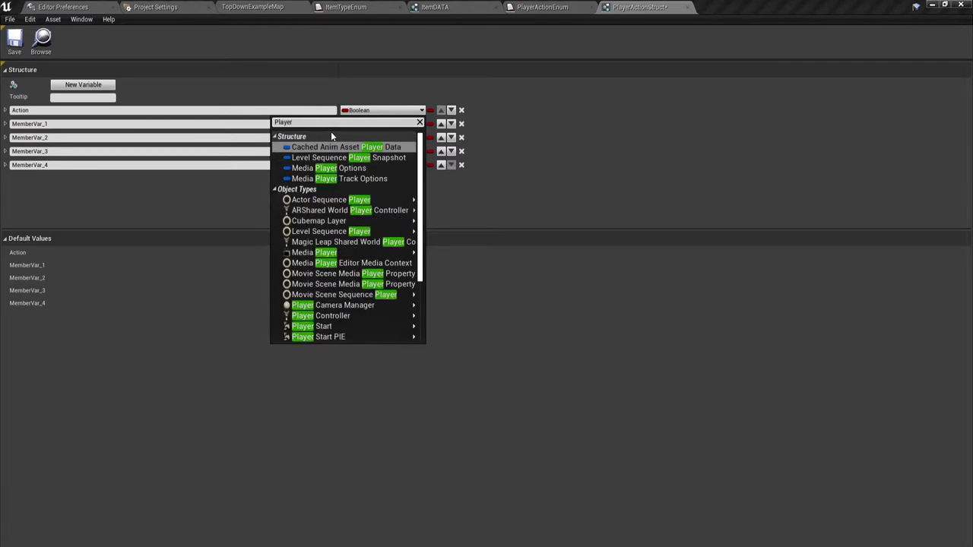
mouse_move(343, 242)
scroll(352, 272, down, 3)
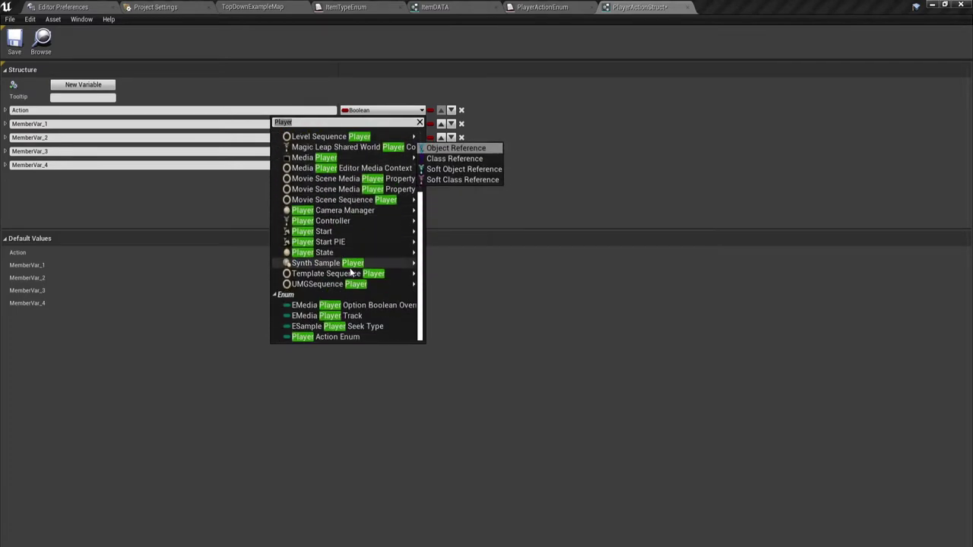
click(342, 337)
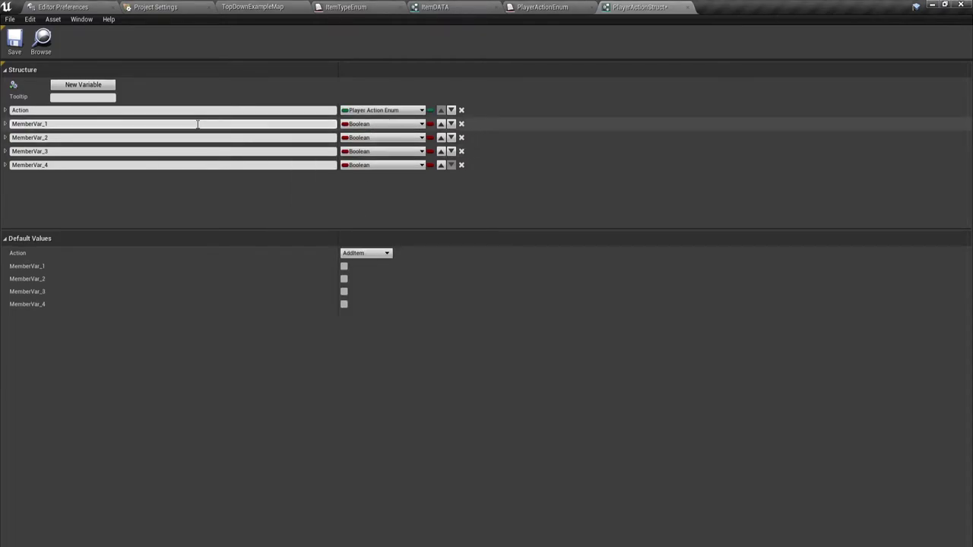
- Rename MemberVar_1 to Item and set its type to Item Type Enum
click(89, 124)
key(BackSpace)
text(Item)
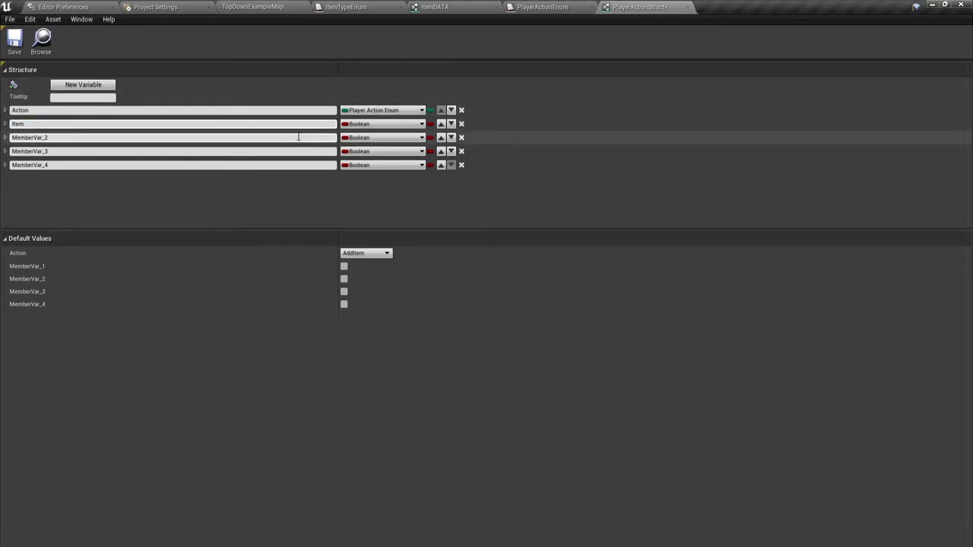
key(Return)
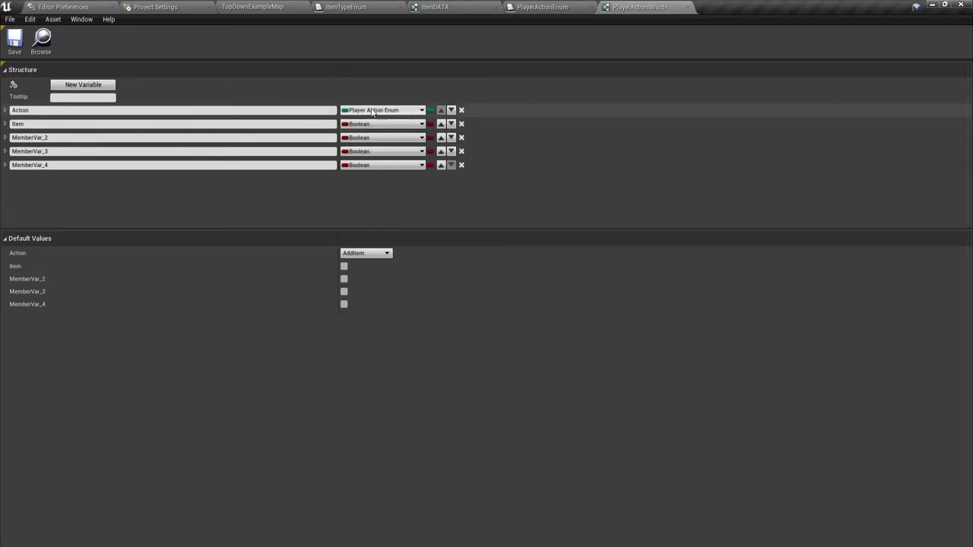
click(355, 11)
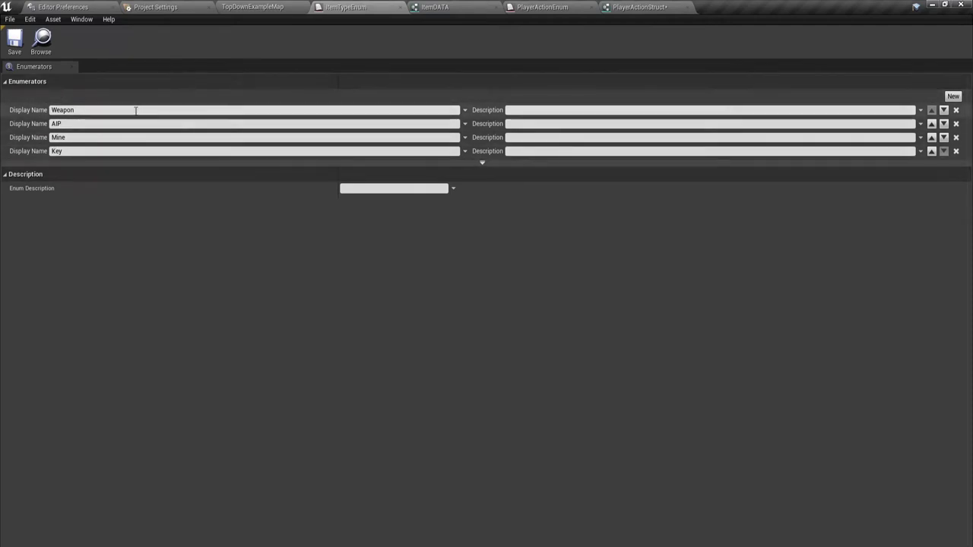
click(624, 6)
click(359, 126)
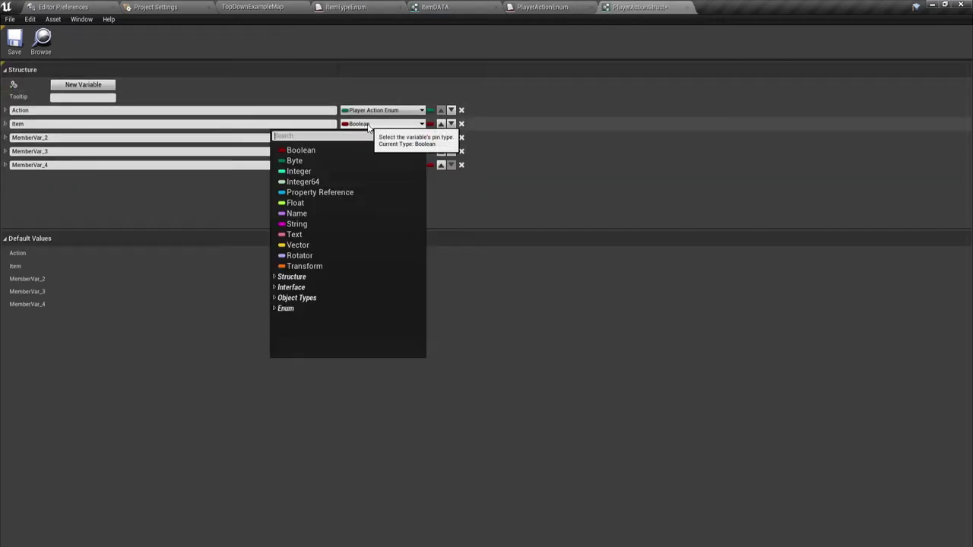
text(i)
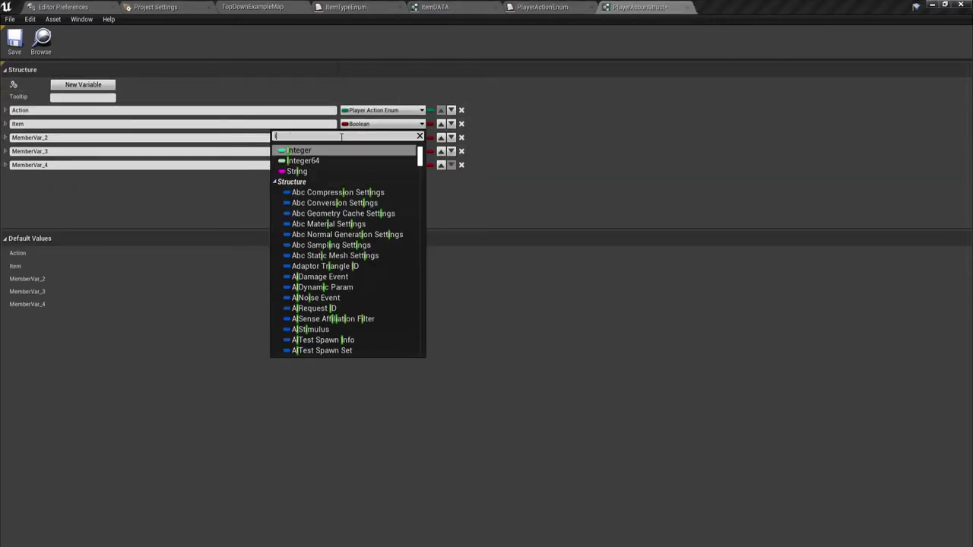
text(tem)
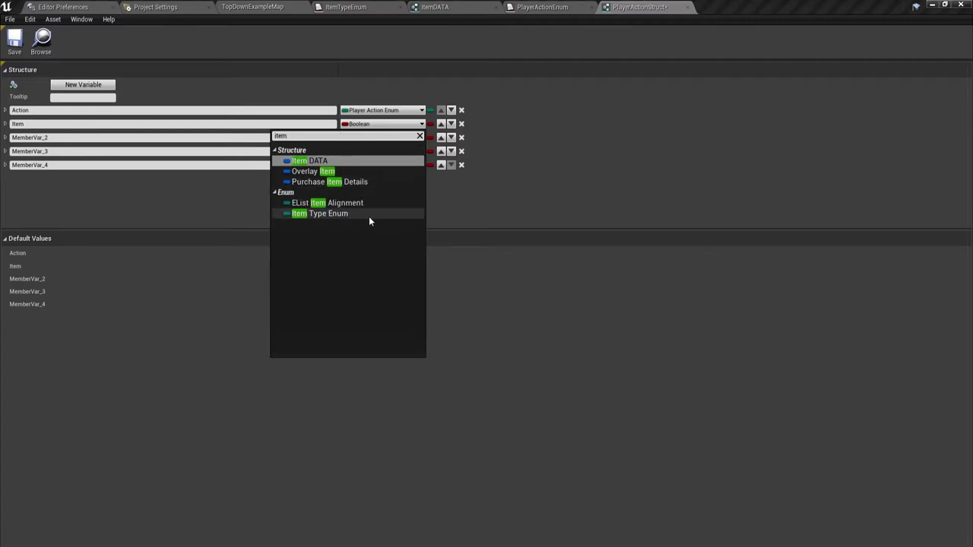
click(322, 215)
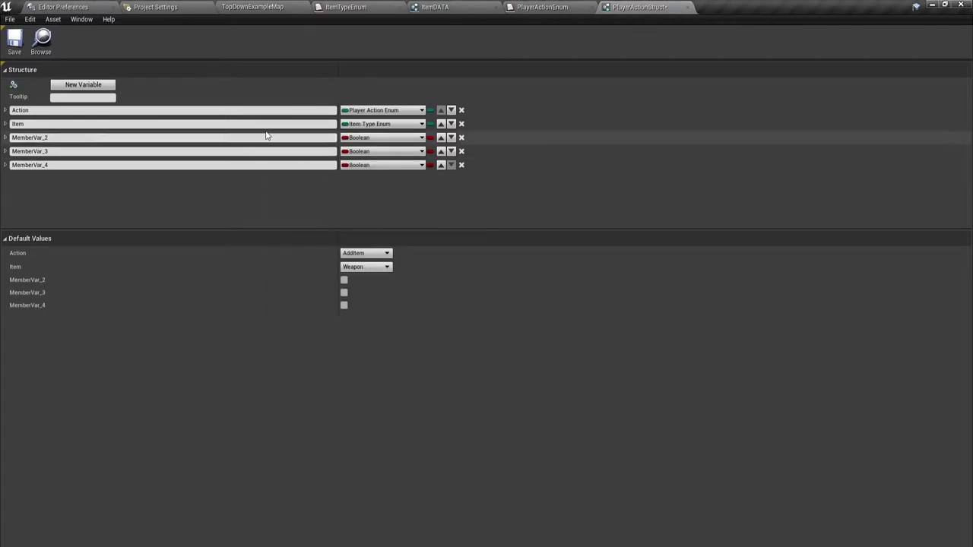
- Rename the third member MemberVar_2 to IDSlot
double_click(127, 137)
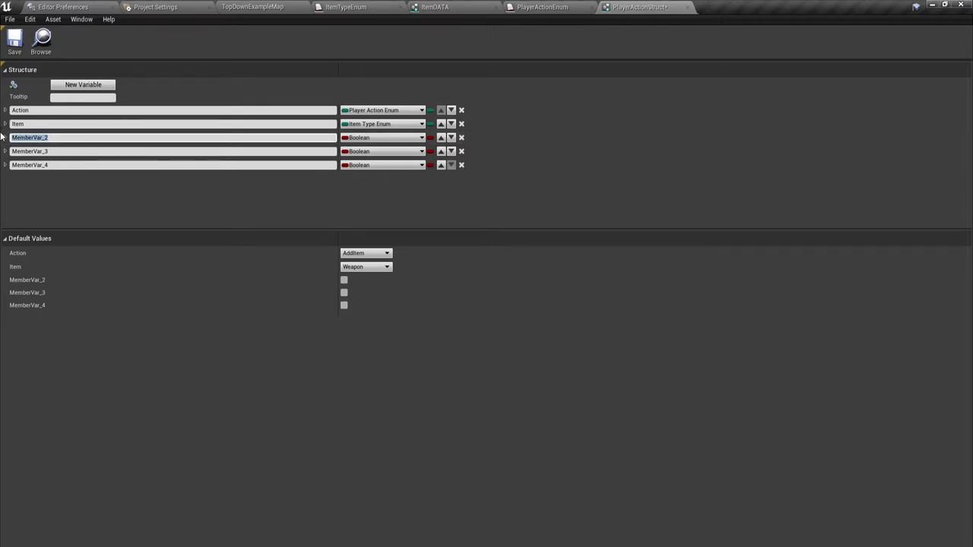
key(BackSpace)
text(IDSlot)
key(Return)
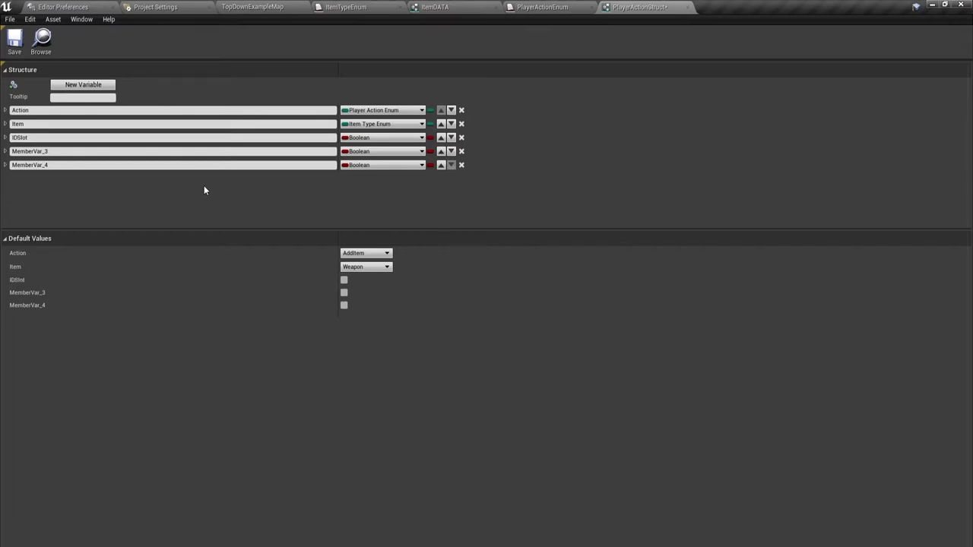
- Make IDSlot an Integer, and rename MemberVar_3 to Count with Integer type
click(16, 138)
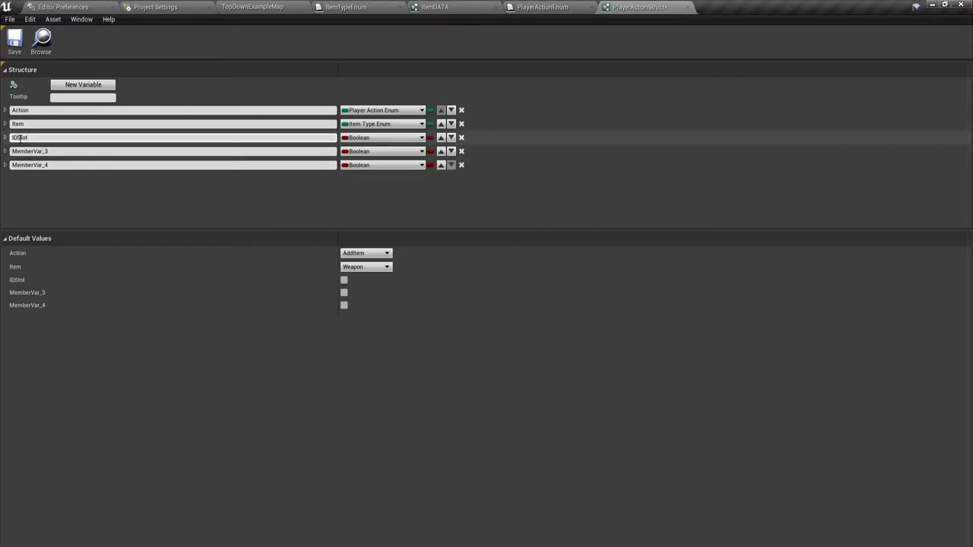
click(373, 154)
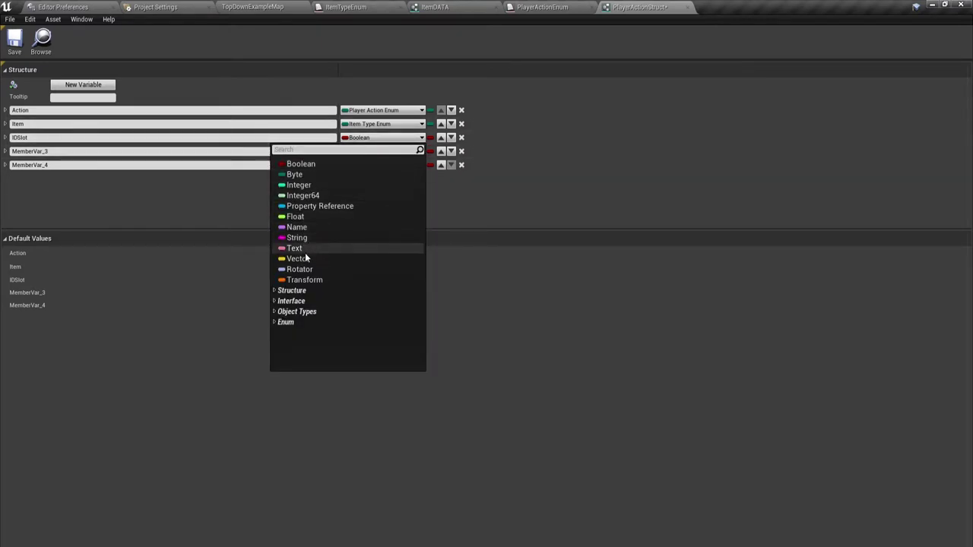
click(298, 184)
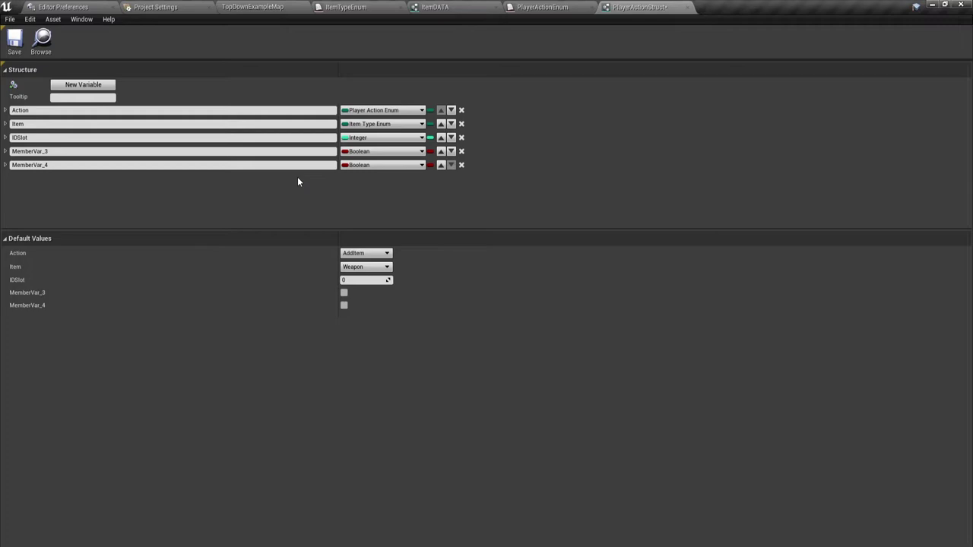
click(58, 150)
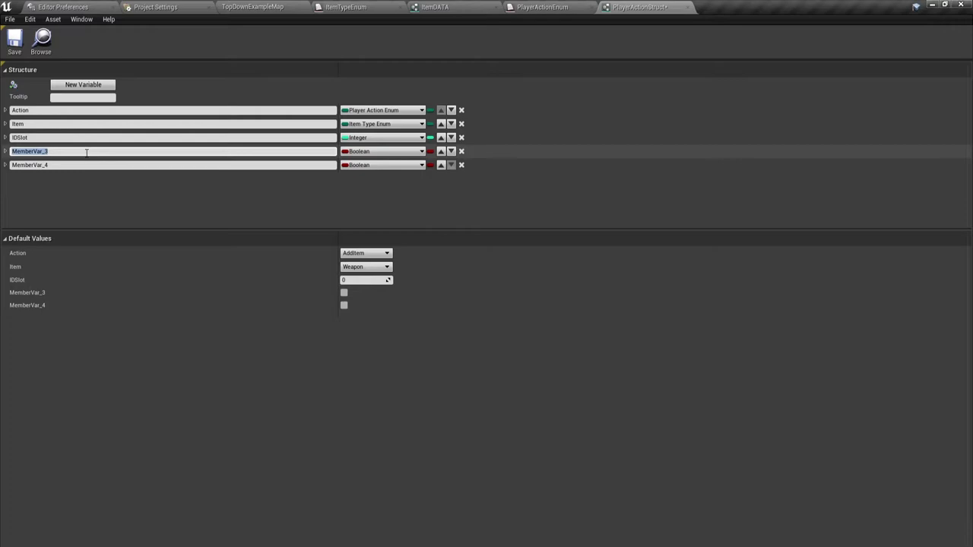
text(Count)
key(Return)
click(377, 152)
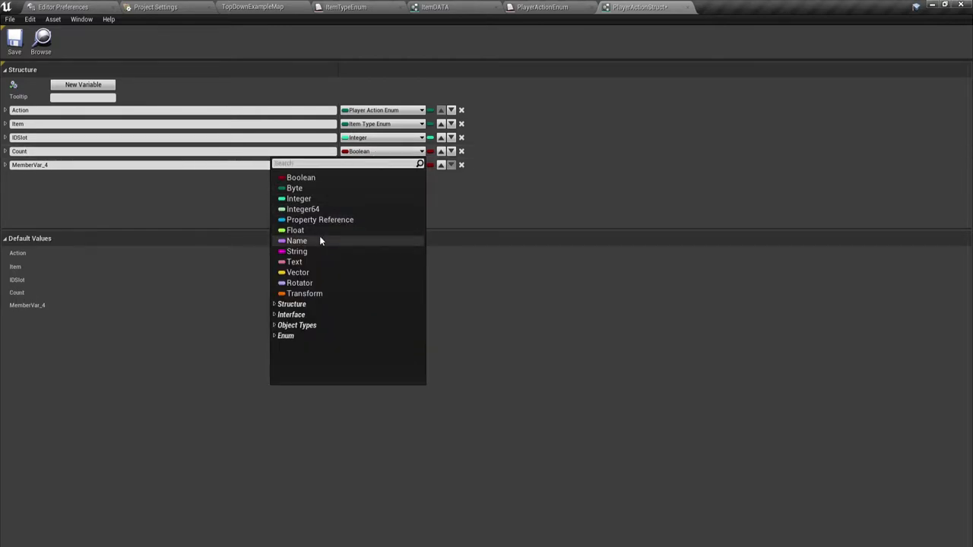
click(309, 200)
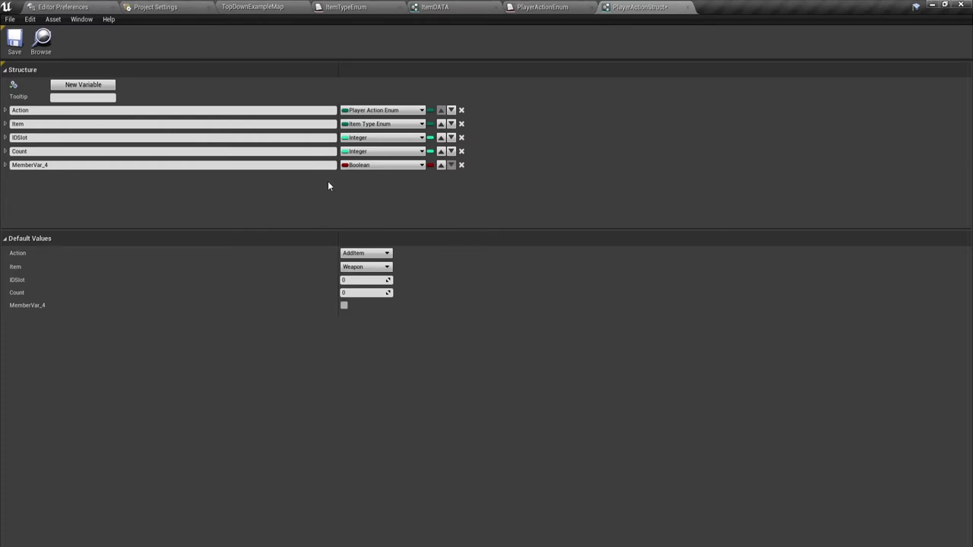
- Delete the spare MemberVar_4 member and return to the TopDownExampleMap level
click(67, 165)
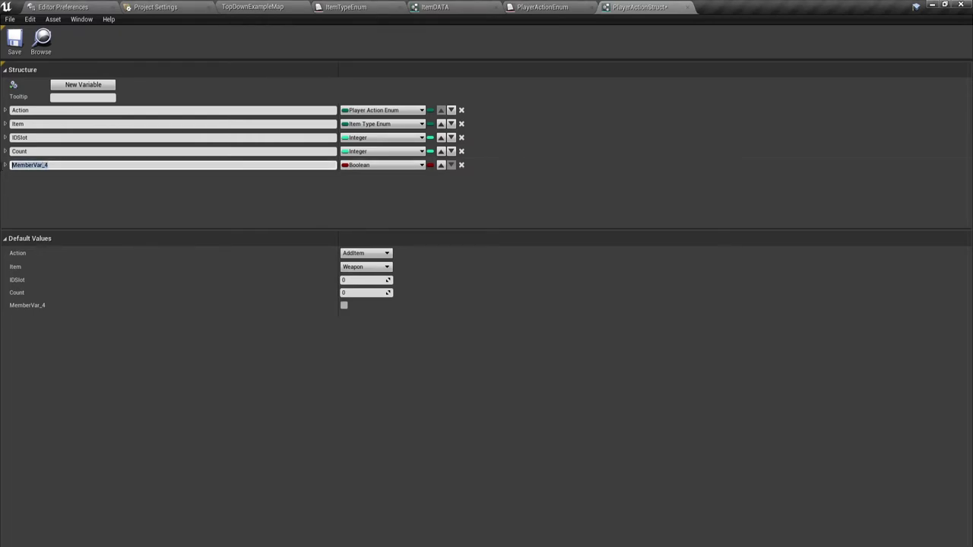
key(BackSpace)
click(462, 165)
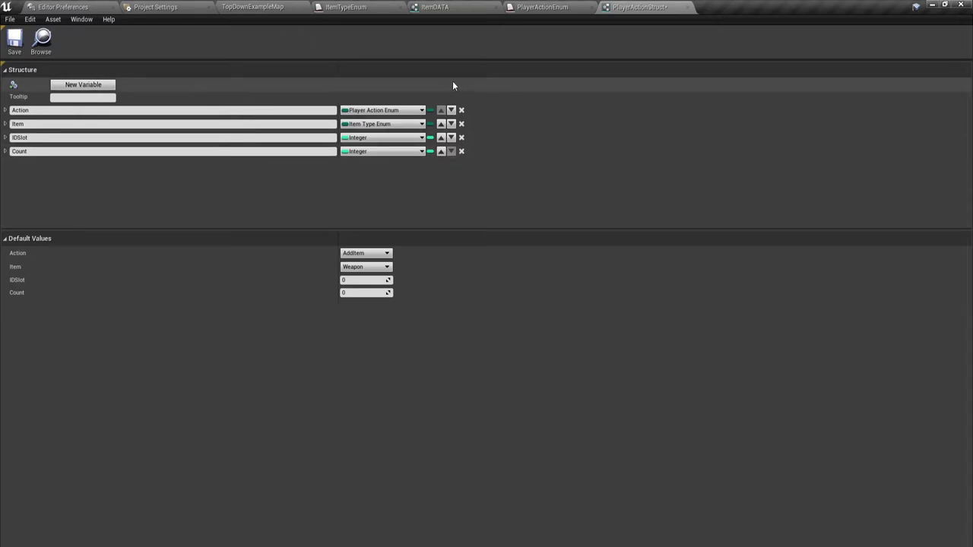
click(447, 9)
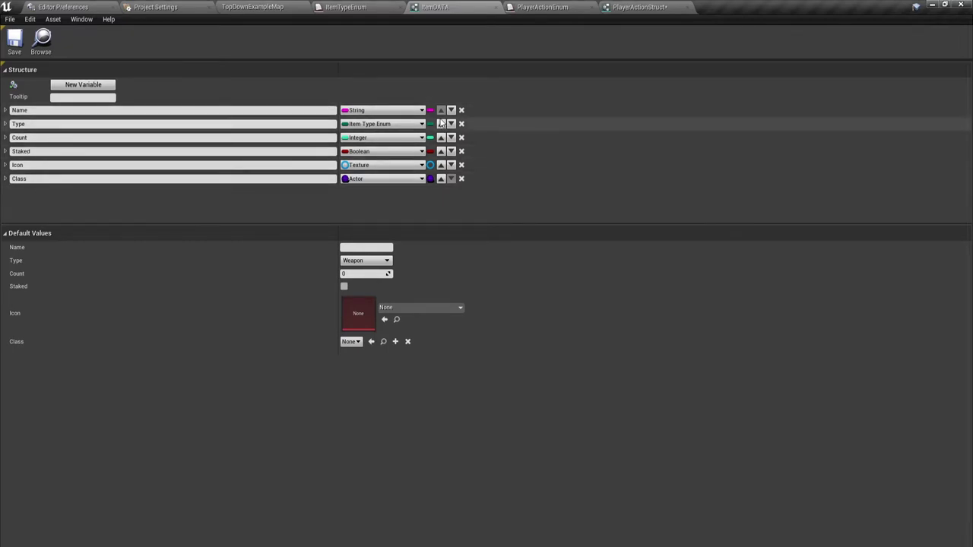
click(639, 7)
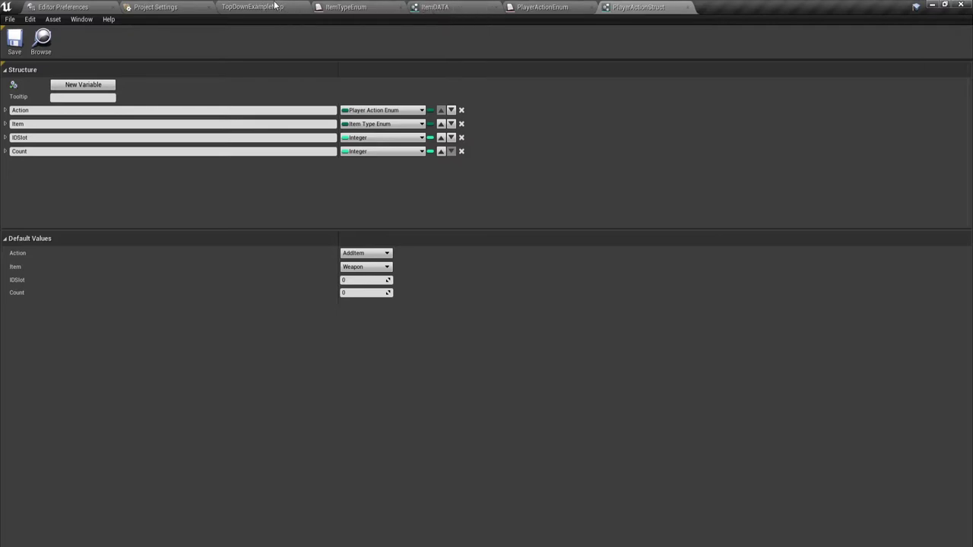
click(246, 9)
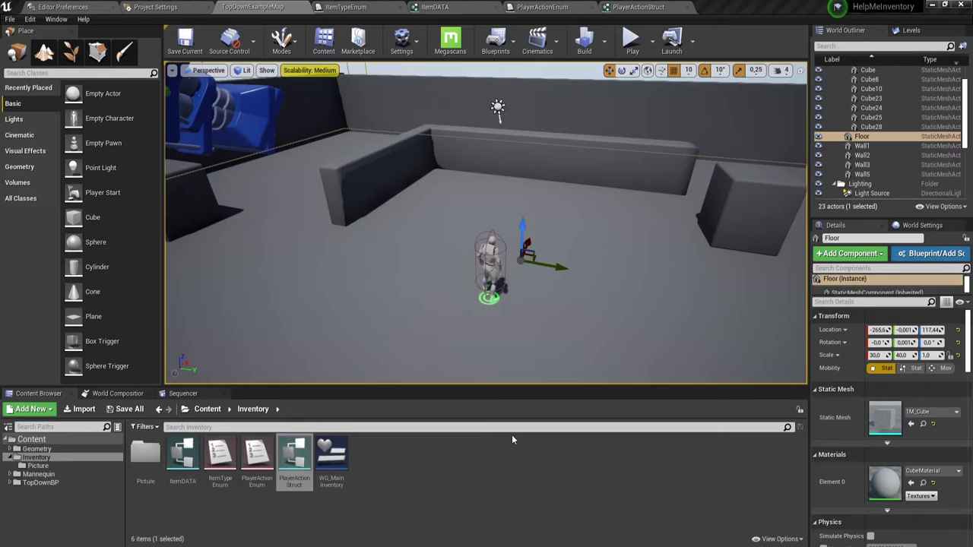
- Open the TopDownCharacter blueprint from the viewport and view the ItemTypeEnum enumerators
click(484, 259)
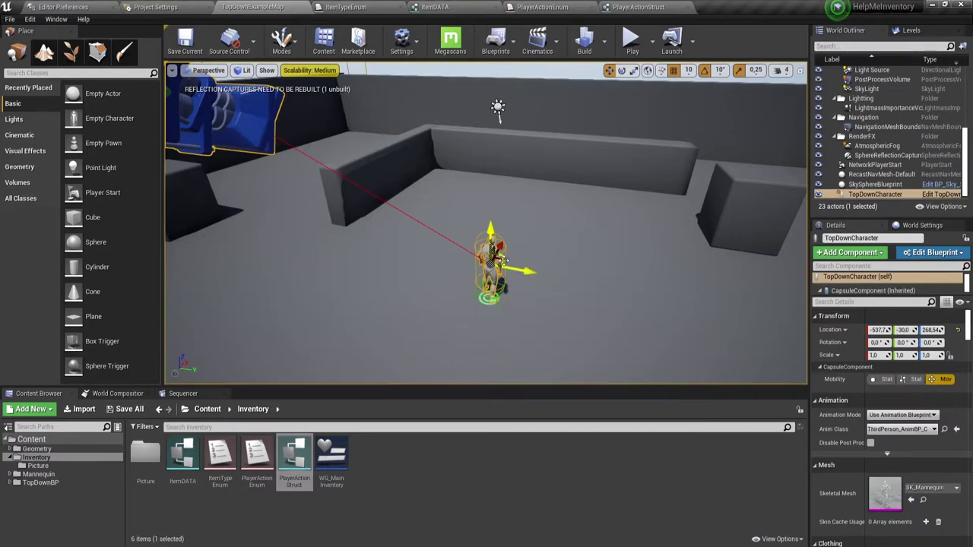
click(934, 252)
click(859, 277)
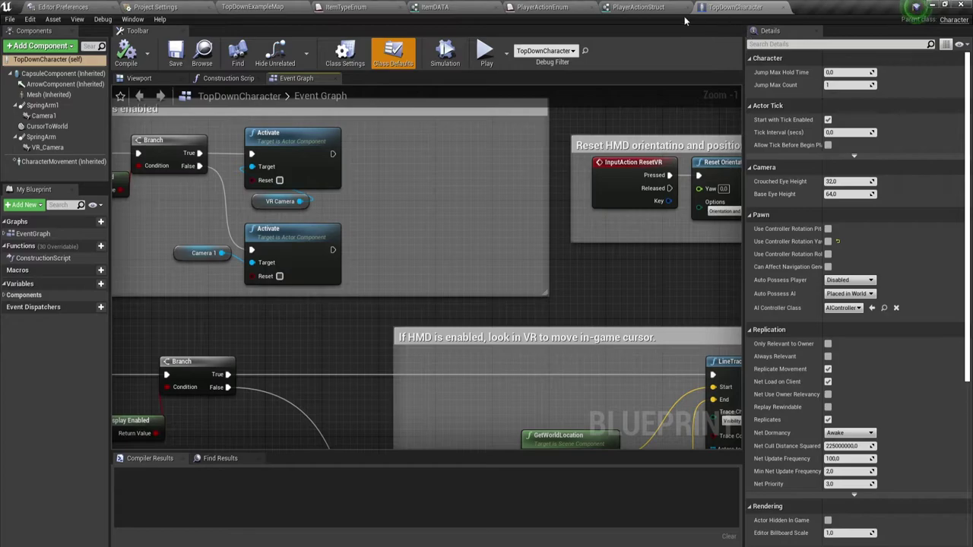
click(643, 8)
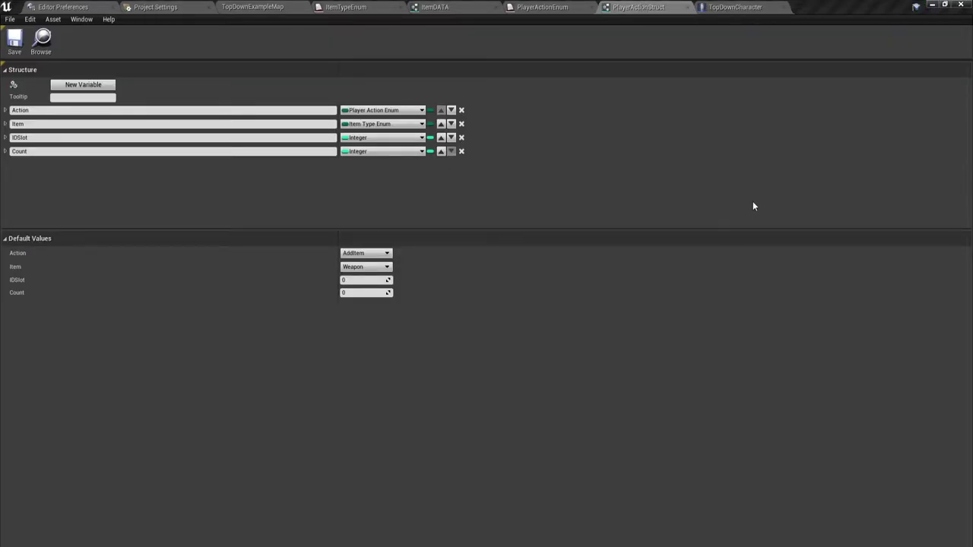
click(367, 7)
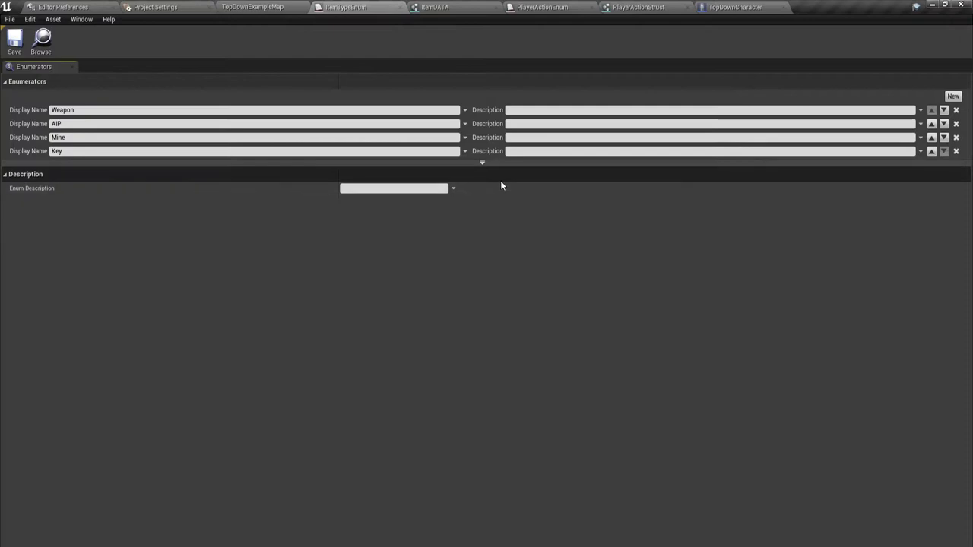
- Add a None enumerator to ItemTypeEnum and save it
click(954, 97)
click(106, 165)
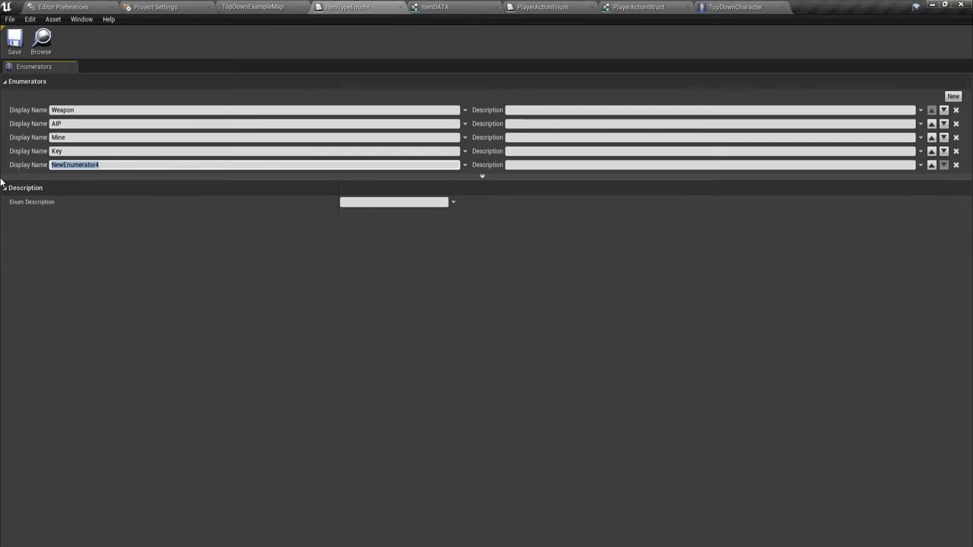
text(None)
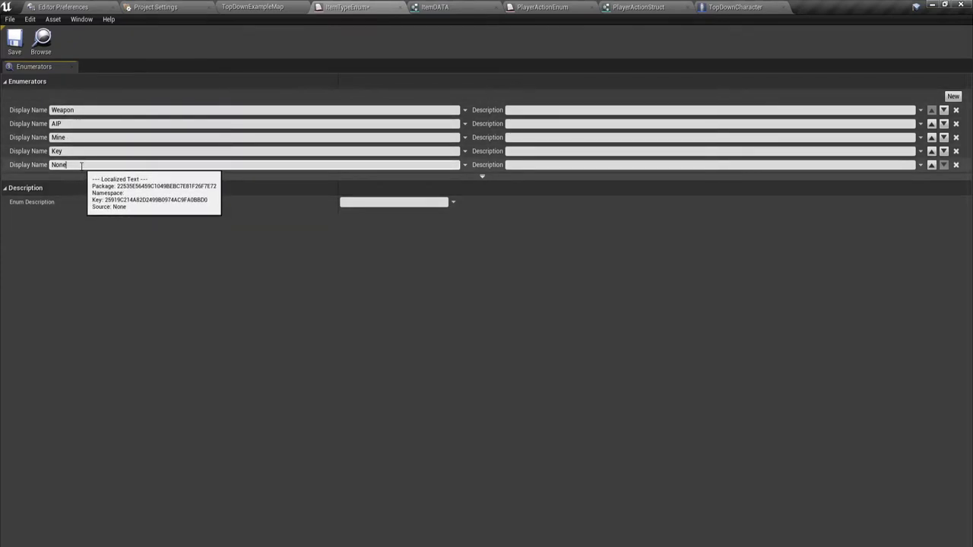
click(14, 40)
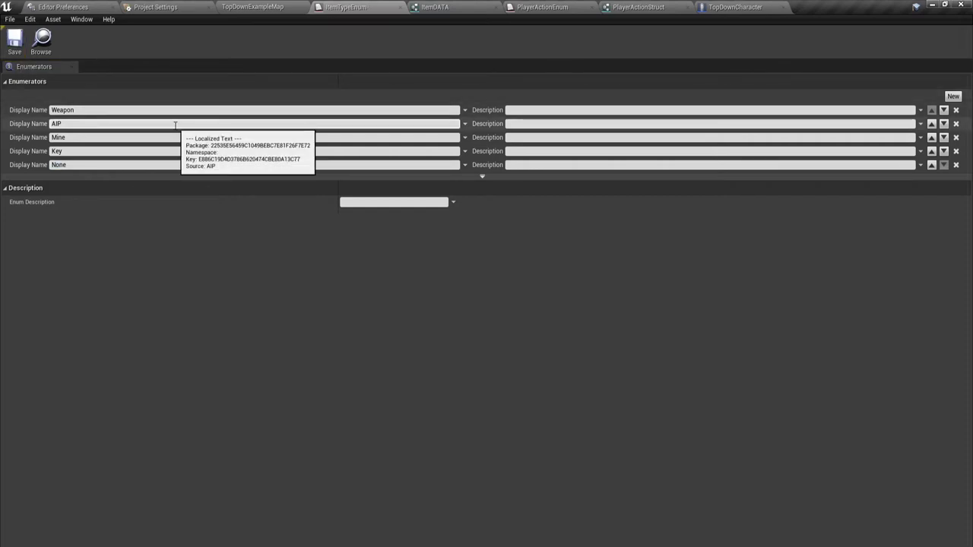
- Set ItemDATA's default Type value to None
click(448, 8)
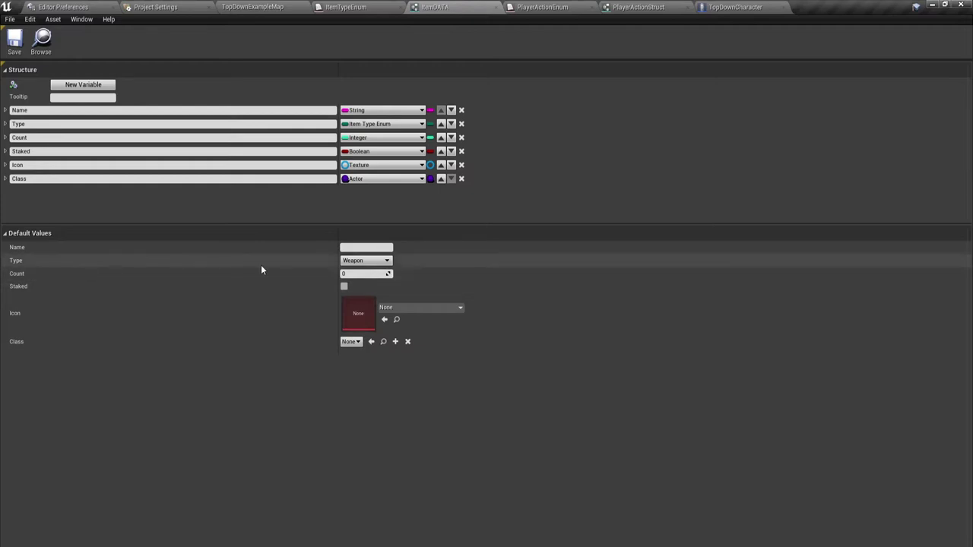
click(364, 261)
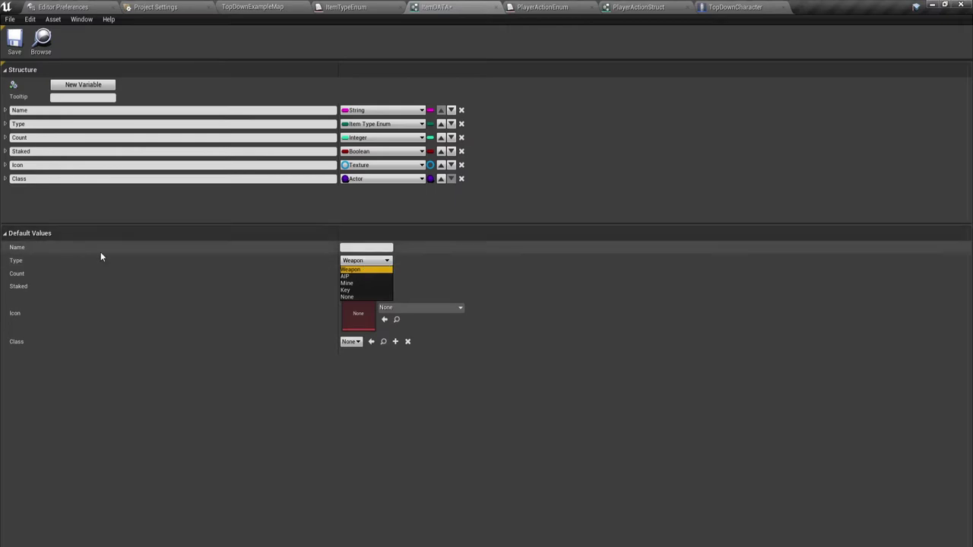
click(351, 297)
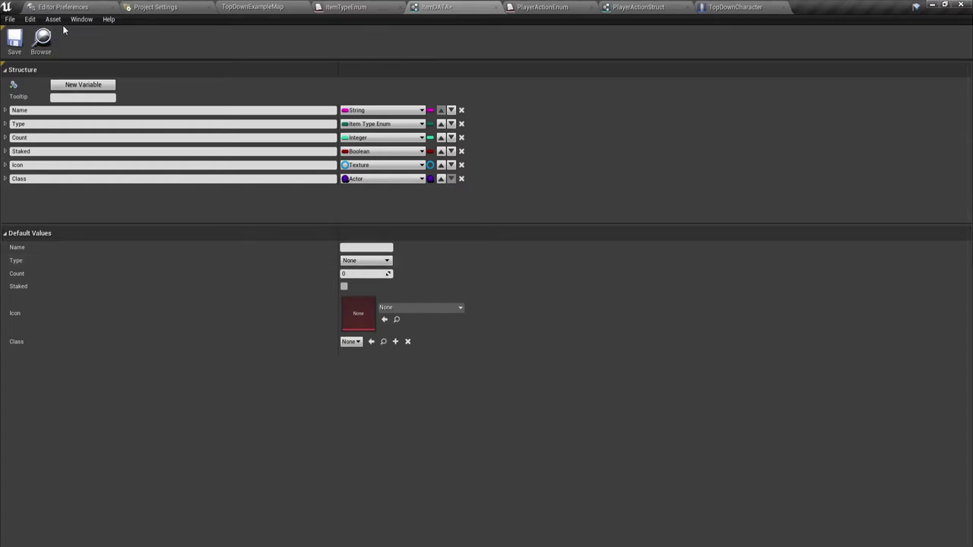
click(334, 7)
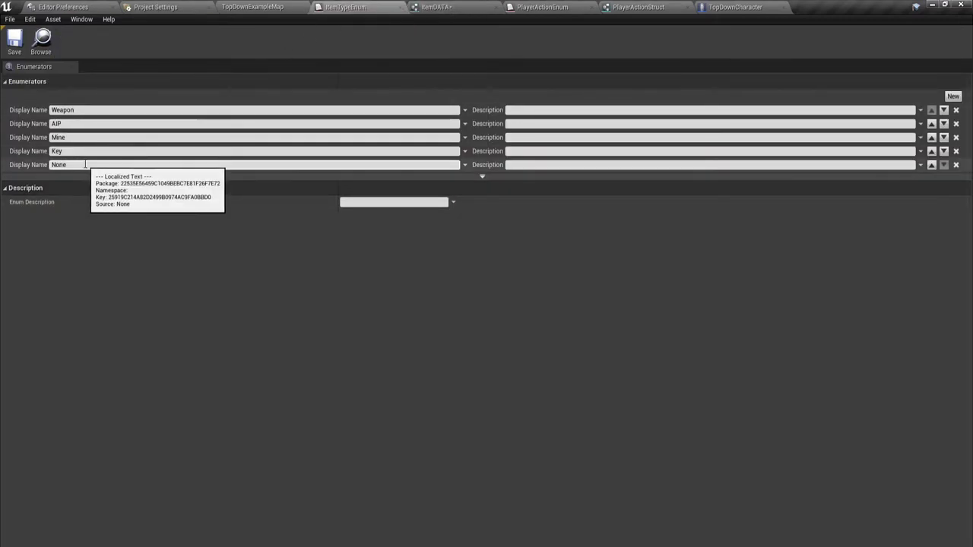
- Save the ItemDATA structure
click(59, 165)
click(456, 7)
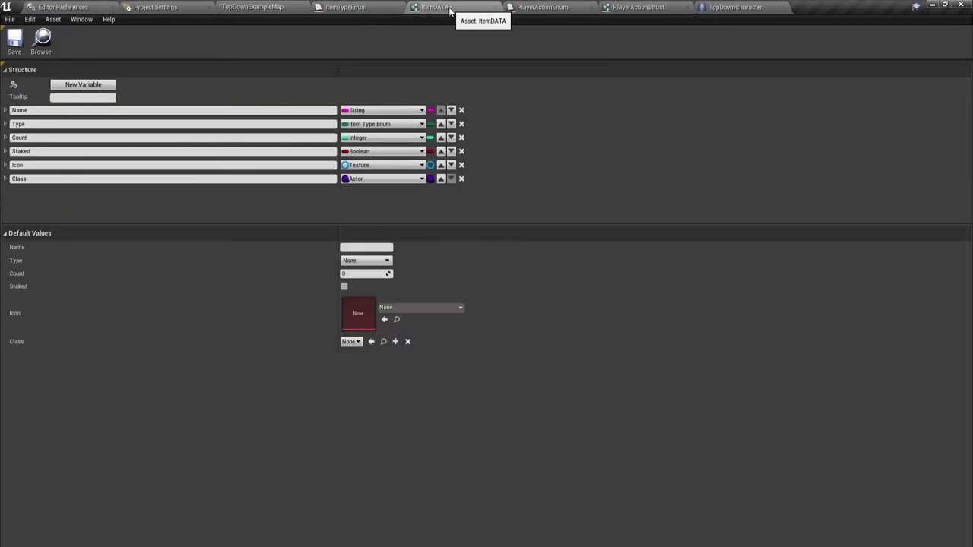
click(14, 50)
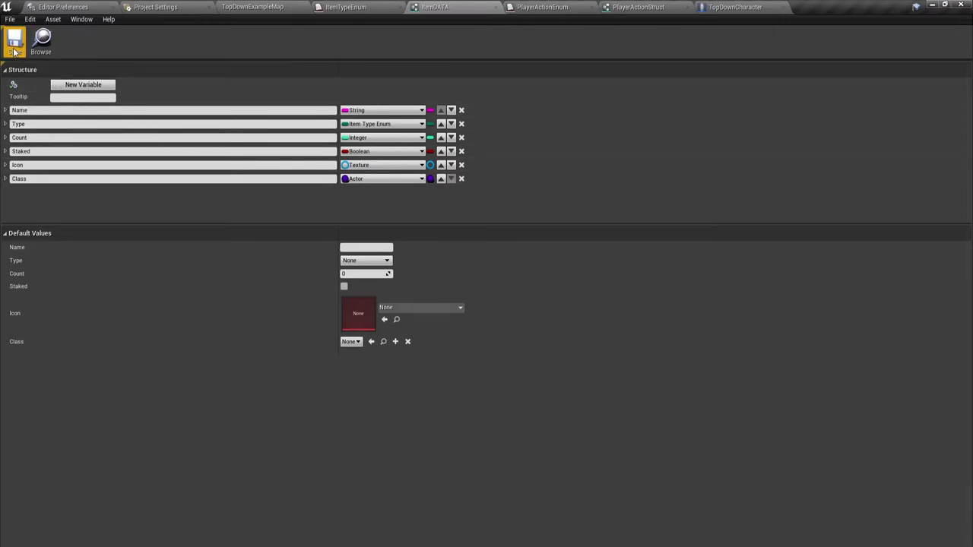
- Close the ItemTypeEnum, ItemDATA, PlayerActionEnum and PlayerActionStruct editor tabs
click(342, 9)
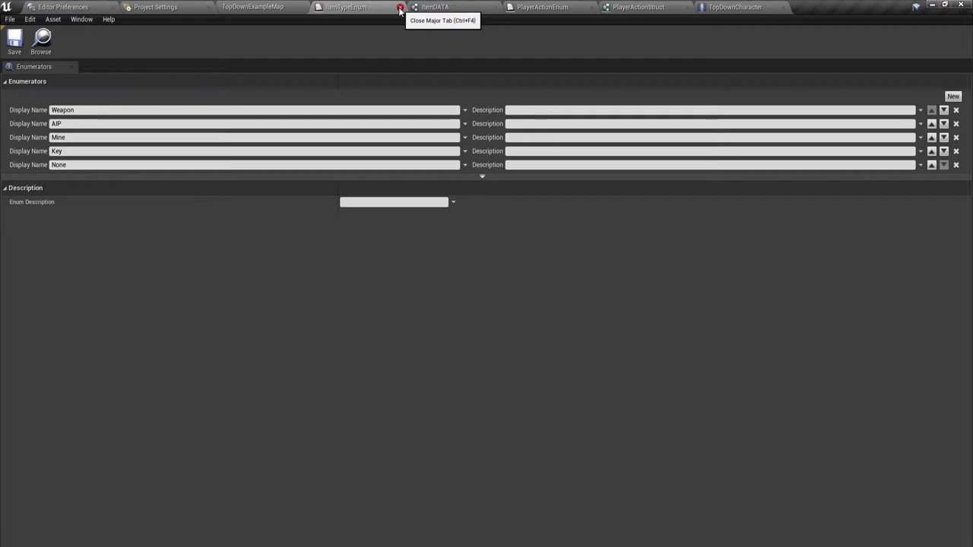
click(400, 8)
click(363, 10)
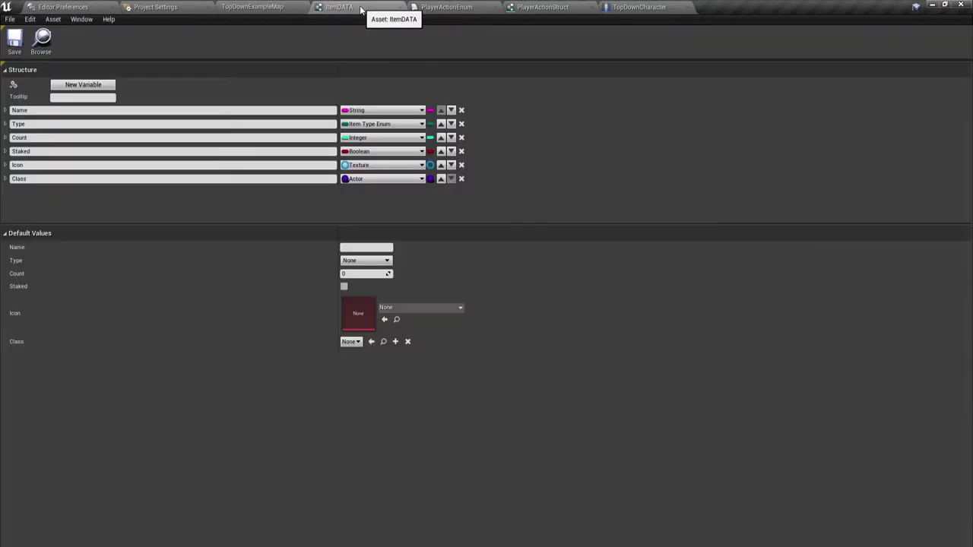
click(400, 8)
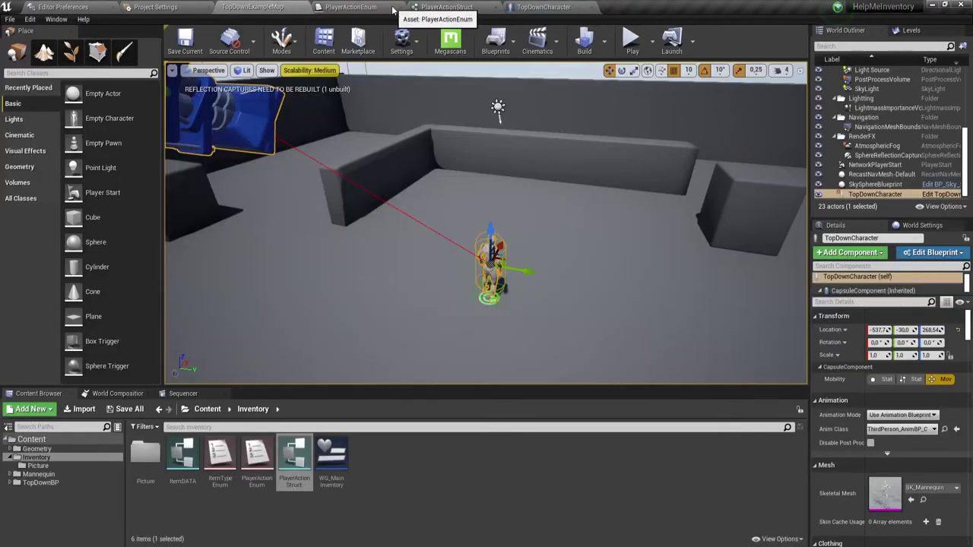
click(374, 10)
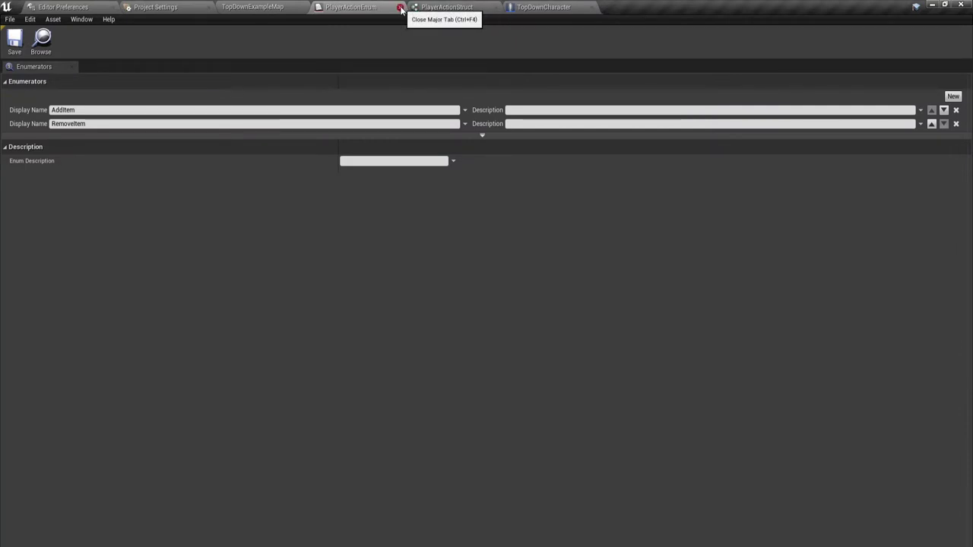
click(400, 7)
click(375, 11)
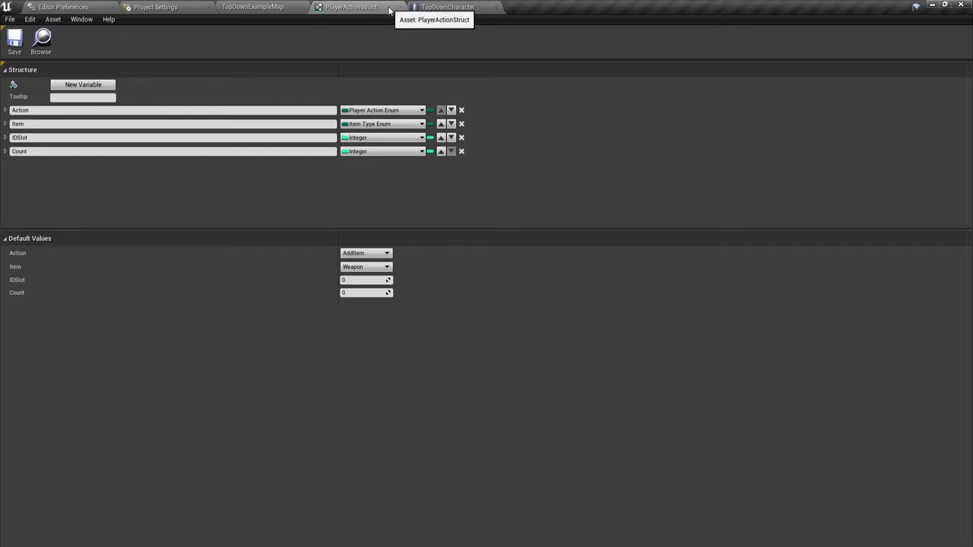
click(401, 9)
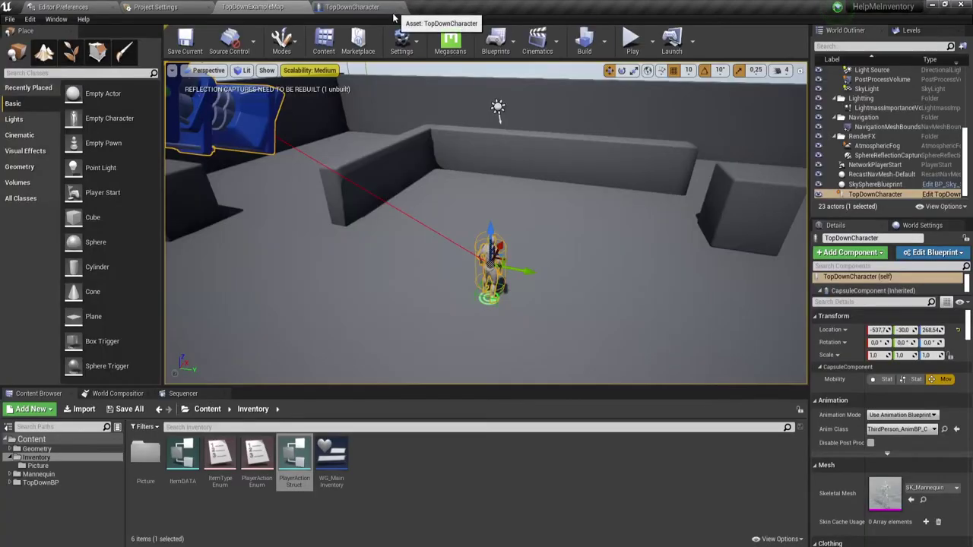
- In the TopDownCharacter blueprint, add a new graph, NewEventGraph_0
click(363, 8)
scroll(336, 212, down, 4)
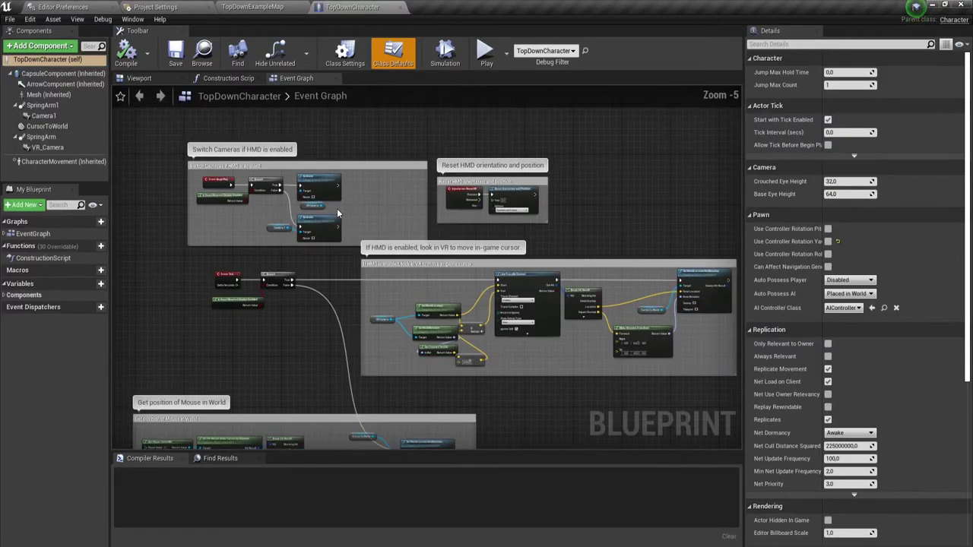
right_drag(600, 206, 574, 107)
scroll(511, 223, down, 2)
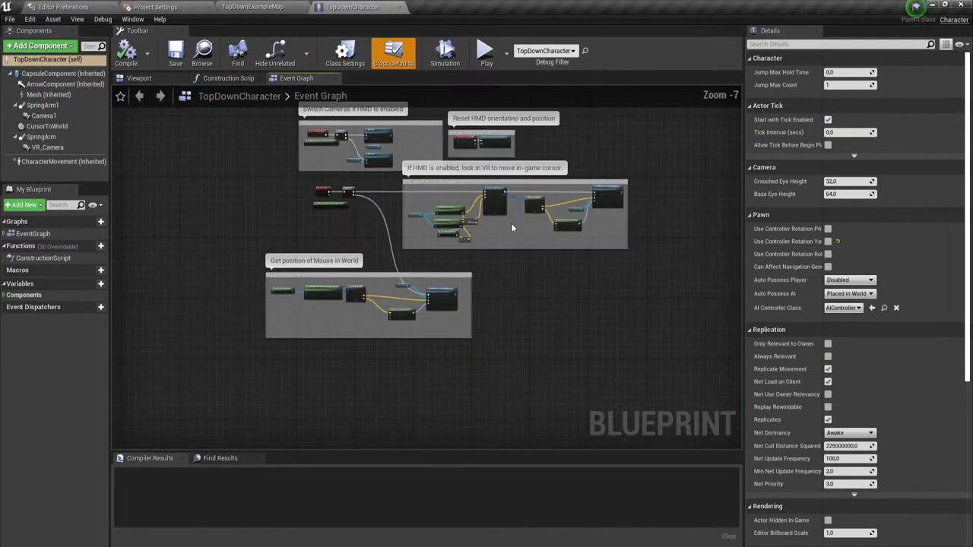
scroll(360, 203, up, 1)
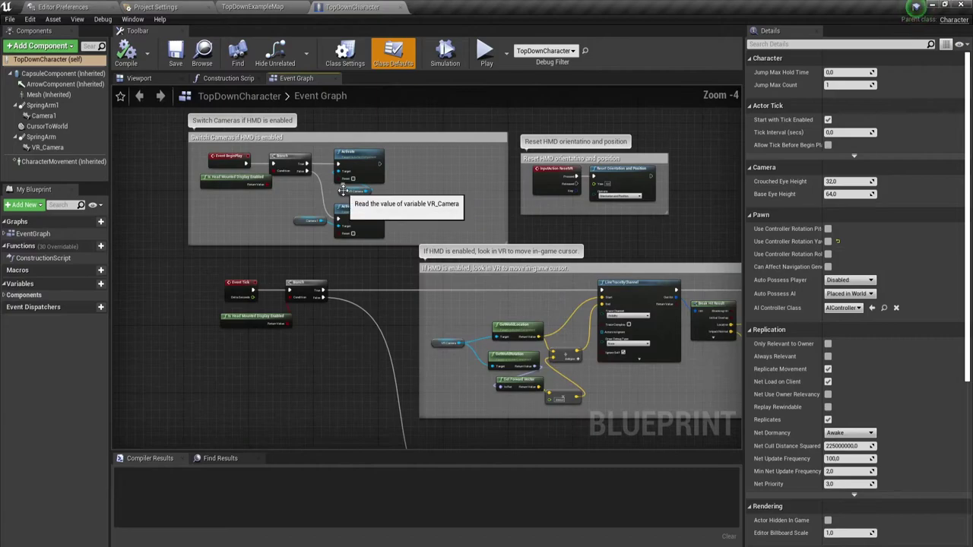
scroll(358, 205, up, 1)
right_drag(397, 111, 371, 244)
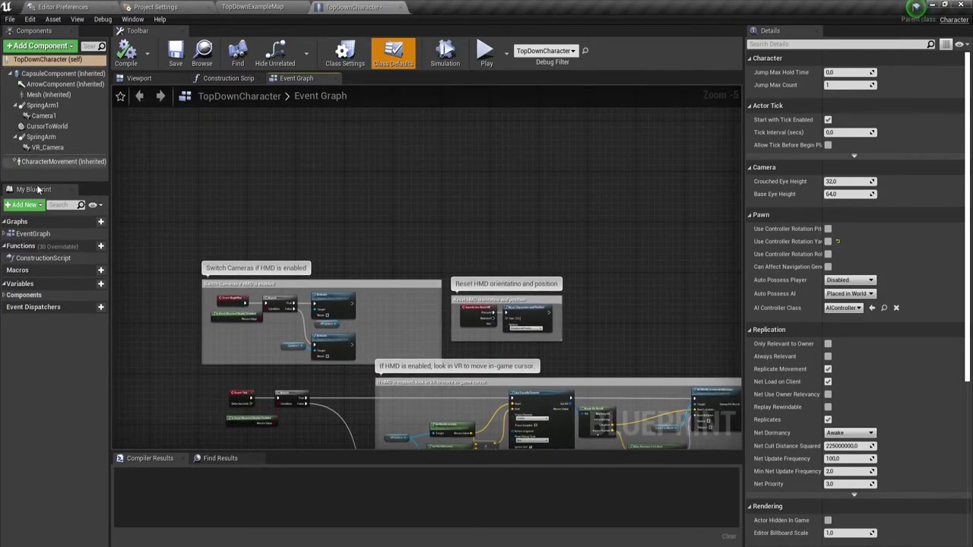
click(5, 234)
click(5, 234)
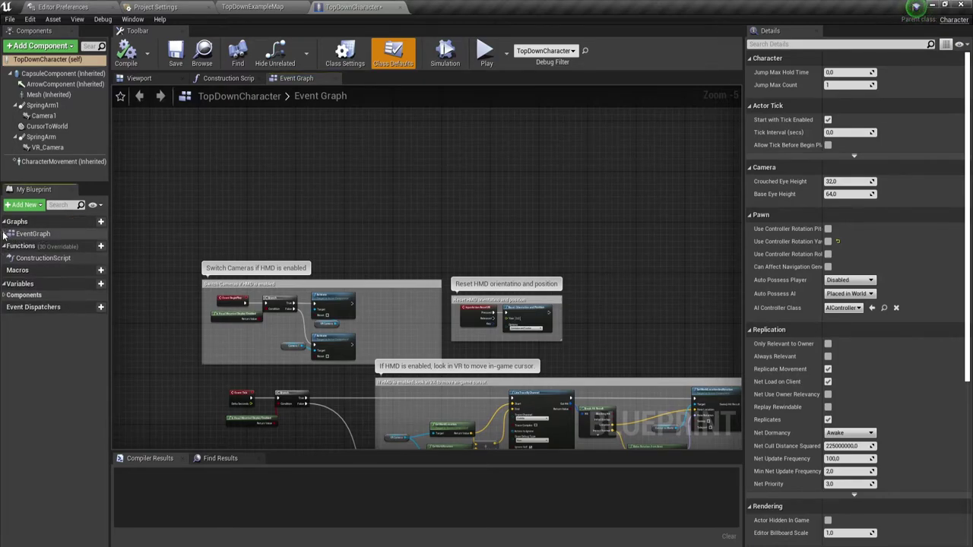
double_click(73, 231)
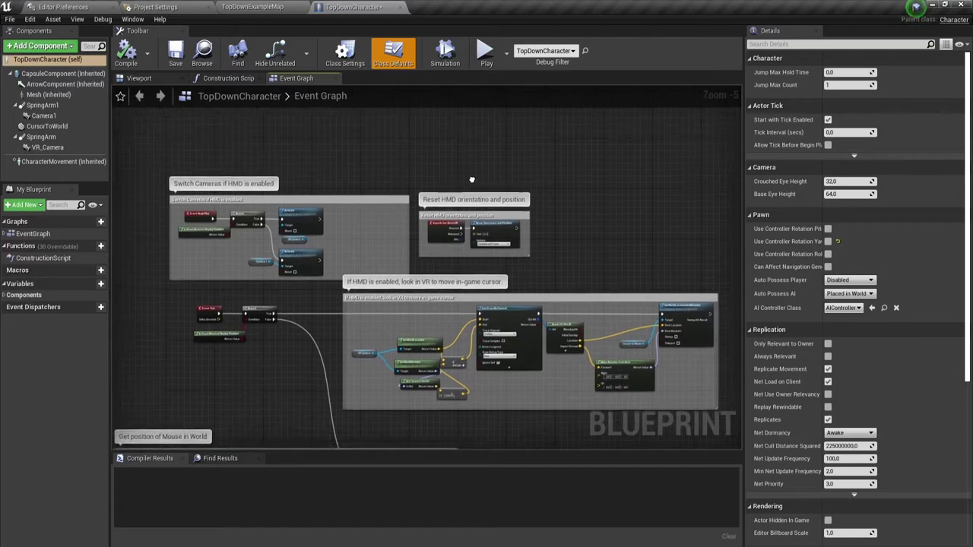
click(93, 223)
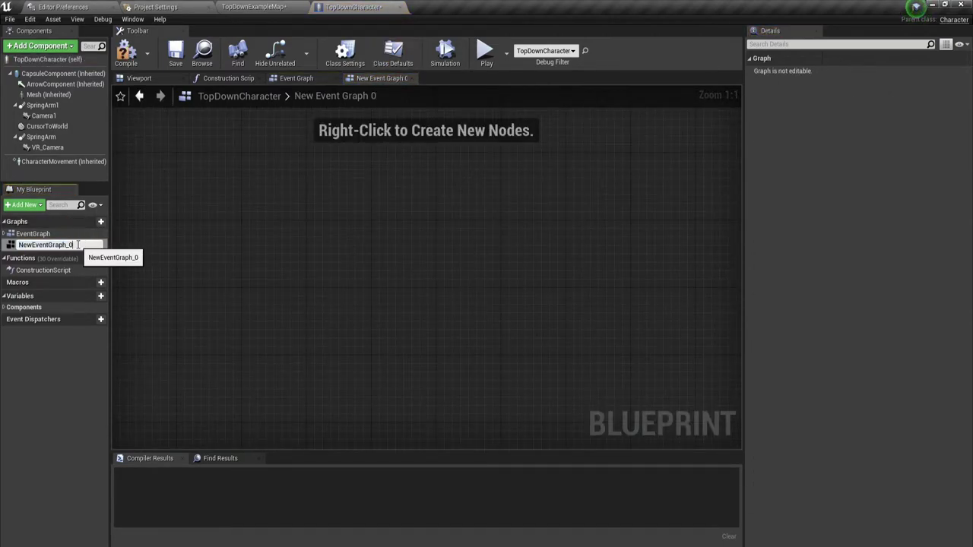
- Rename the new graph to Graph_Inventory
drag(84, 245, 3, 243)
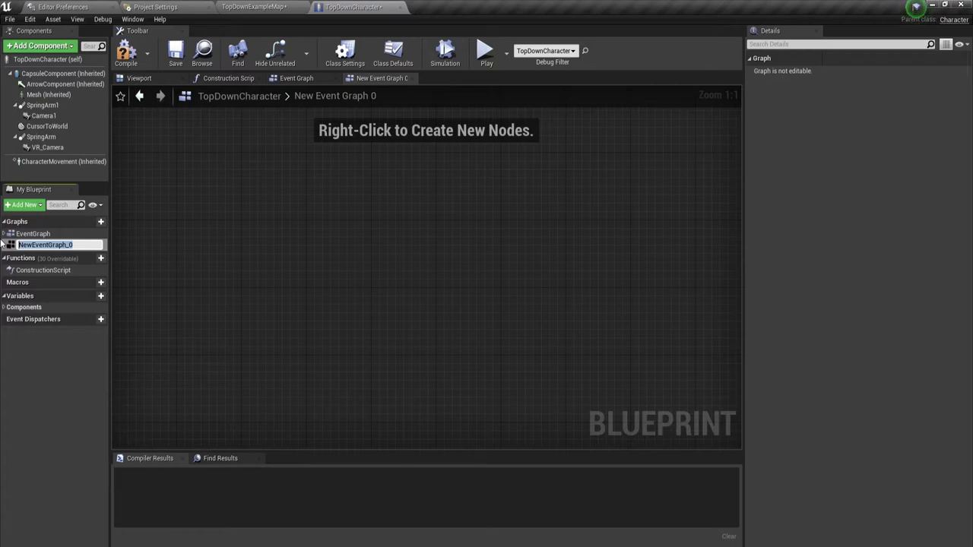
text(G)
text(ra)
text(ph)
text(_Inve)
text(_)
key(Return)
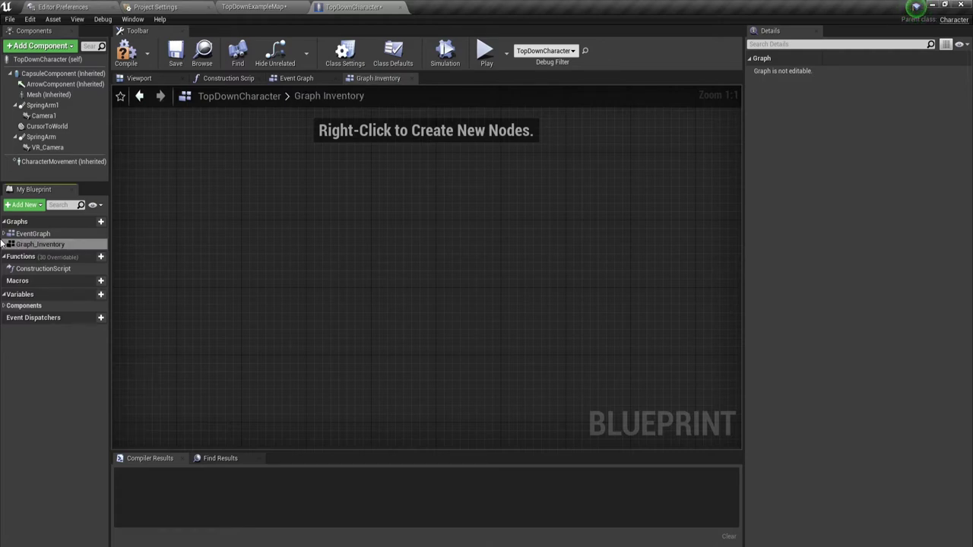
scroll(326, 219, down, 10)
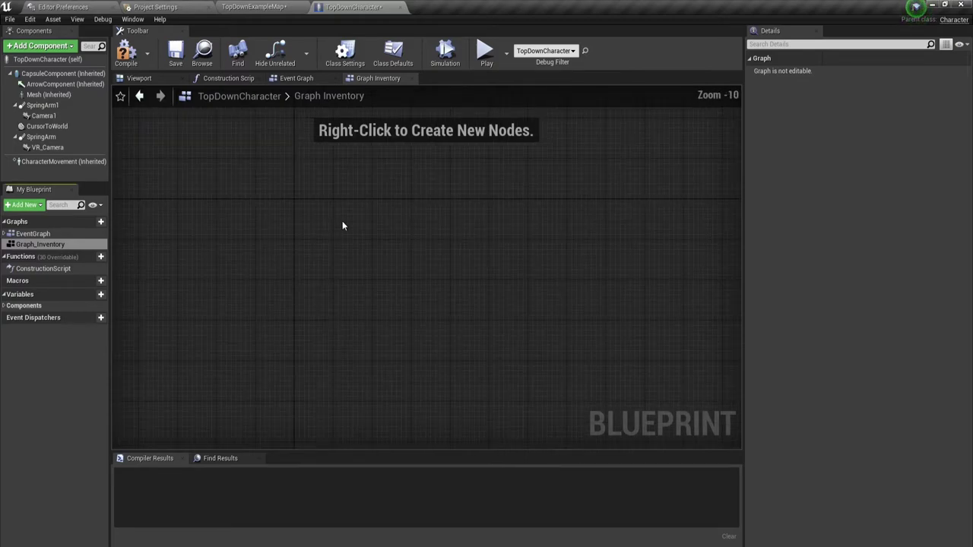
scroll(342, 226, up, 5)
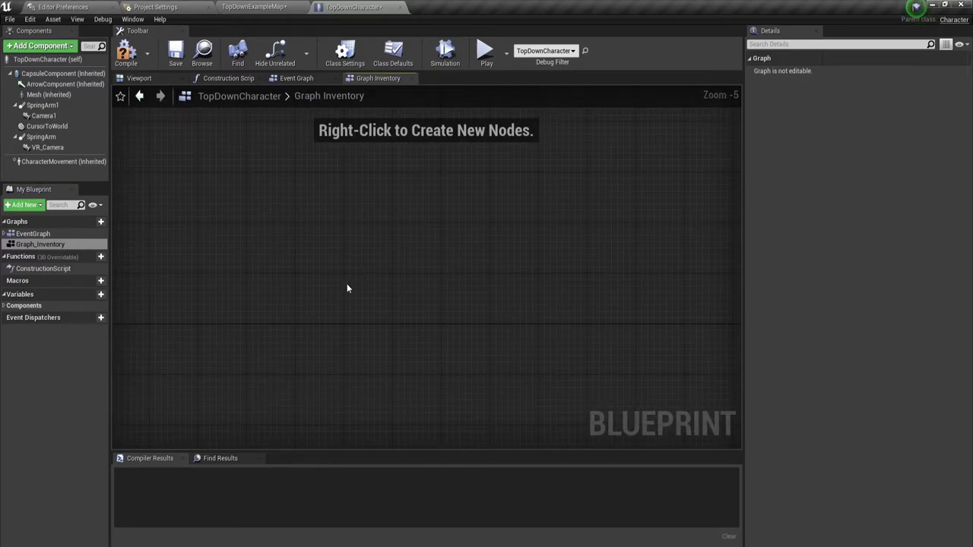
scroll(350, 228, up, 2)
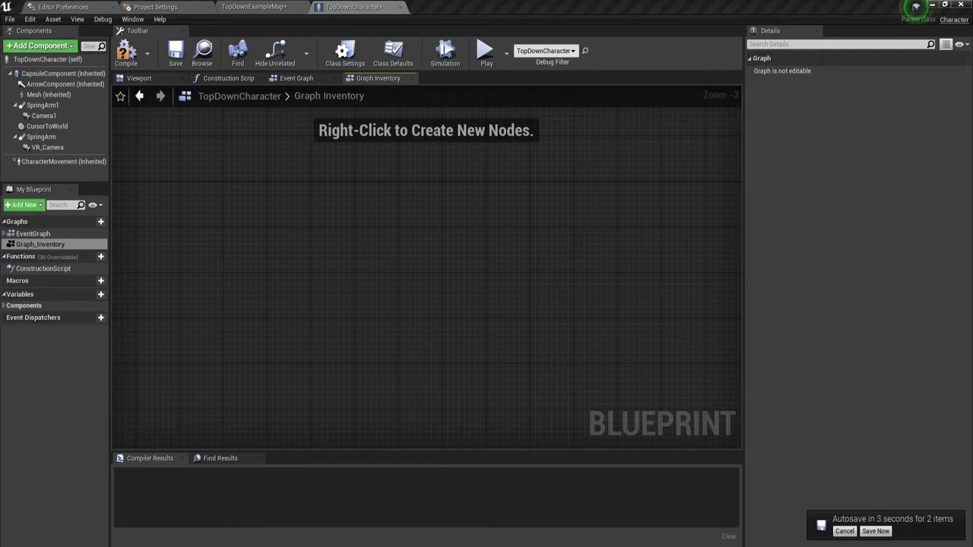
- Save the TopDownCharacter blueprint and the level packages
click(877, 530)
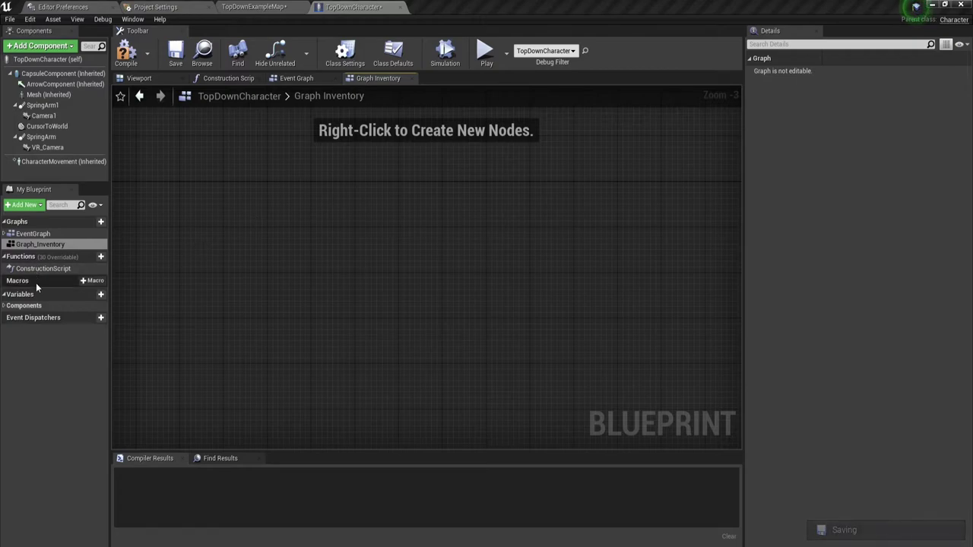
click(249, 11)
click(129, 409)
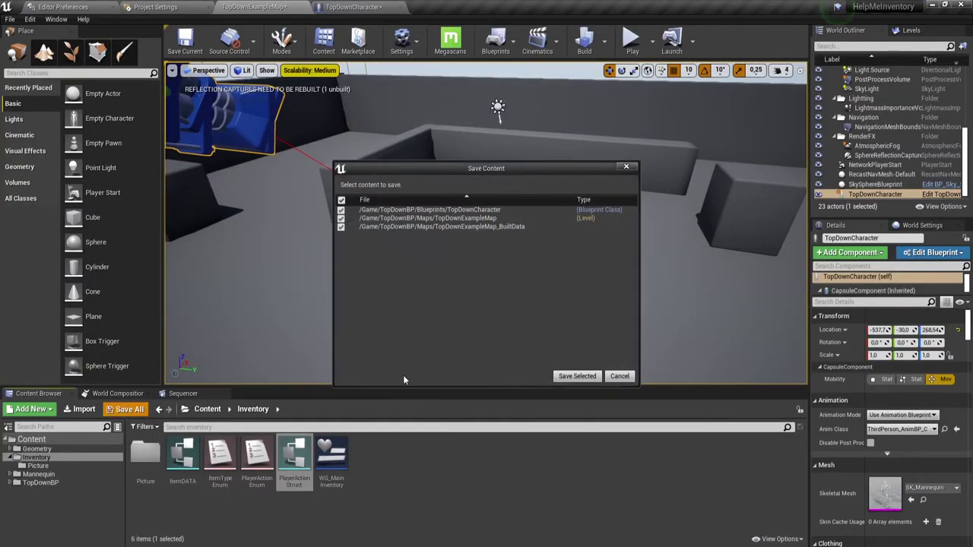
click(568, 374)
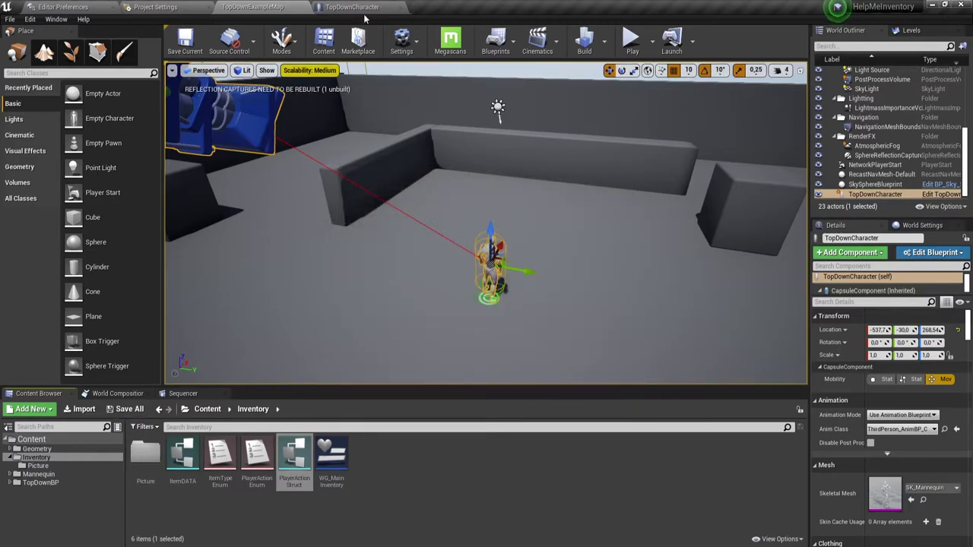
click(358, 8)
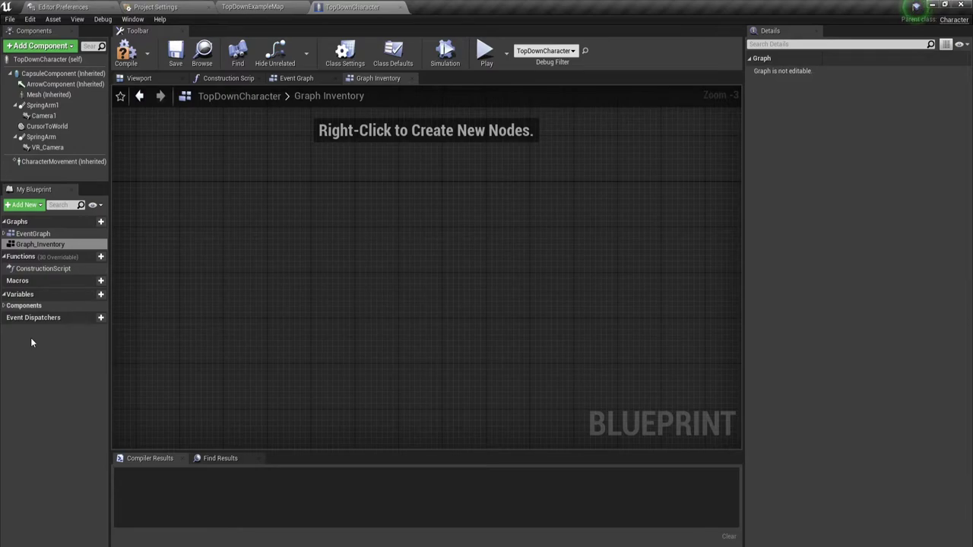
- Add an Inventory variable of type Item DATA to TopDownCharacter, compile, and expand its default value
click(89, 296)
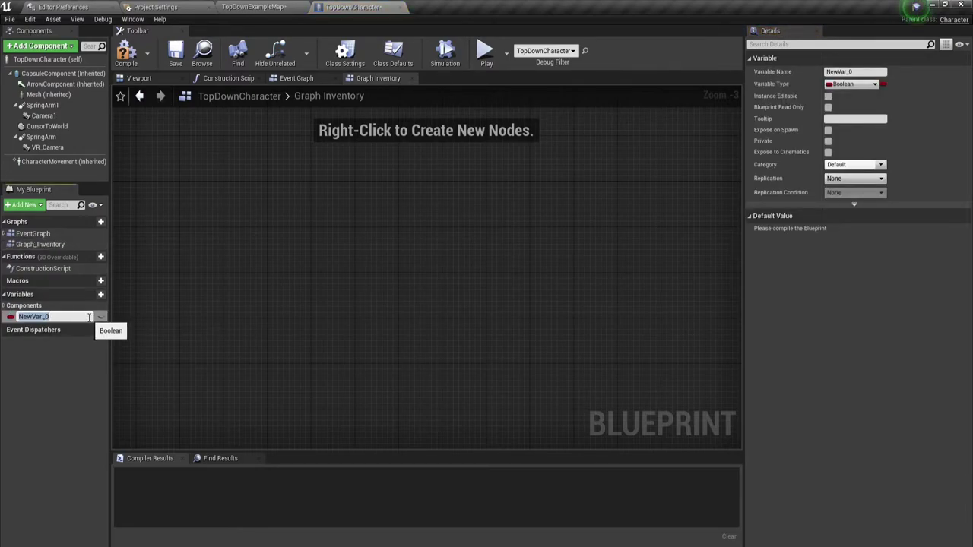
text(In)
text(ventor)
text(y)
key(Return)
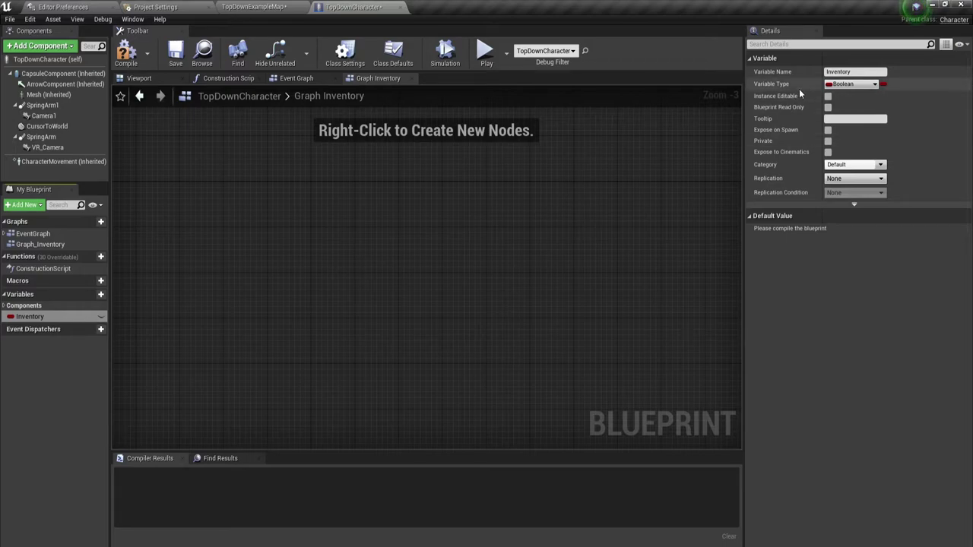
click(846, 85)
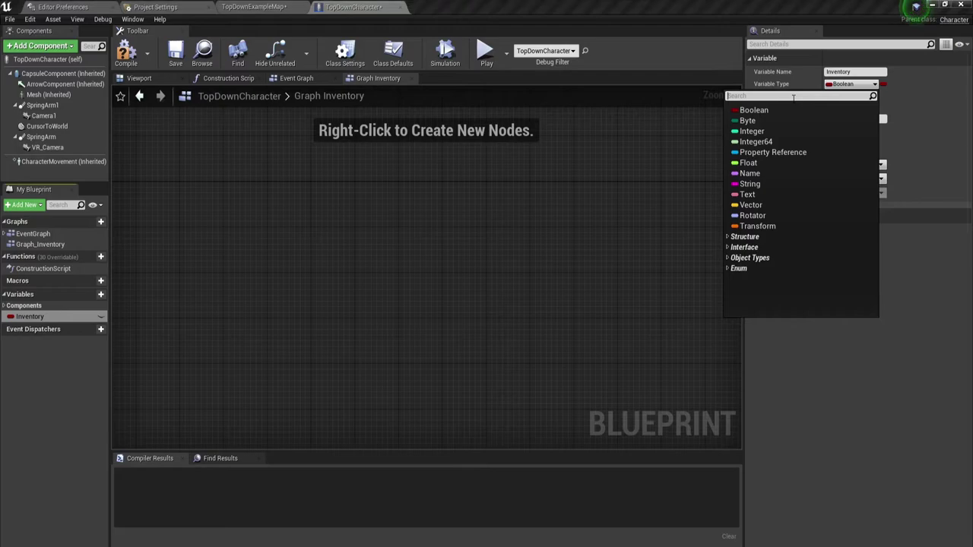
text(Ite)
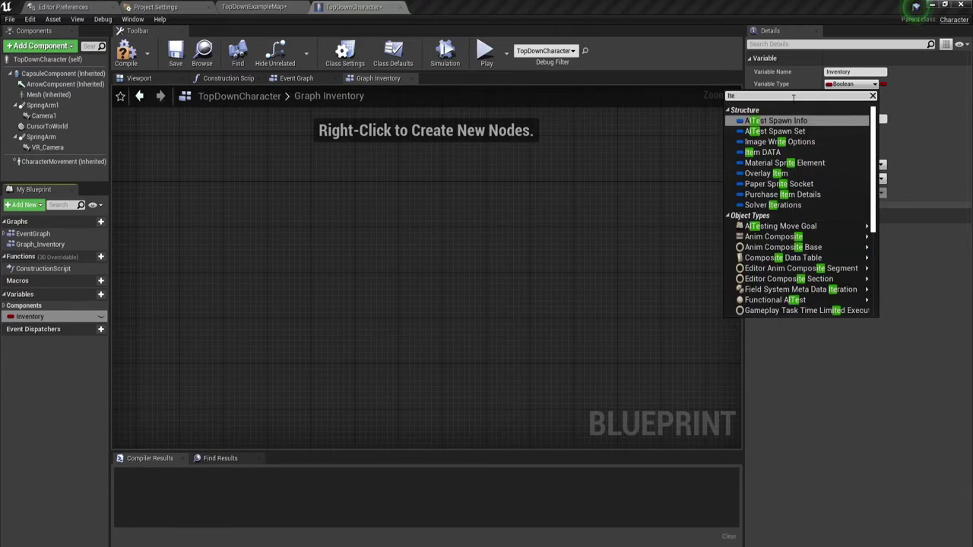
text(m)
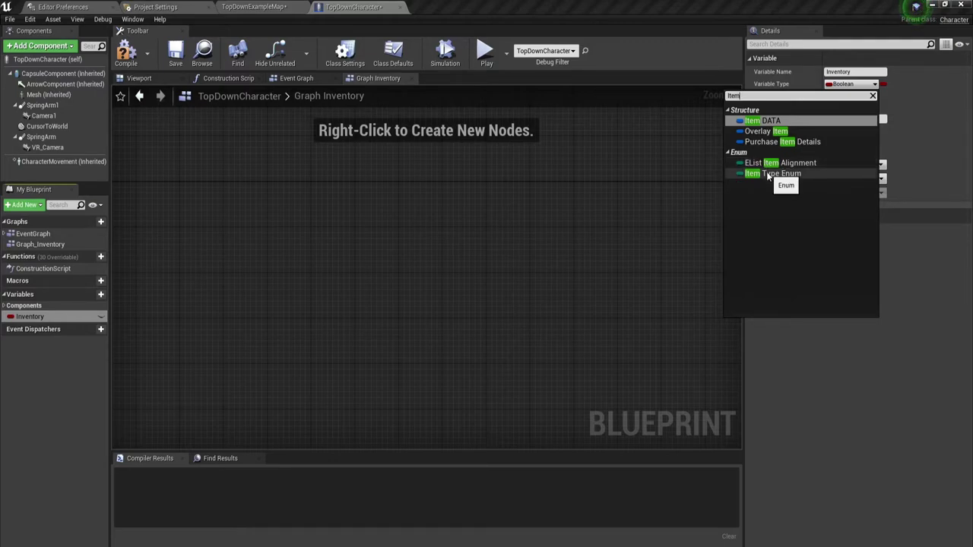
click(767, 123)
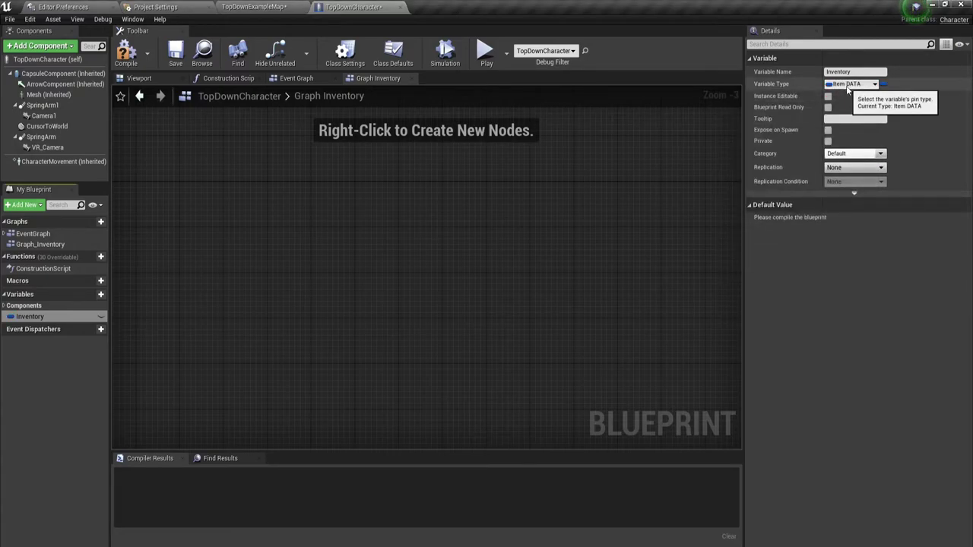
click(127, 53)
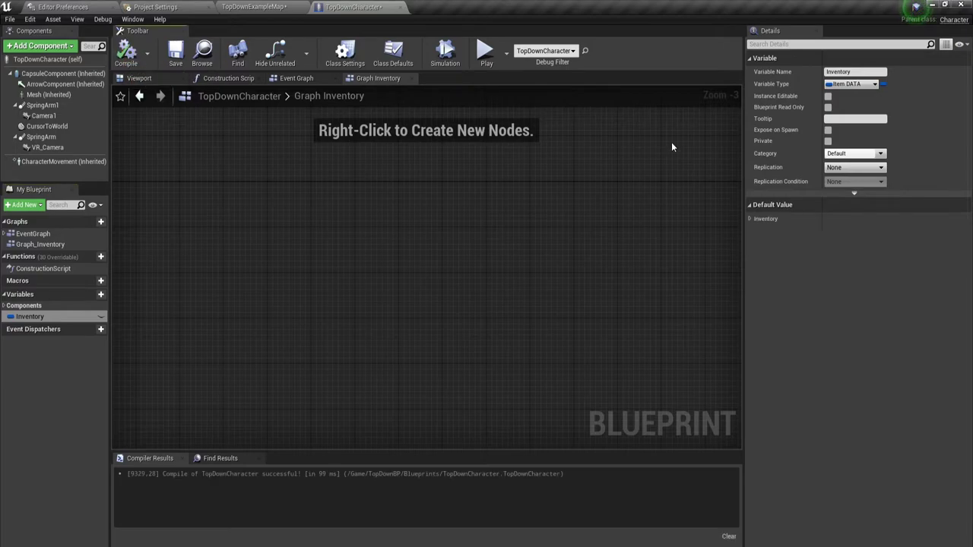
click(751, 219)
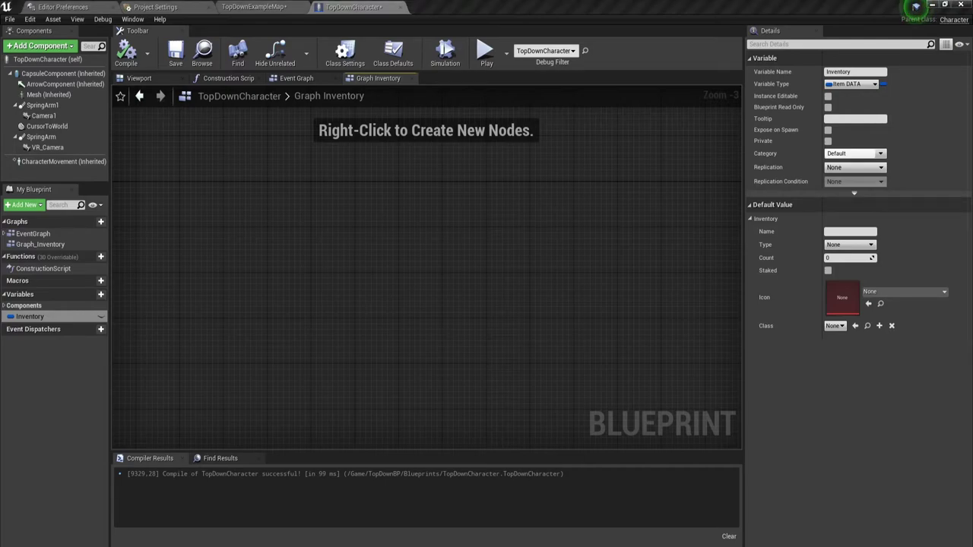
- From the level tab, make a new folder named AC_Inventory in the Inventory content folder
click(251, 7)
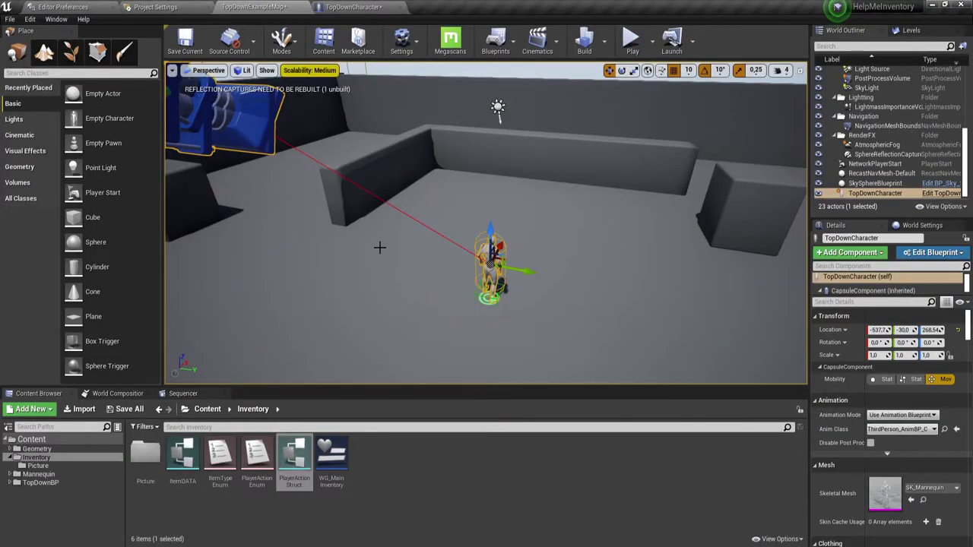
right_click(407, 474)
click(445, 121)
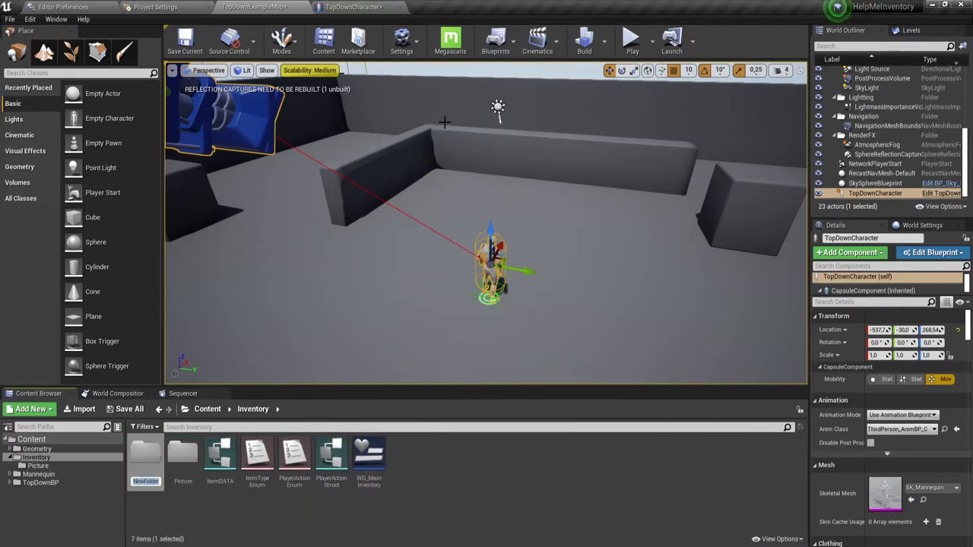
key(BackSpace)
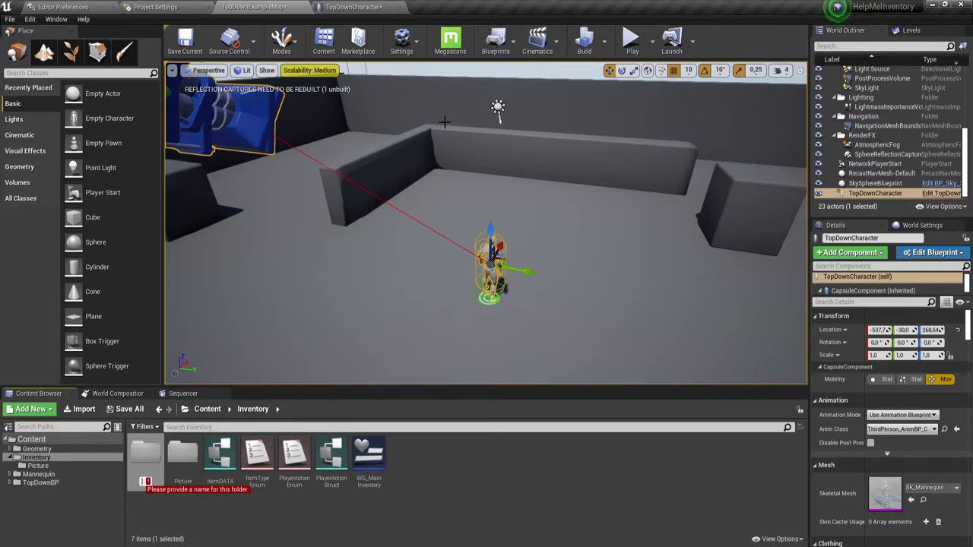
text(AC)
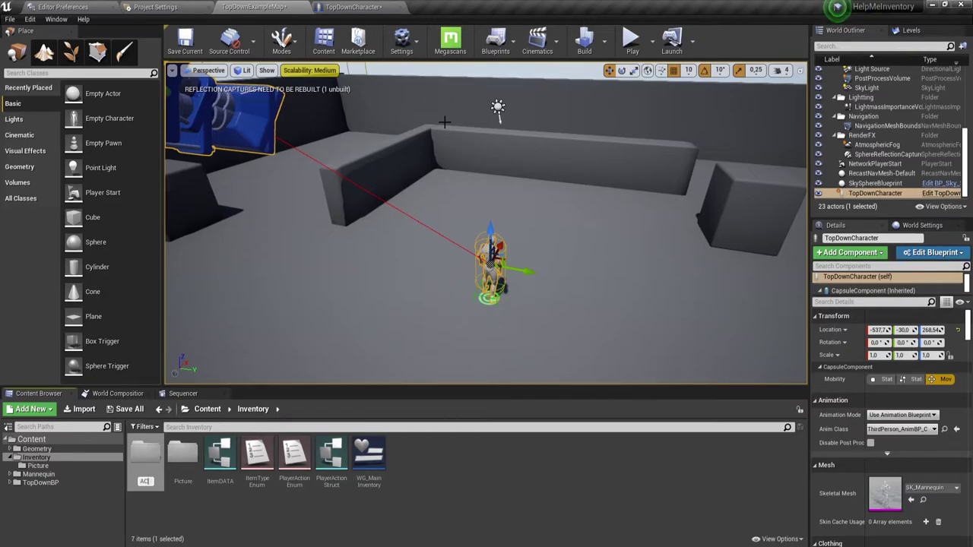
text(_In)
text(ve)
text(nt)
text(ory)
key(Return)
key(Return)
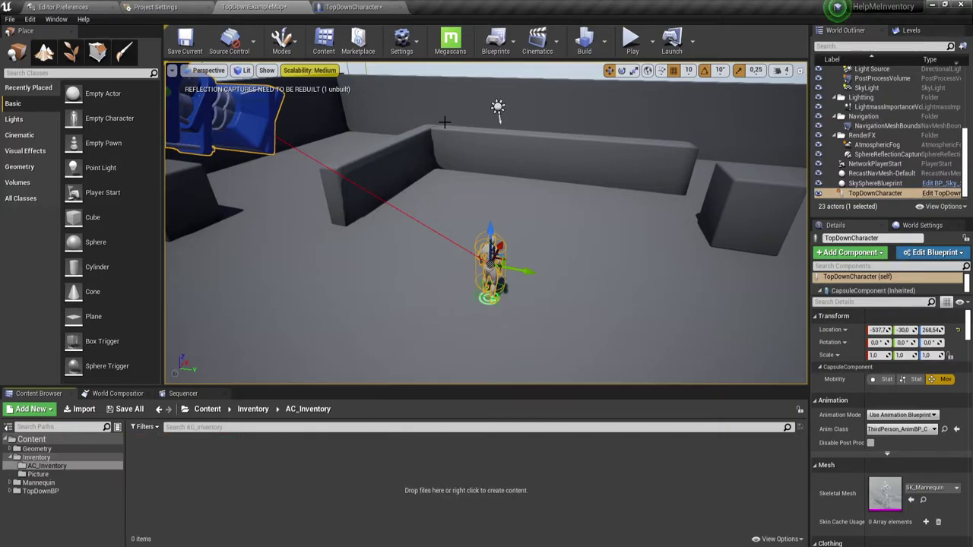
- Create an Actor-based Blueprint Class in AC_Inventory and name it AC_Point
right_click(212, 460)
click(261, 192)
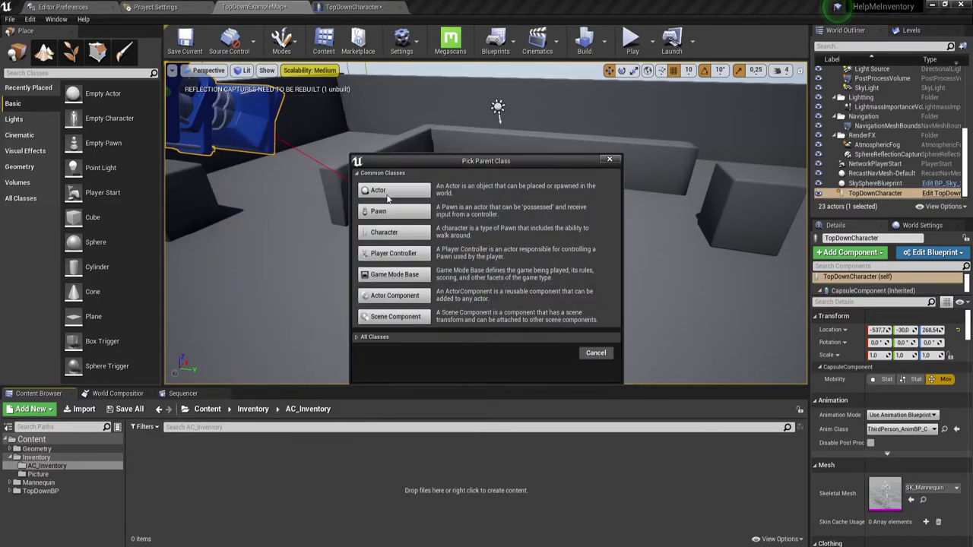
click(404, 193)
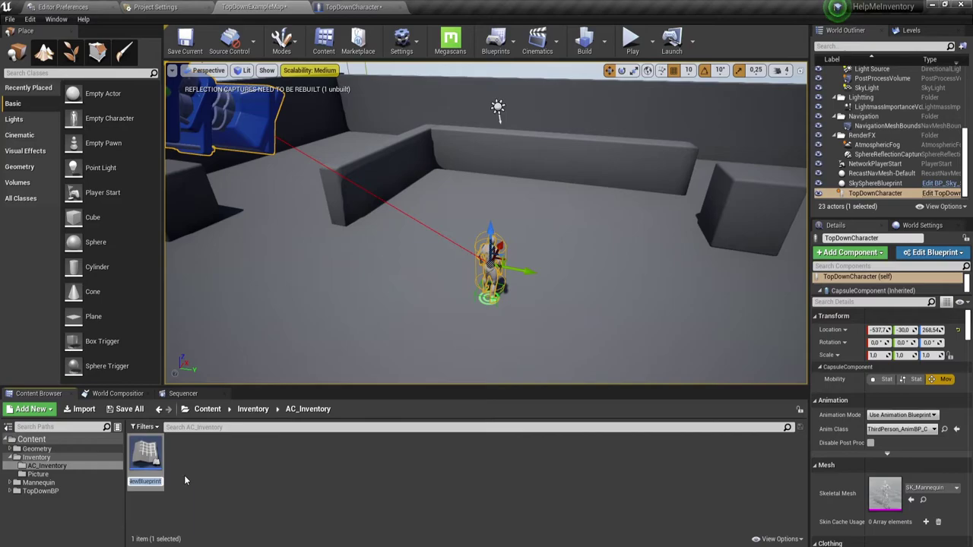
key(BackSpace)
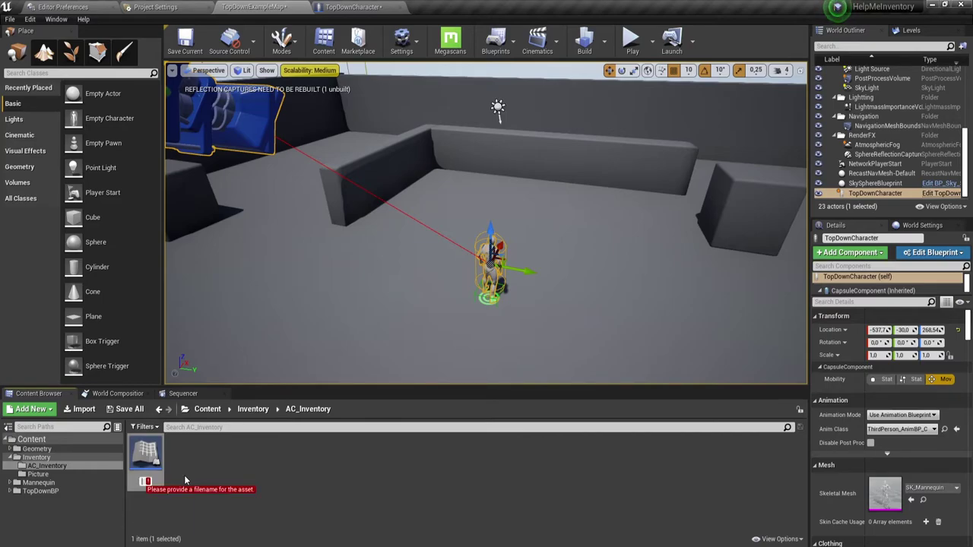
text(AC)
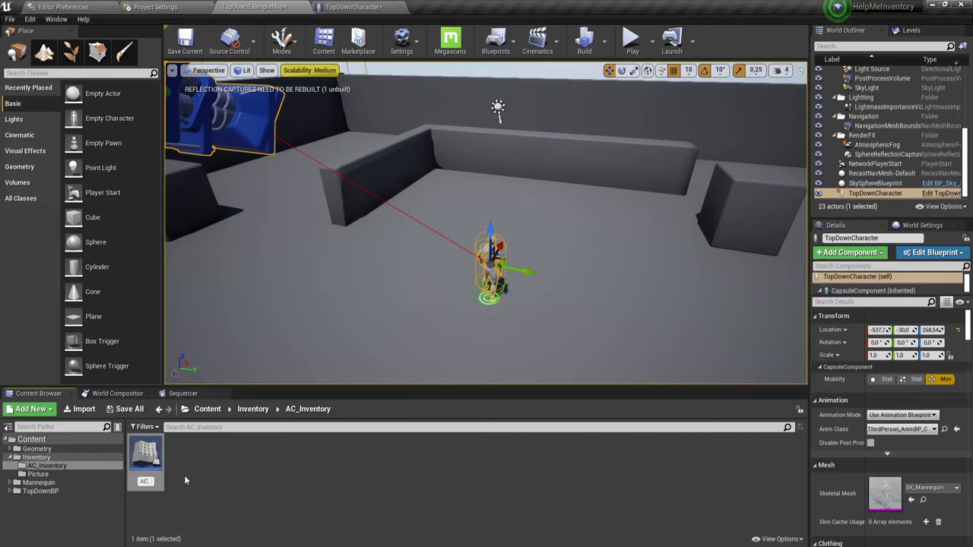
text(_)
text(Be)
key(BackSpace)
key(BackSpace)
key(BackSpace)
text(Pi)
text(i)
text(nt)
key(Return)
click(184, 475)
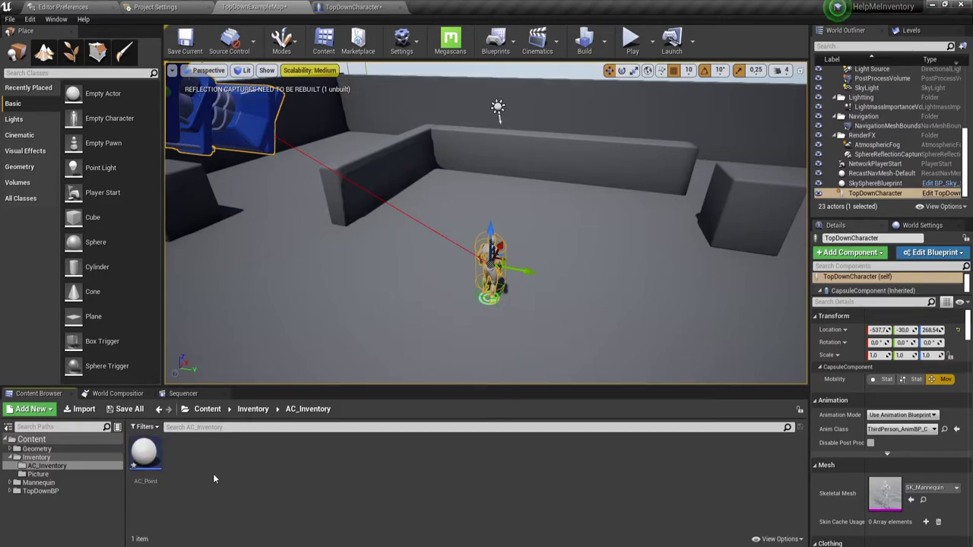
- Open AC_Point, add a Cube component under DefaultSceneRoot, and compile the blueprint
double_click(145, 453)
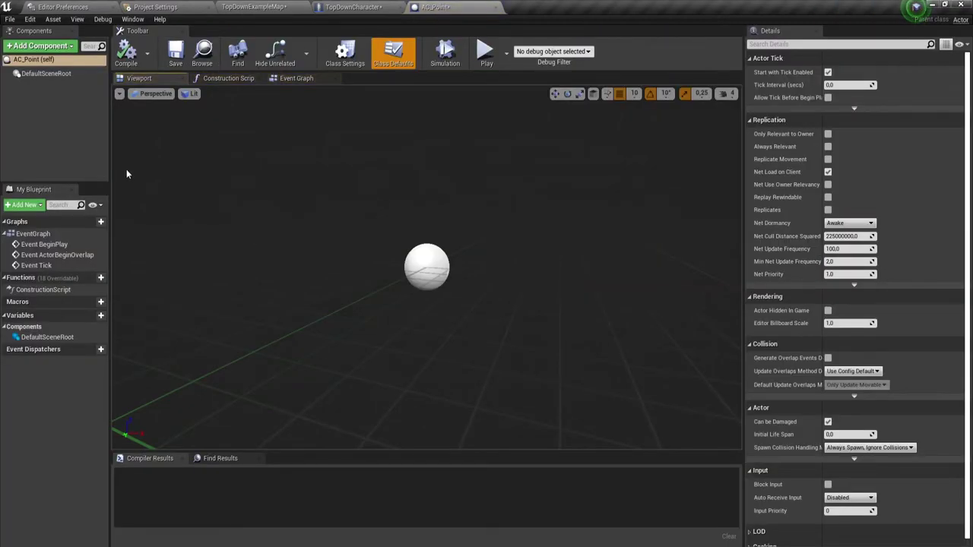
click(45, 74)
click(59, 47)
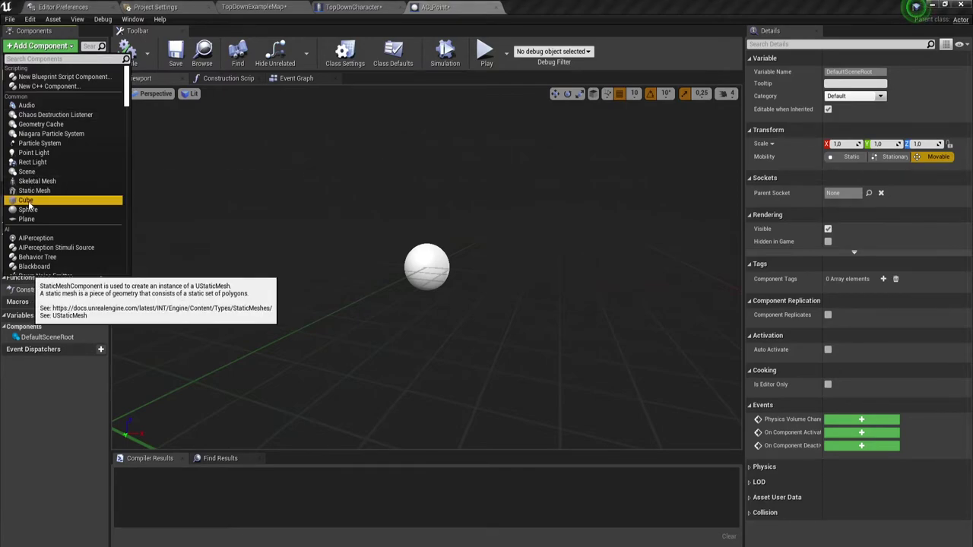
click(28, 201)
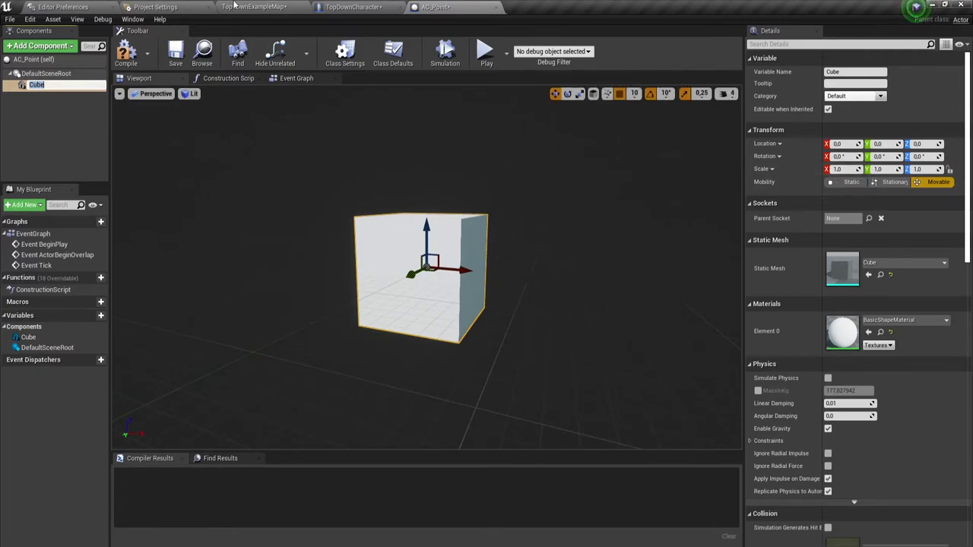
click(130, 50)
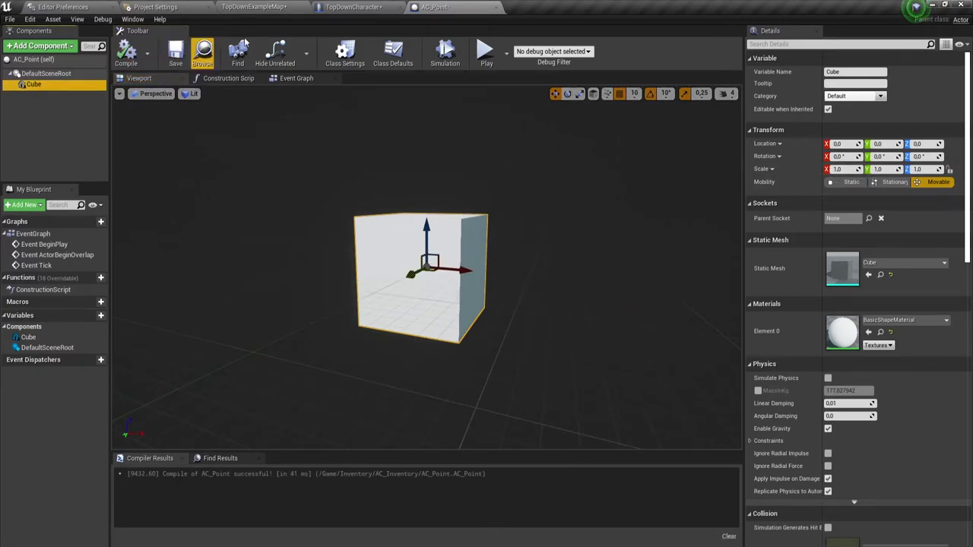
- Place an AC_Point actor in TopDownExampleMap and set the Cube's scale to 0.1 on all axes
click(366, 7)
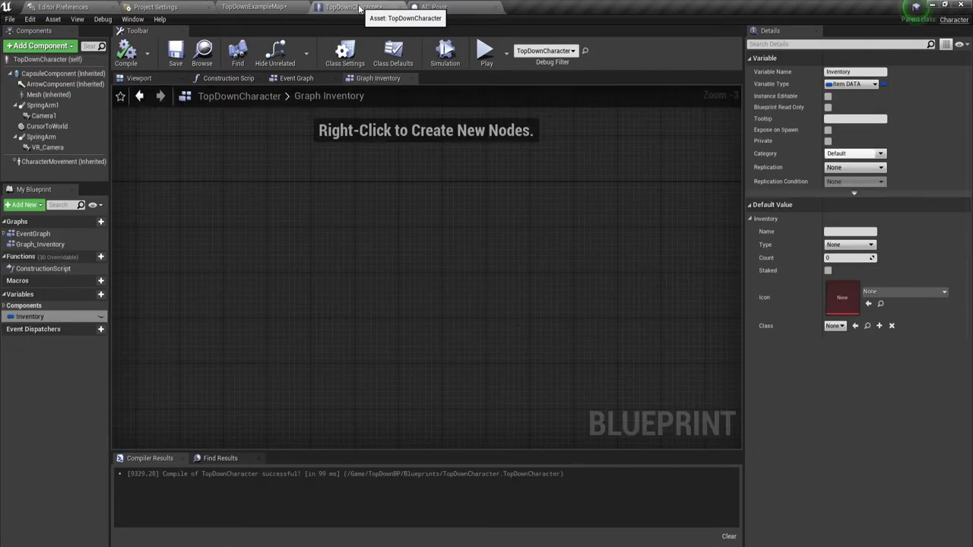
click(257, 9)
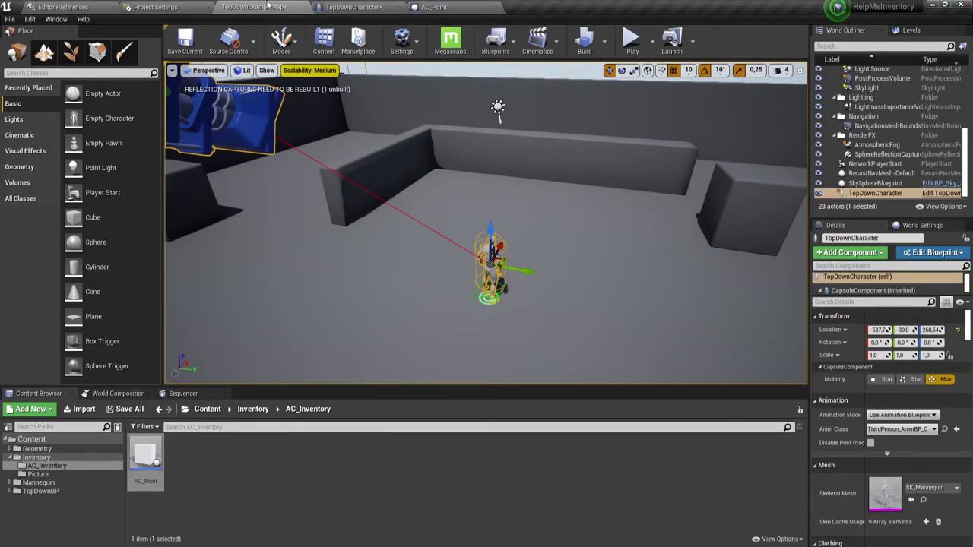
mouse_move(156, 445)
mouse_down()
mouse_move(517, 228)
mouse_move(517, 193)
mouse_up()
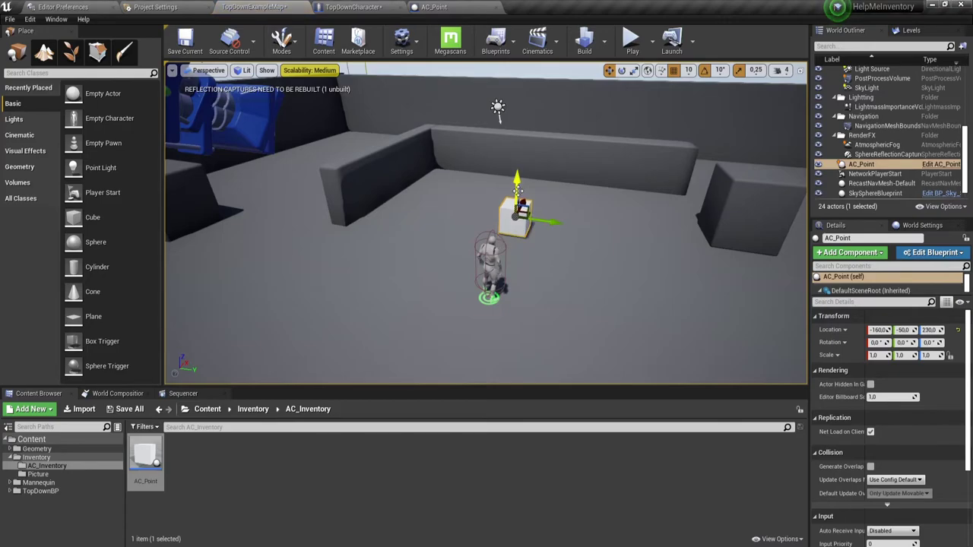
click(441, 7)
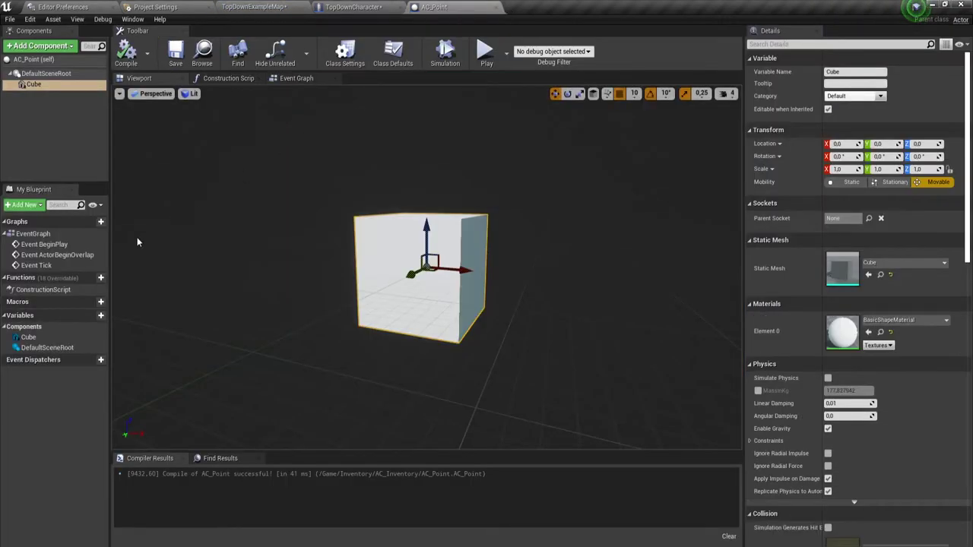
click(846, 168)
text(0,1)
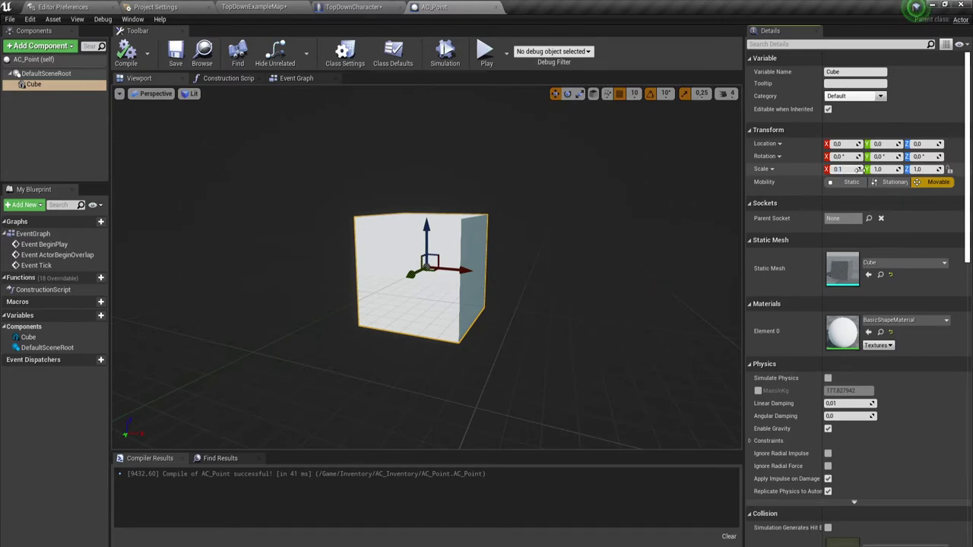
click(878, 169)
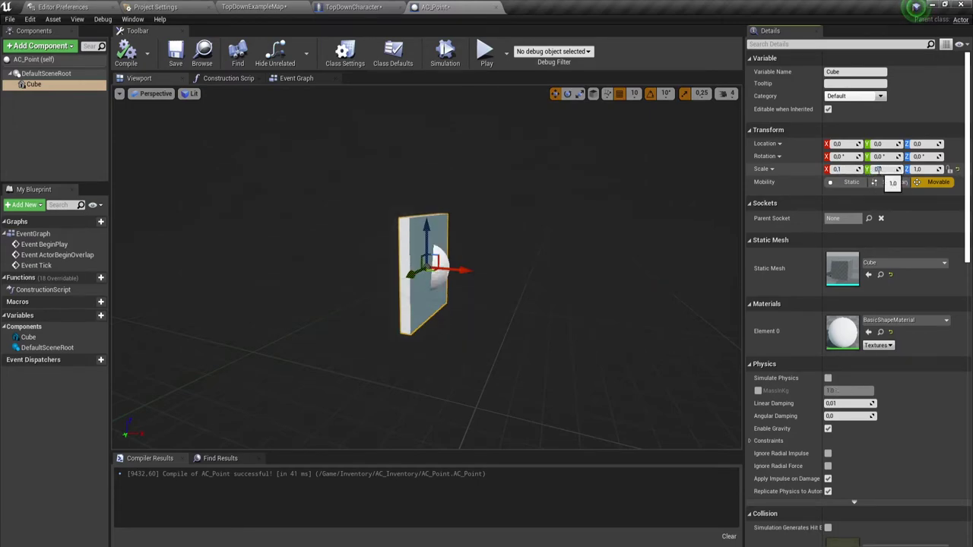
text(0.1)
click(918, 169)
text(0,1)
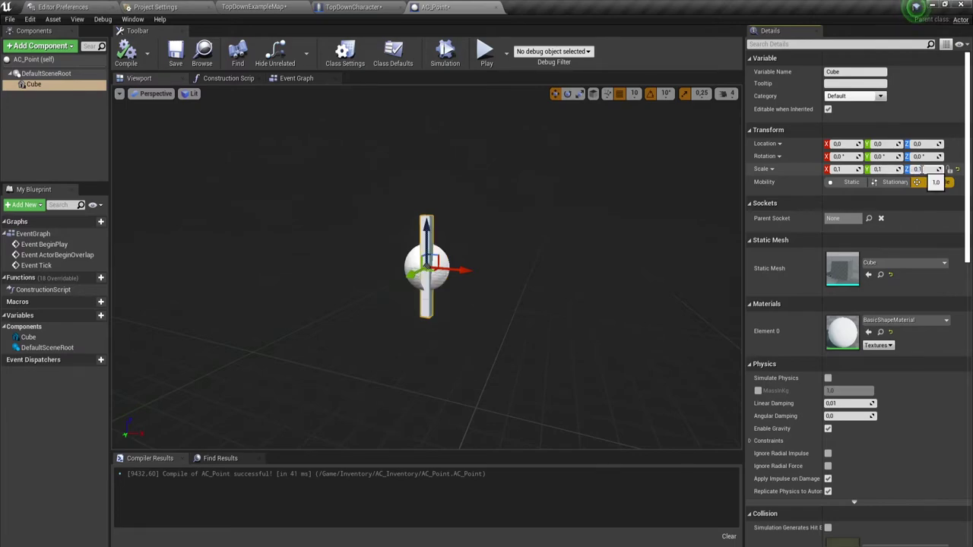
key(Return)
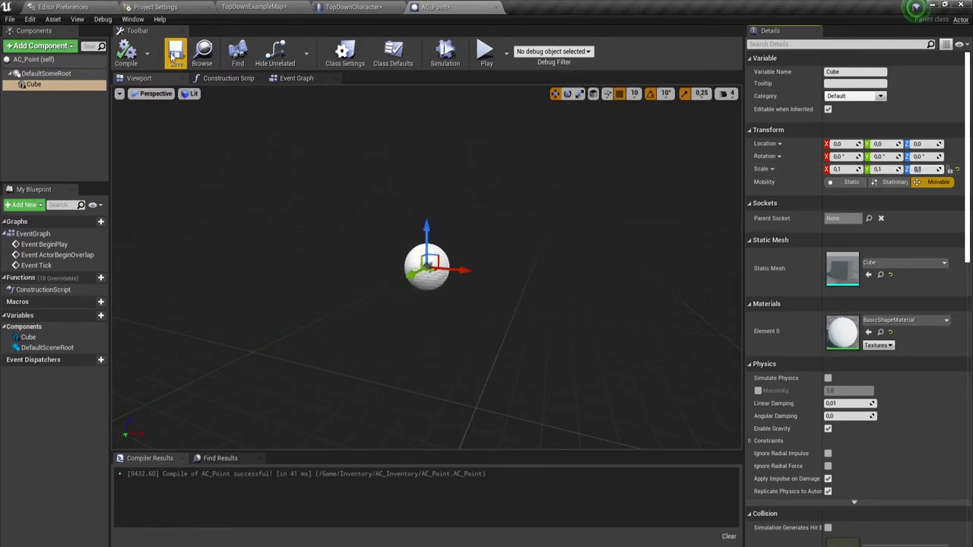
- Inspect the placed AC_Point actor in the level, focusing the view on it
click(346, 10)
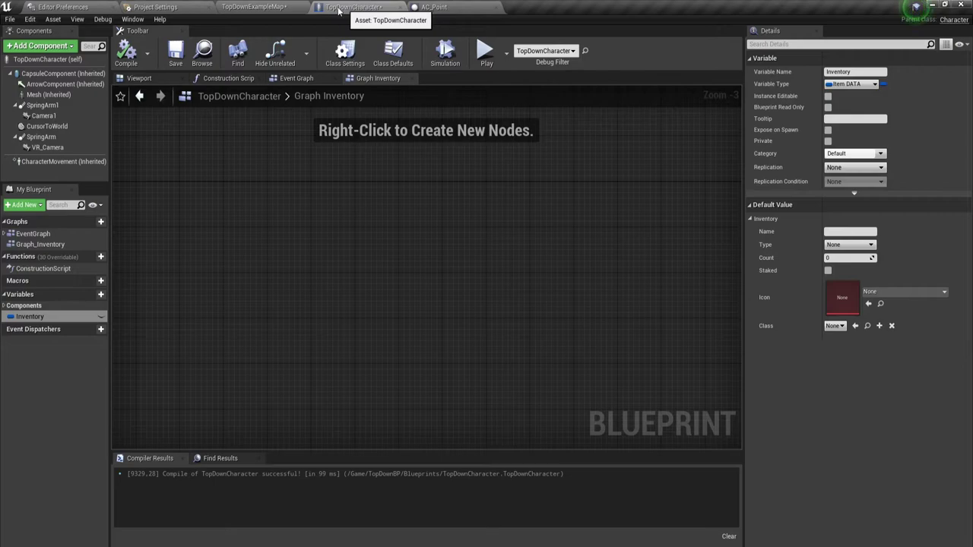
click(255, 7)
scroll(591, 245, up, 4)
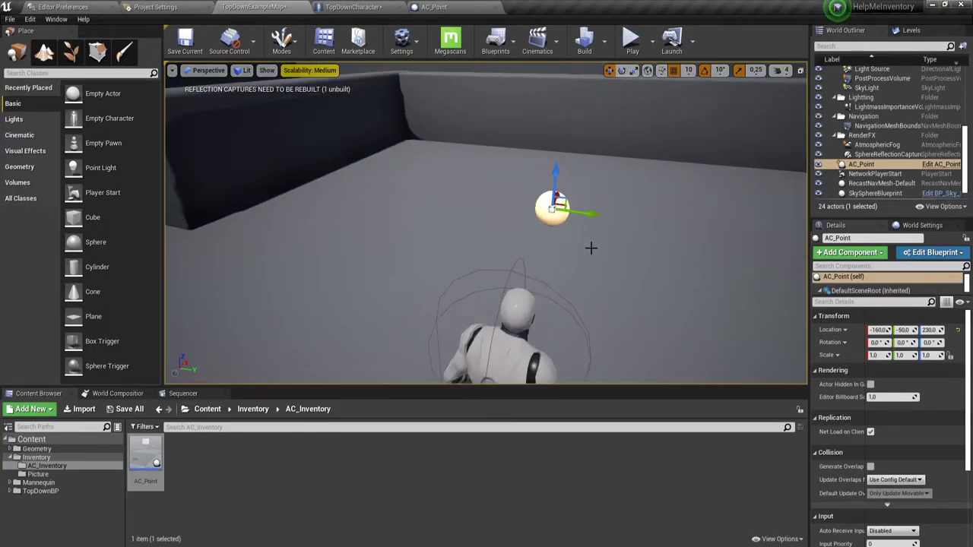
scroll(591, 246, up, 2)
right_drag(591, 246, 532, 228)
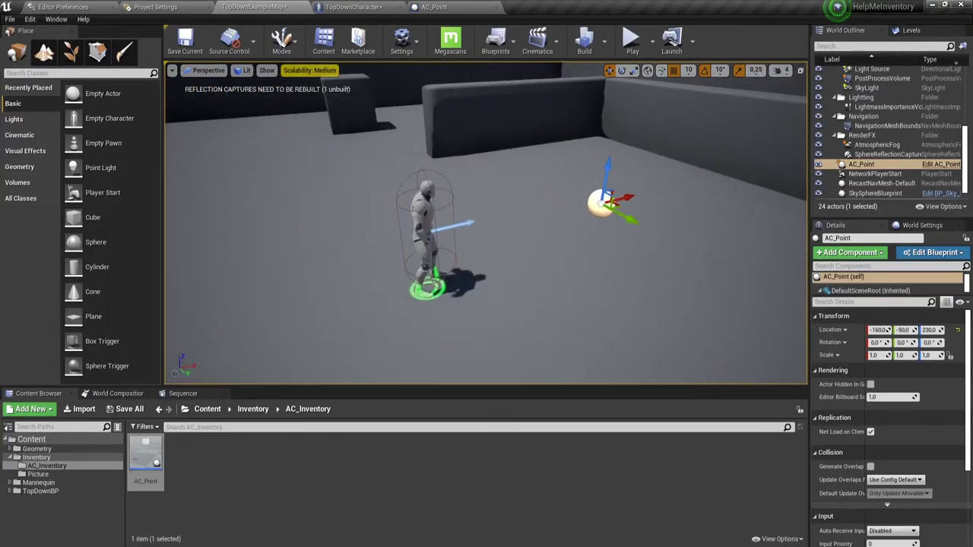
key(f)
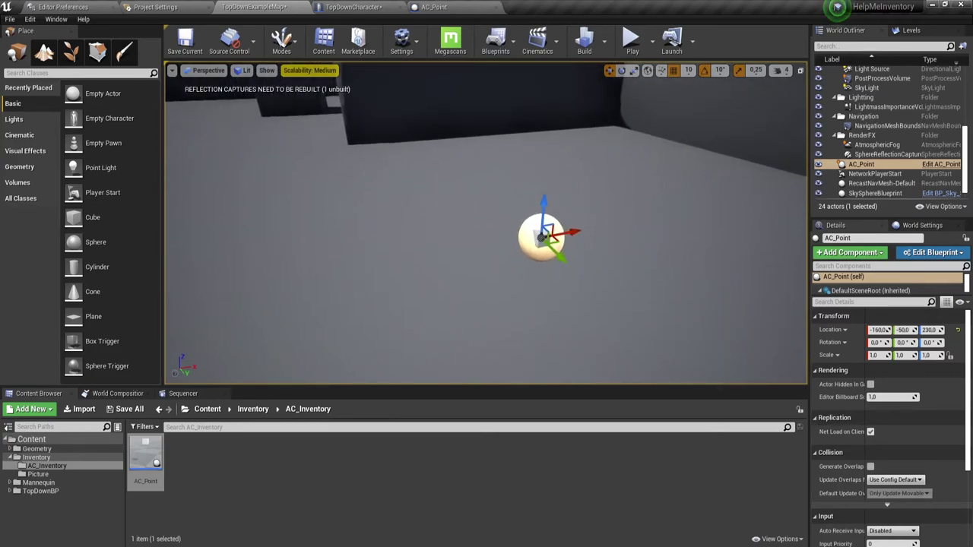
scroll(487, 229, down, 3)
scroll(586, 247, up, 1)
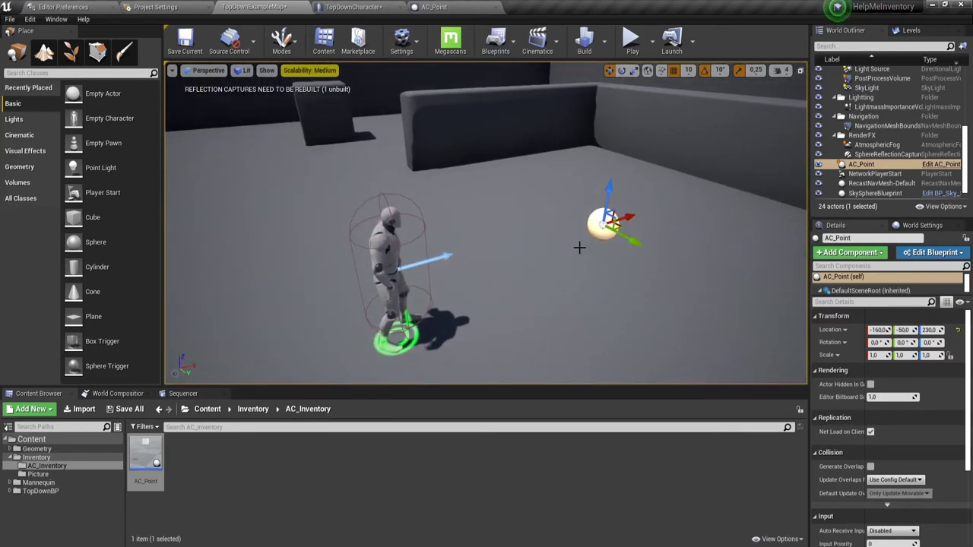
- Restore the Cube's scale to 1, 1, 1 and make Cube the root component
click(469, 7)
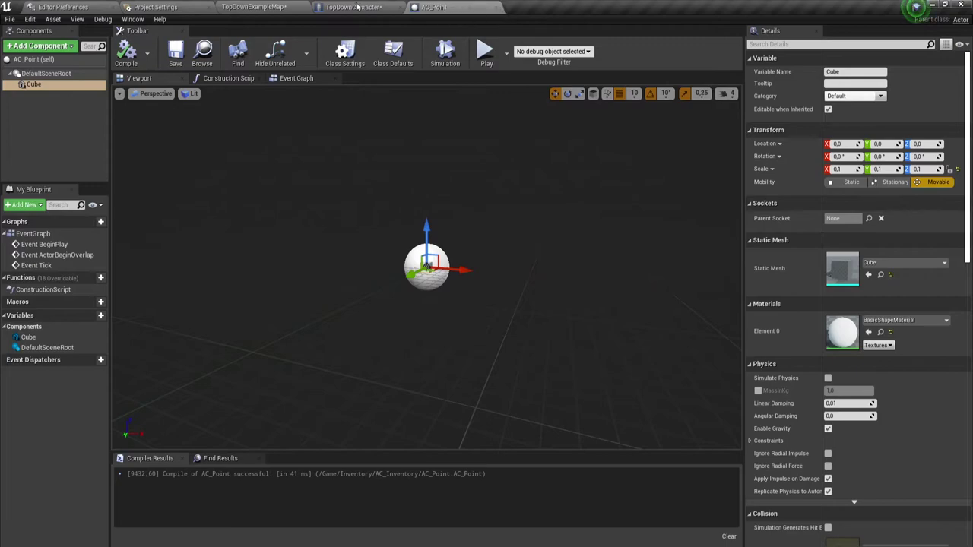
click(840, 169)
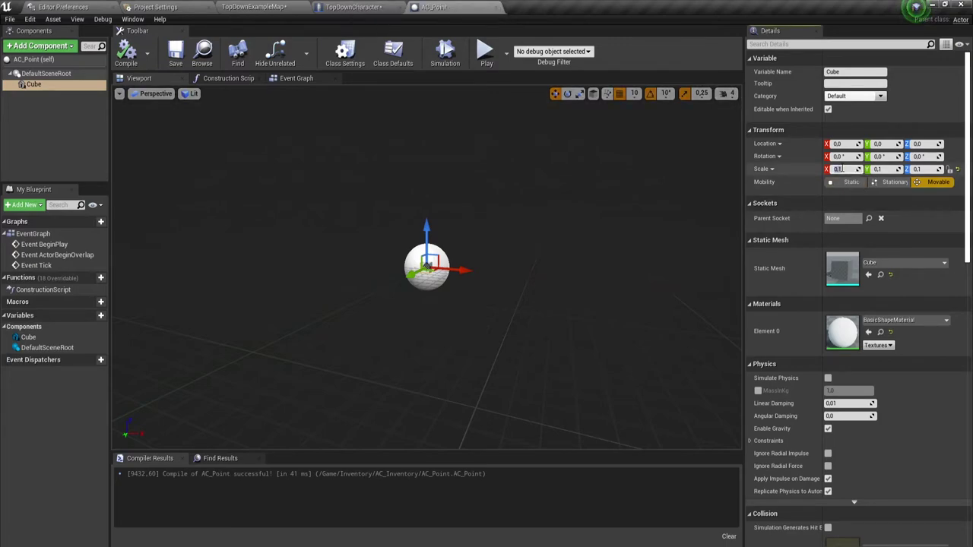
text(1)
click(879, 168)
click(918, 168)
text(1)
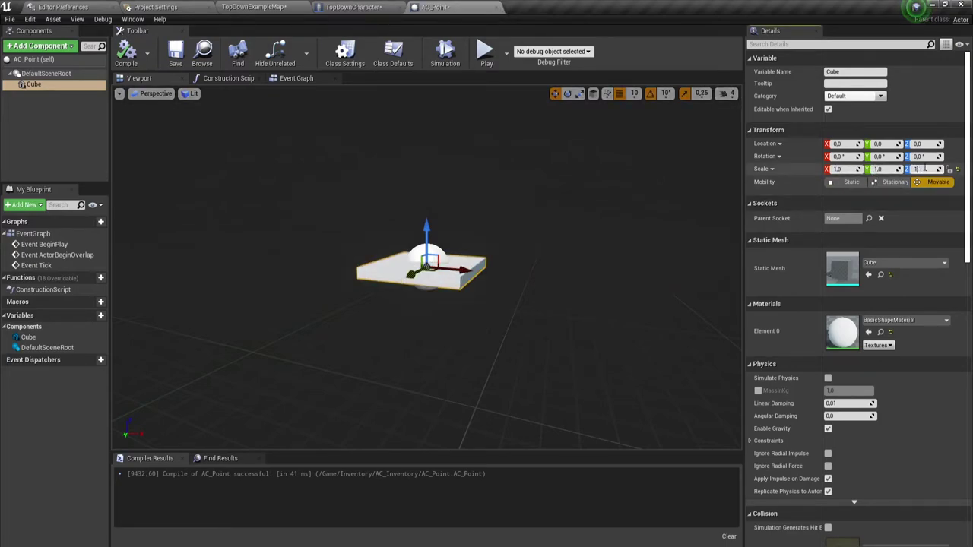
key(Return)
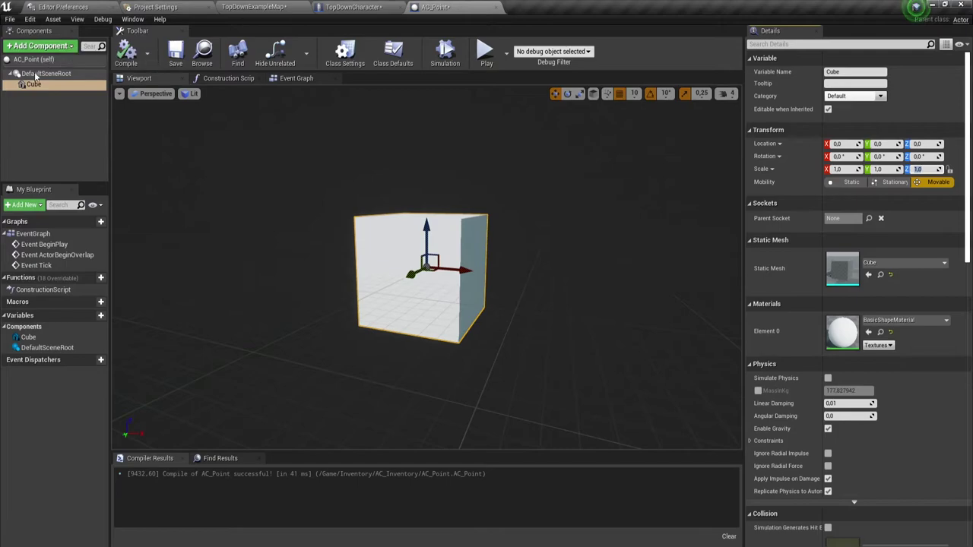
drag(30, 87, 42, 73)
- Add a Sphere Collision component under the Cube, keeping the name Sphere
click(41, 46)
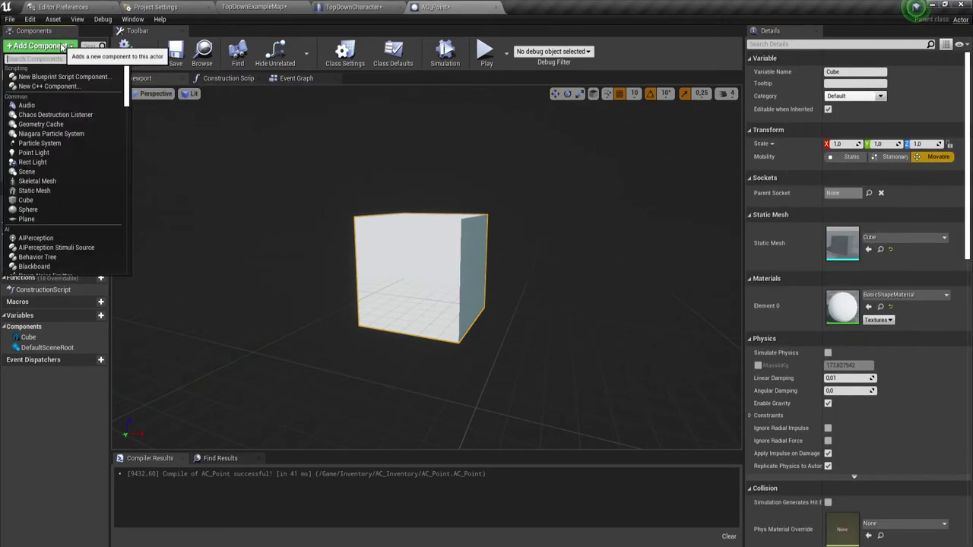
scroll(60, 192, down, 3)
scroll(59, 192, down, 1)
scroll(59, 192, down, 5)
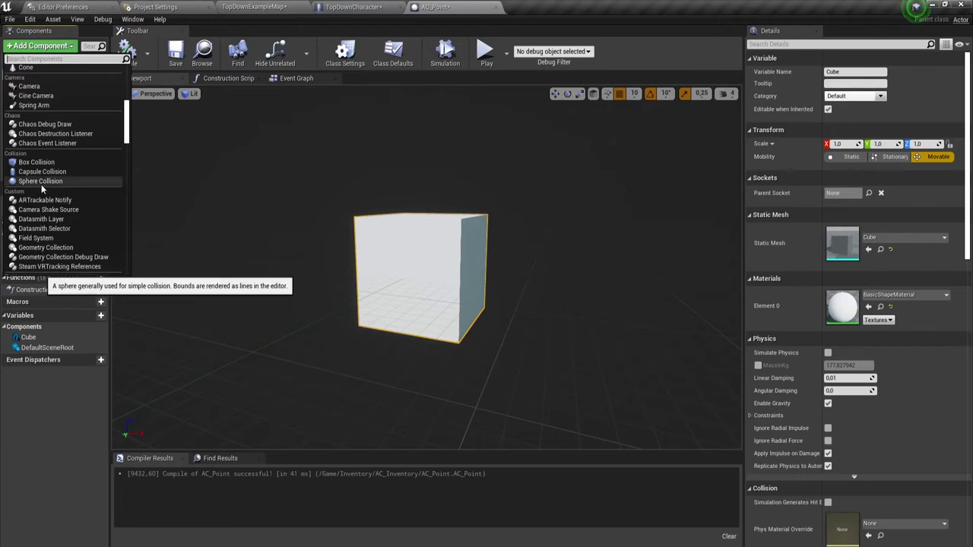
click(43, 181)
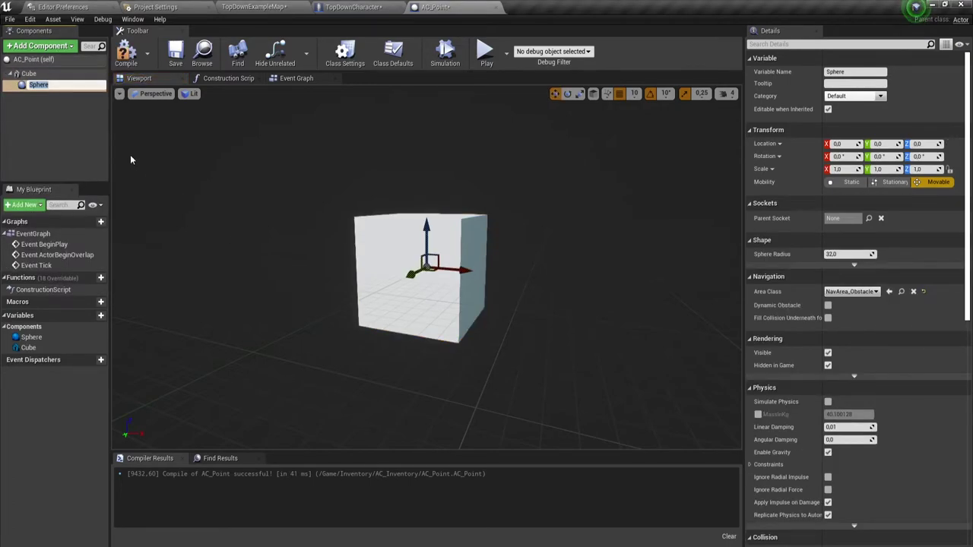
key(Return)
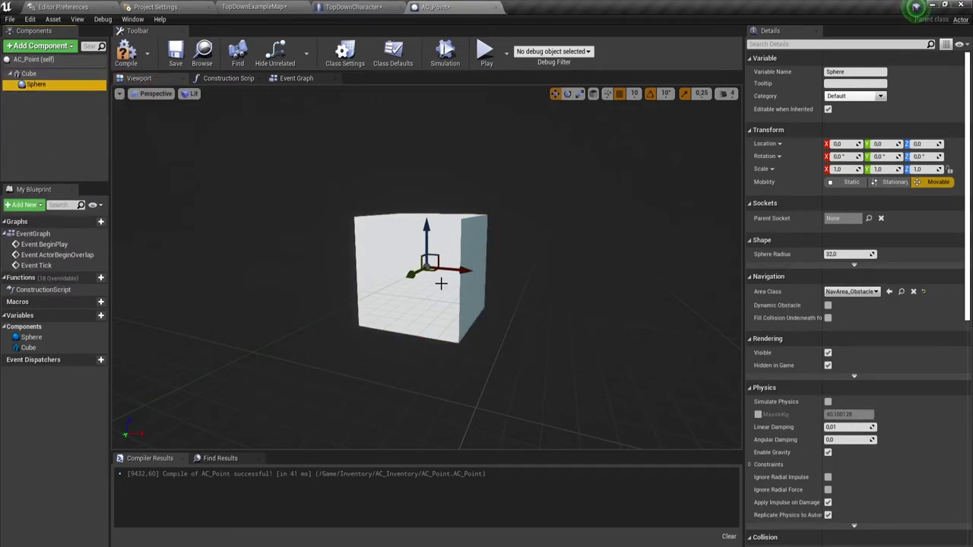
- Try scaling the Sphere to 5, then undo it back to scale 1
drag(841, 169, 845, 169)
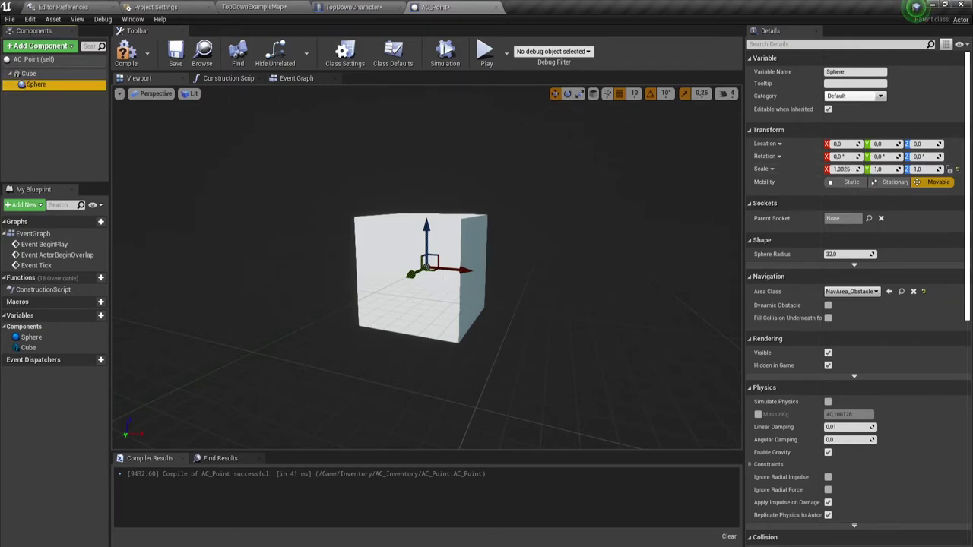
click(842, 169)
key(Tab)
text(5)
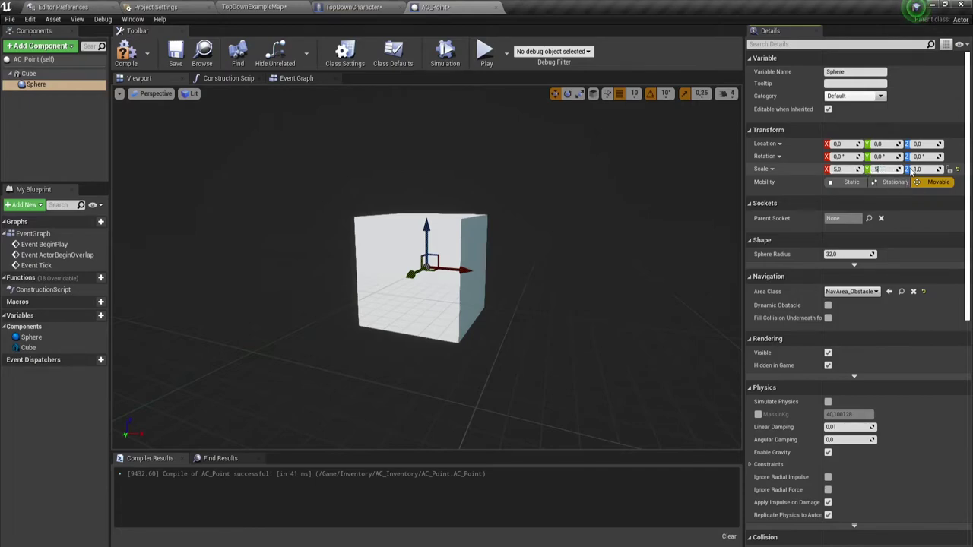
key(ctrl+z)
- Set the Sphere Radius to about 168, compile, and view the actor in the level
drag(849, 253, 890, 254)
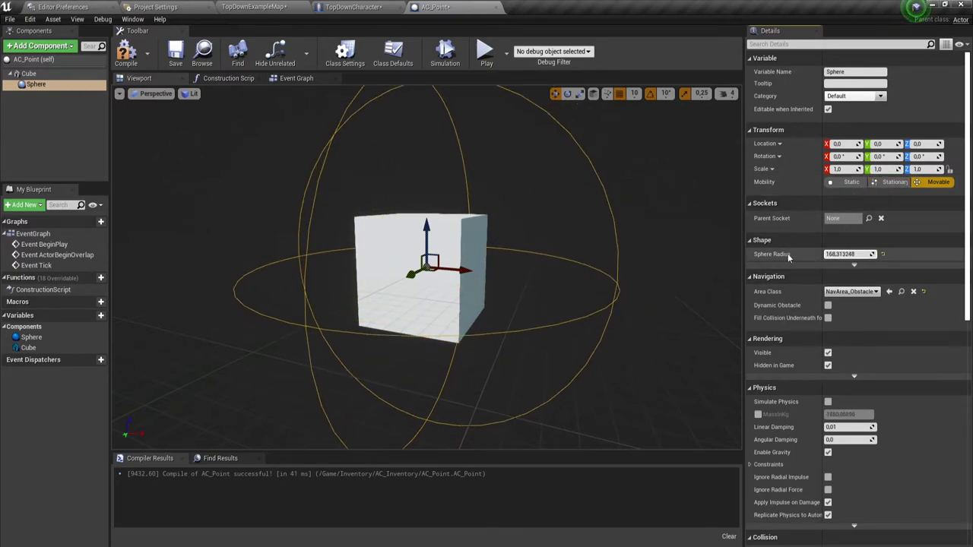
scroll(540, 225, down, 4)
scroll(540, 225, down, 2)
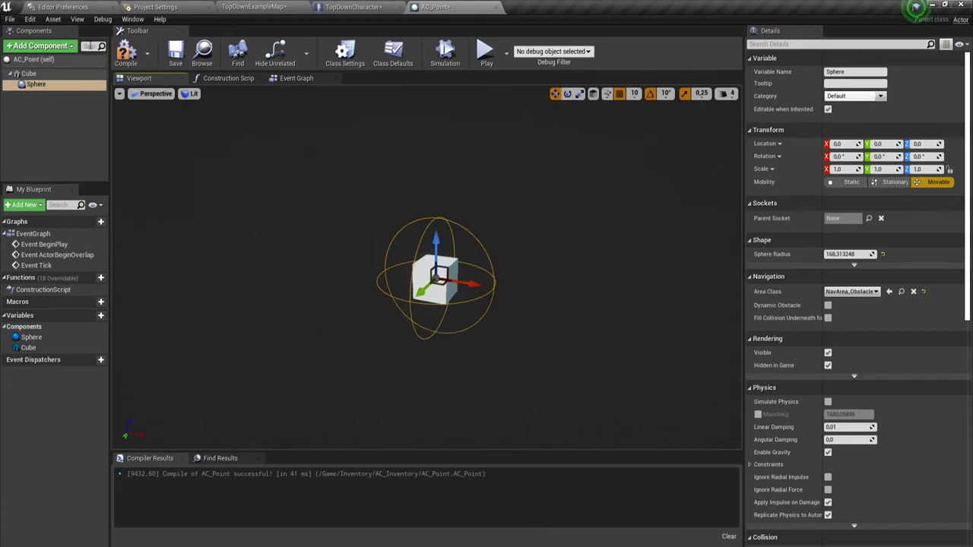
click(126, 52)
click(232, 7)
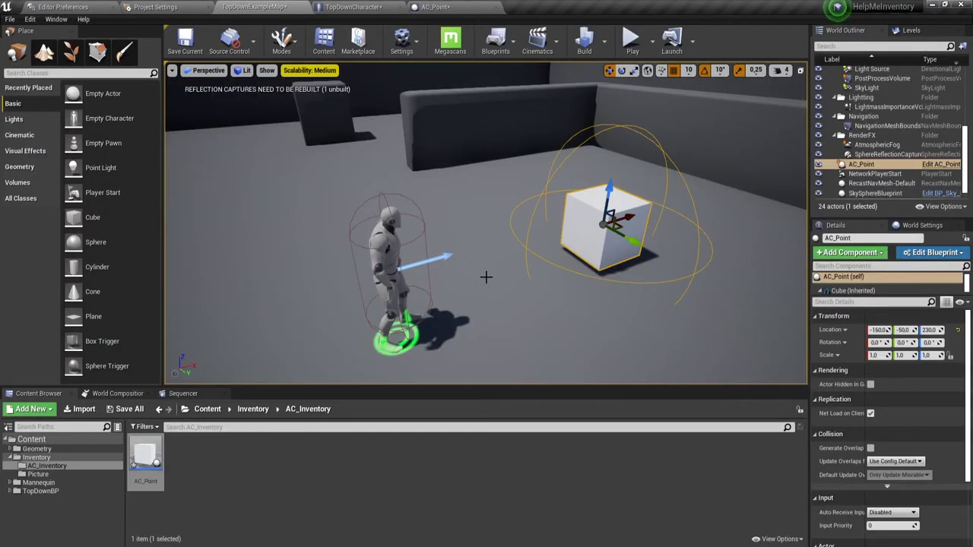
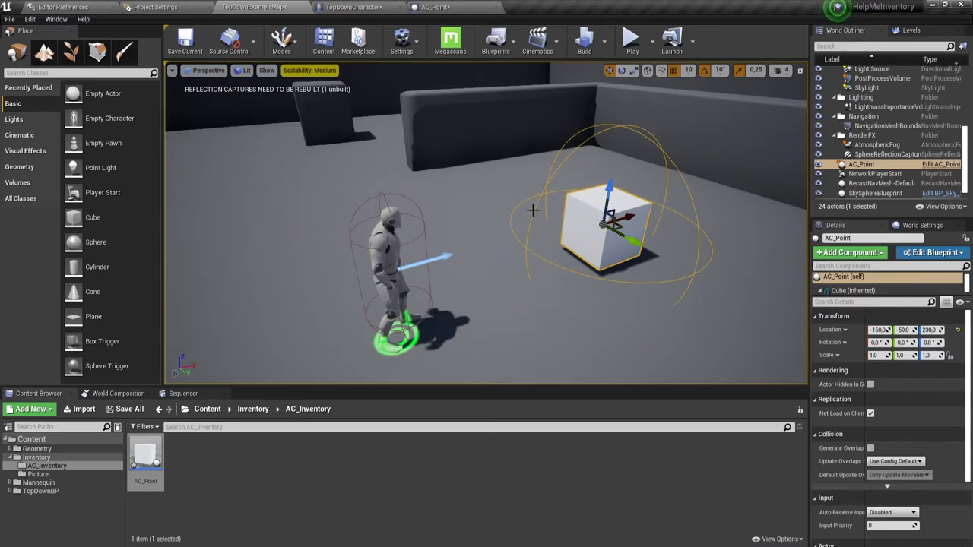
- Give the AC_Point Sphere a radius of 150 and recompile the blueprint
right_drag(571, 205, 457, 228)
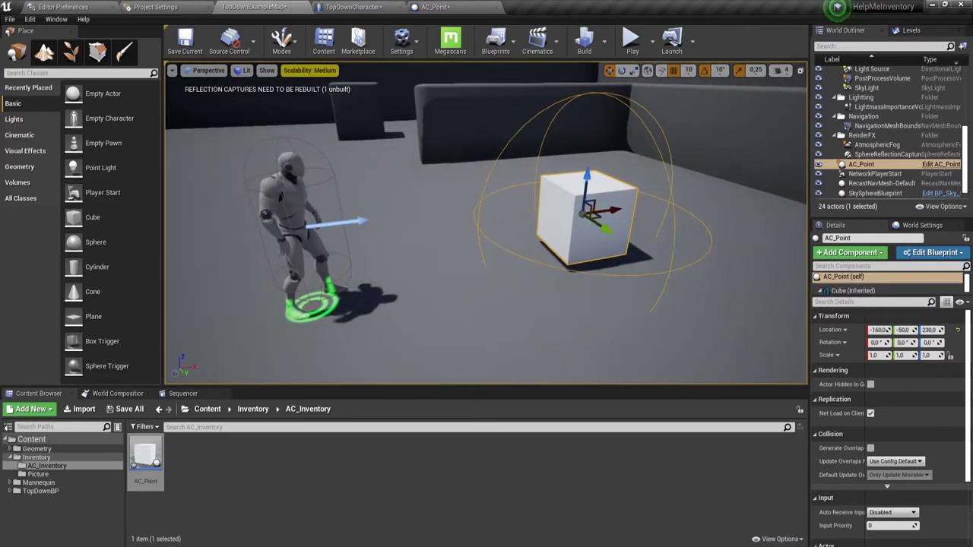
click(424, 7)
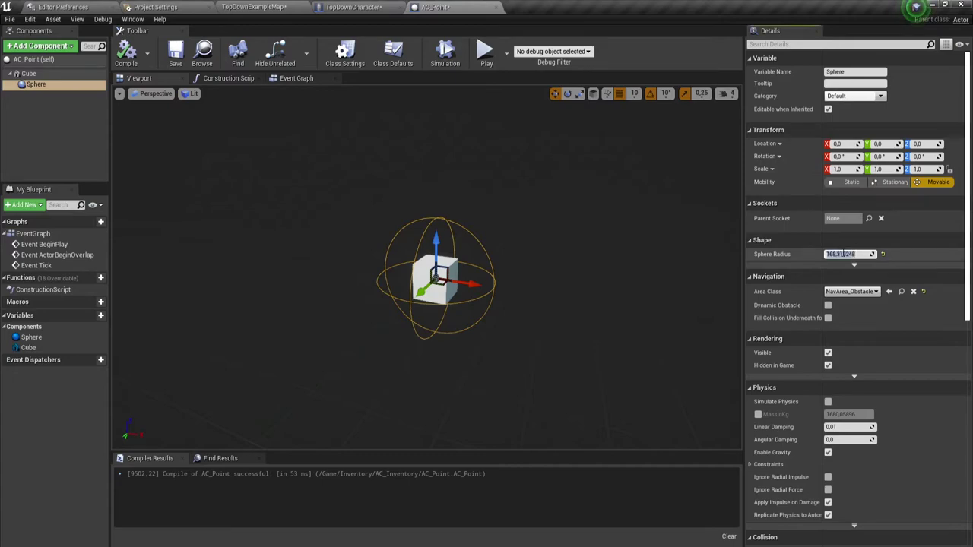
text(150)
key(Return)
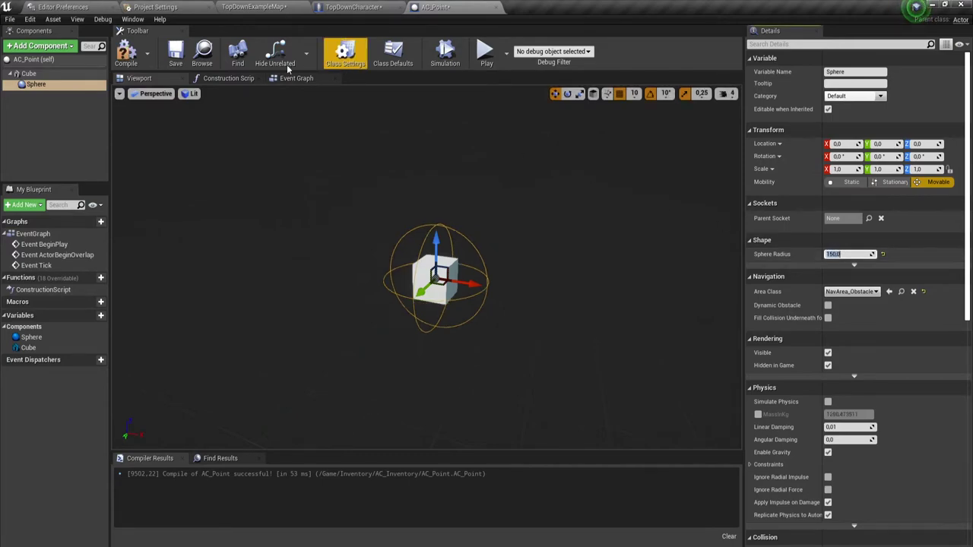
click(126, 51)
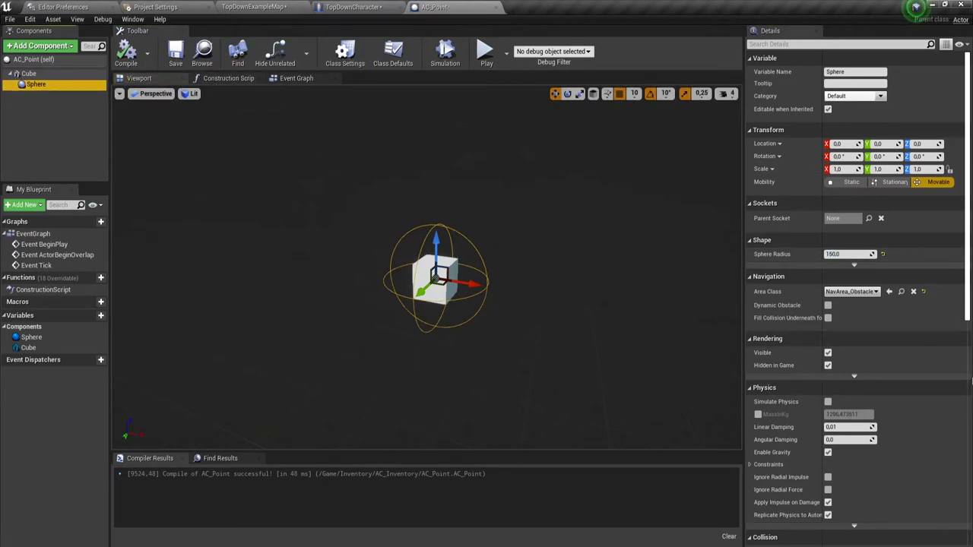
scroll(888, 371, down, 5)
scroll(889, 371, down, 3)
scroll(888, 371, down, 2)
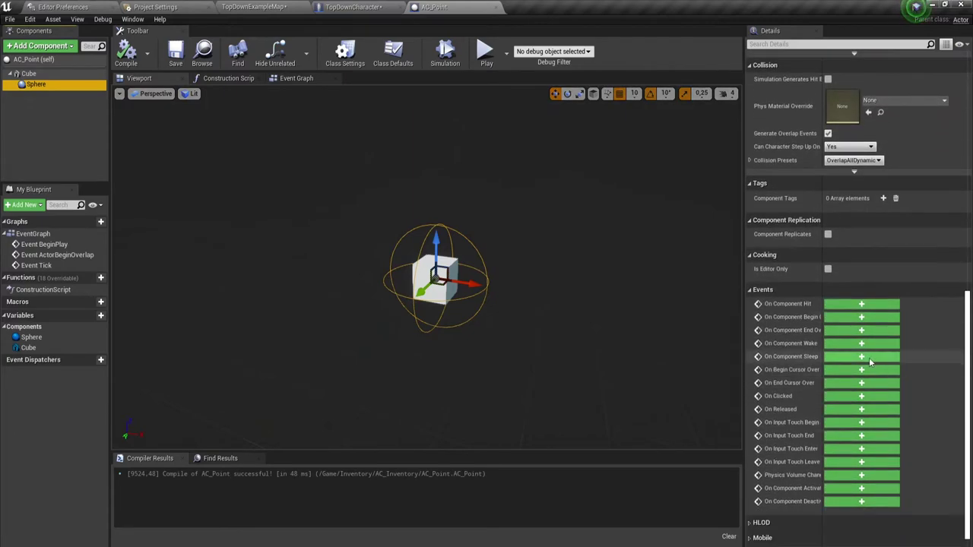
- Add On Component Begin Overlap and On Component End Overlap events for the Sphere
click(837, 317)
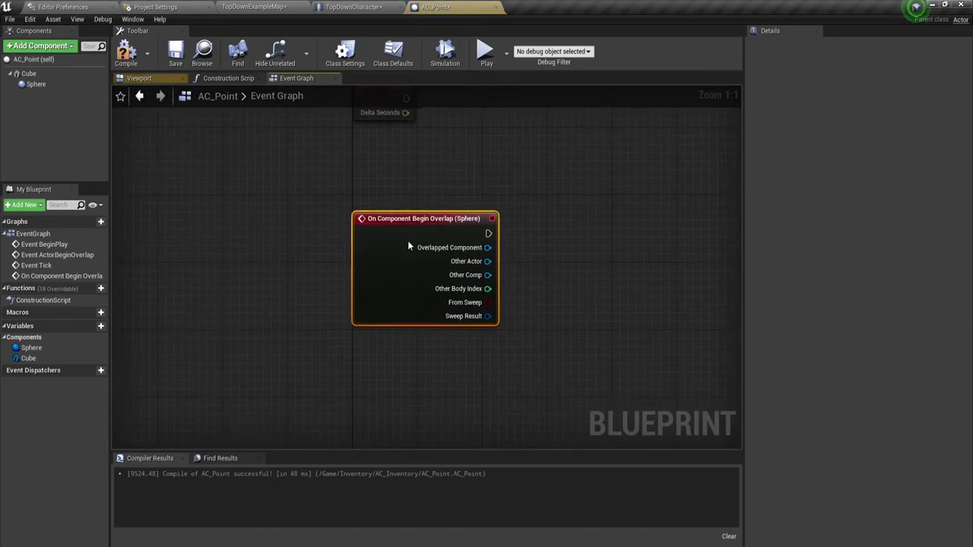
click(42, 86)
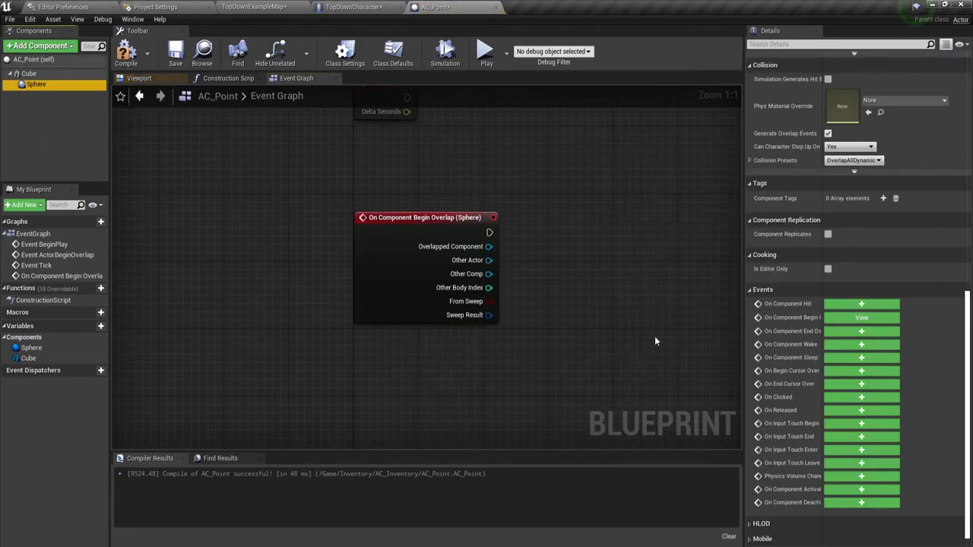
click(847, 330)
right_drag(599, 252, 539, 332)
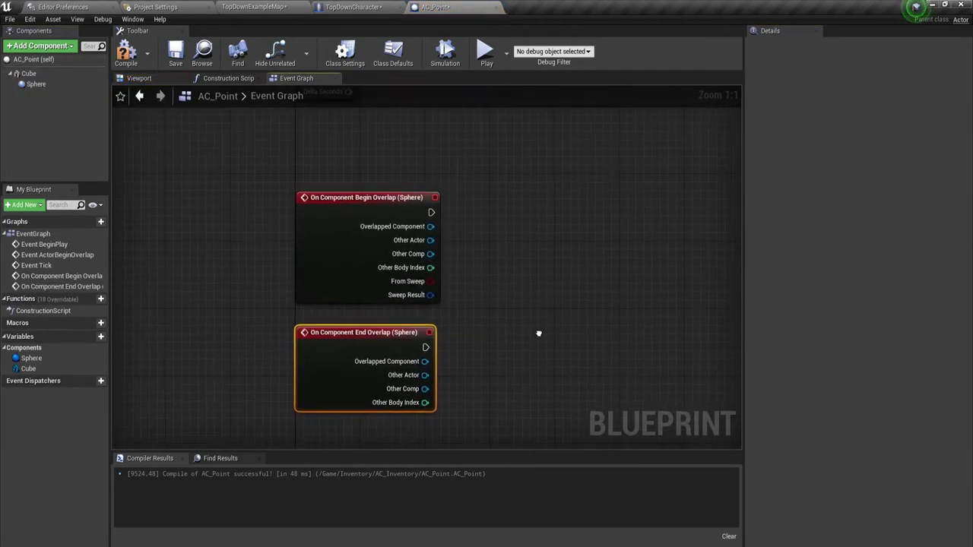
scroll(494, 317, down, 3)
right_drag(497, 308, 456, 299)
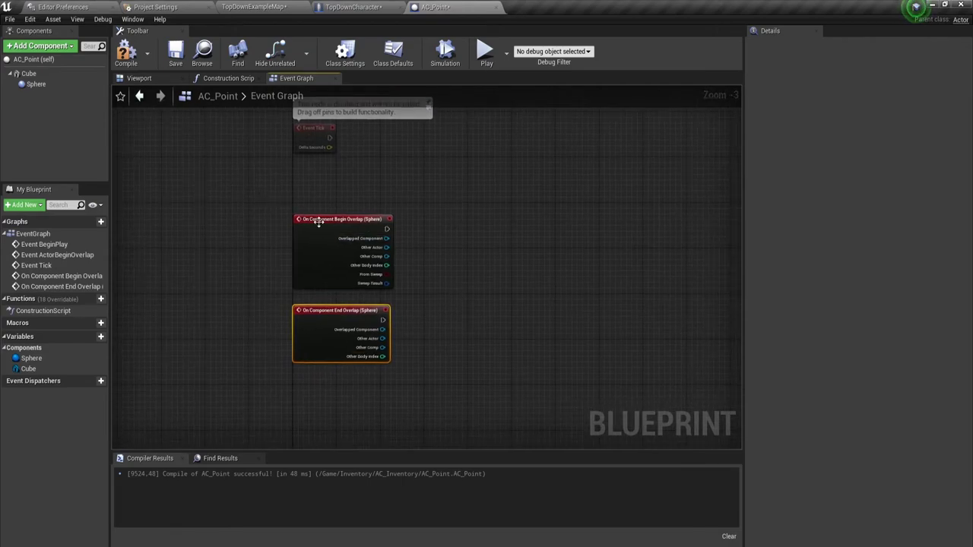
drag(319, 222, 318, 190)
- Delete the three disabled default event nodes and frame both overlap events
right_drag(532, 205, 467, 340)
drag(464, 337, 287, 140)
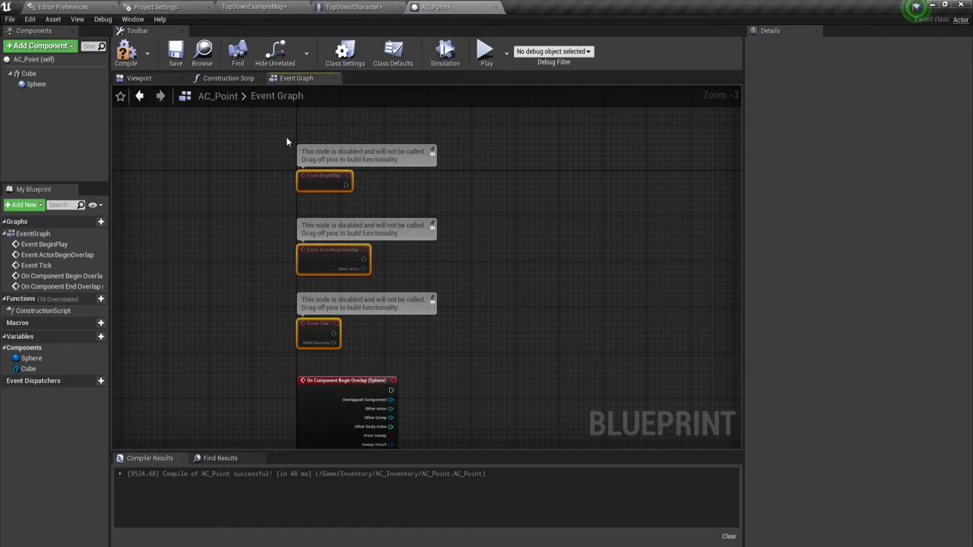
drag(505, 354, 282, 115)
key(Delete)
right_drag(467, 341, 423, 135)
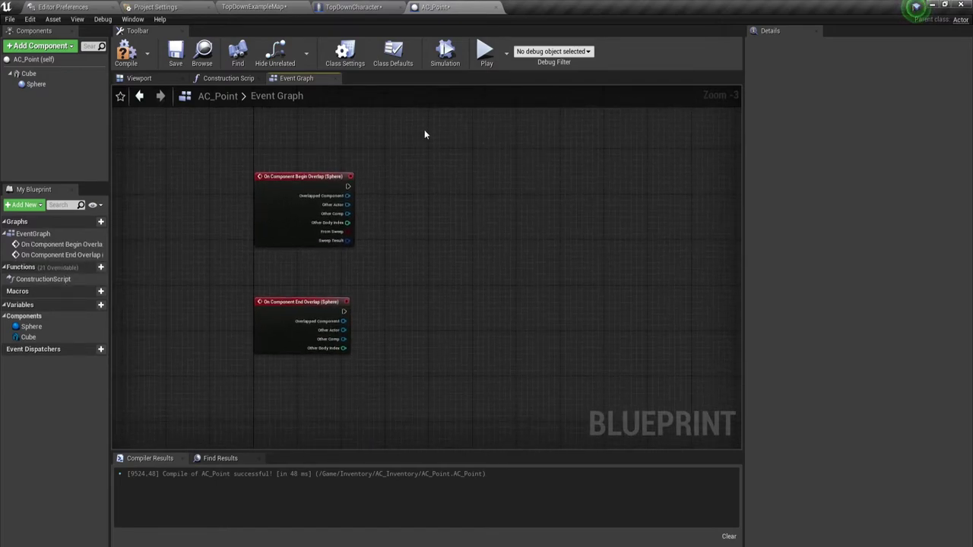
mouse_move(447, 280)
right_down()
mouse_move(426, 272)
mouse_move(393, 280)
mouse_move(407, 263)
right_up()
scroll(387, 250, up, 1)
scroll(393, 281, up, 2)
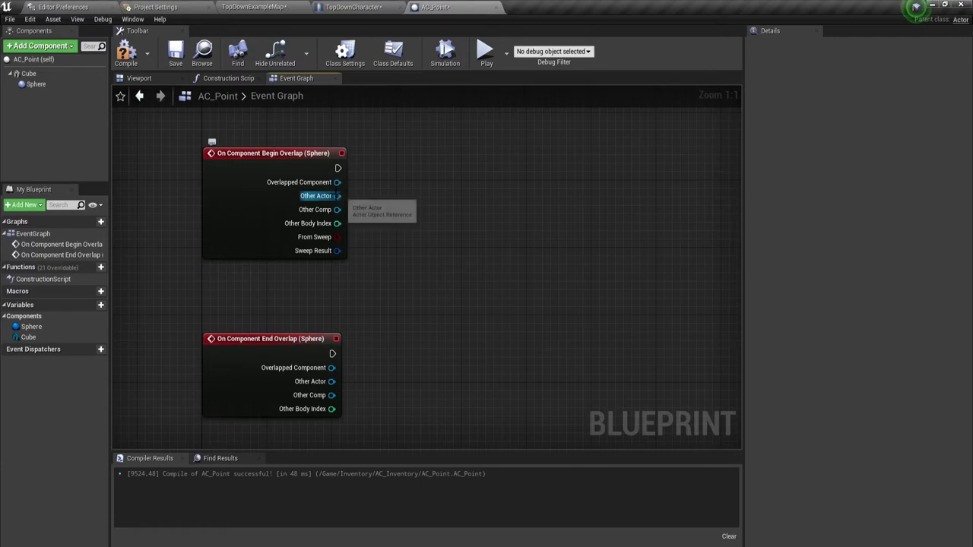
- Promote the begin-overlap Other Actor pin to a new variable named Player
drag(336, 196, 414, 157)
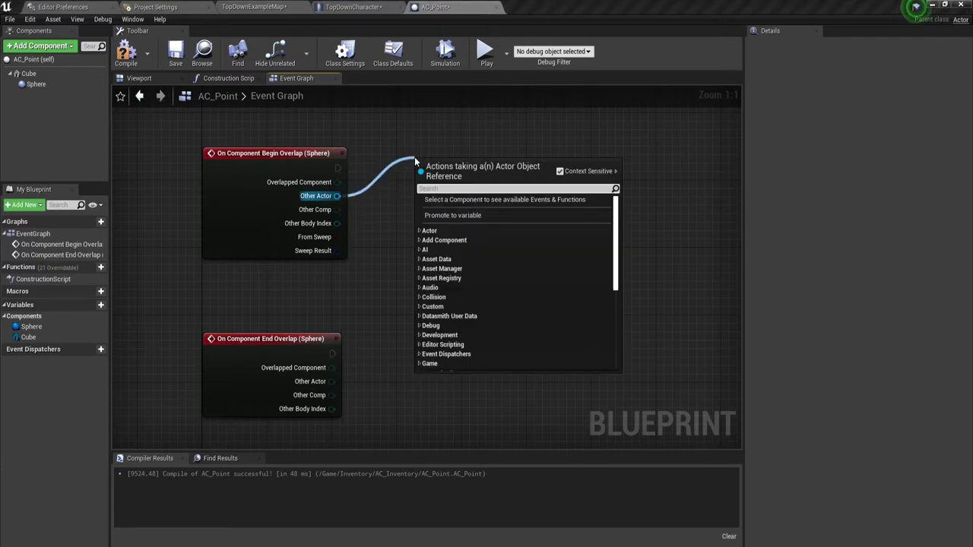
click(473, 217)
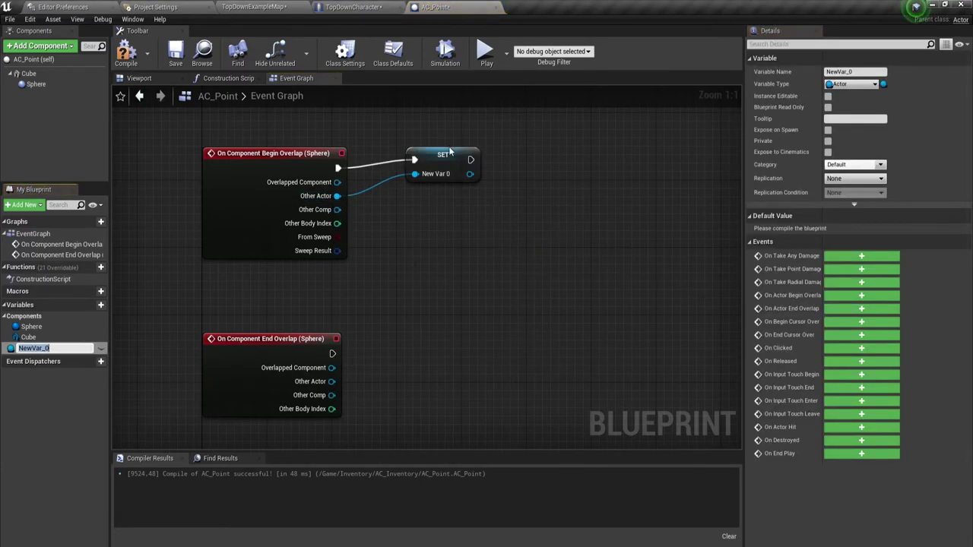
mouse_move(450, 153)
mouse_down()
mouse_move(452, 163)
mouse_move(485, 167)
mouse_move(579, 166)
mouse_up()
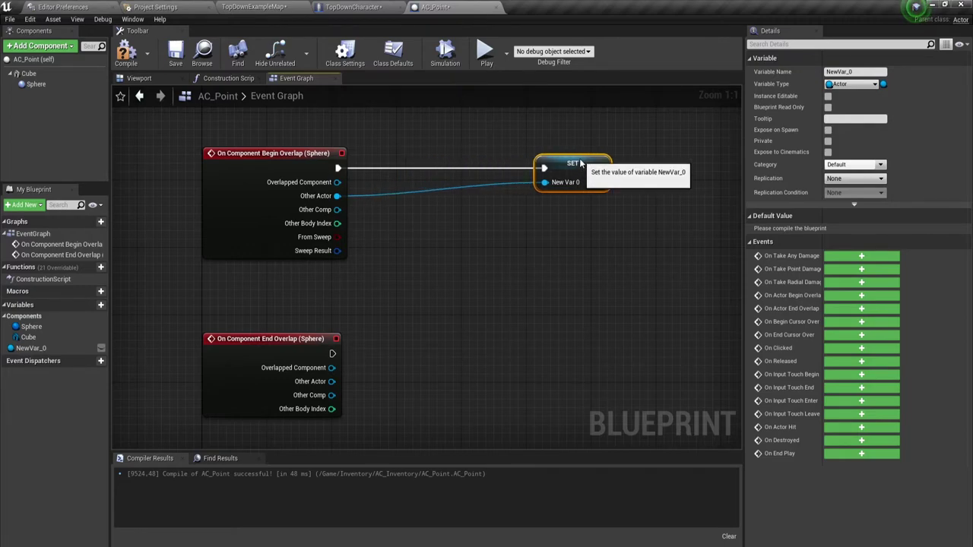
alt+click(338, 168)
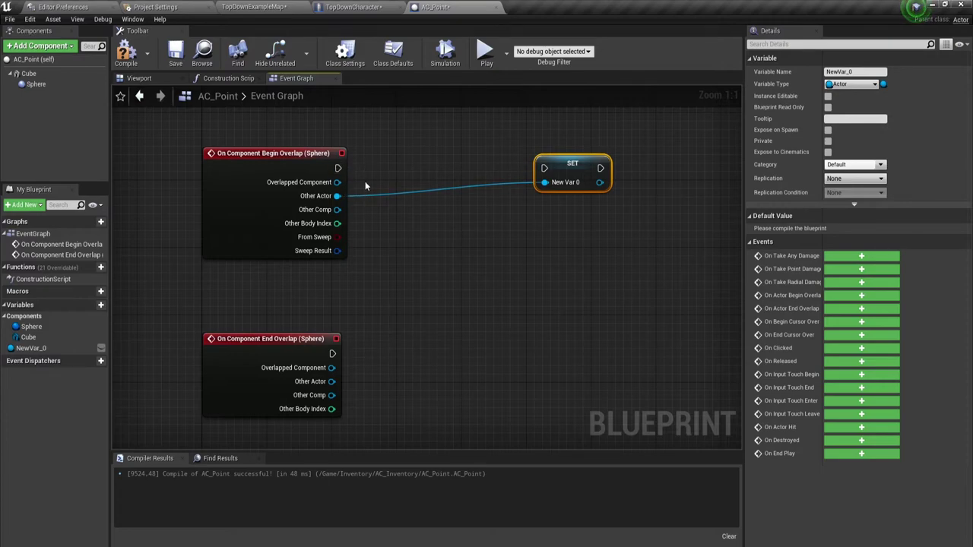
click(859, 73)
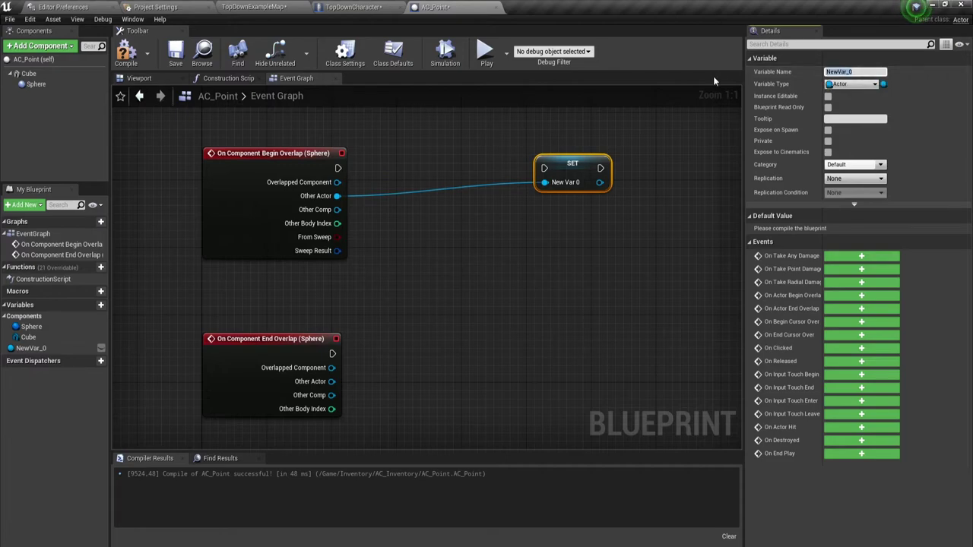
text(Player)
key(Return)
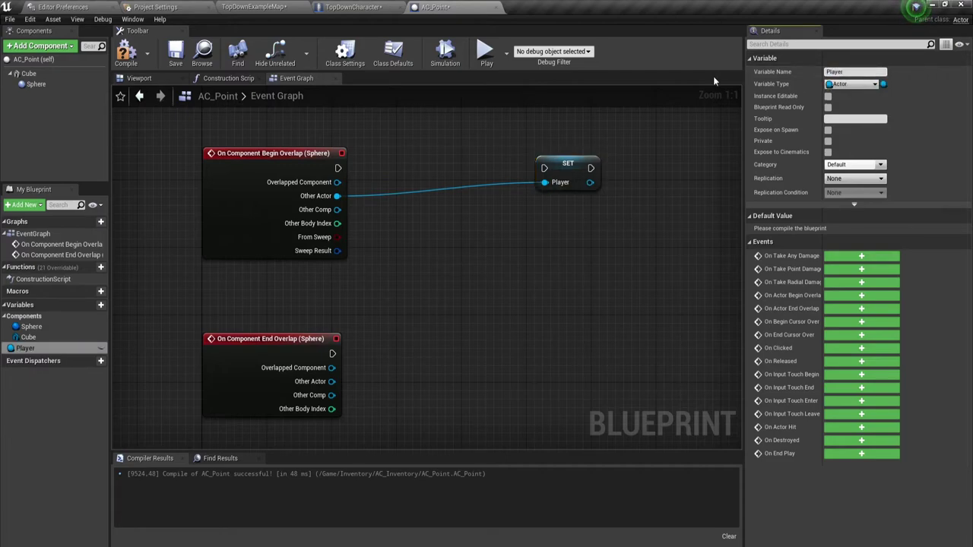
- Run the SET Player node on begin overlap and add a SET Player after End Overlap
drag(338, 168, 544, 168)
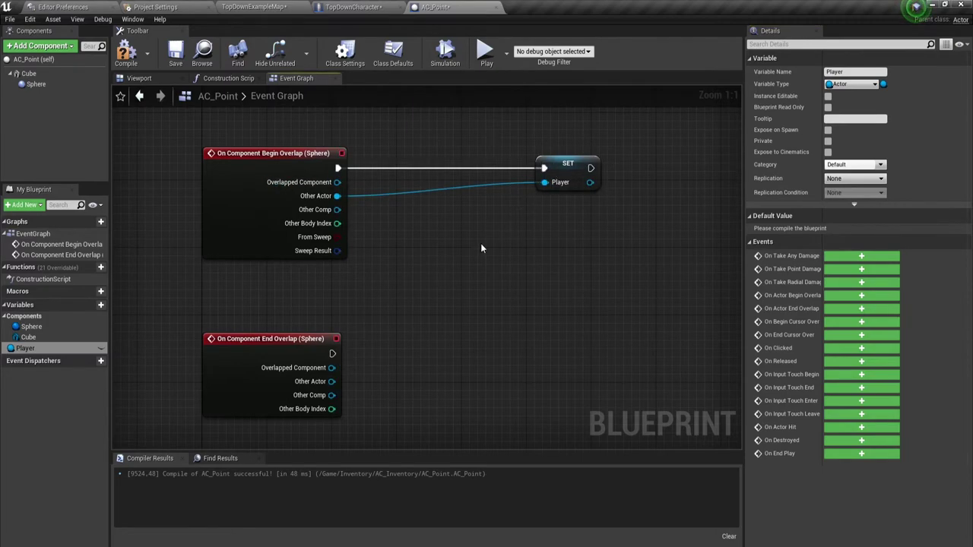
mouse_move(73, 352)
mouse_down()
mouse_move(332, 357)
mouse_move(396, 376)
mouse_up()
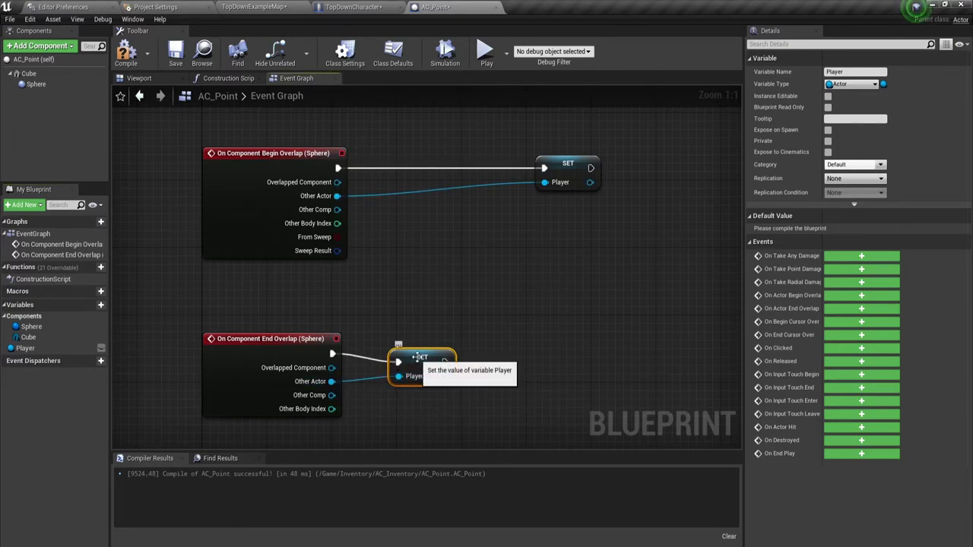
drag(432, 370, 434, 362)
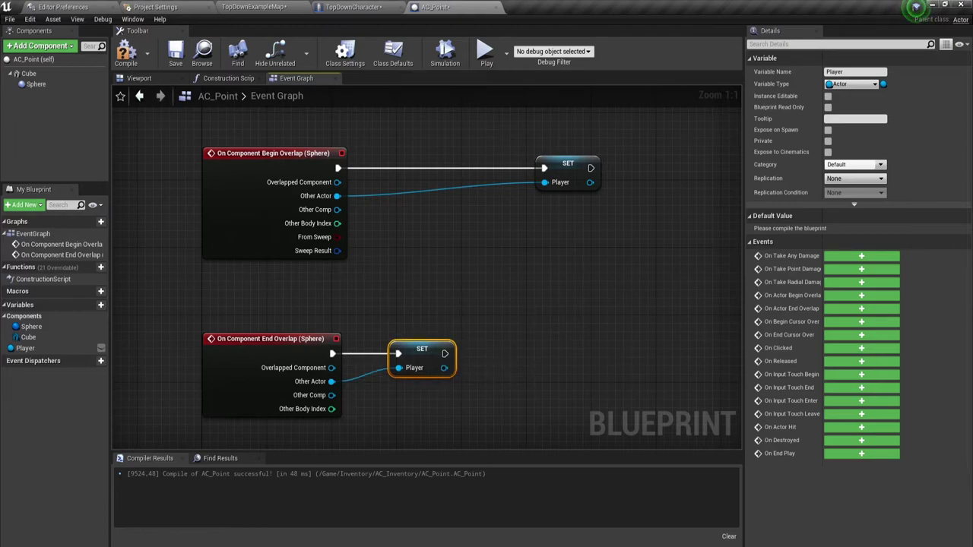
right_drag(433, 361, 397, 421)
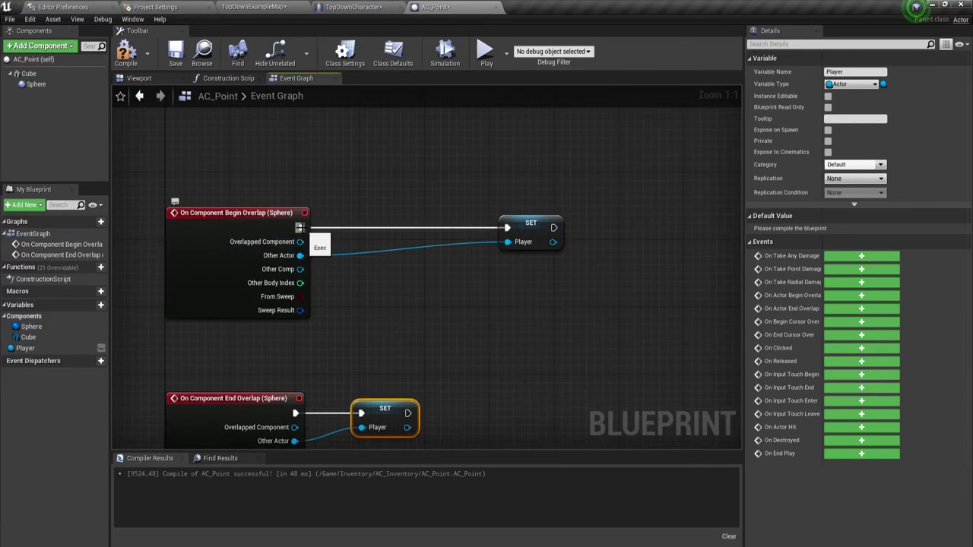
drag(300, 228, 355, 210)
text(cast)
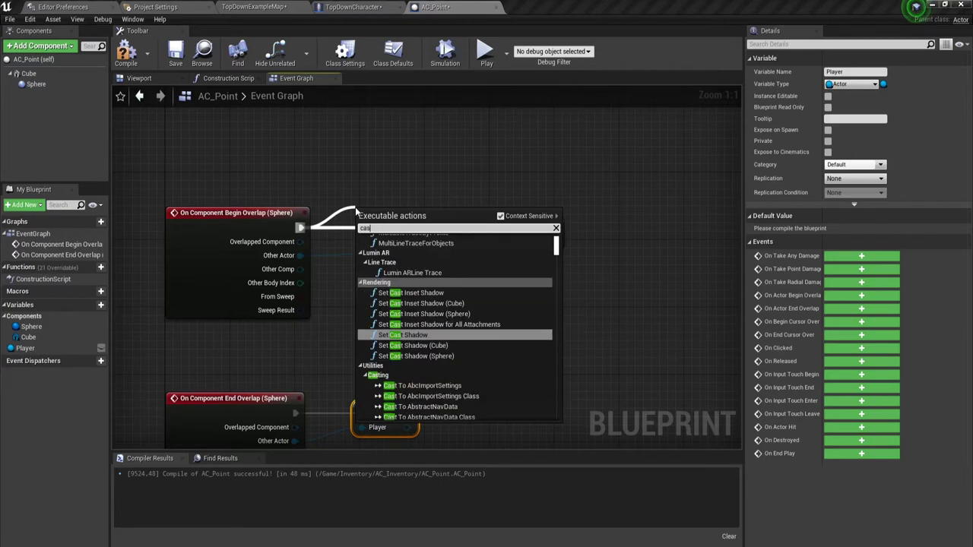
text(to)
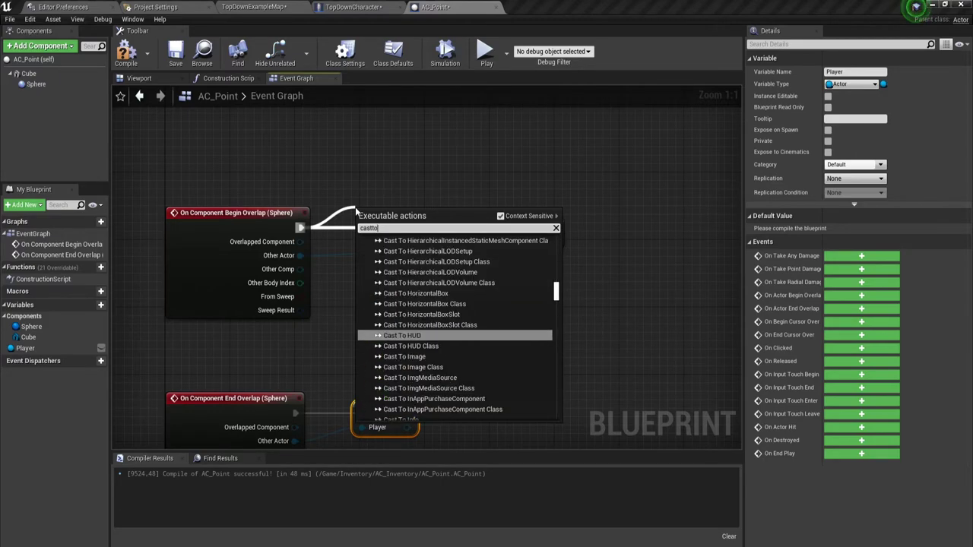
text( th)
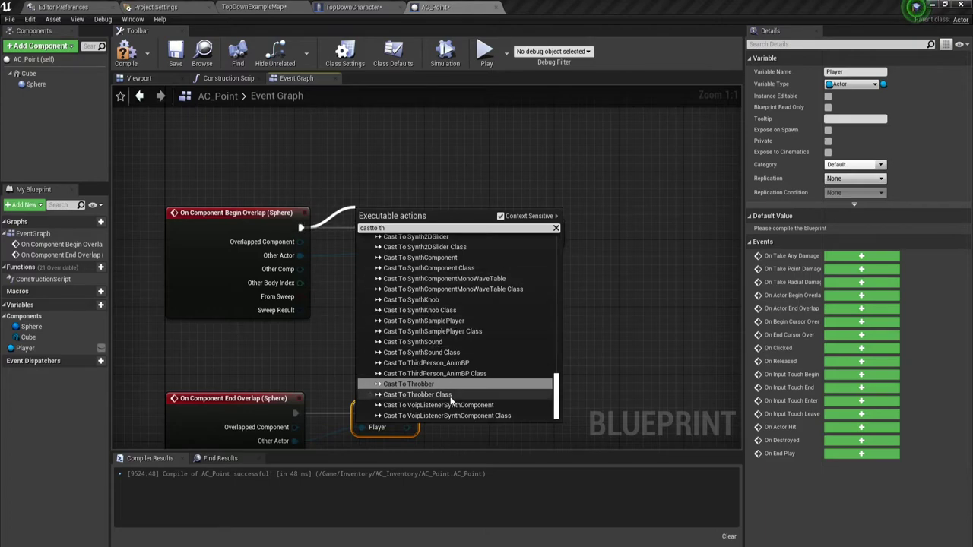
scroll(453, 398, up, 5)
scroll(453, 388, up, 5)
scroll(454, 377, up, 5)
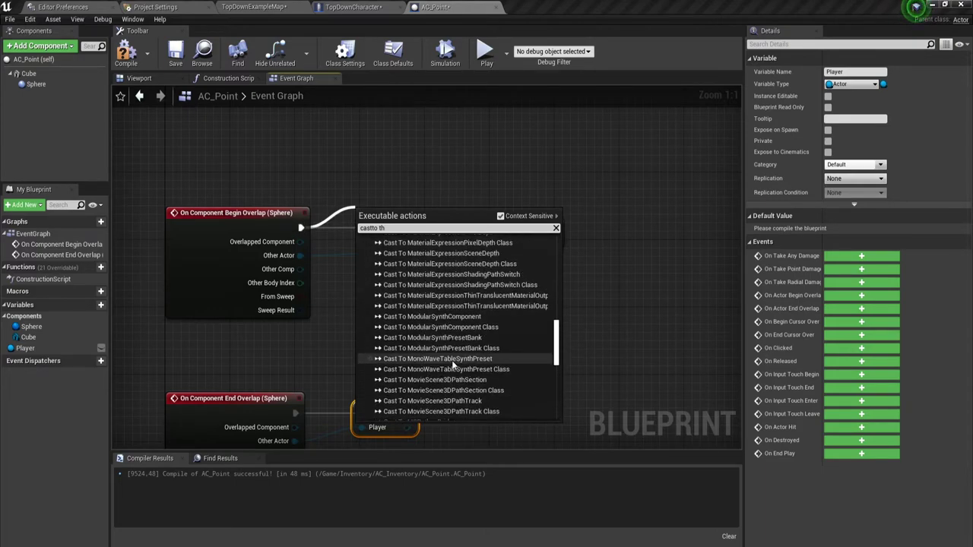
scroll(453, 365, up, 5)
text(e)
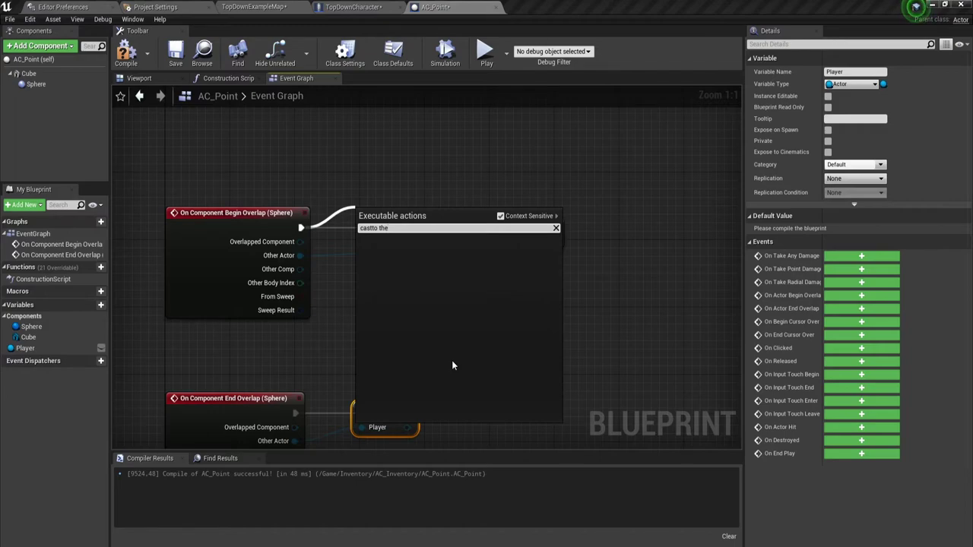
key(BackSpace)
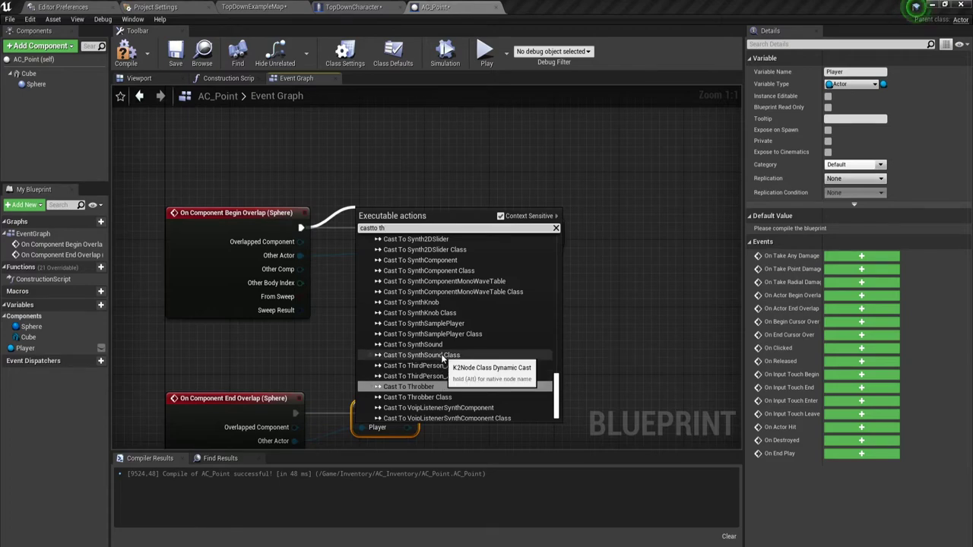
text(ir)
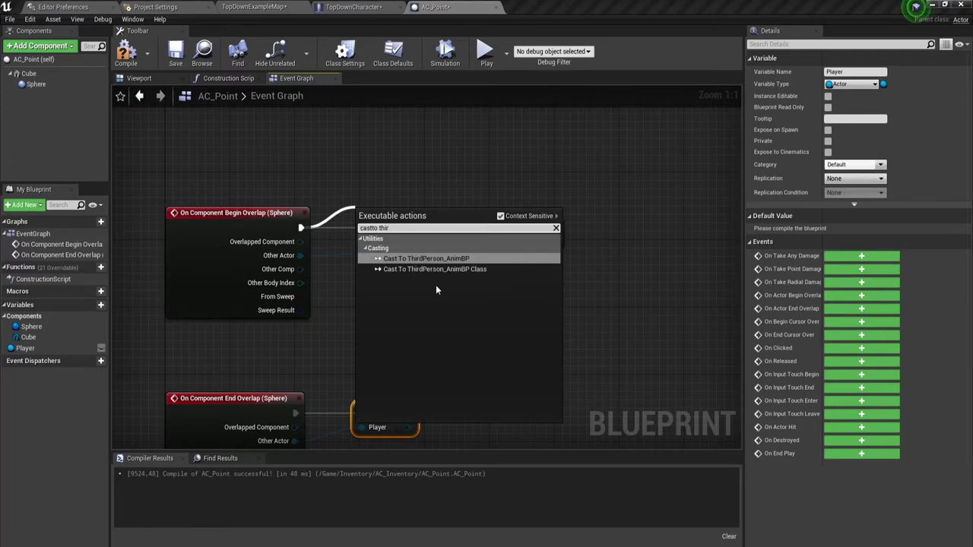
key(Return)
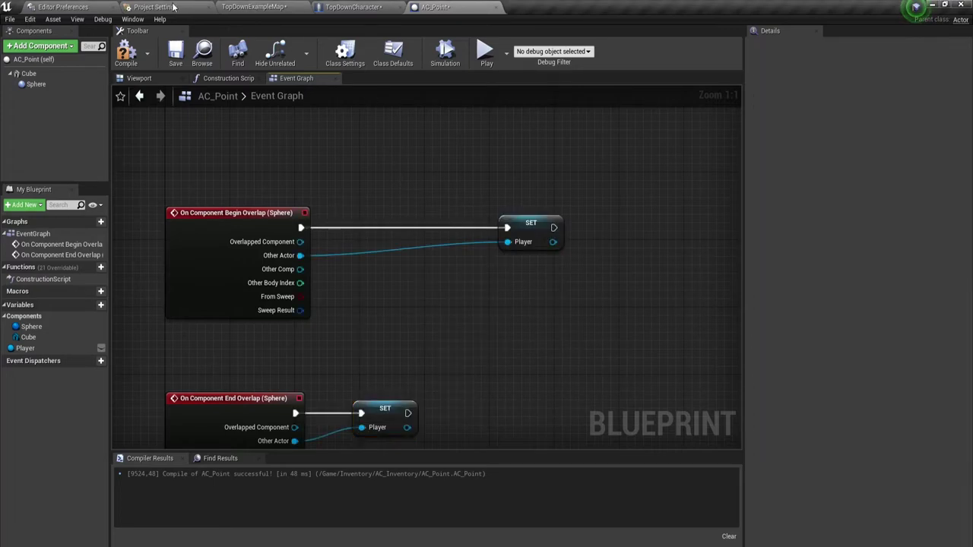
- Add a Cast To TopDownCharacter node after AC_Point's Begin Overlap event
click(239, 9)
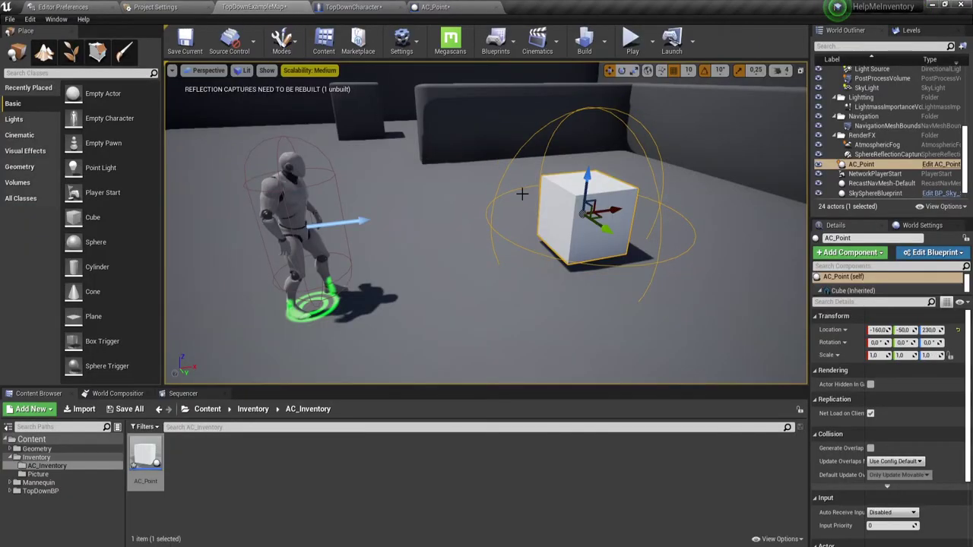
drag(863, 164, 875, 169)
click(301, 201)
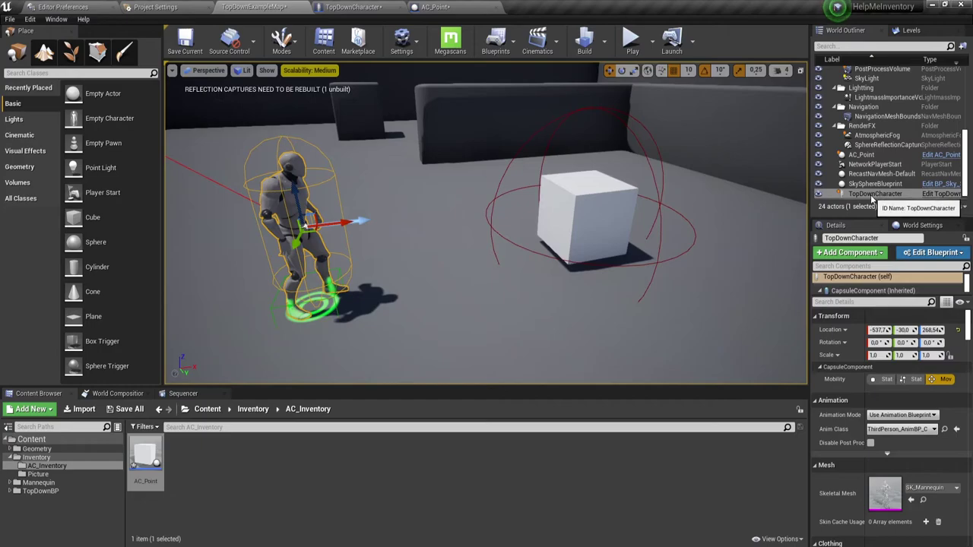
click(435, 7)
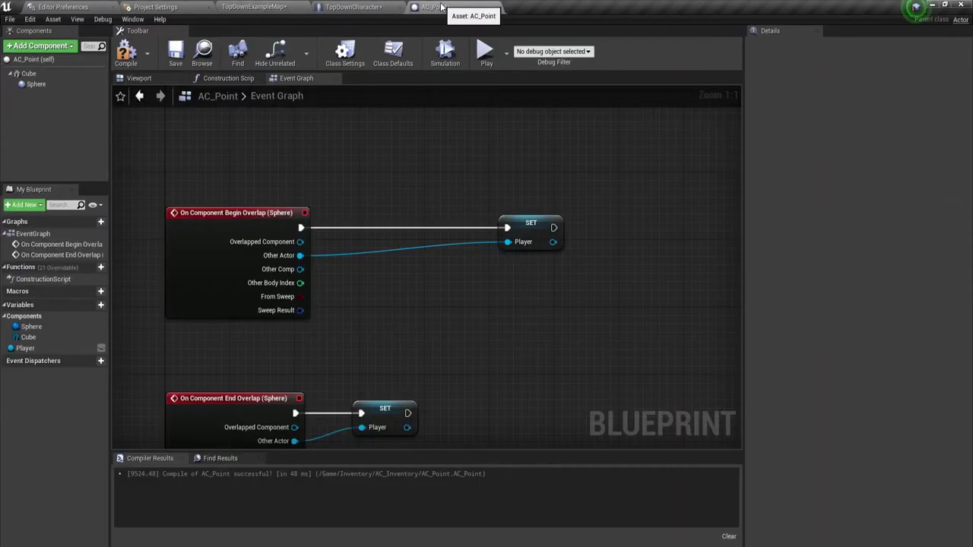
drag(301, 228, 357, 202)
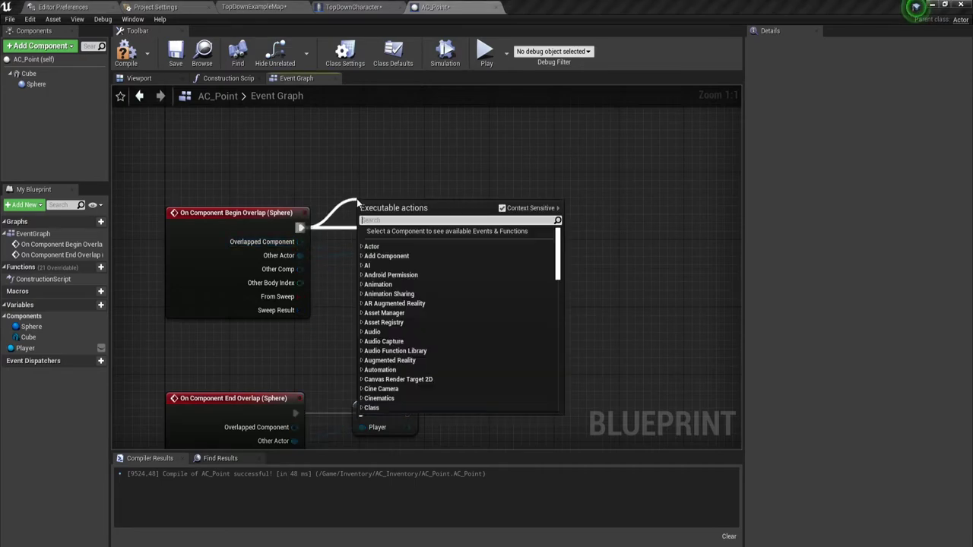
text(cast to)
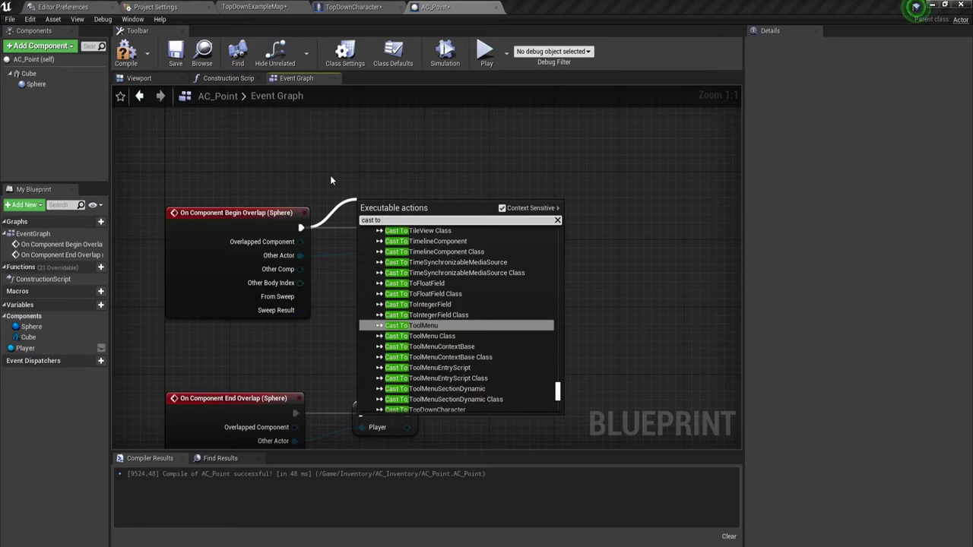
text( to)
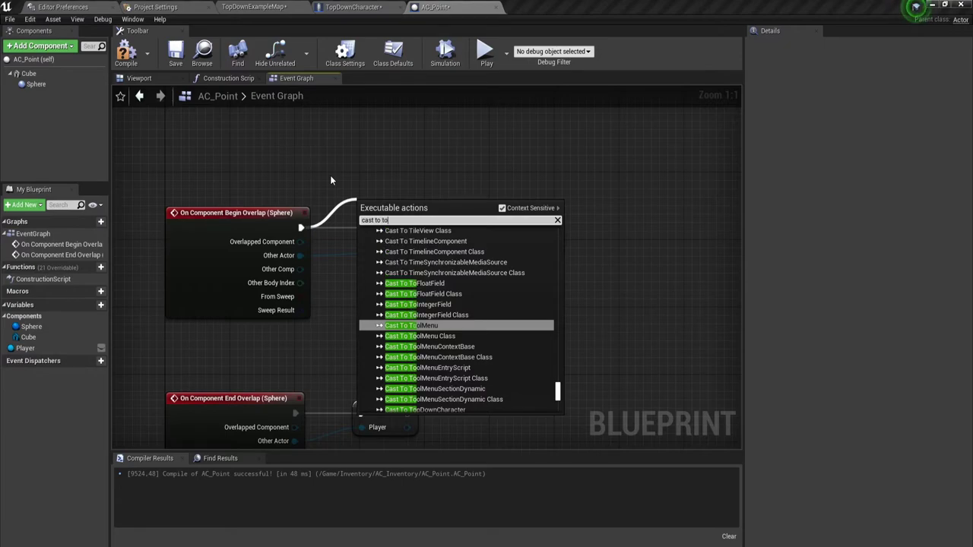
text(p)
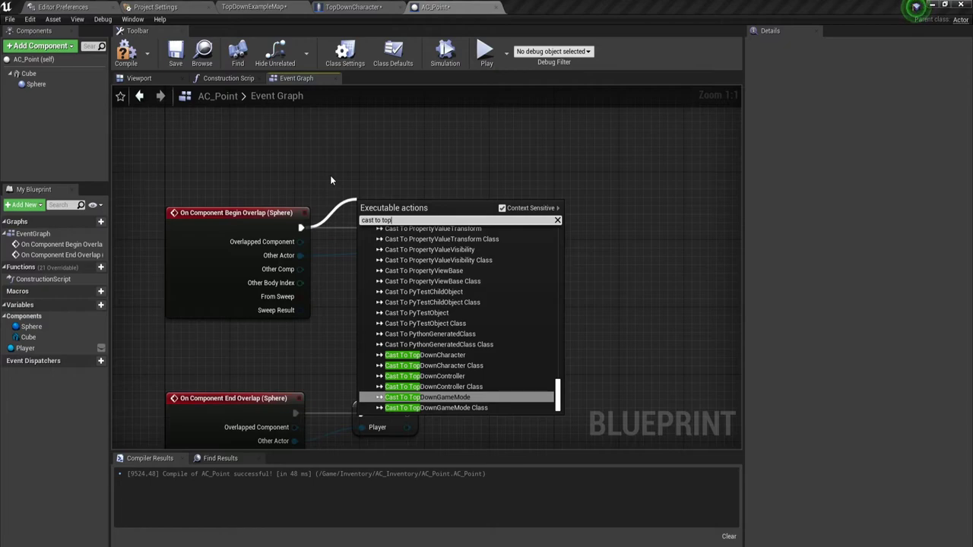
click(424, 355)
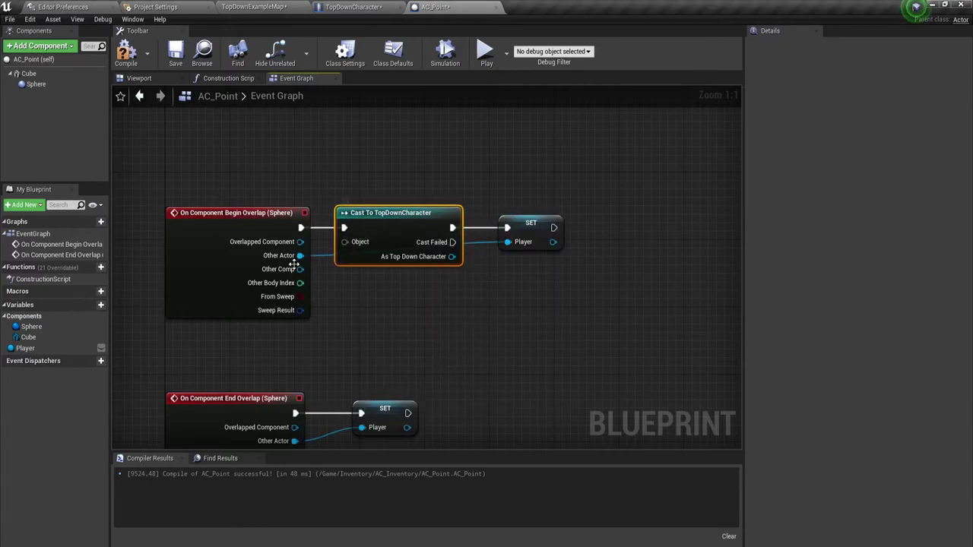
- Feed Other Actor into the cast and set Player from As Top Down Character
drag(300, 256, 345, 242)
drag(451, 256, 508, 242)
click(525, 222)
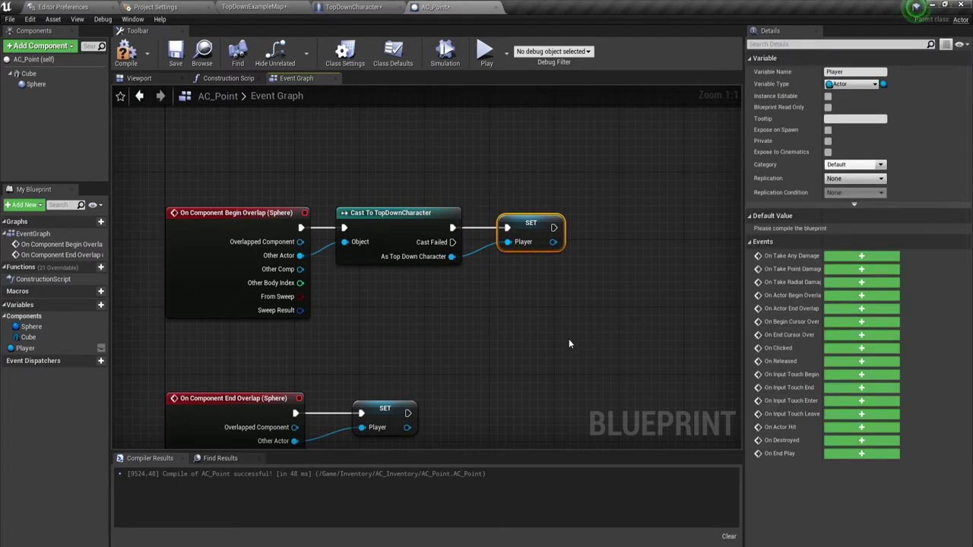
click(569, 345)
scroll(430, 312, down, 2)
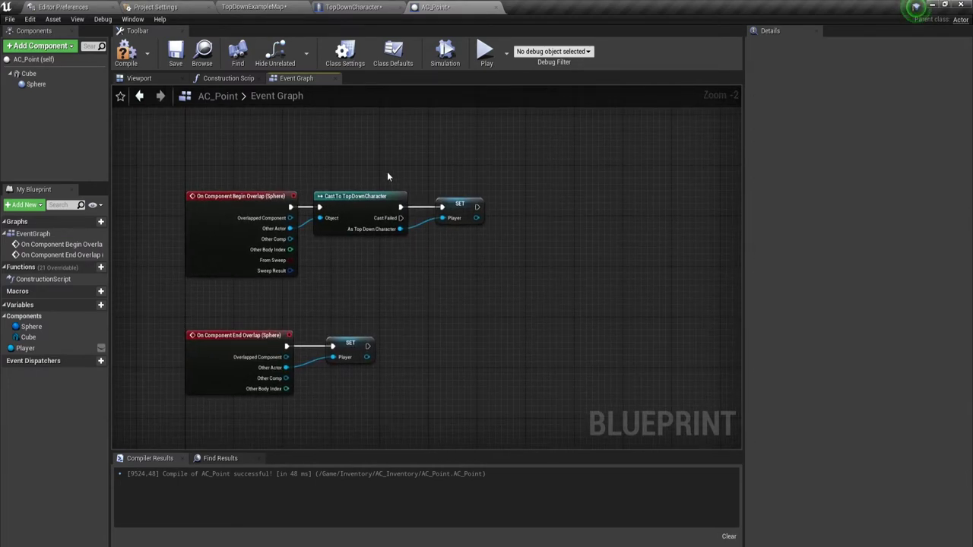
drag(332, 142, 478, 229)
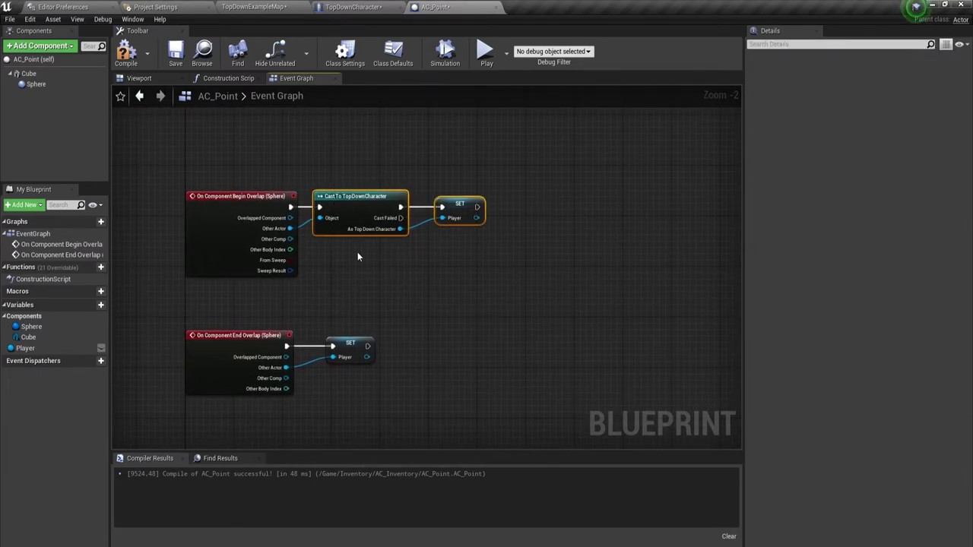
click(322, 157)
drag(349, 187, 372, 274)
drag(211, 134, 300, 312)
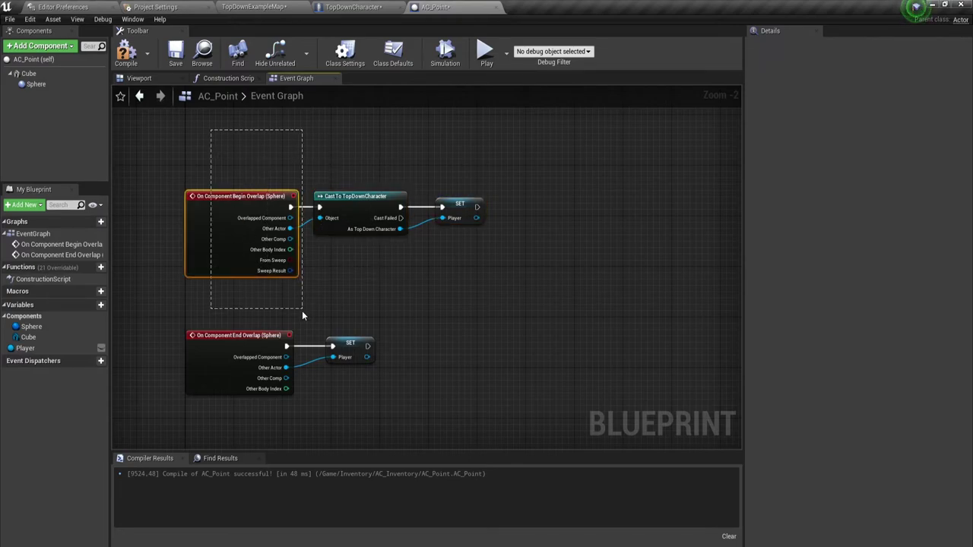
click(340, 297)
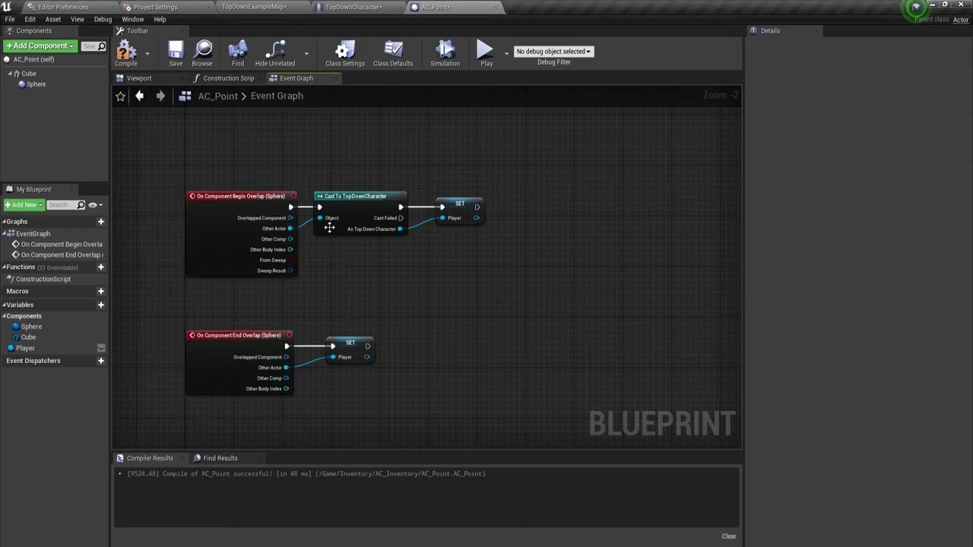
drag(369, 274, 456, 230)
drag(466, 263, 379, 164)
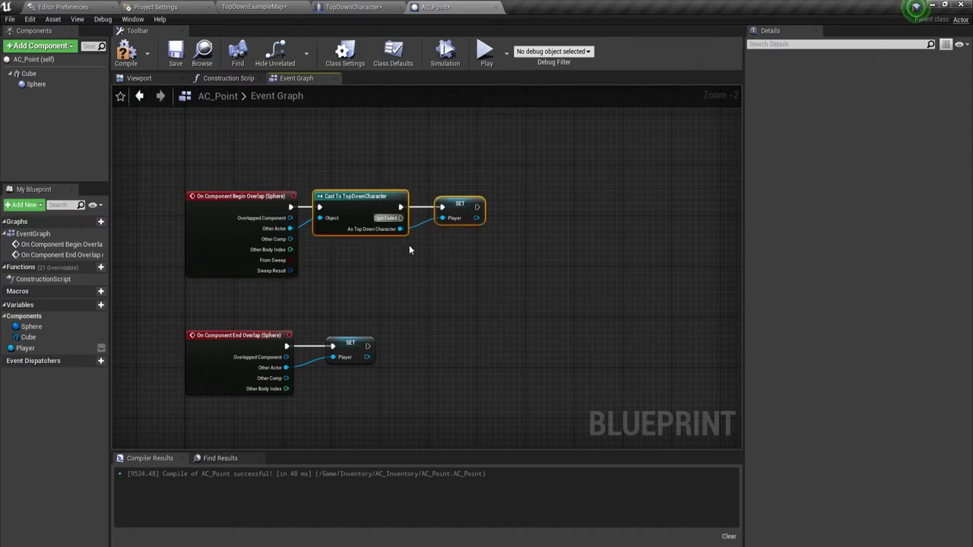
click(428, 279)
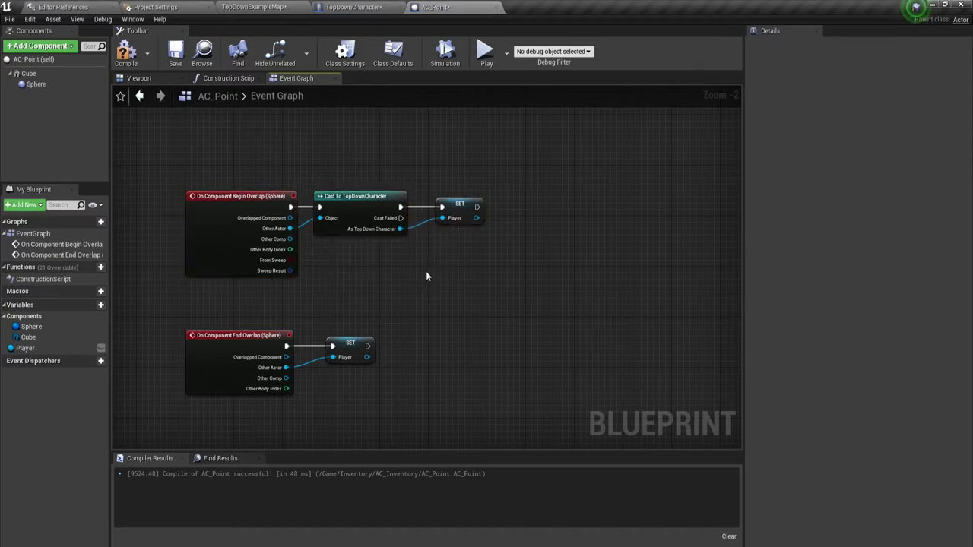
- Compile the AC_Point blueprint with the new cast logic
click(126, 52)
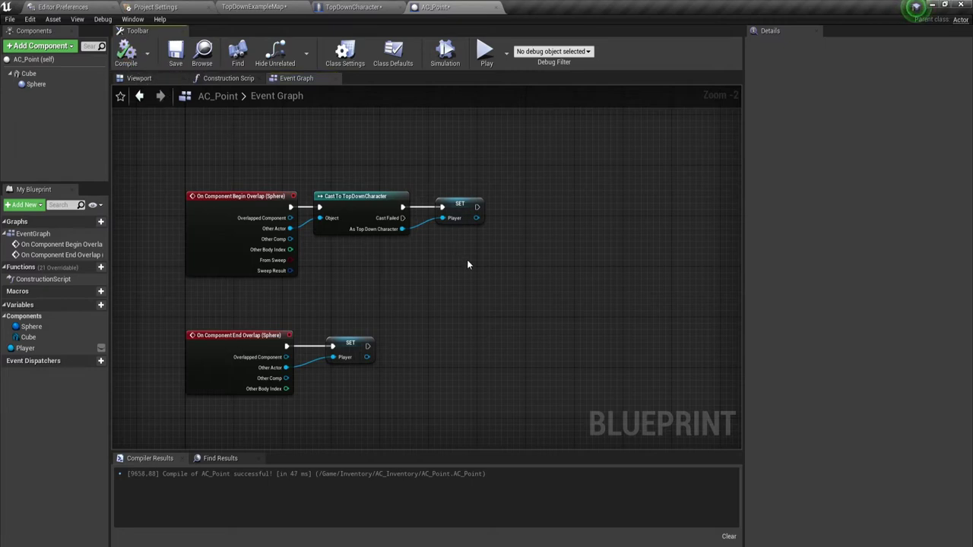
scroll(467, 264, down, 1)
mouse_move(471, 265)
right_down()
mouse_move(417, 261)
mouse_move(515, 303)
right_up()
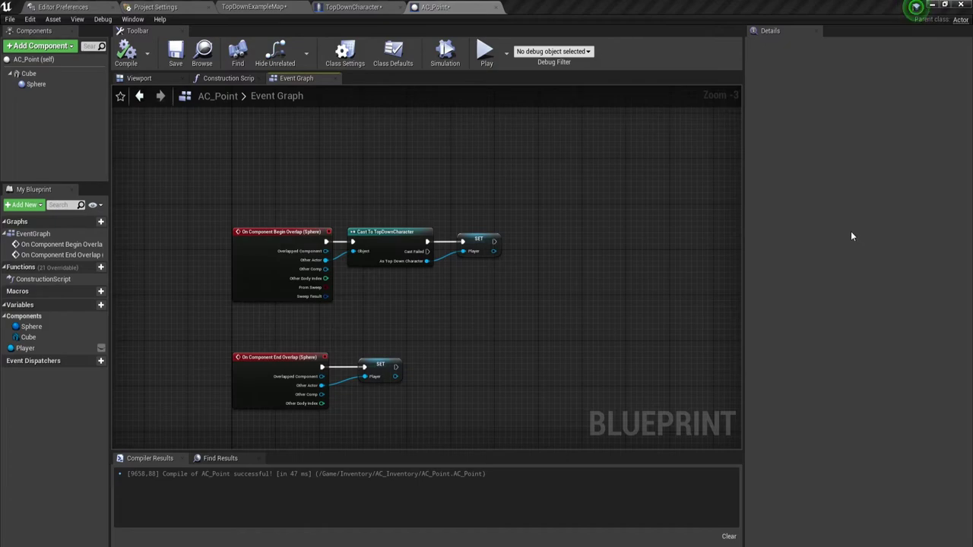
right_drag(431, 348, 427, 273)
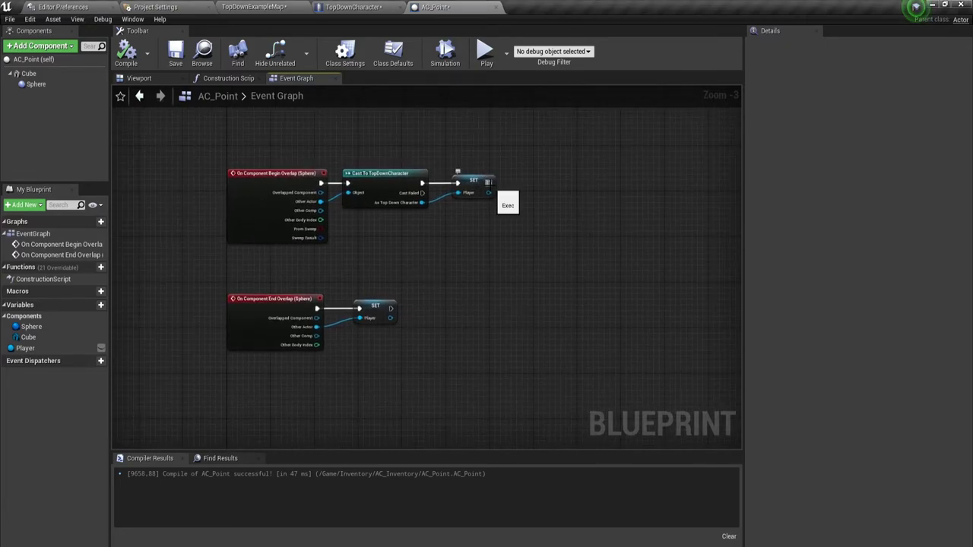
- Add an Enable Input node after the begin-overlap SET Player node
drag(488, 183, 540, 179)
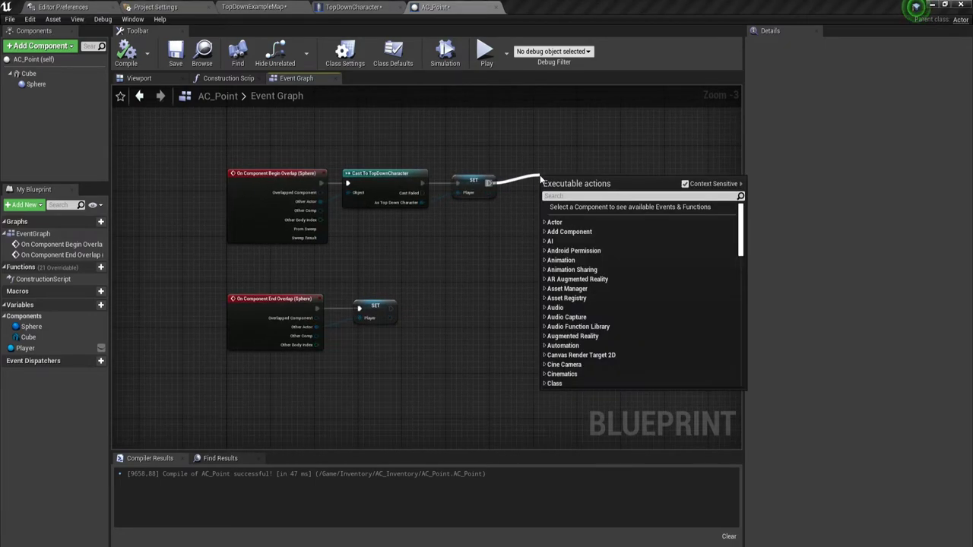
text(Enab)
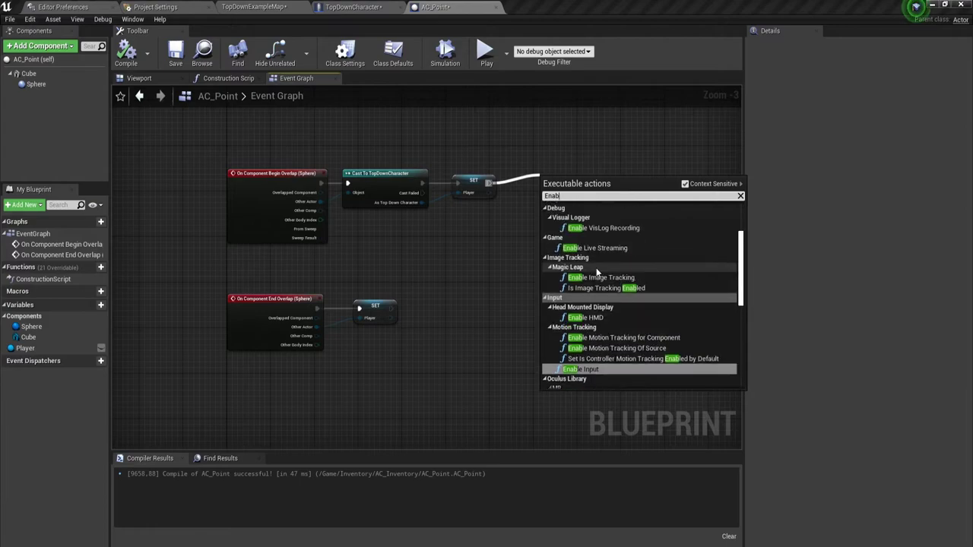
scroll(596, 268, up, 3)
text(le)
key(Return)
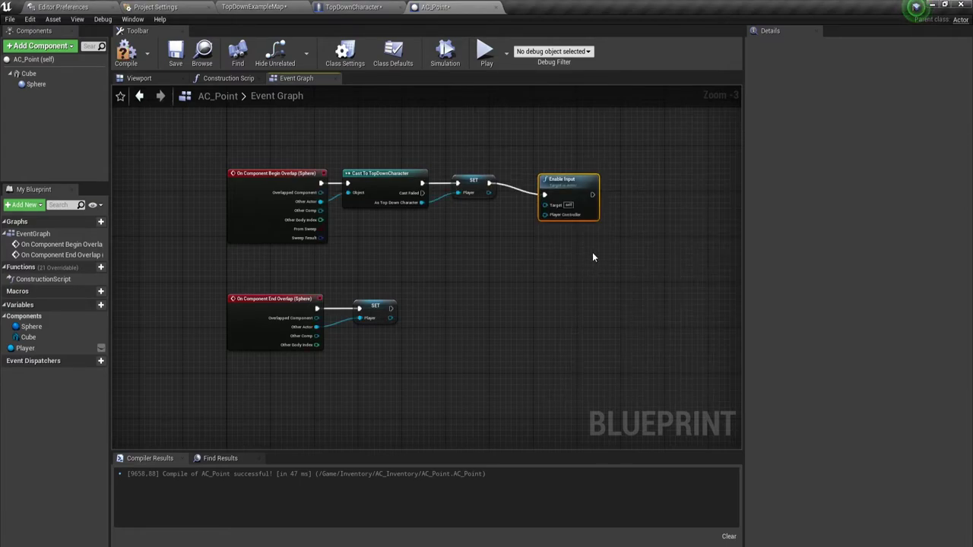
drag(563, 189, 542, 178)
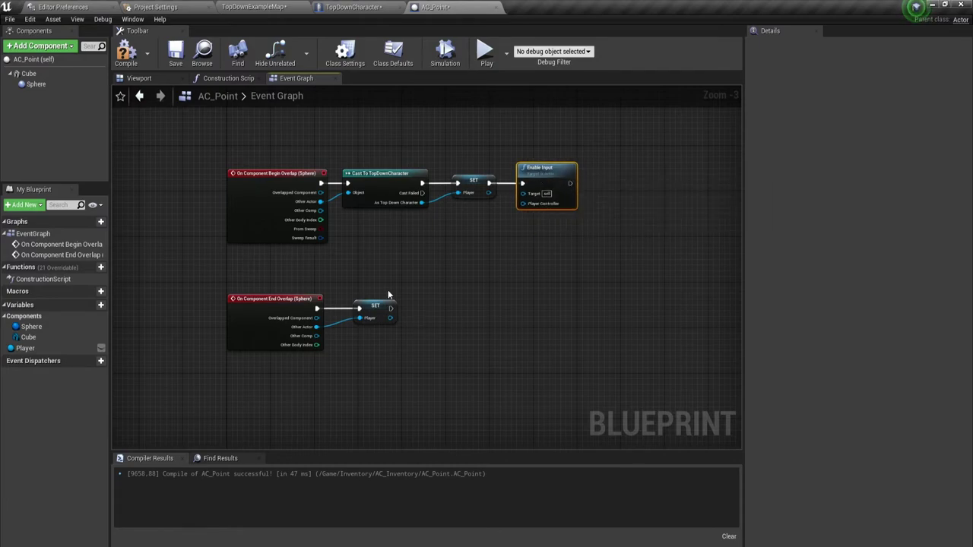
- Add a Disable Input node after the end-overlap SET Player node
drag(389, 307, 431, 311)
text(di)
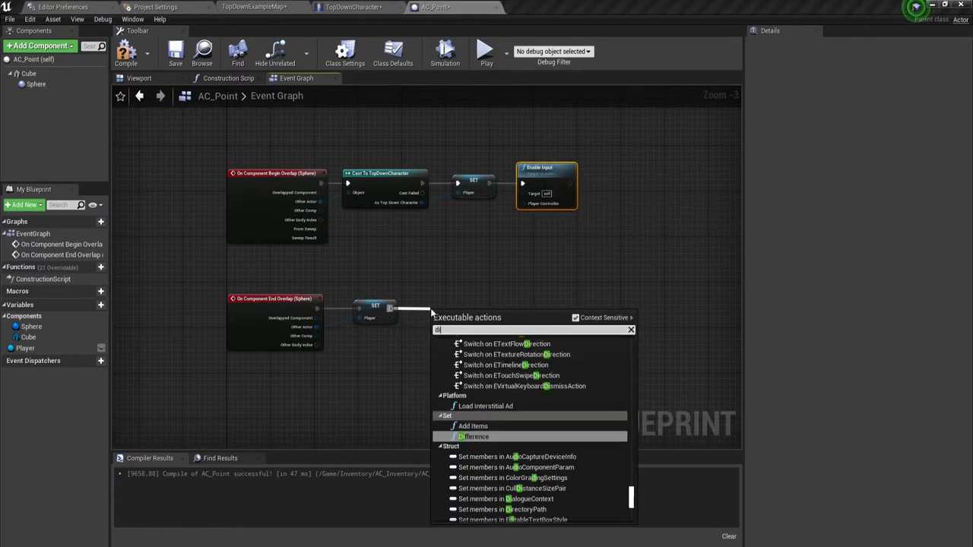
text(sable)
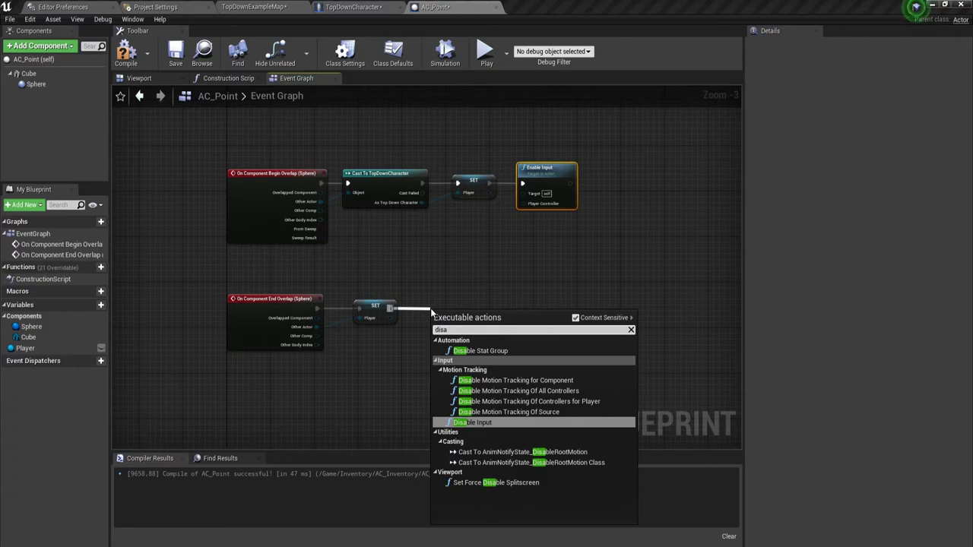
key(Return)
drag(437, 314, 425, 290)
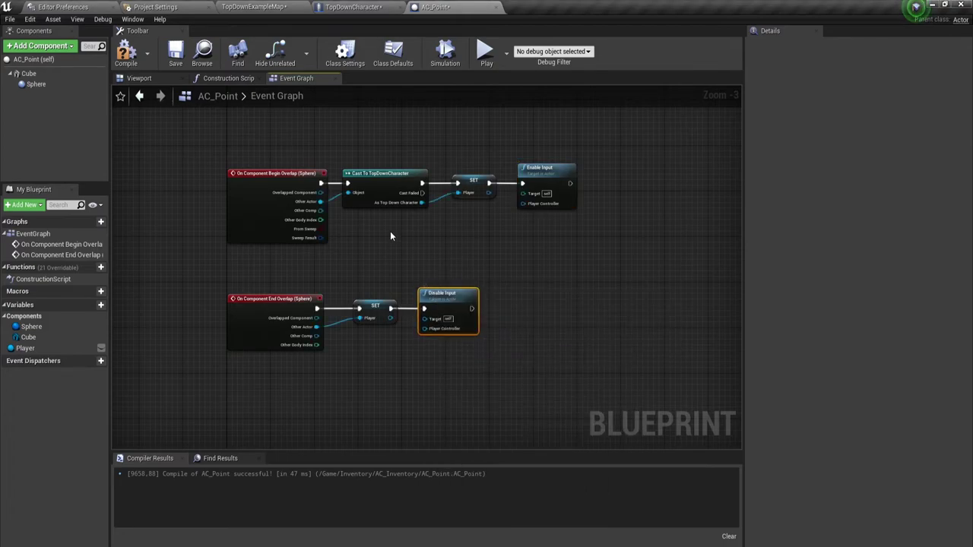
- Connect a Get Player Controller node to both Enable Input and Disable Input
drag(523, 204, 380, 255)
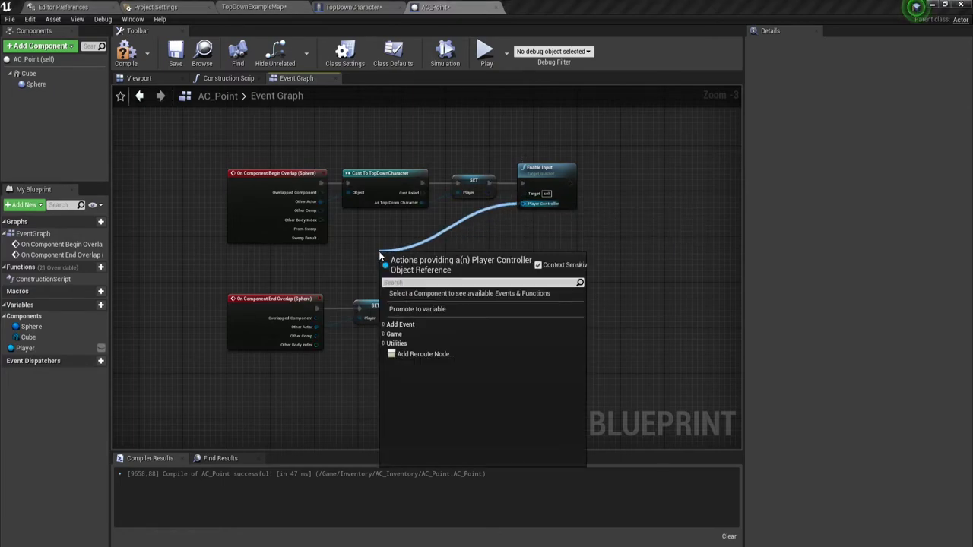
text(get pla)
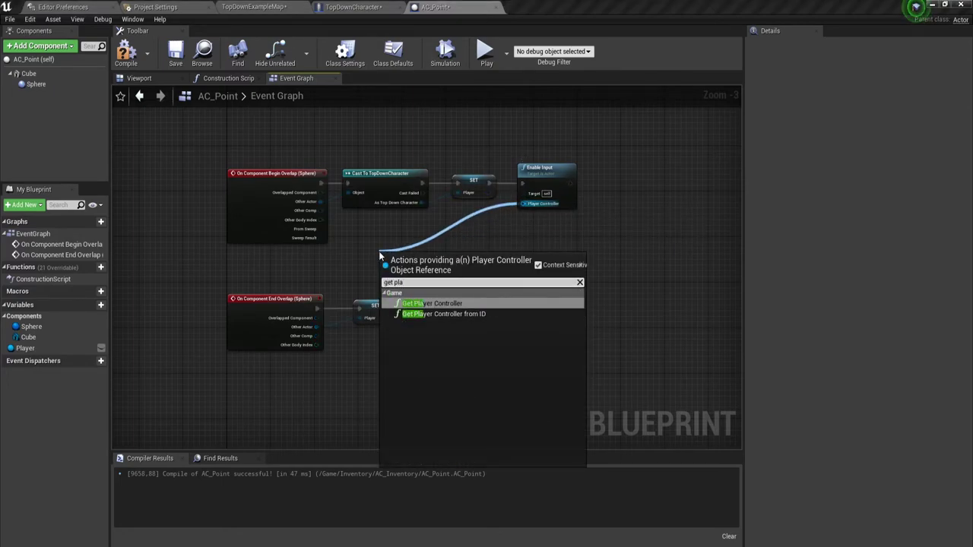
key(Return)
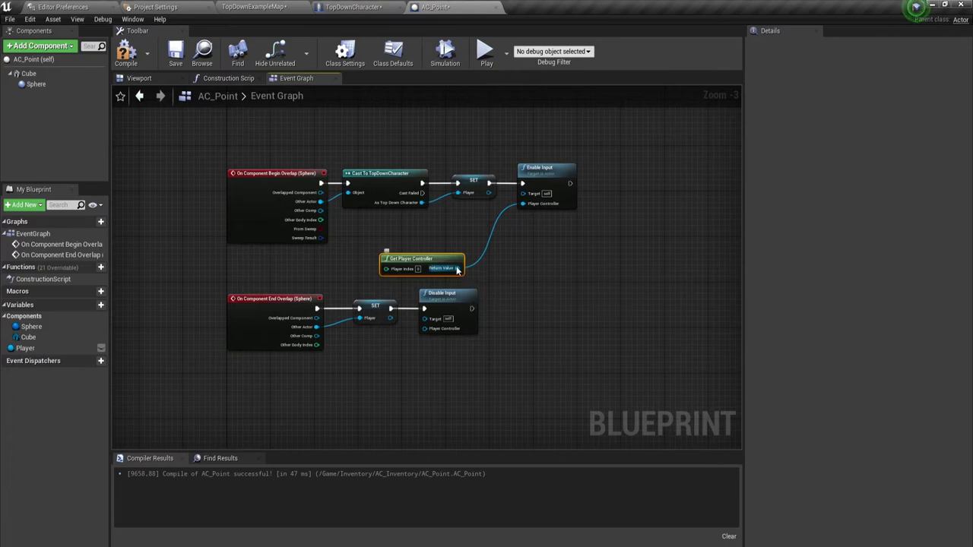
drag(457, 270, 425, 328)
drag(430, 268, 381, 257)
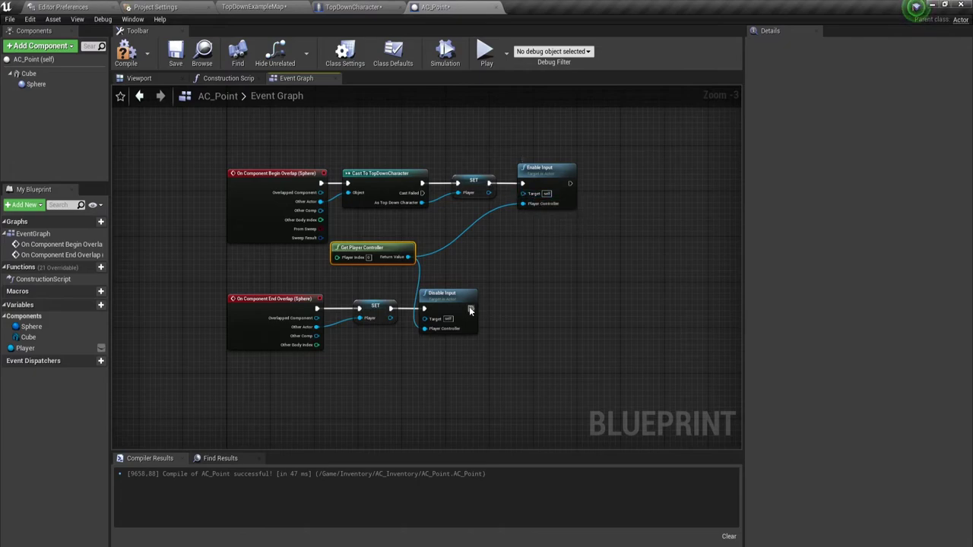
drag(447, 292, 474, 291)
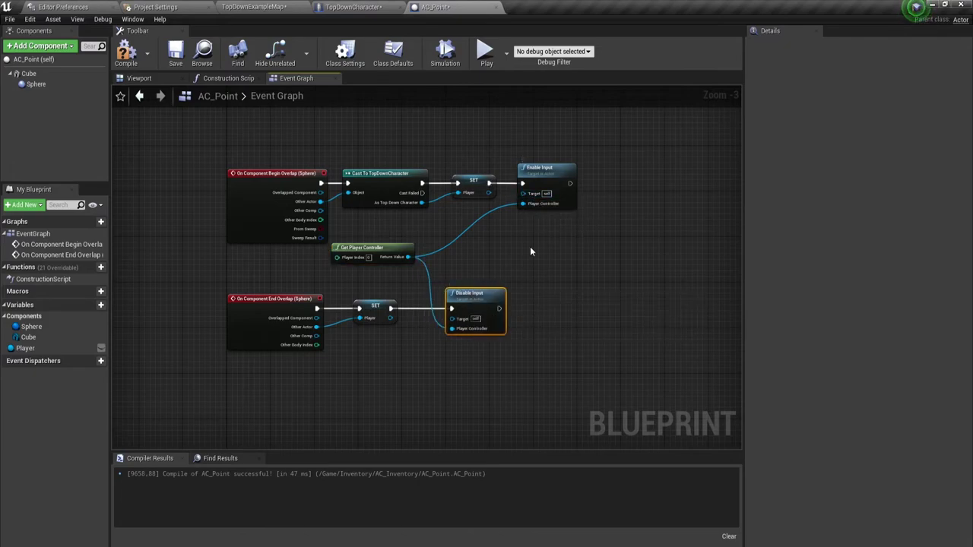
- Bring up the All Actions menu on an empty area of the Event Graph
mouse_move(558, 296)
right_down()
mouse_move(558, 344)
mouse_move(568, 191)
right_up()
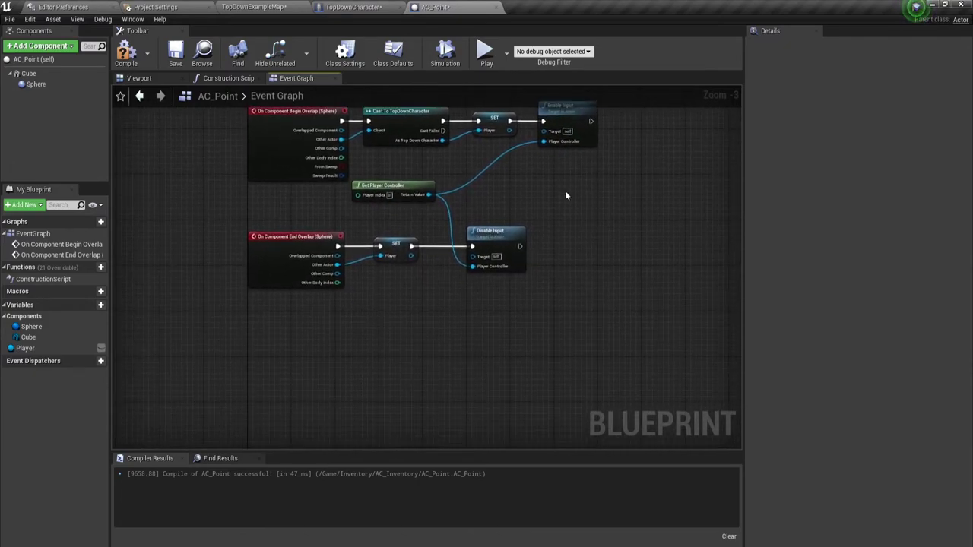
scroll(554, 264, down, 1)
right_drag(561, 272, 550, 238)
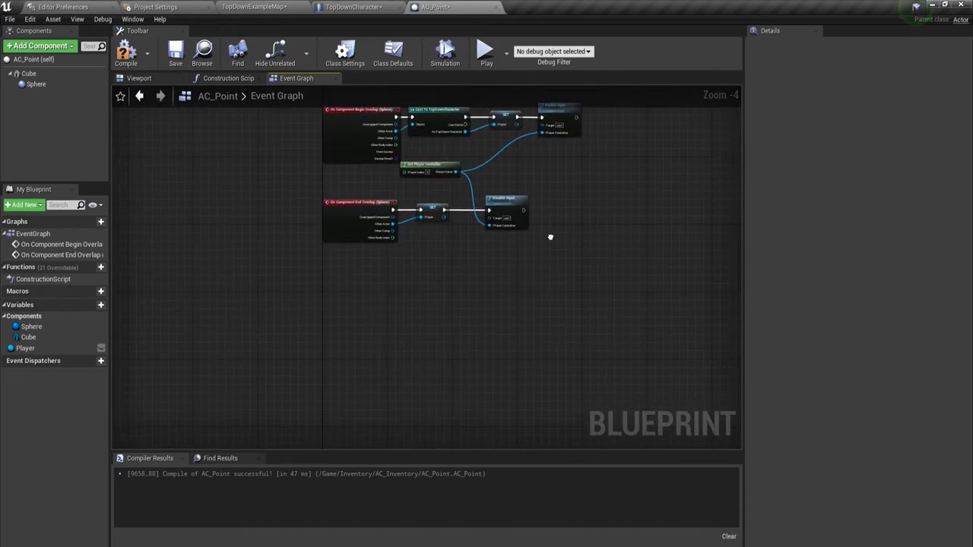
right_click(328, 309)
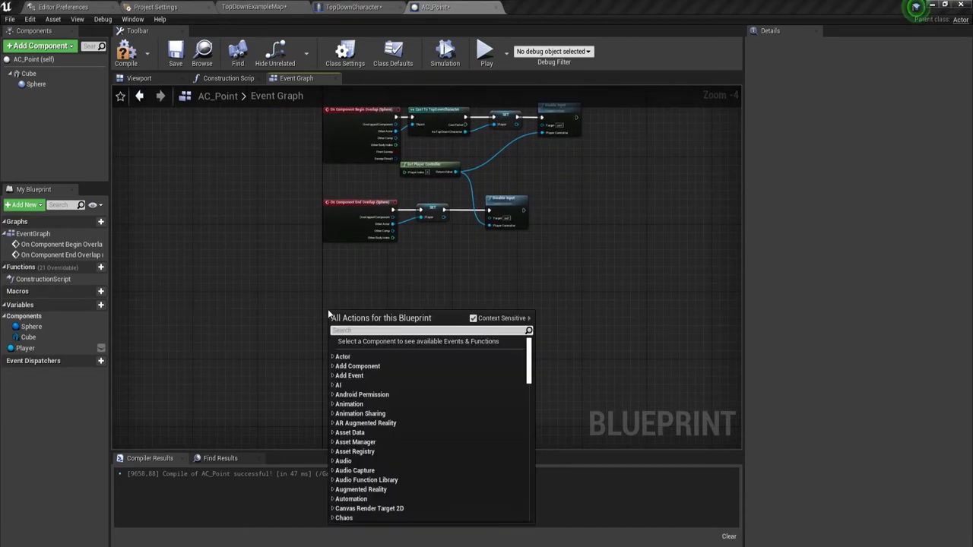
- In Project Settings Input, add a new action mapping named InventoryAdd
click(155, 7)
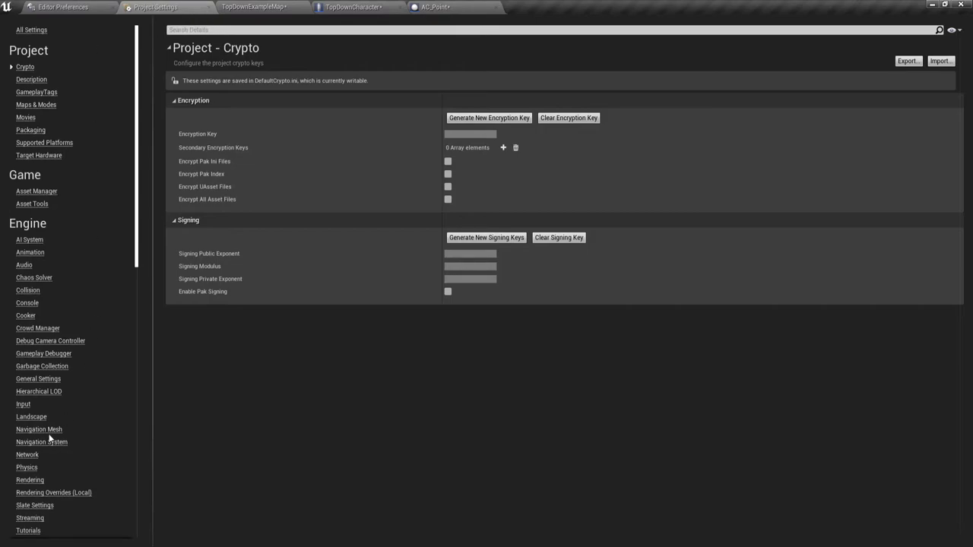
click(24, 405)
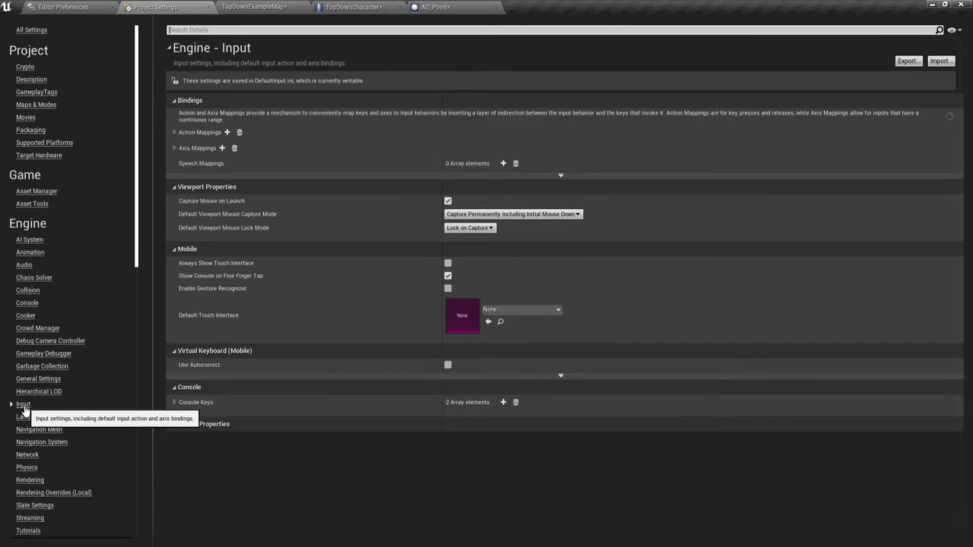
click(175, 133)
click(174, 175)
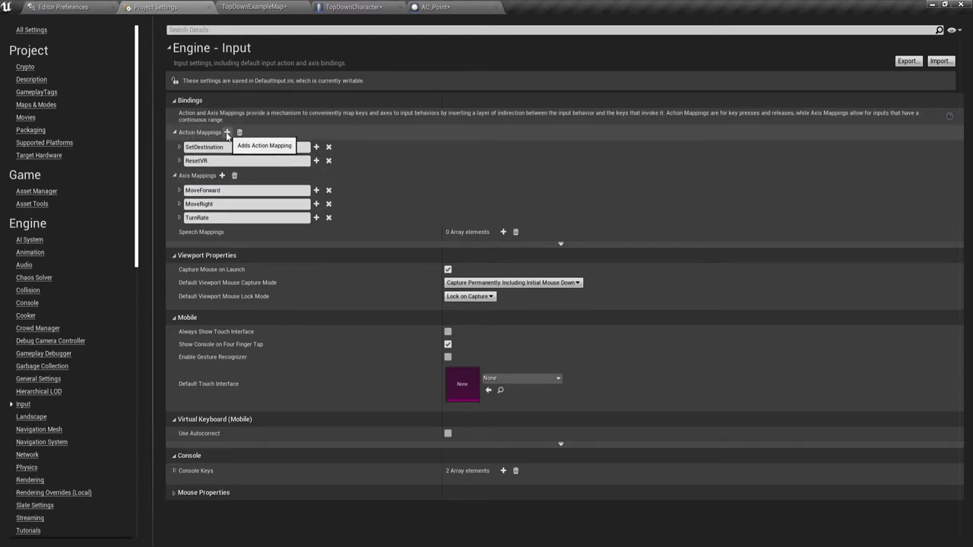
click(226, 133)
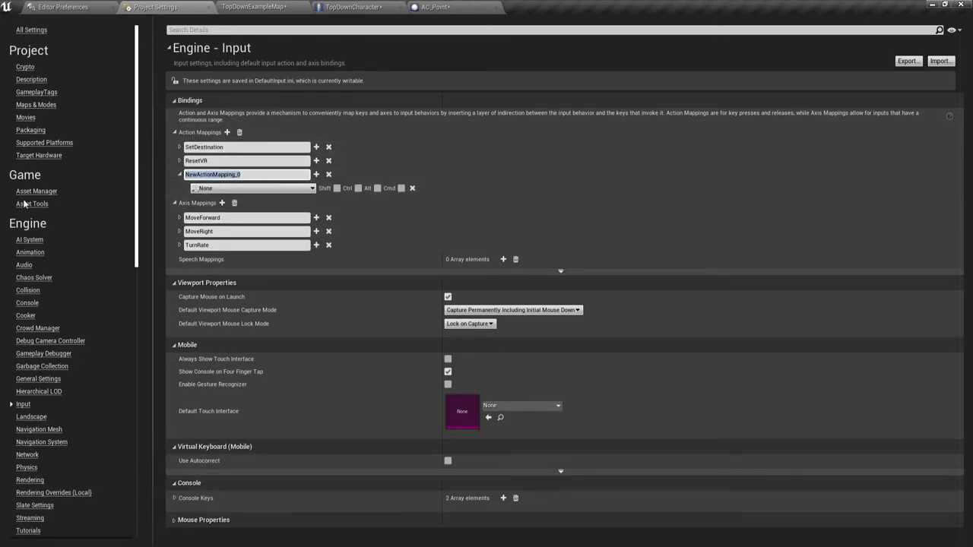
text(InventoryAdd)
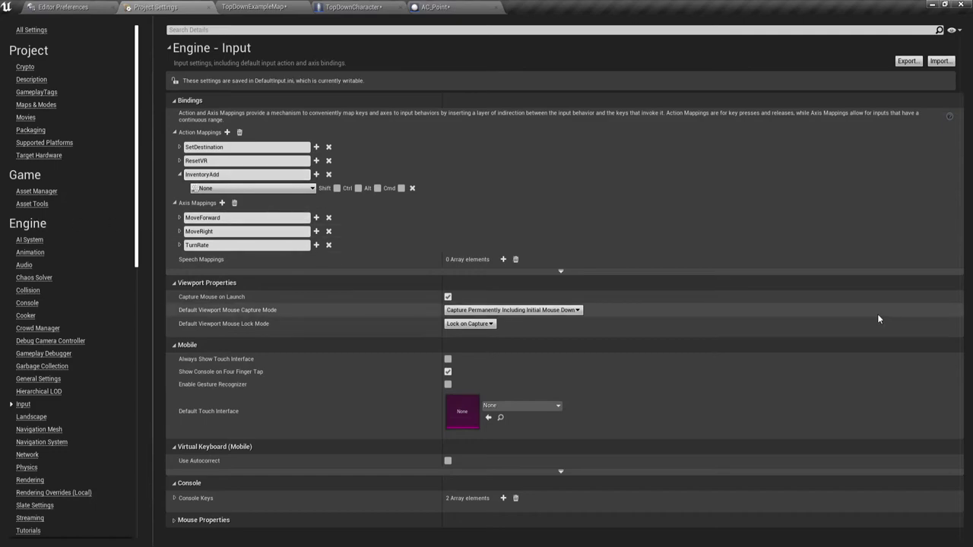
- Bind InventoryAdd to the E key
click(251, 187)
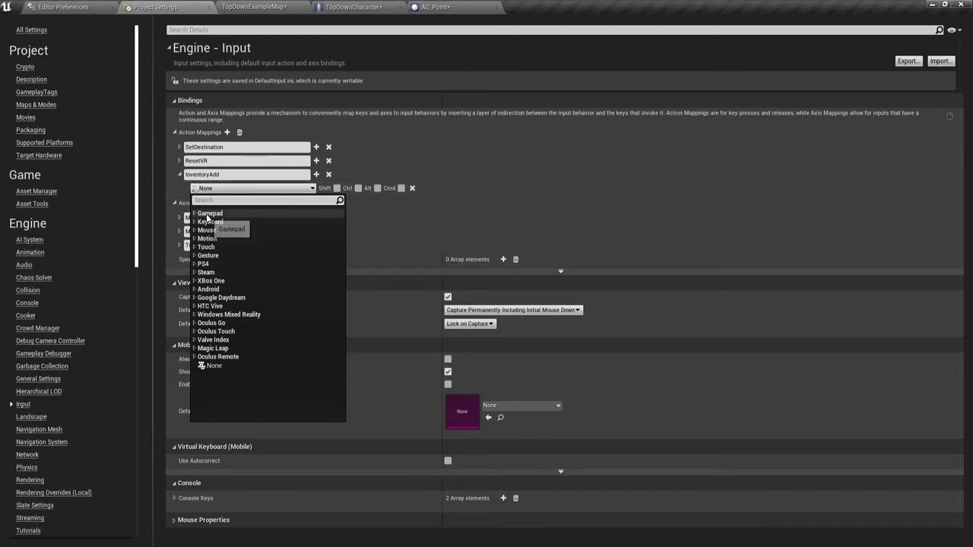
text(E)
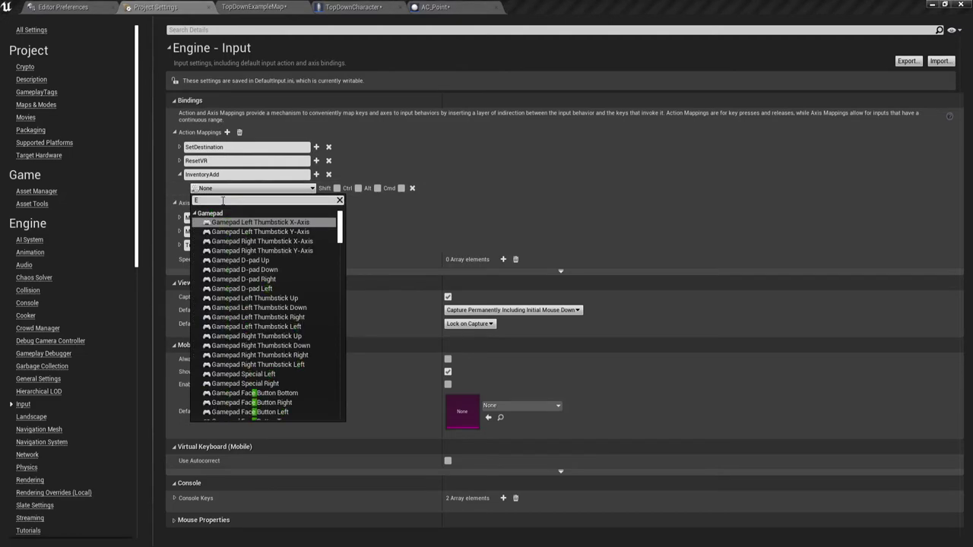
text( key)
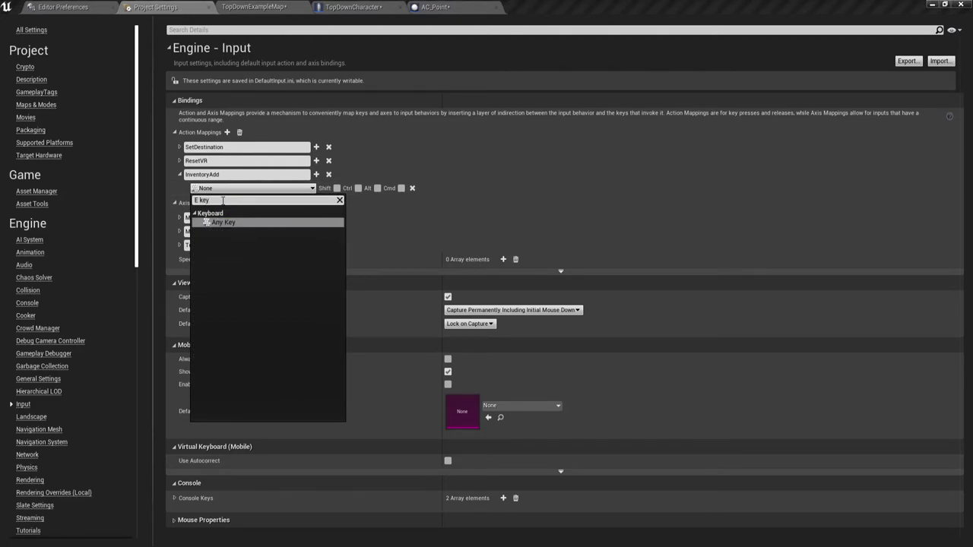
key(BackSpace)
key(BackSpace)
key(BackSpace)
key(BackSpace)
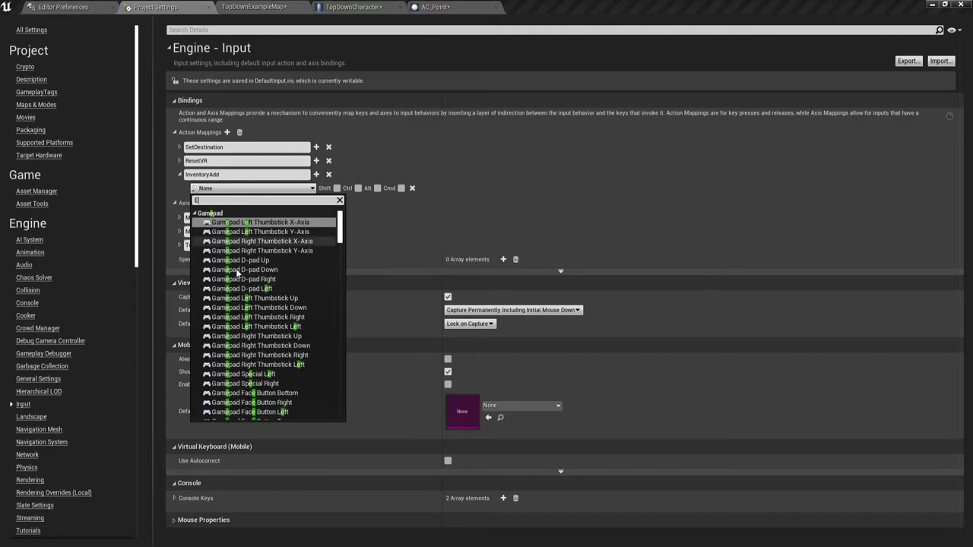
scroll(237, 273, down, 3)
drag(340, 232, 337, 276)
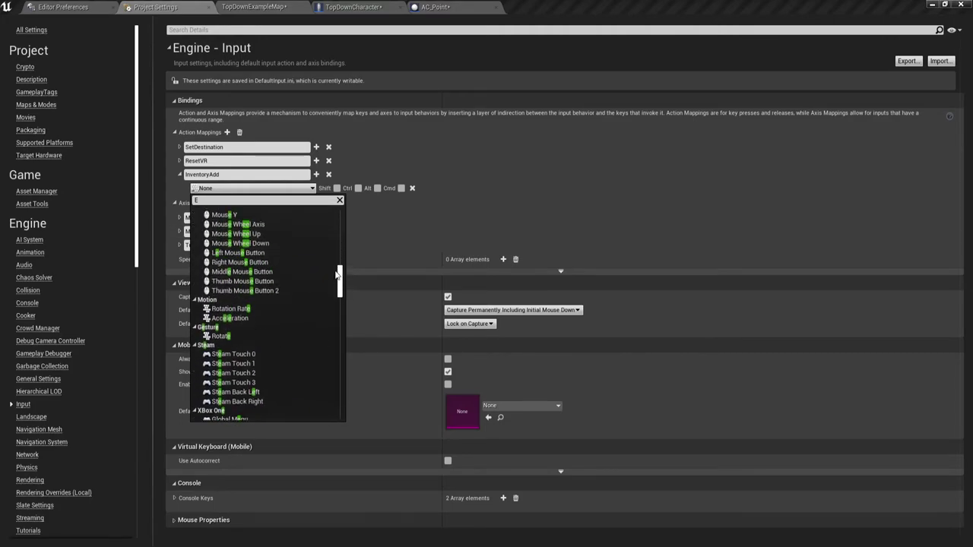
scroll(236, 289, up, 4)
scroll(219, 297, up, 2)
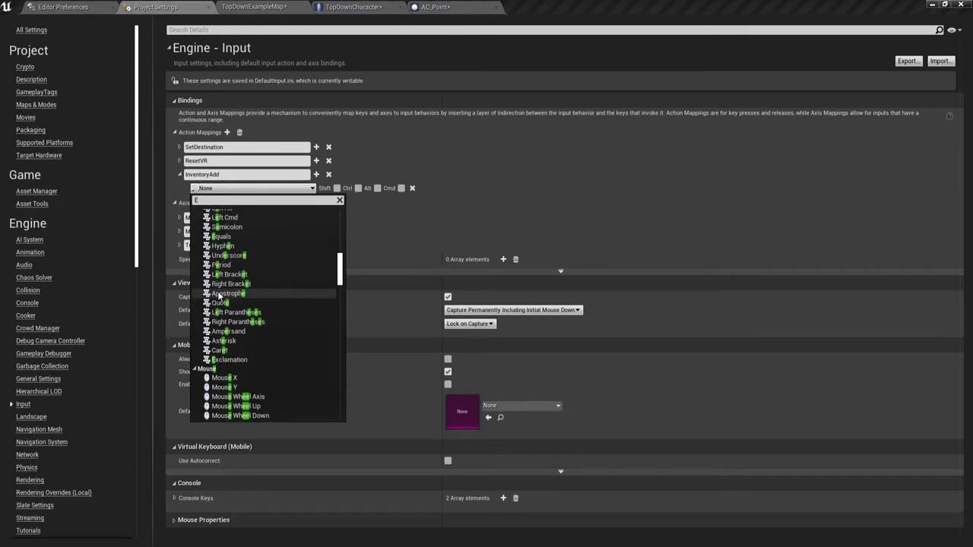
scroll(219, 296, up, 2)
scroll(219, 296, up, 2)
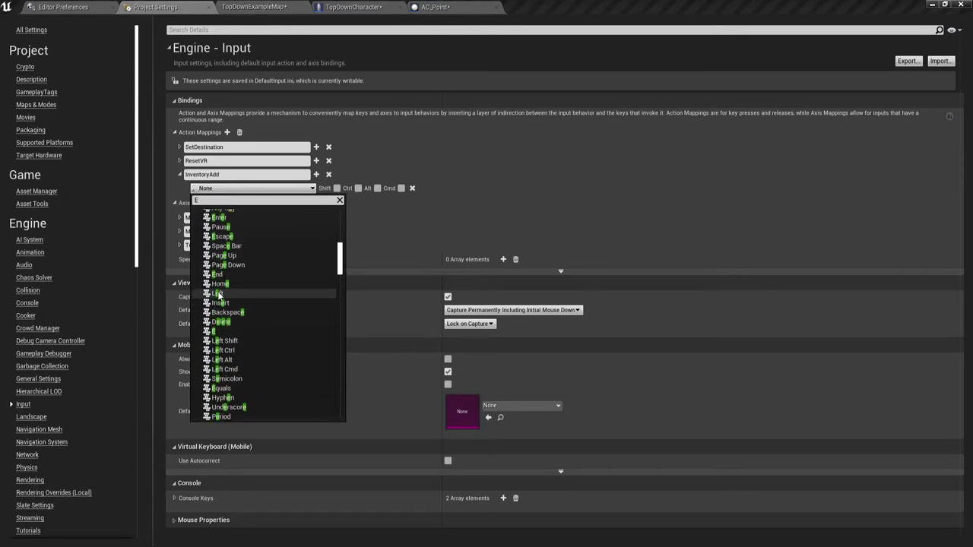
click(218, 333)
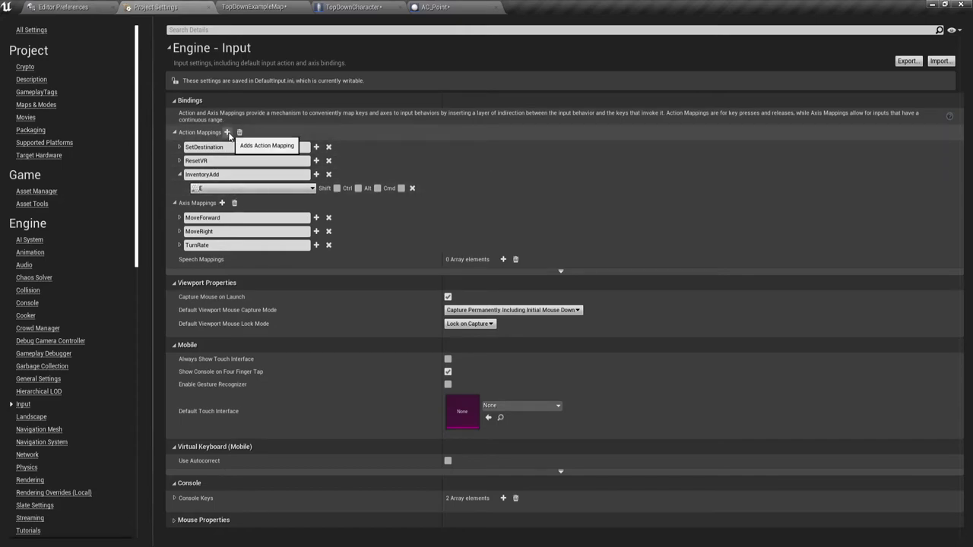
- Change the InventoryAdd binding to the F key
click(215, 189)
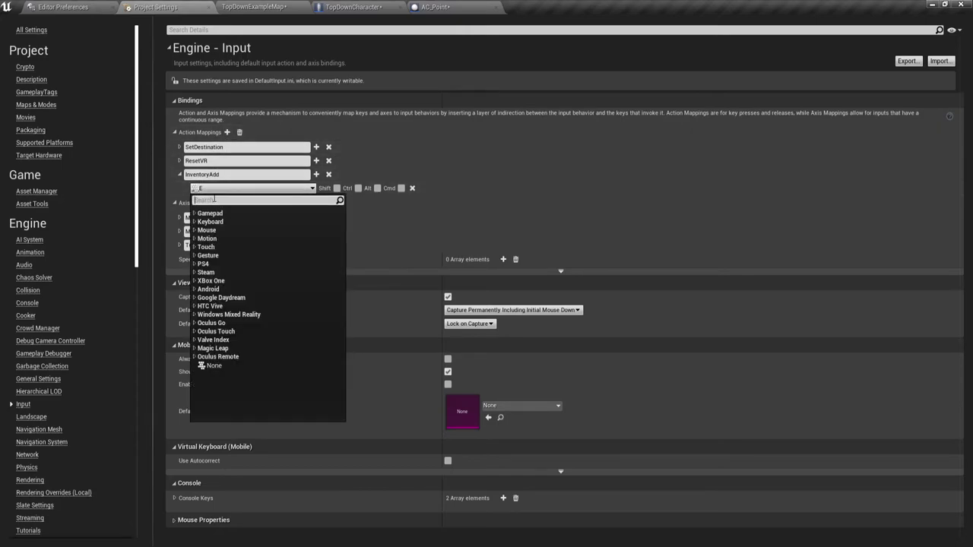
text(F)
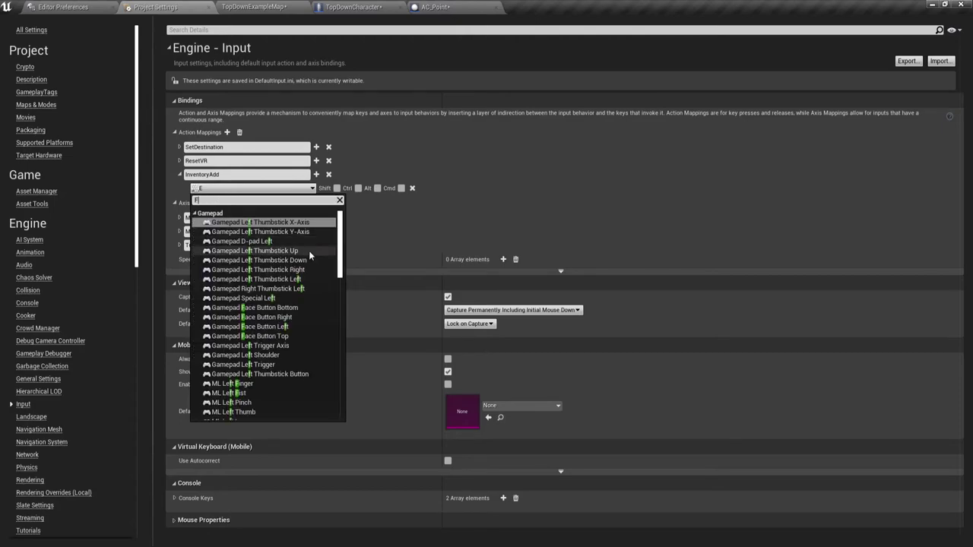
scroll(308, 251, down, 3)
scroll(309, 260, down, 2)
scroll(276, 298, down, 2)
scroll(276, 298, down, 1)
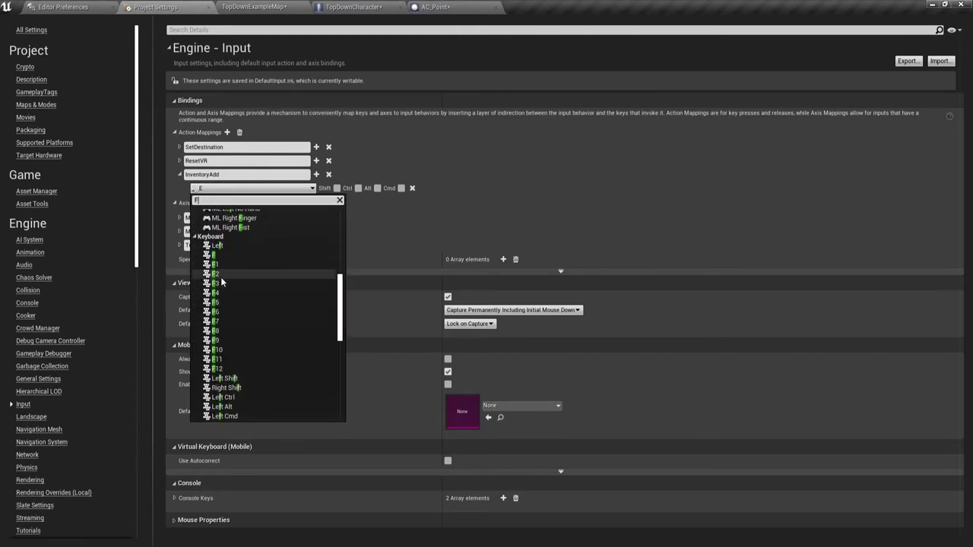
click(217, 255)
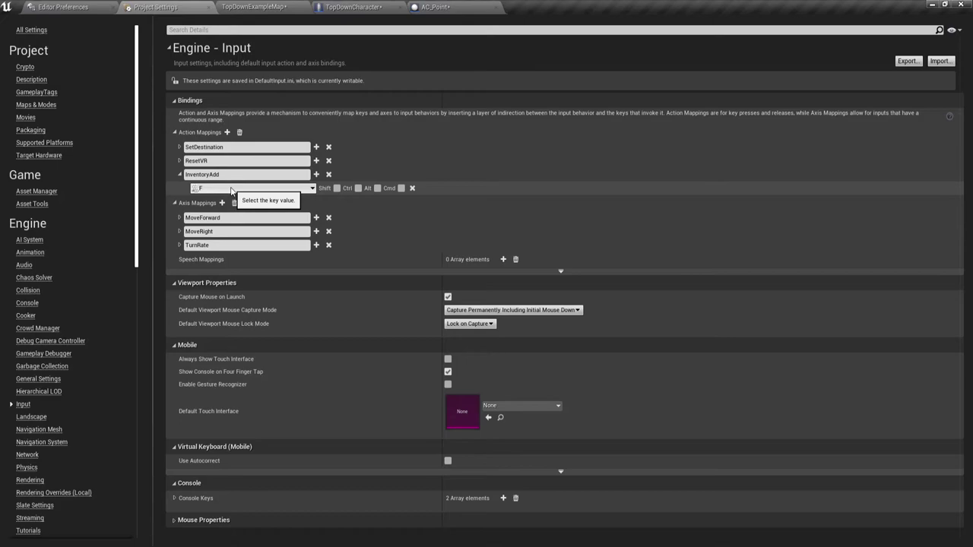
- Create an action mapping named Inventory bound to Q, then add a third mapping
click(227, 132)
click(243, 202)
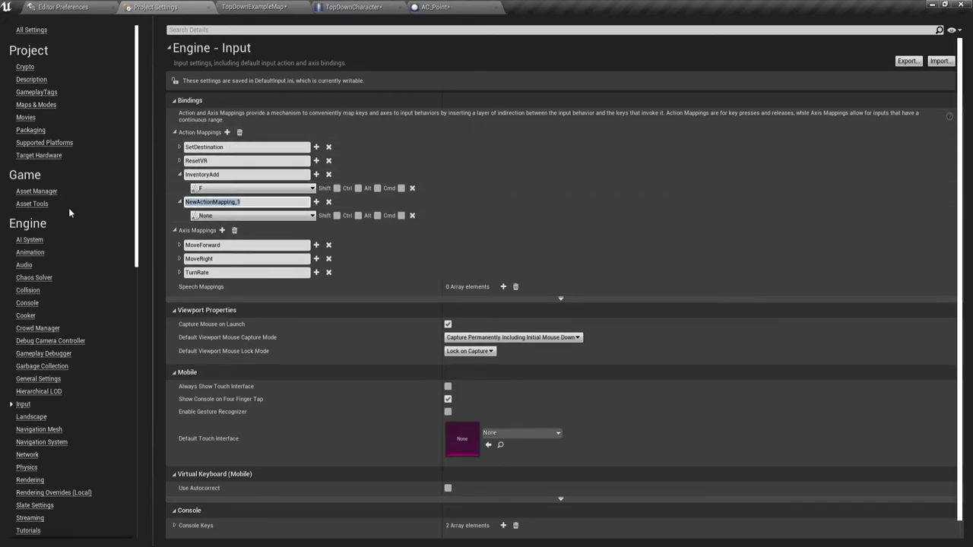
text(Inve)
text(ntory)
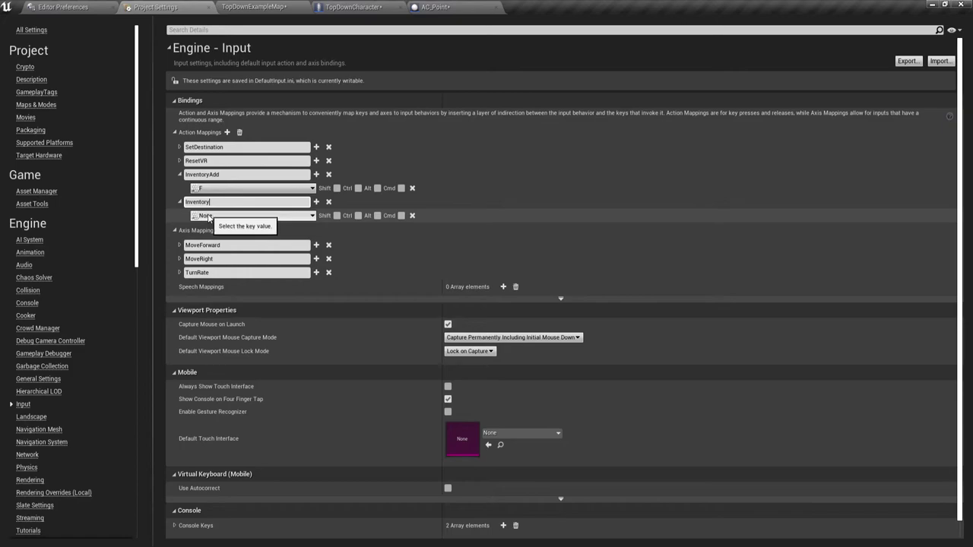
key(Return)
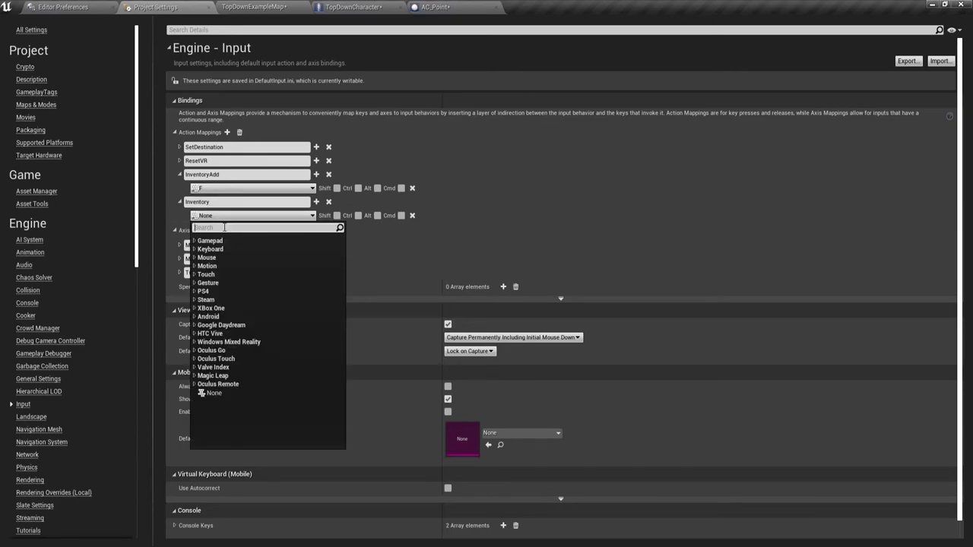
text(Q)
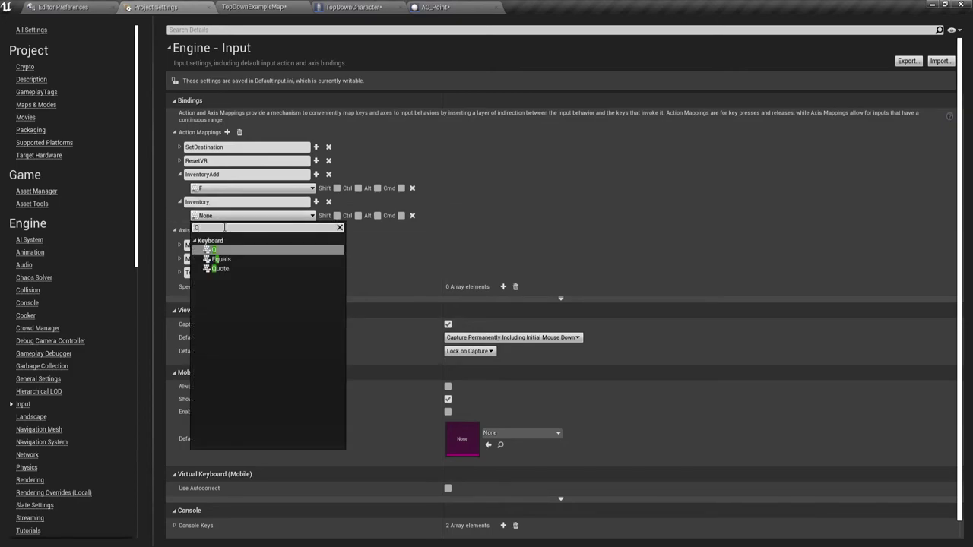
click(217, 251)
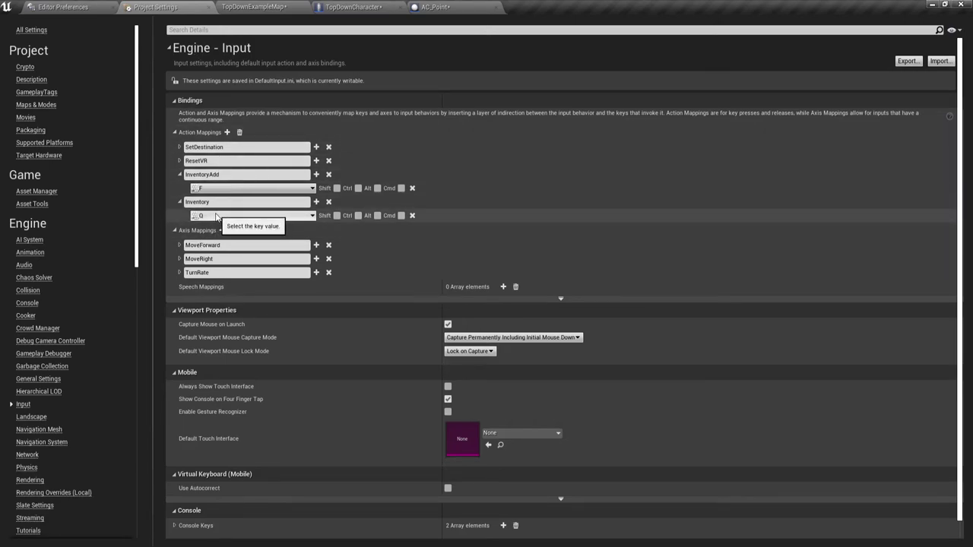
click(225, 132)
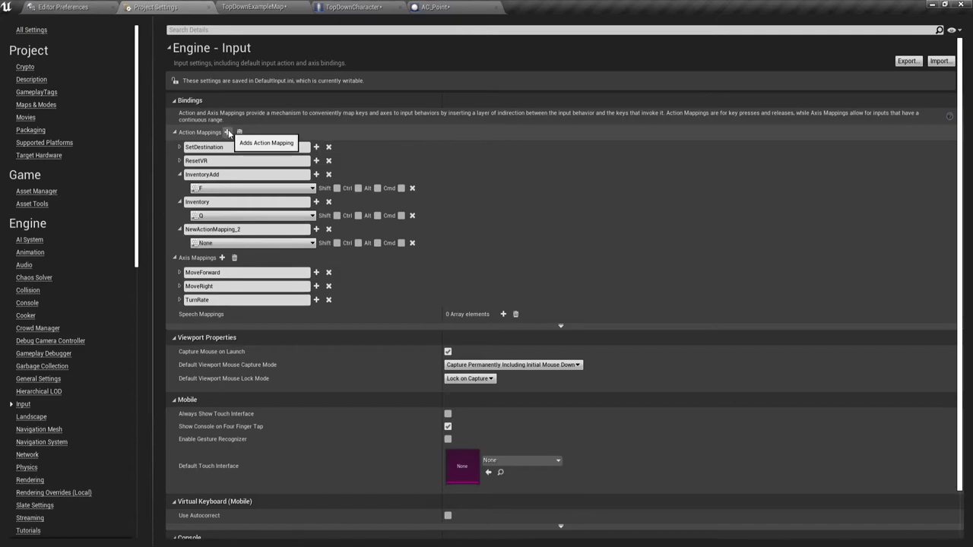
- Rename the third action mapping to InventoryRemove
click(246, 229)
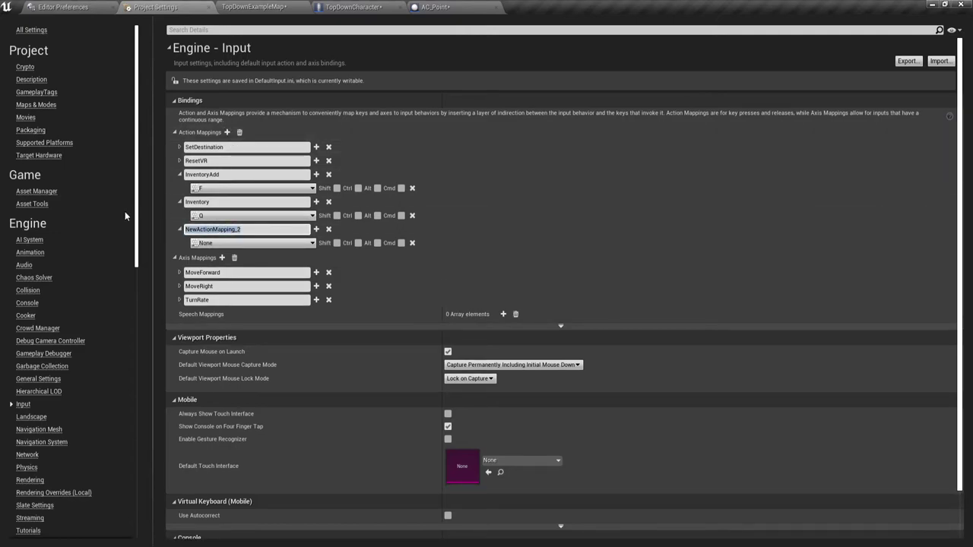
text(Inve)
text(ntoru)
key(BackSpace)
text(Re)
text(move)
key(Return)
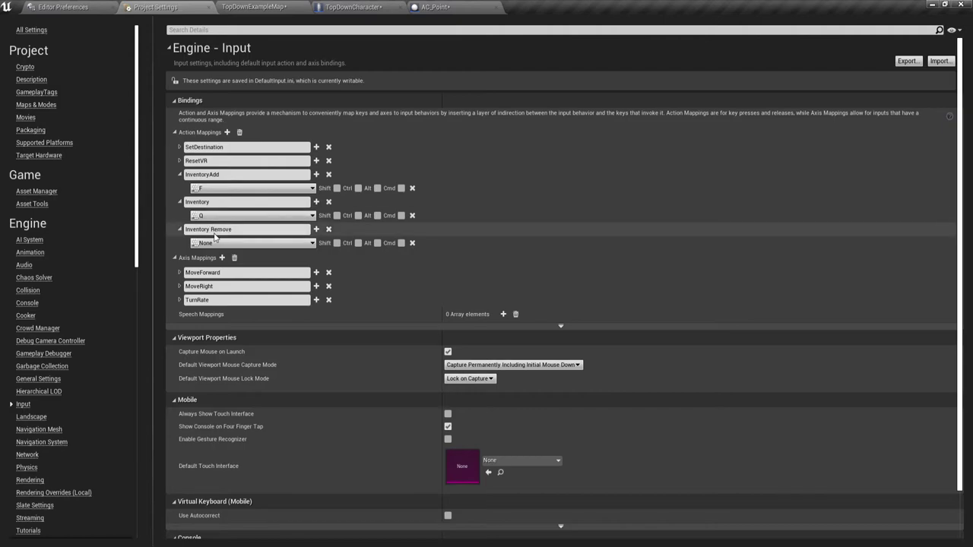
click(210, 231)
key(BackSpace)
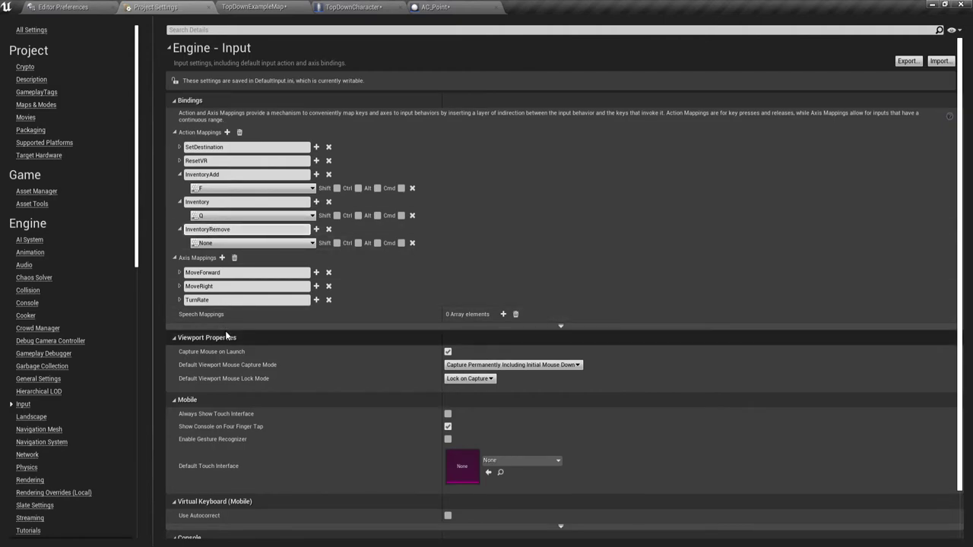
key(Return)
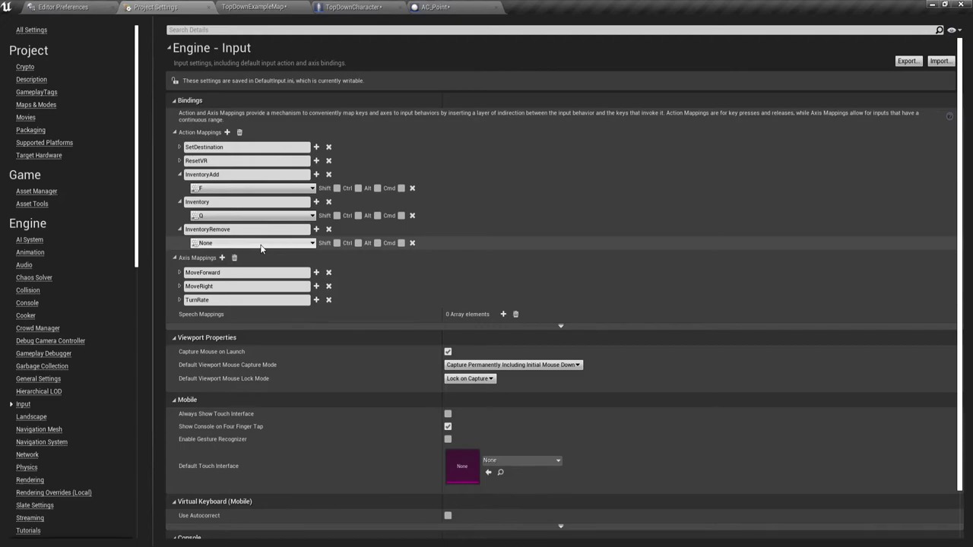
- Bind InventoryRemove to the G key and go back to AC_Point's Event Graph
click(261, 243)
text(E)
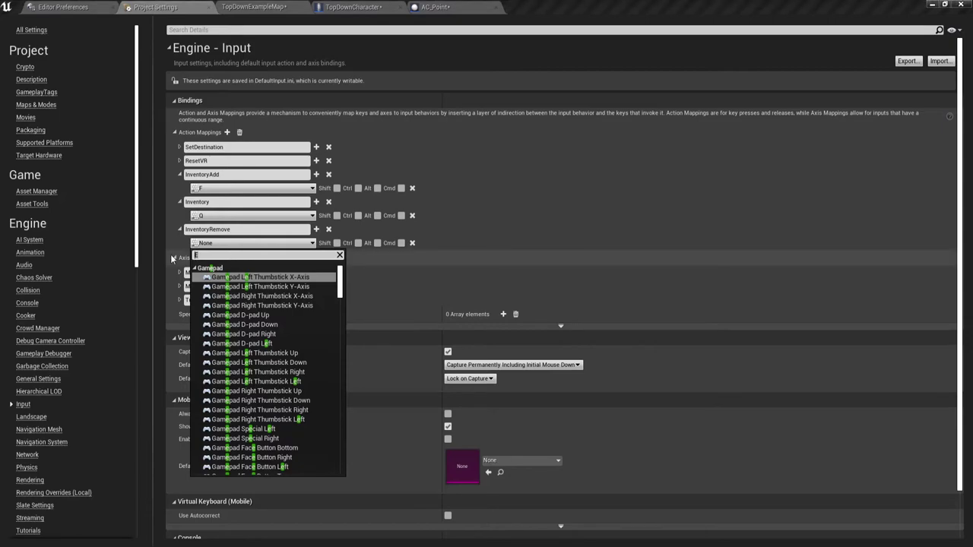
key(BackSpace)
text(G)
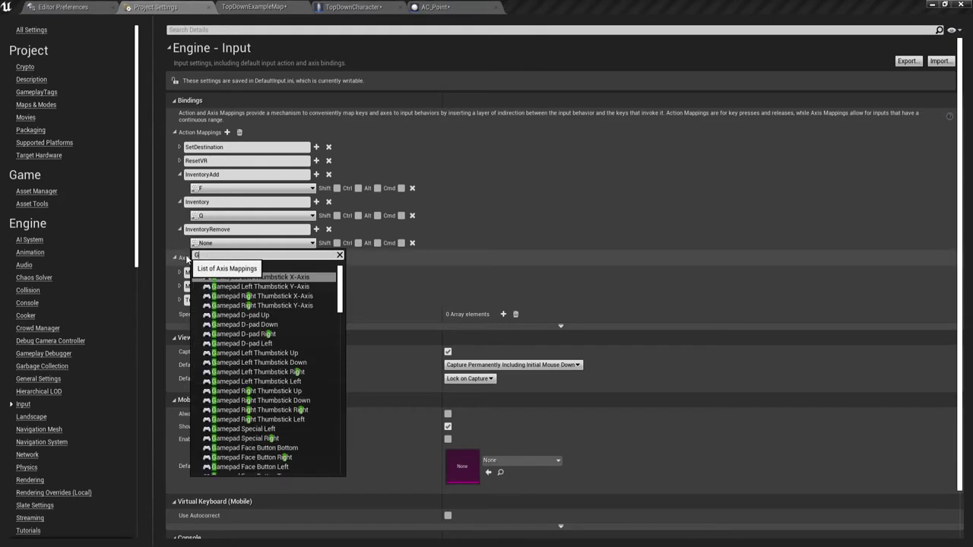
scroll(272, 347, down, 5)
scroll(272, 347, down, 5)
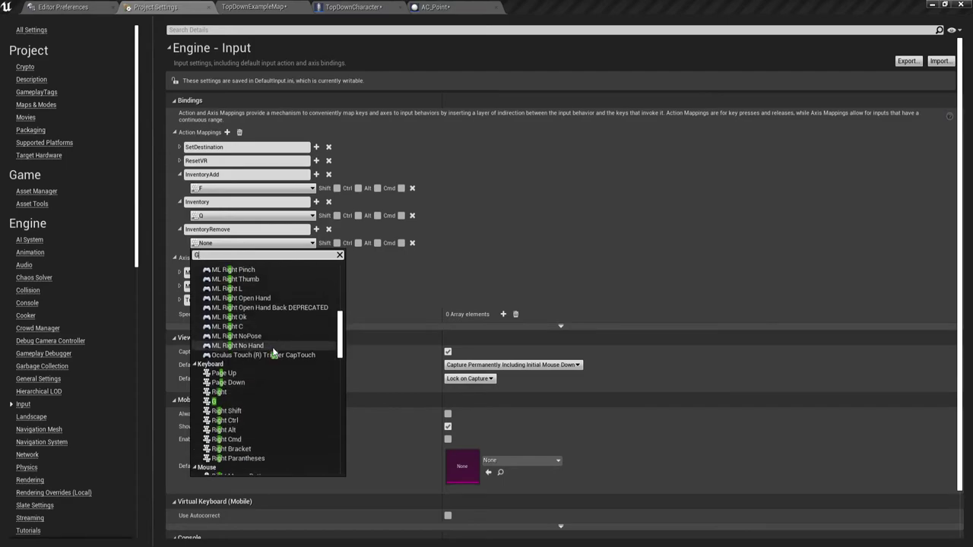
scroll(272, 358, down, 3)
scroll(228, 339, down, 2)
click(217, 338)
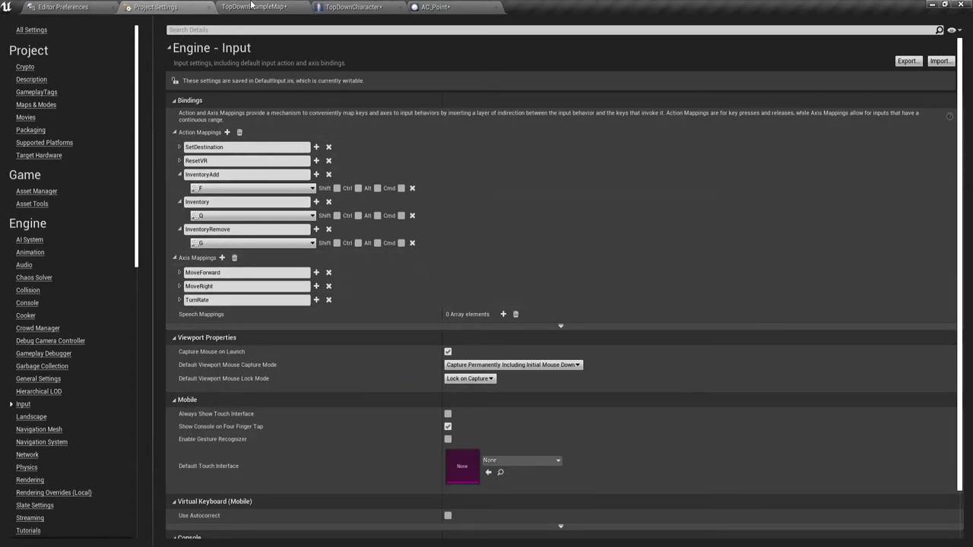
click(455, 6)
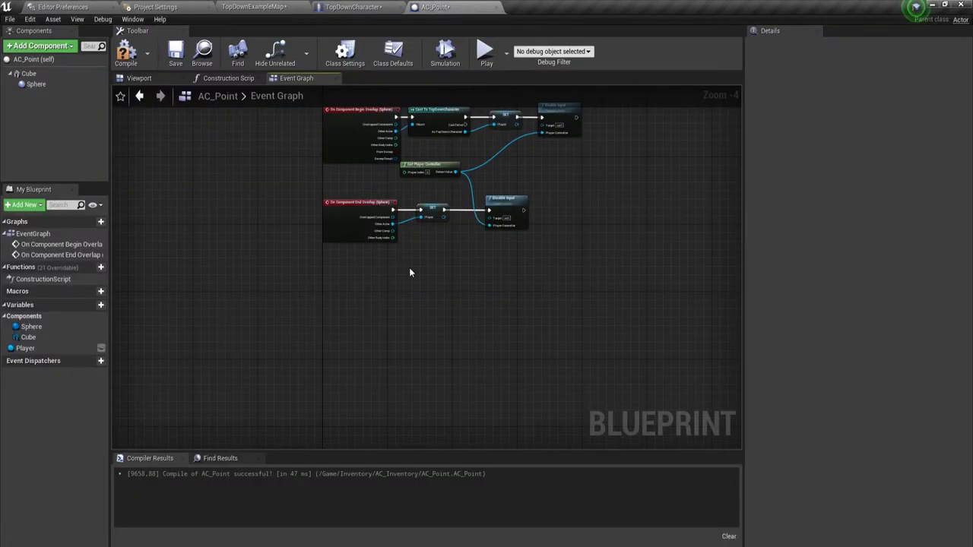
- Add an InputAction InventoryAdd event node to AC_Point's graph, using the name copied from Input settings
right_drag(456, 277, 450, 220)
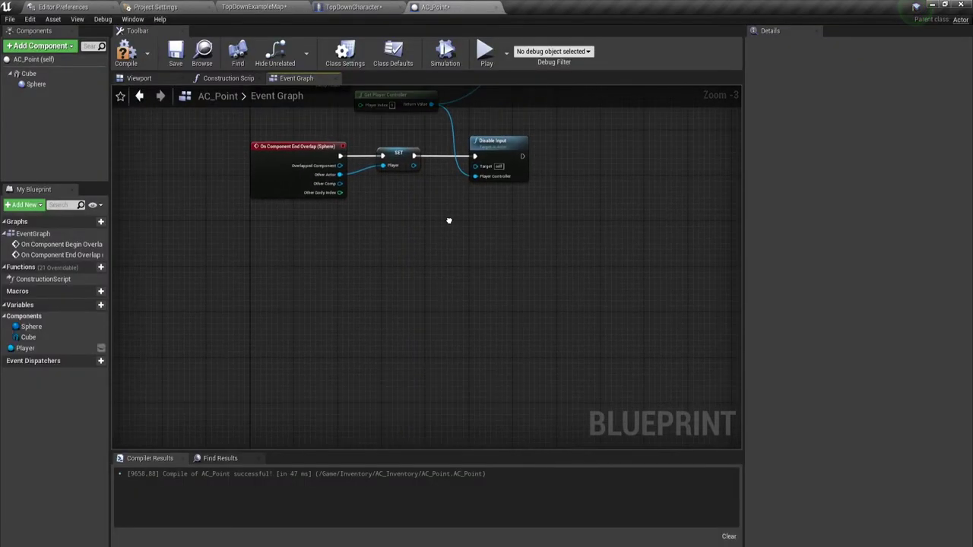
right_click(296, 310)
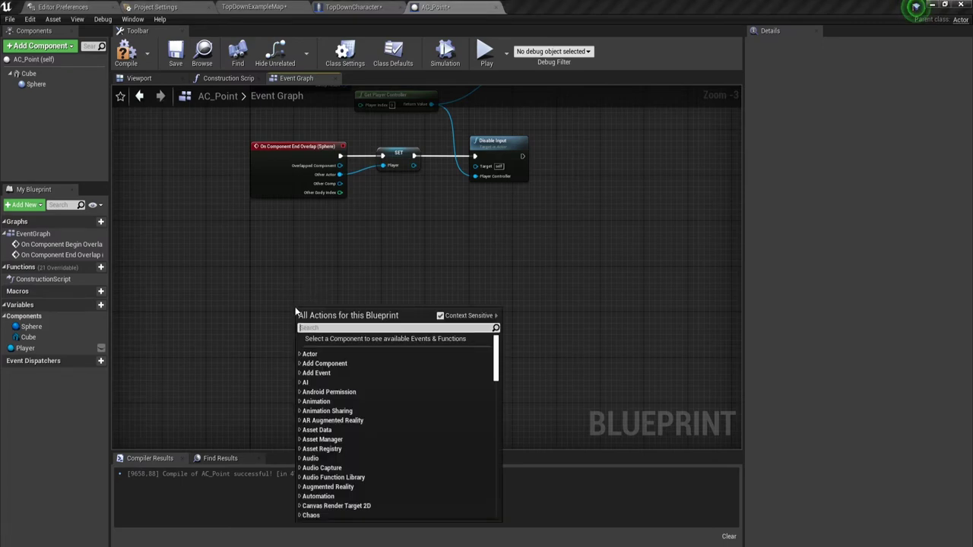
click(171, 7)
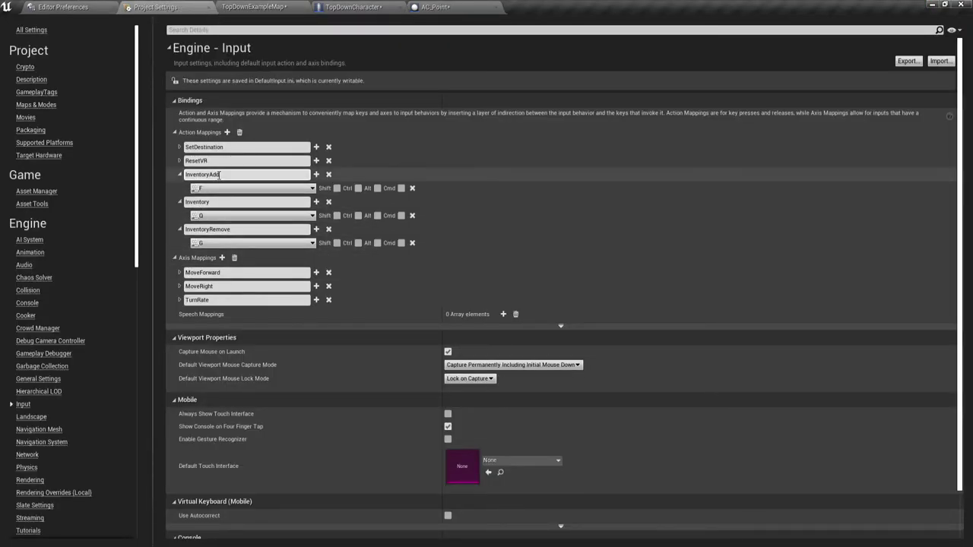
double_click(210, 174)
key(ctrl+c)
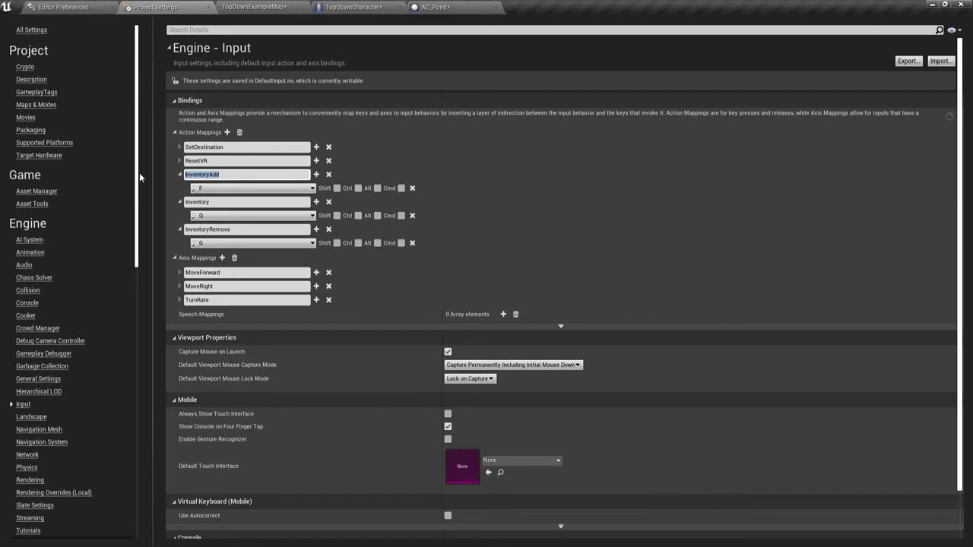
click(437, 7)
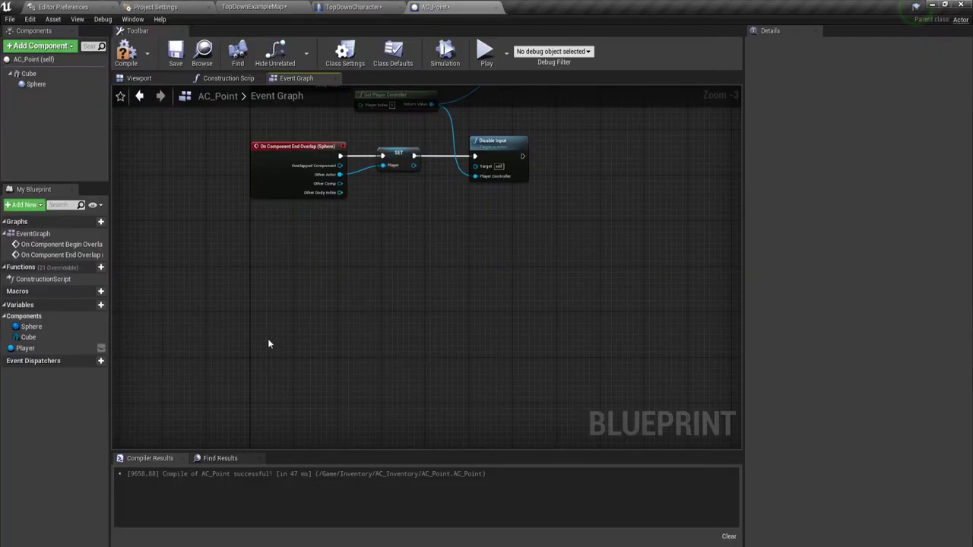
right_click(280, 286)
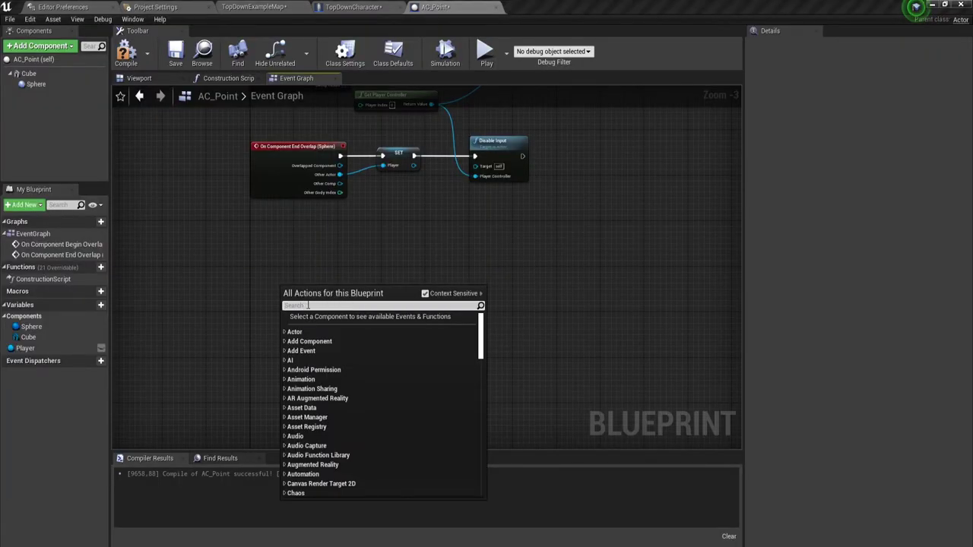
key(ctrl+v)
click(325, 343)
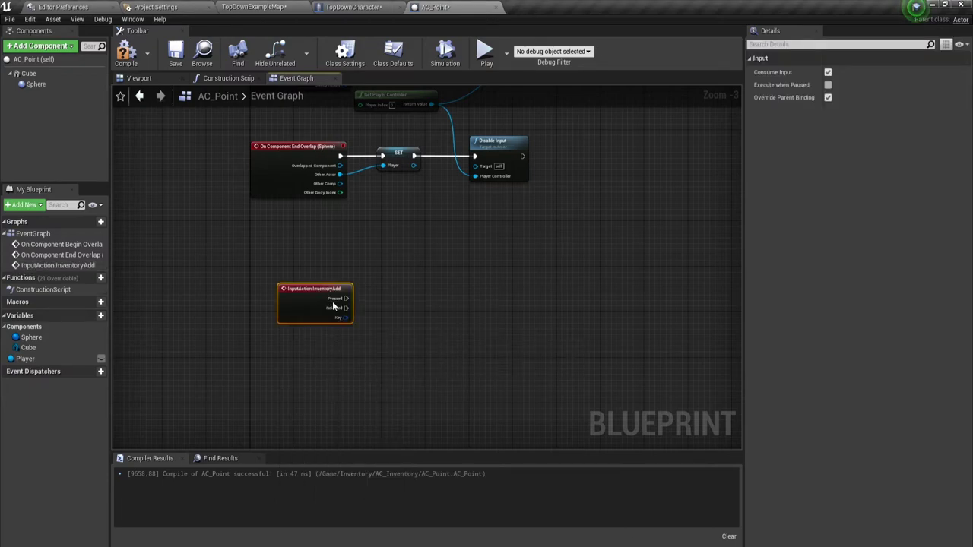
- Frame the new InventoryAdd node and test connections from its Pressed pin without adding any nodes
scroll(322, 365, up, 3)
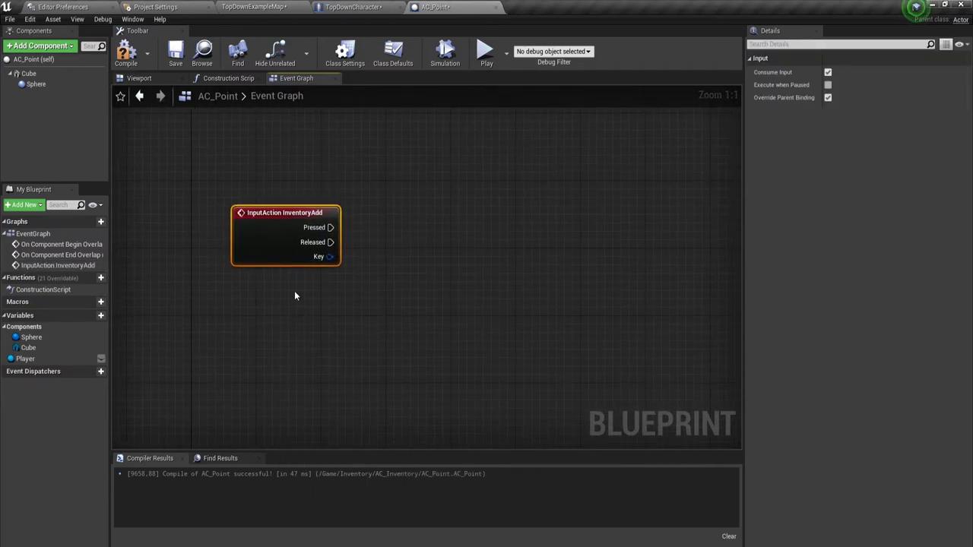
mouse_move(362, 259)
right_down()
mouse_move(287, 294)
mouse_move(286, 307)
right_up()
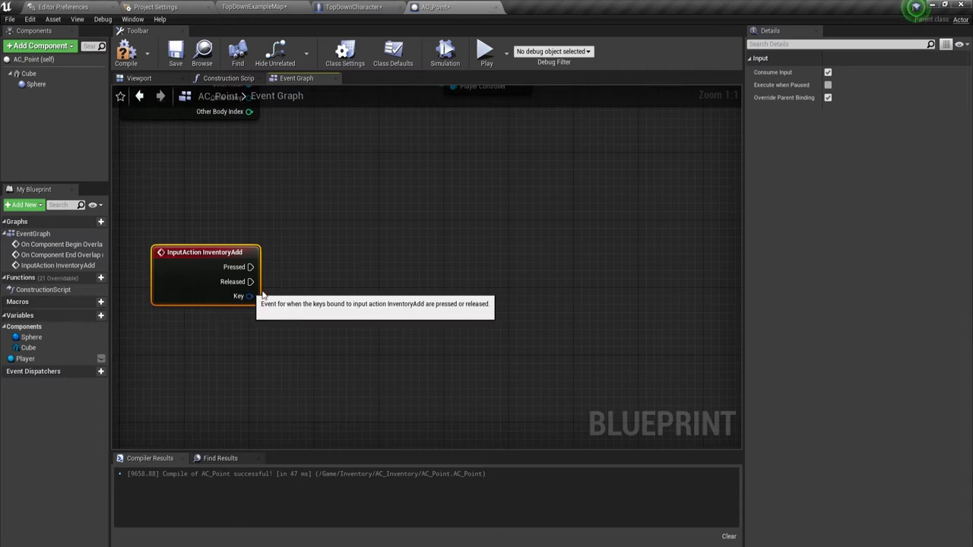
right_drag(307, 260, 309, 287)
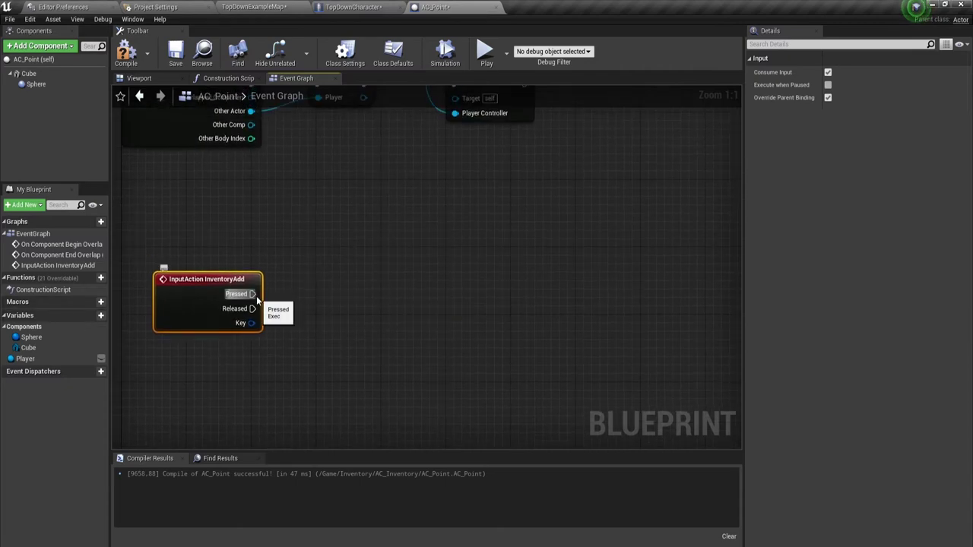
drag(253, 293, 414, 292)
click(421, 259)
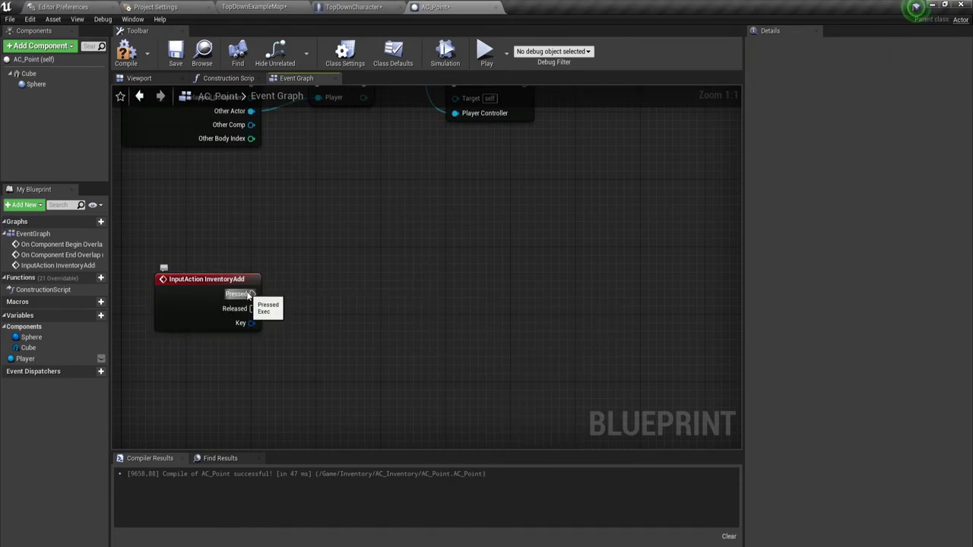
drag(252, 294, 464, 293)
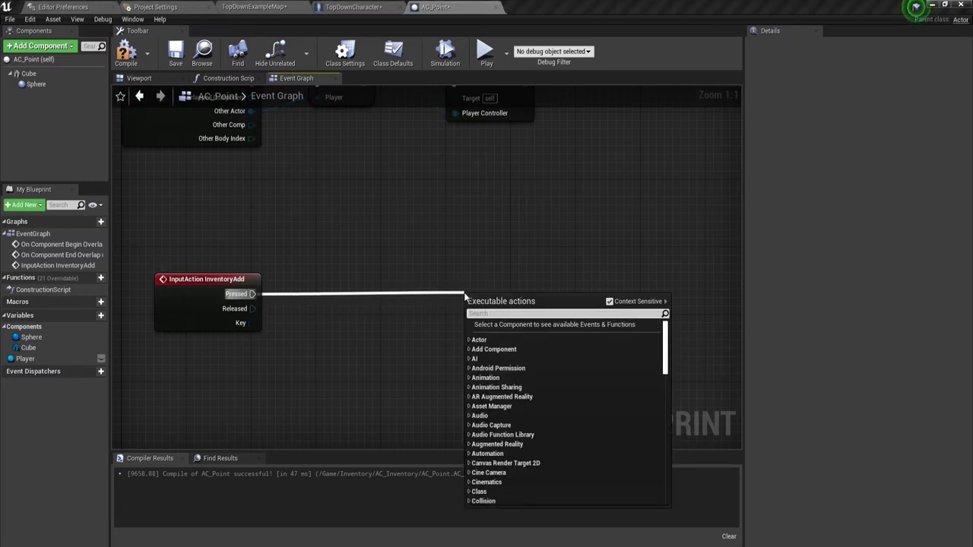
click(448, 265)
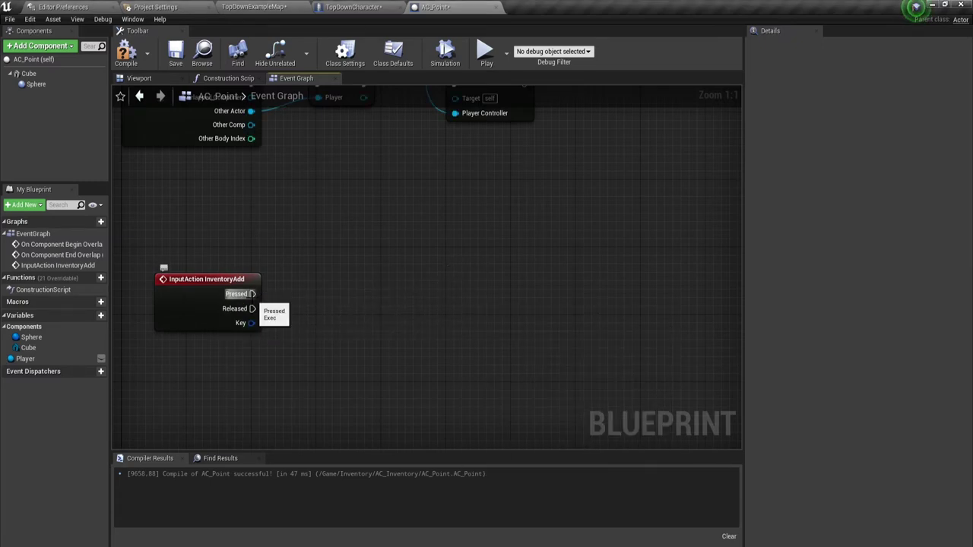
drag(252, 294, 288, 294)
key(Escape)
click(206, 279)
mouse_move(137, 223)
mouse_down()
mouse_move(275, 388)
mouse_move(305, 389)
mouse_up()
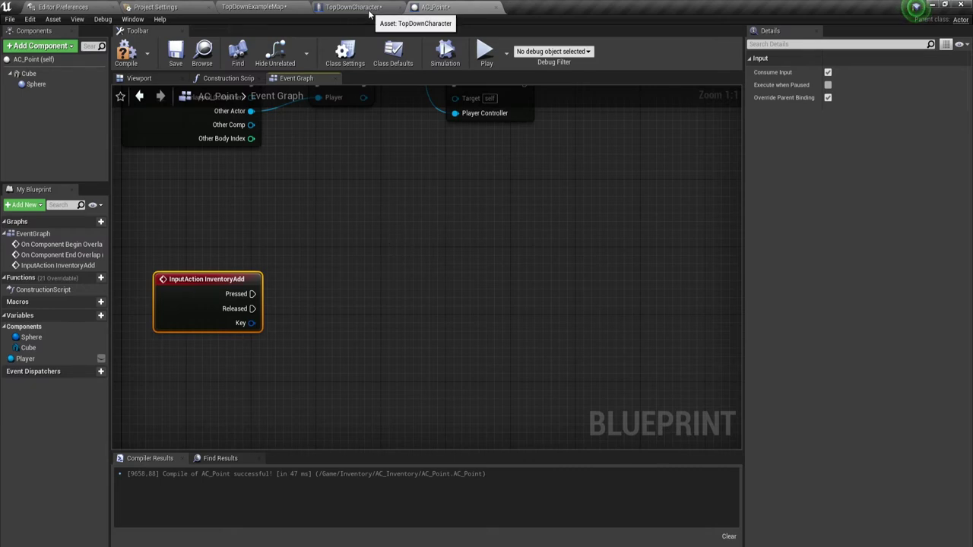
click(339, 244)
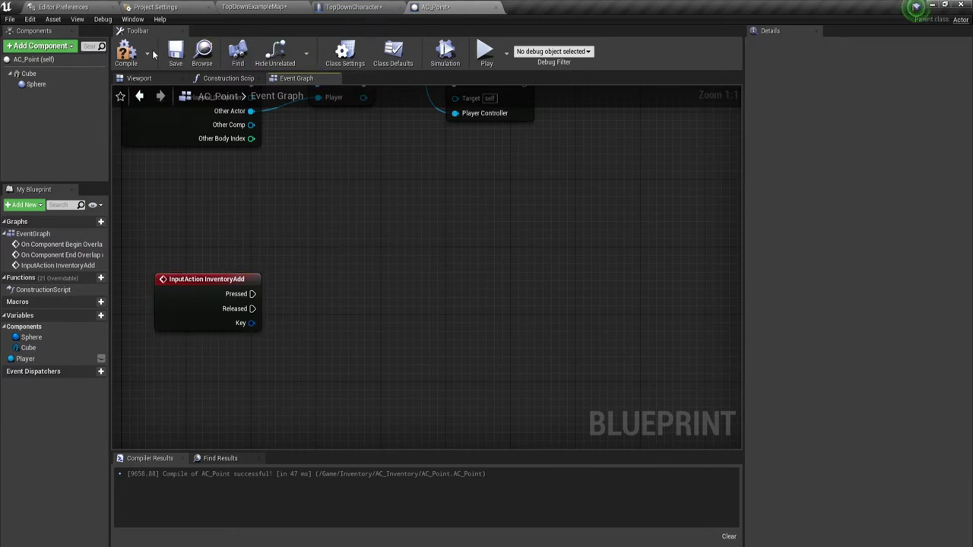
- Compile and save AC_Point, then return to the TopDownExampleMap level
click(126, 51)
click(176, 50)
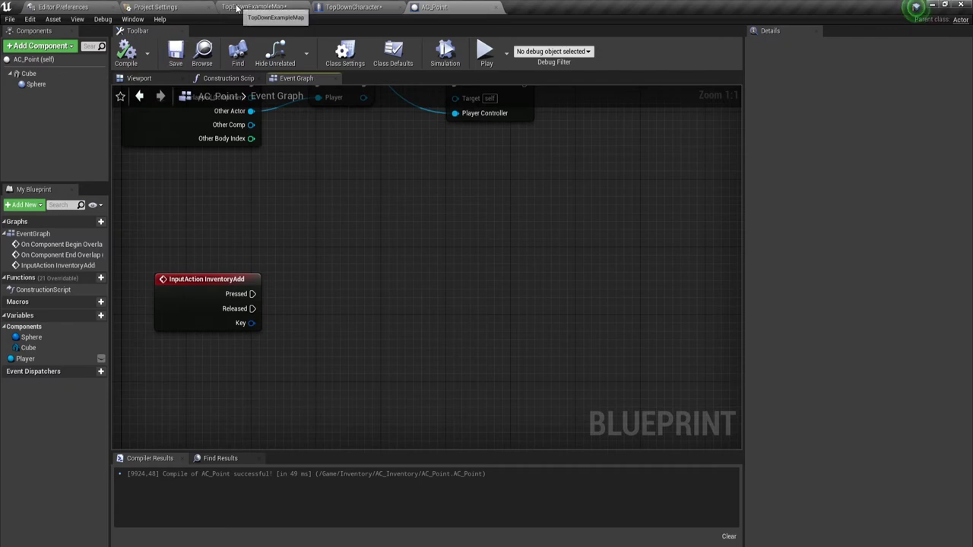
click(245, 9)
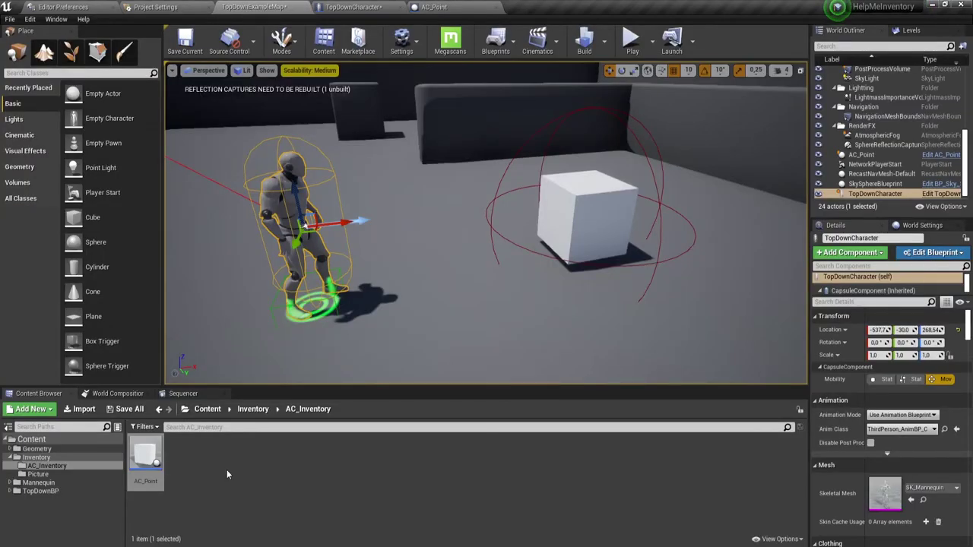
- In Content/Inventory, create a Blueprint Interface asset named PlayerInterfaceInv
click(254, 409)
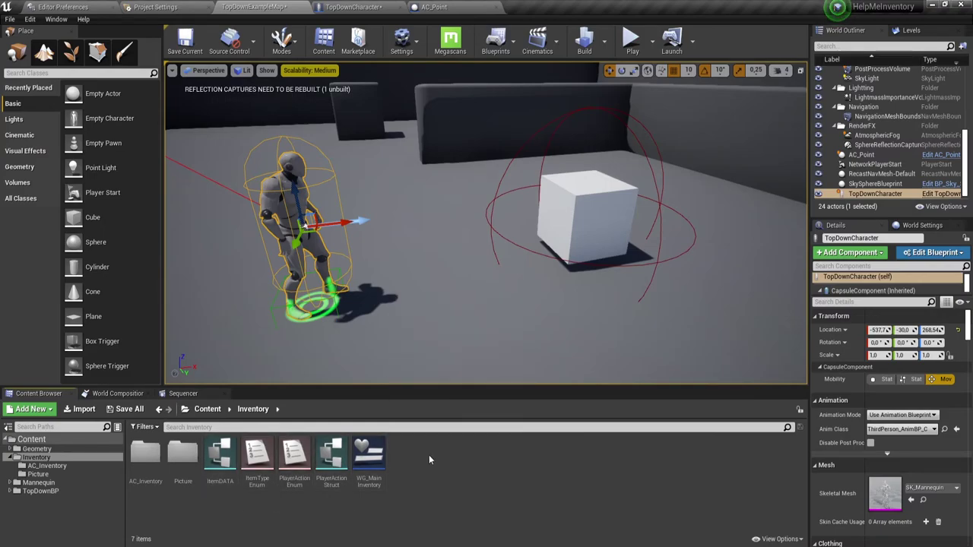
right_click(405, 468)
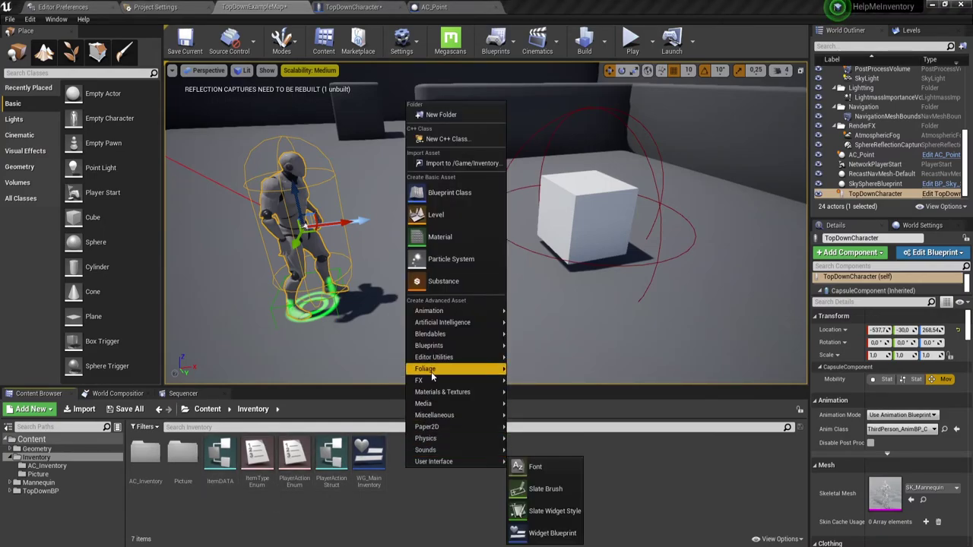
mouse_move(444, 351)
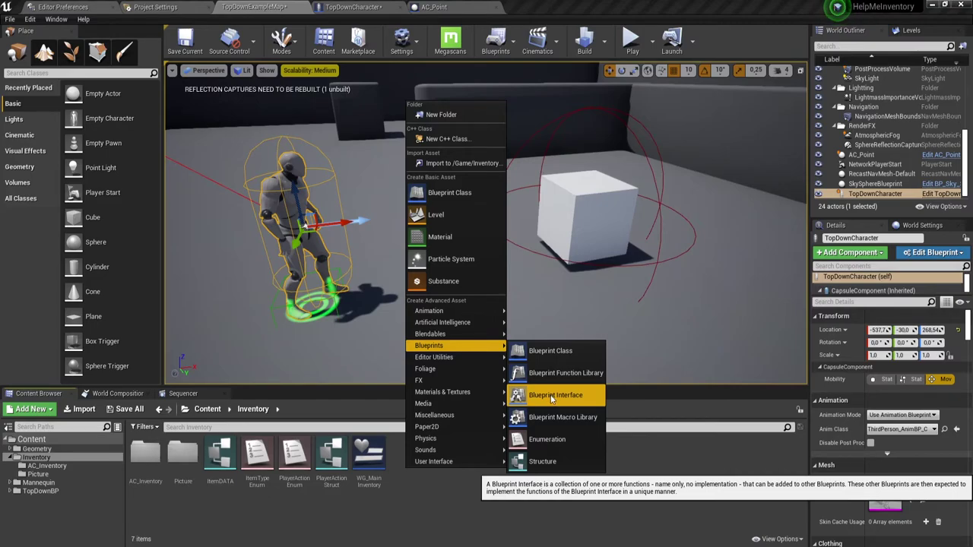
click(553, 397)
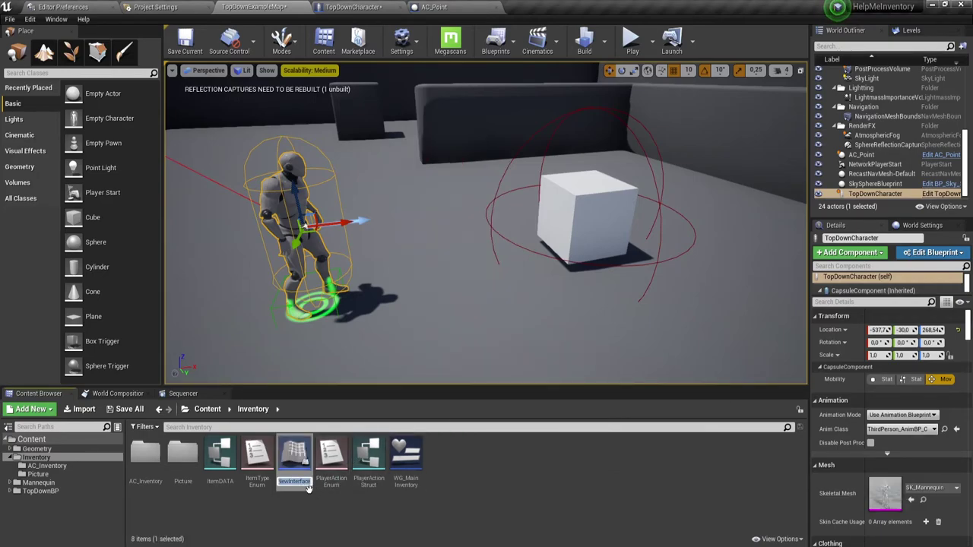
key(BackSpace)
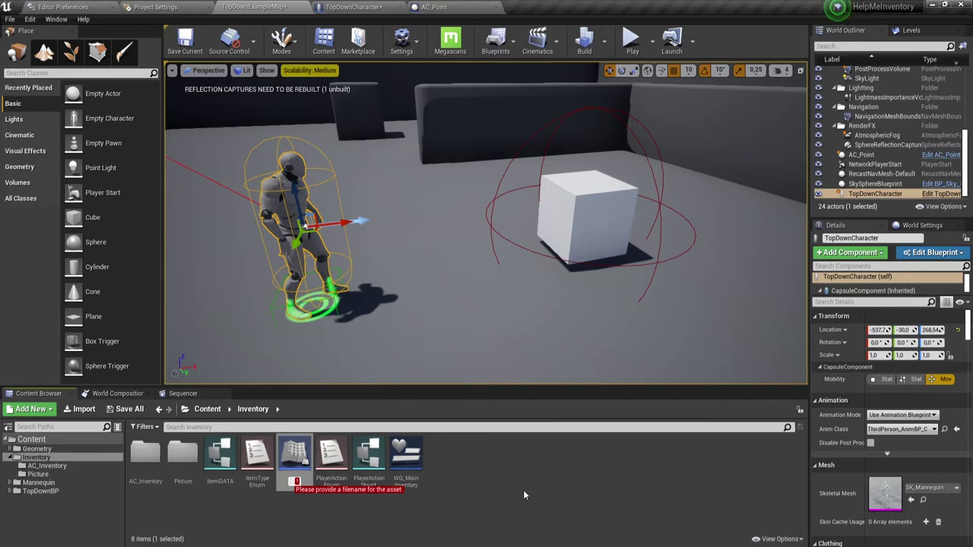
text(Pl)
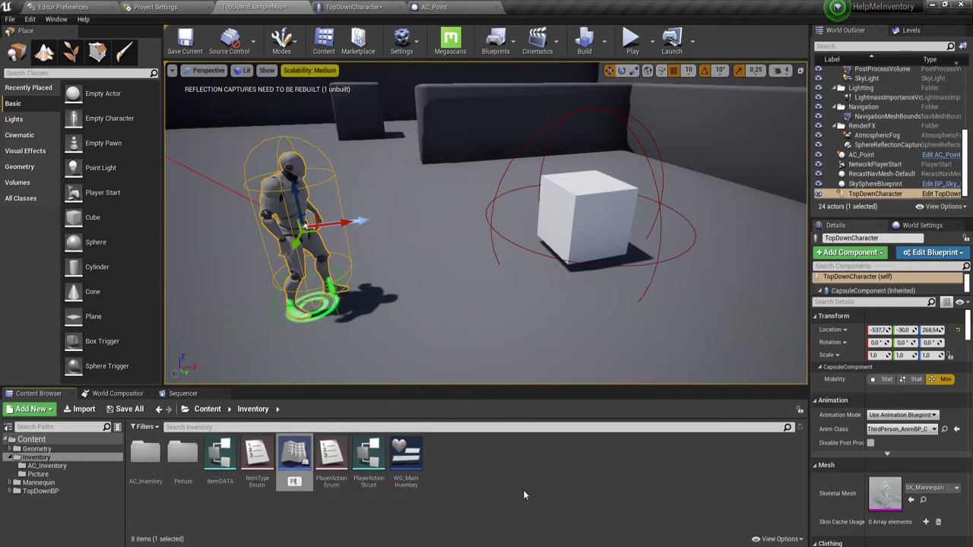
text(ayer)
text(Interf)
text(ace)
text(Inv)
key(Return)
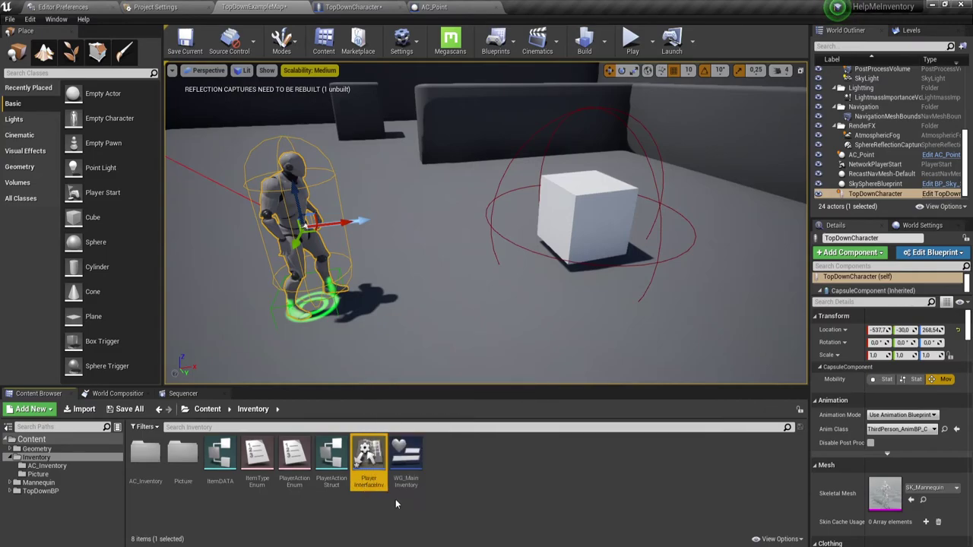
- Duplicate PlayerInterfaceInv and name the copy ItemInterface
right_click(367, 449)
click(415, 252)
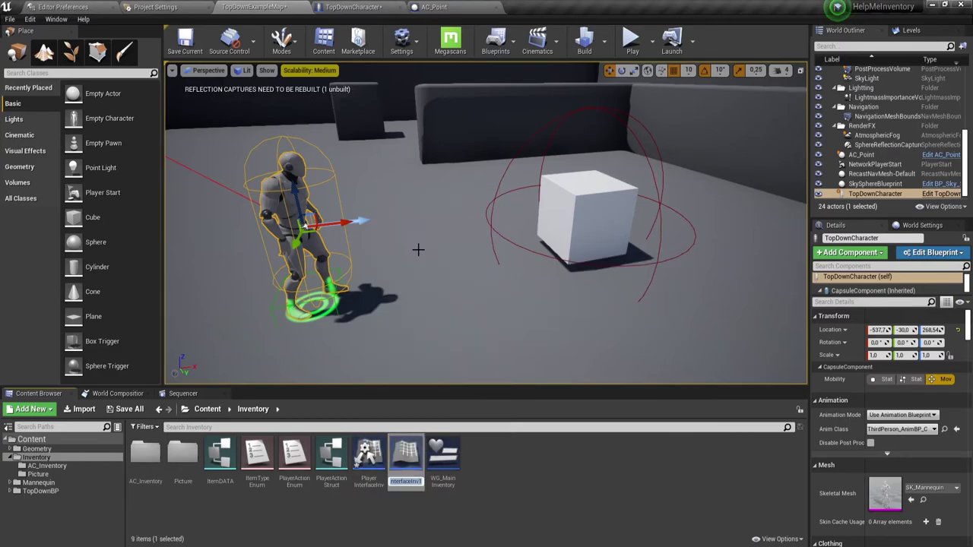
key(BackSpace)
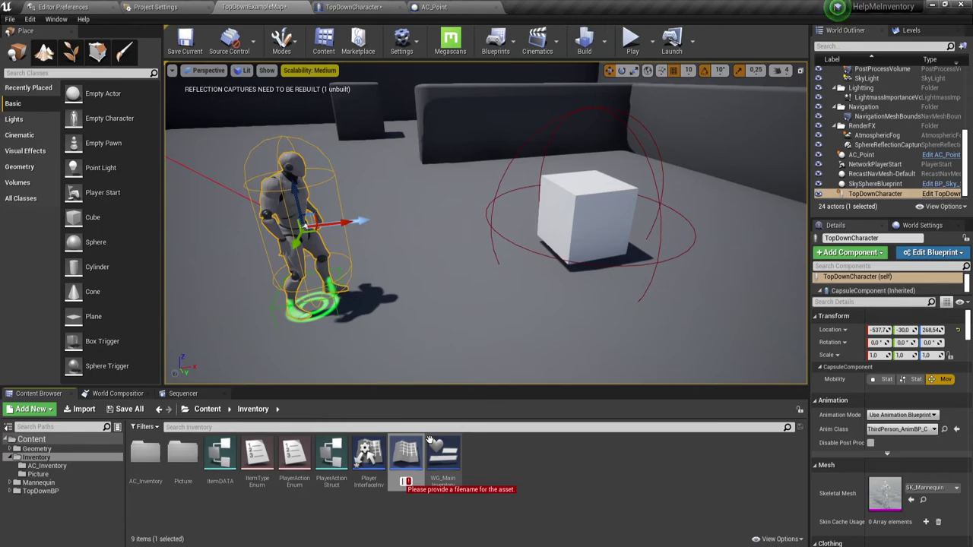
text(Ite)
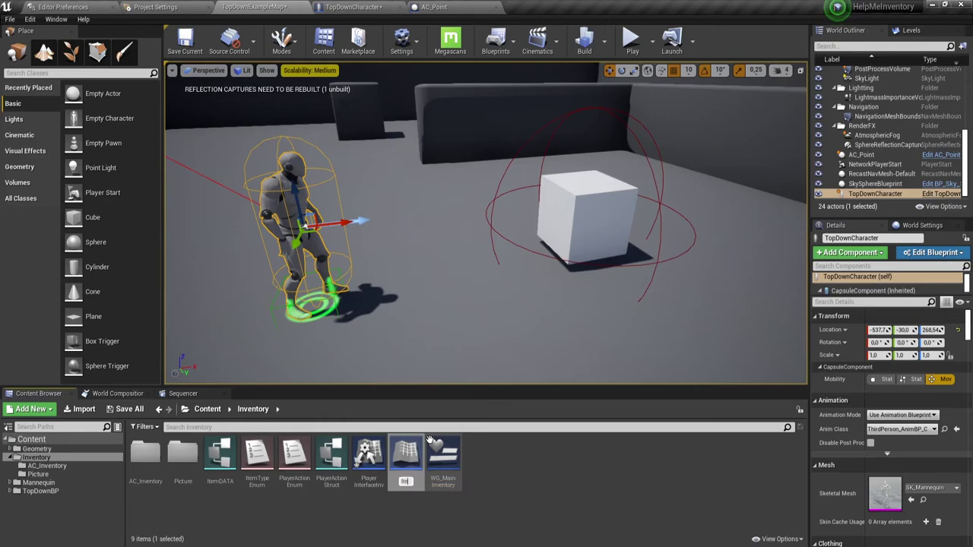
text(mInte)
text(rfac)
text(e)
key(Return)
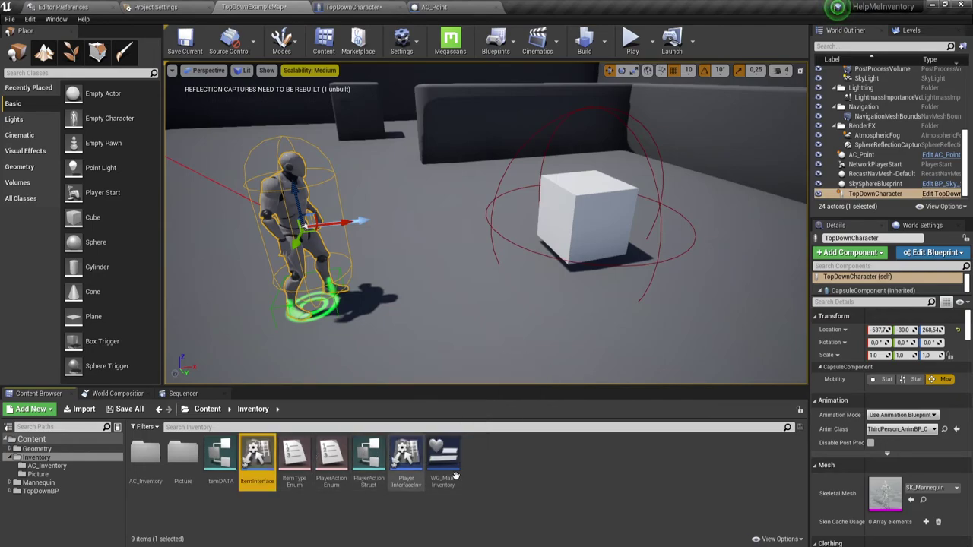
- Open PlayerInterfaceInv and rename its first function to ActionInventory
double_click(407, 454)
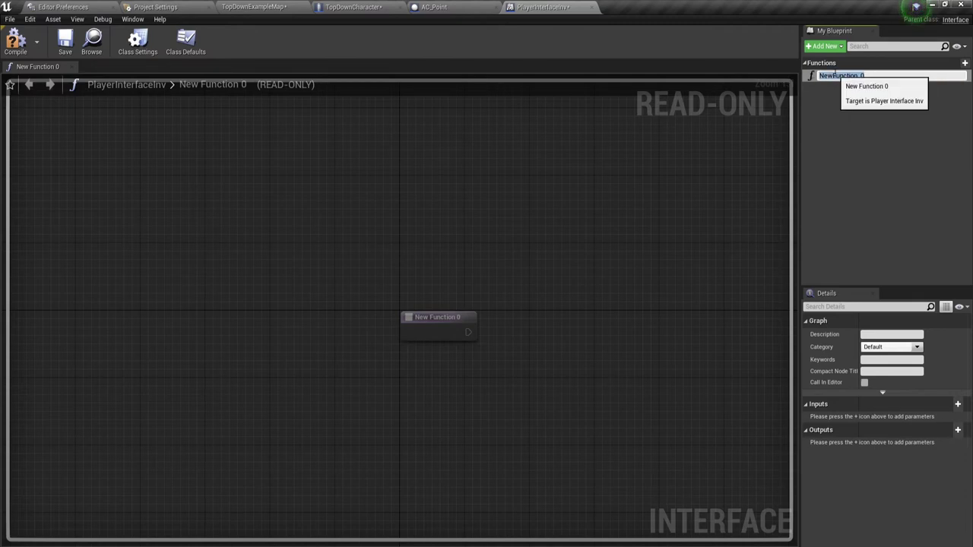
text(Action)
key(Return)
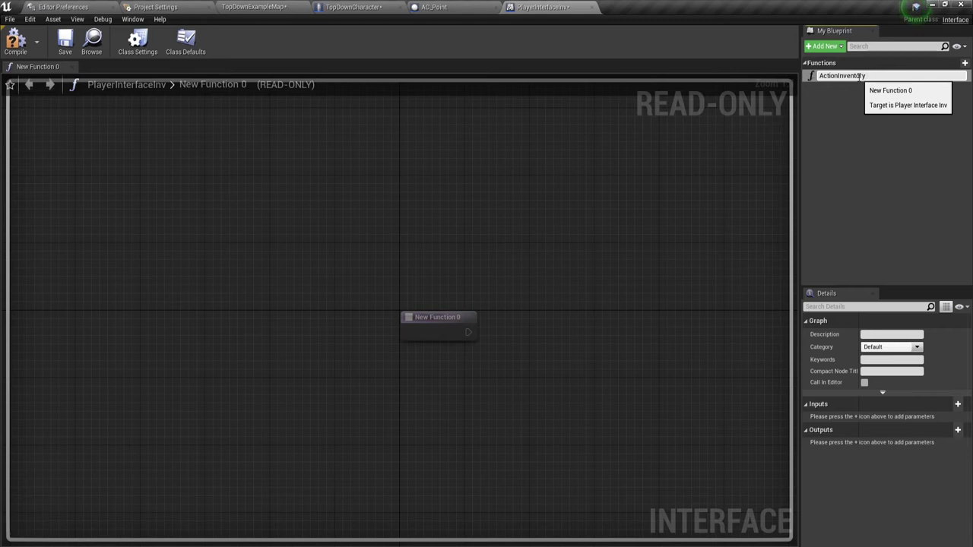
key(Return)
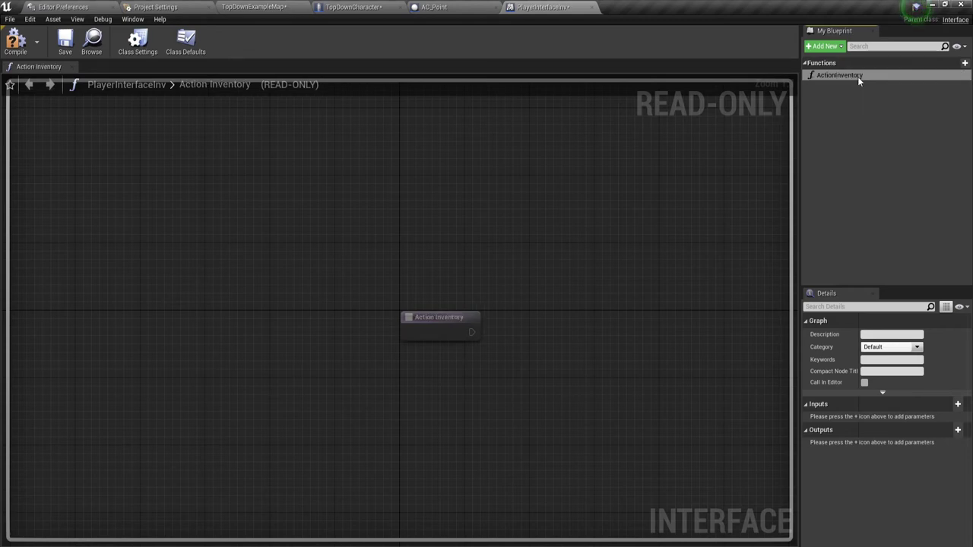
- Add a second function named GetItemInventory, then reselect ActionInventory
click(949, 63)
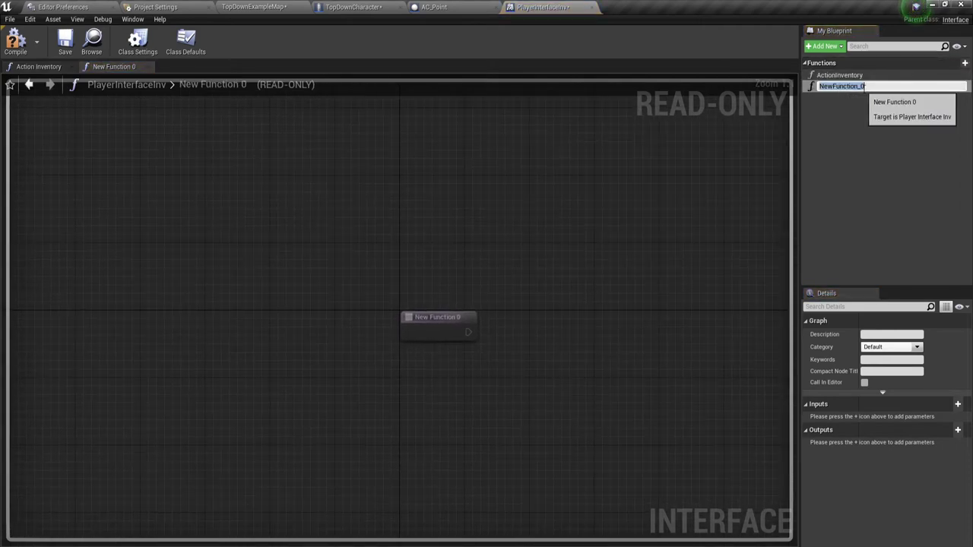
text(G)
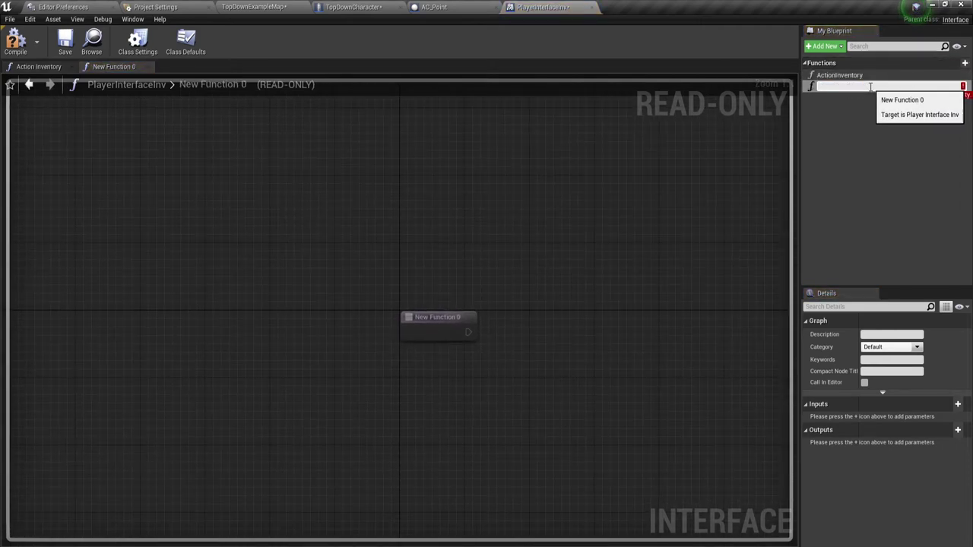
text(etItem)
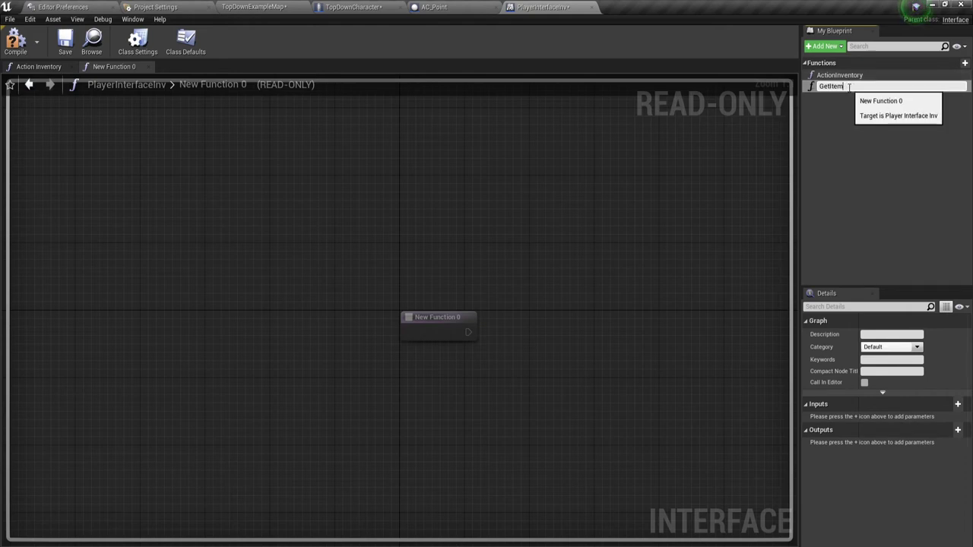
text(Inven)
text(tory)
key(Return)
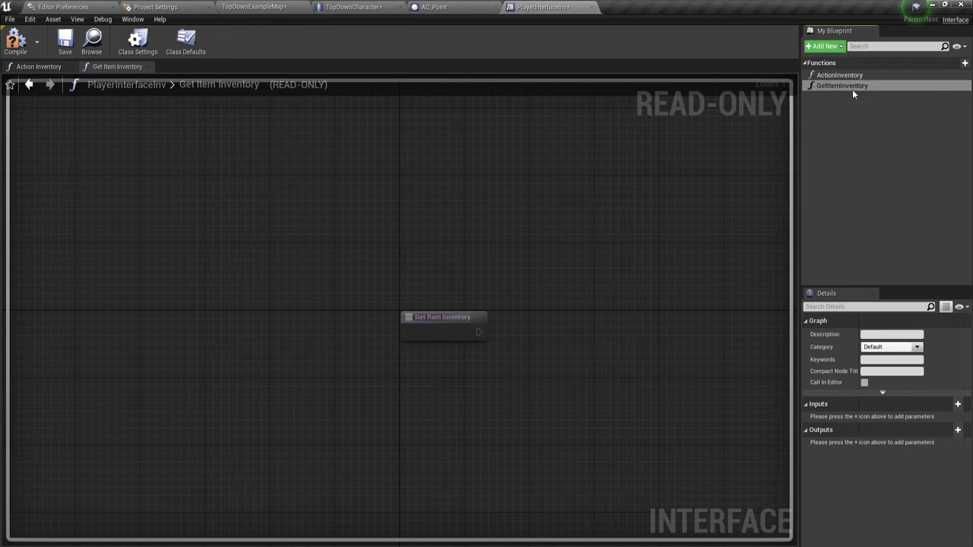
click(855, 76)
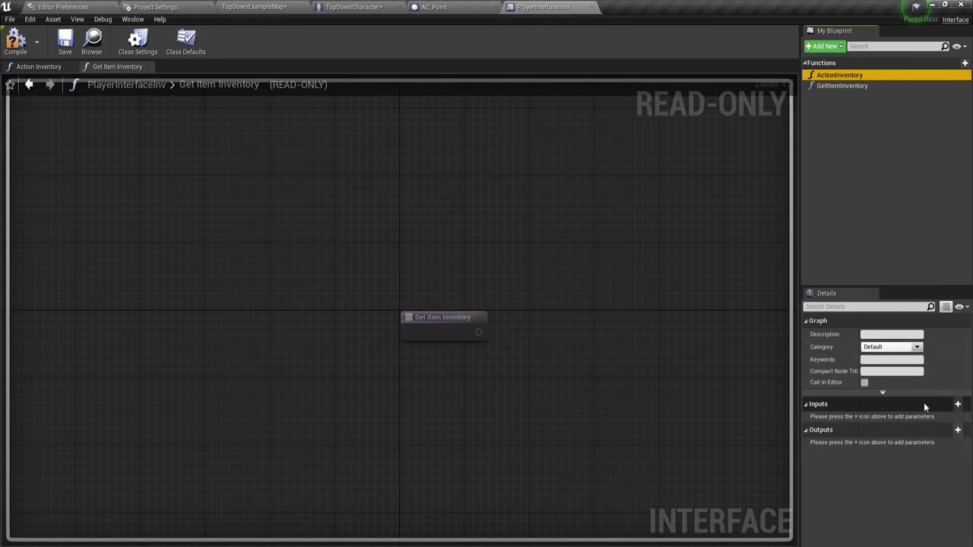
- Add an input to ActionInventory and name it Action, after checking the PlayerActionEnum asset
click(959, 405)
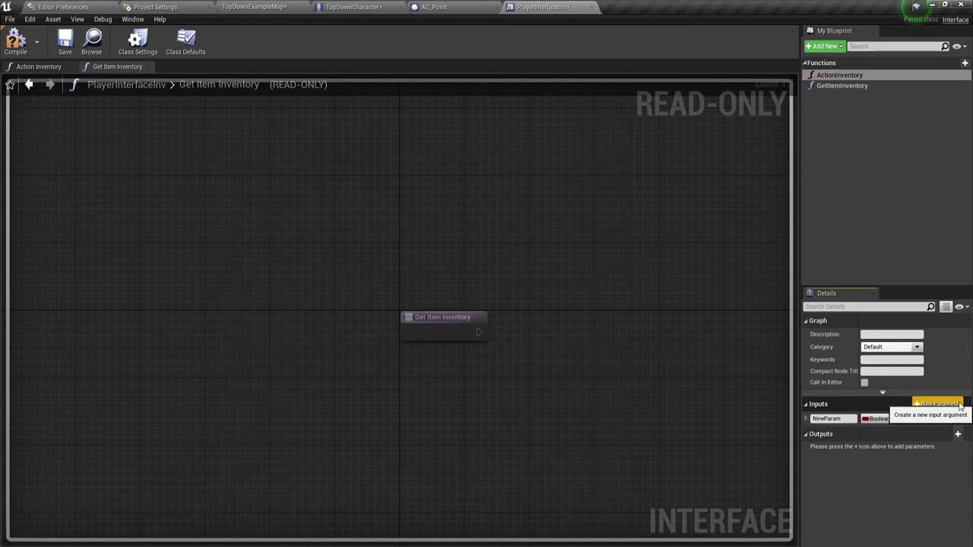
click(850, 419)
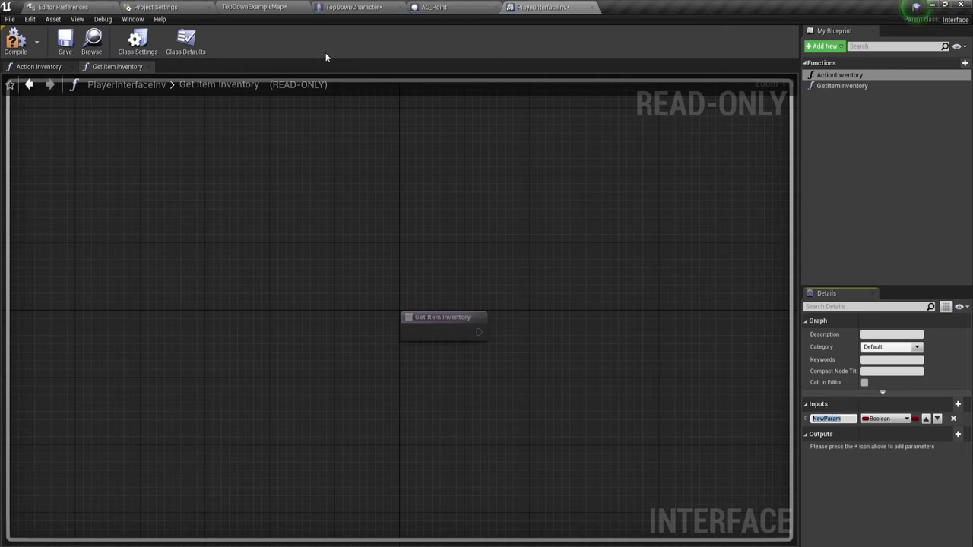
click(262, 7)
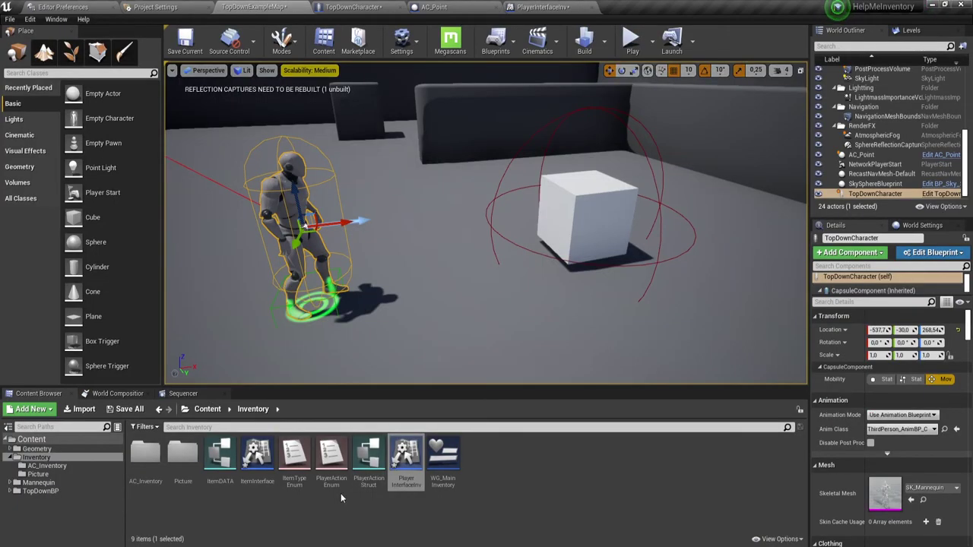
click(328, 458)
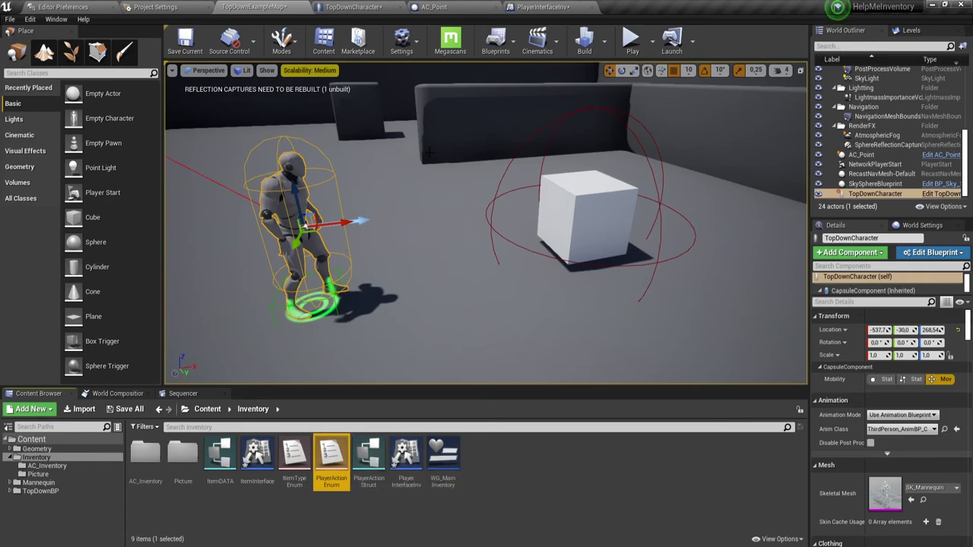
click(544, 7)
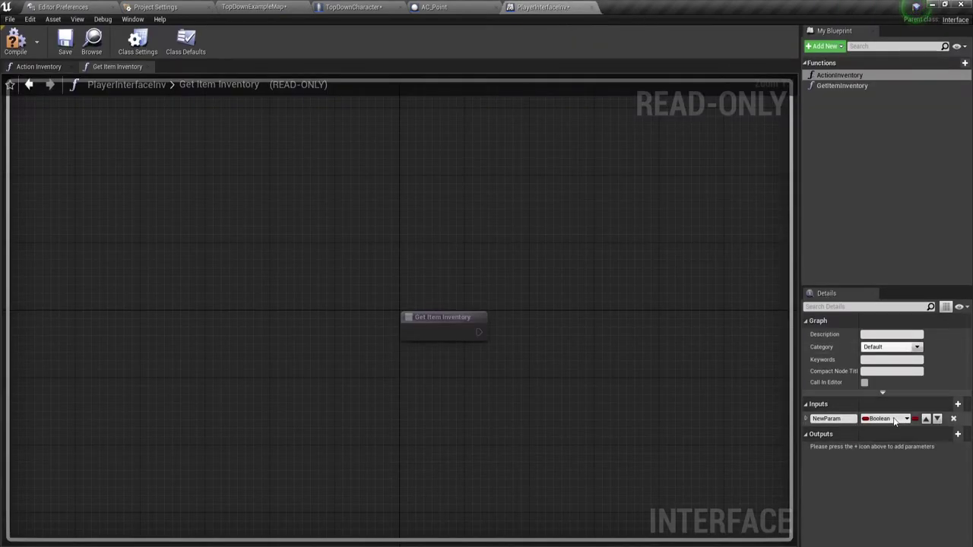
click(827, 419)
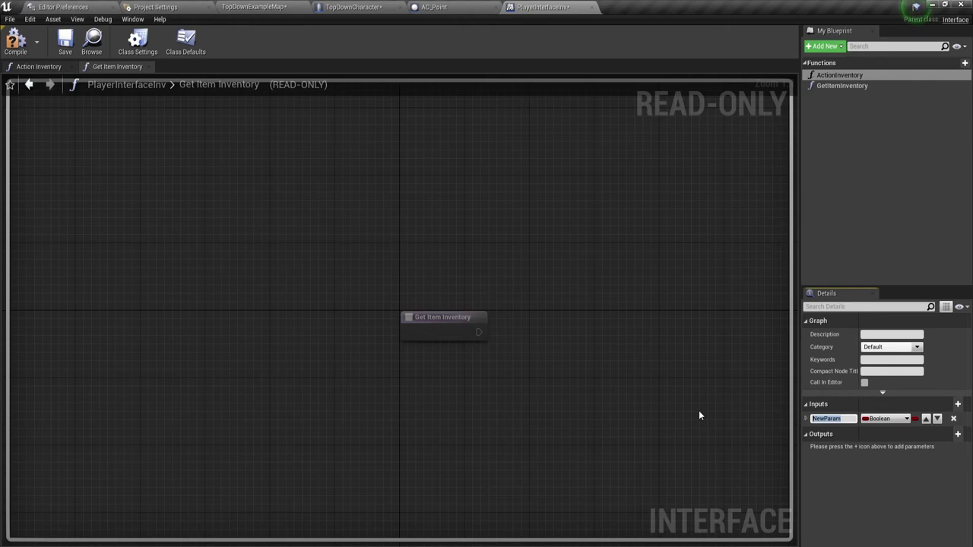
text(Action)
- Set the Action input's type to the Player Action enum
click(886, 419)
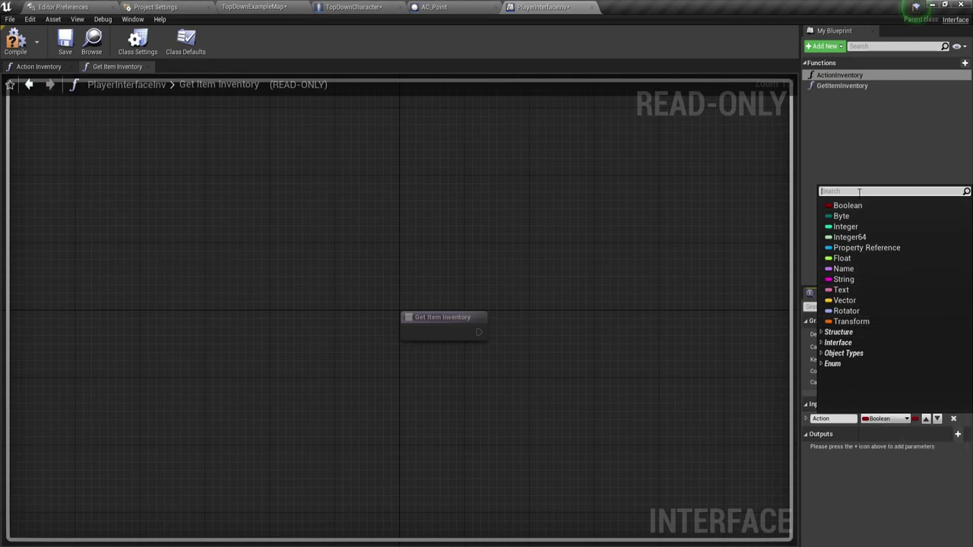
text(Act)
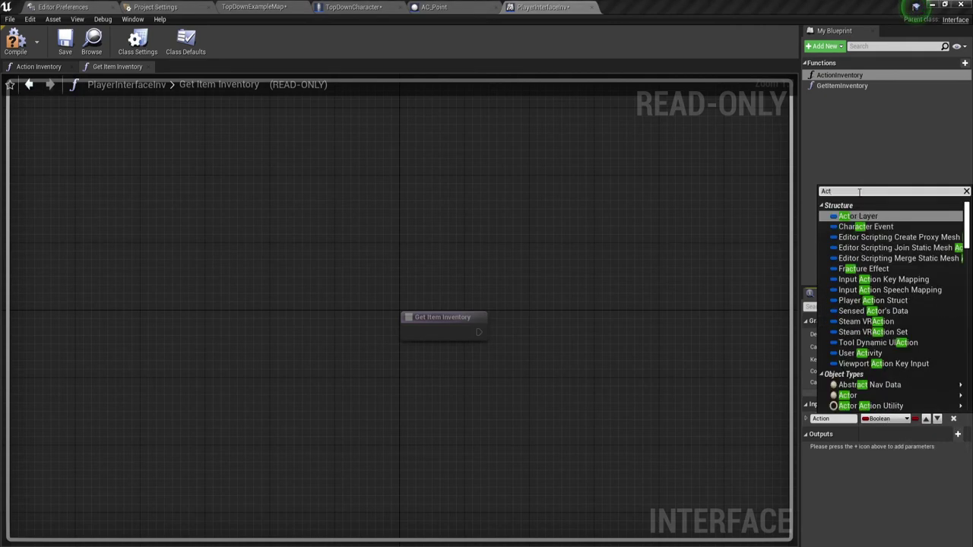
scroll(888, 292, down, 5)
scroll(888, 292, down, 4)
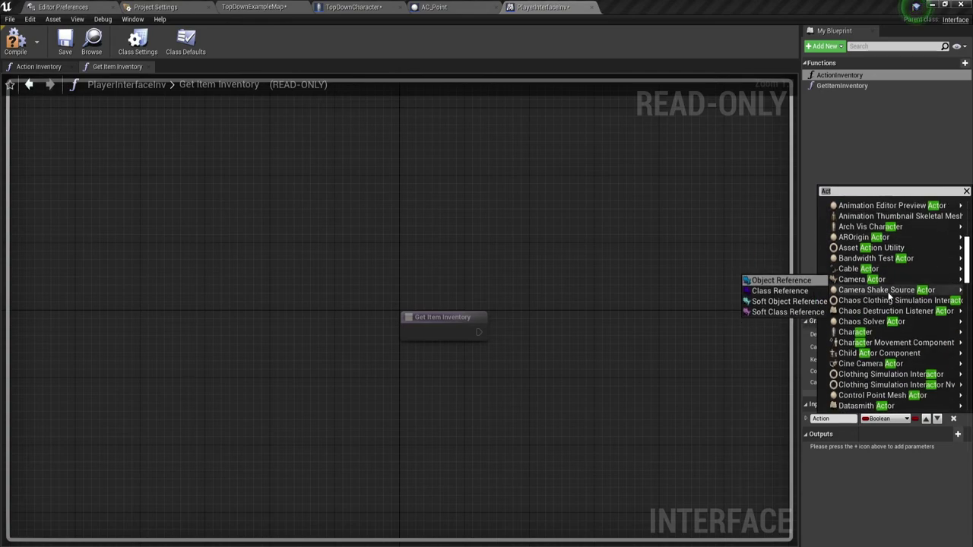
scroll(916, 327, down, 5)
scroll(916, 327, down, 5)
scroll(942, 359, down, 5)
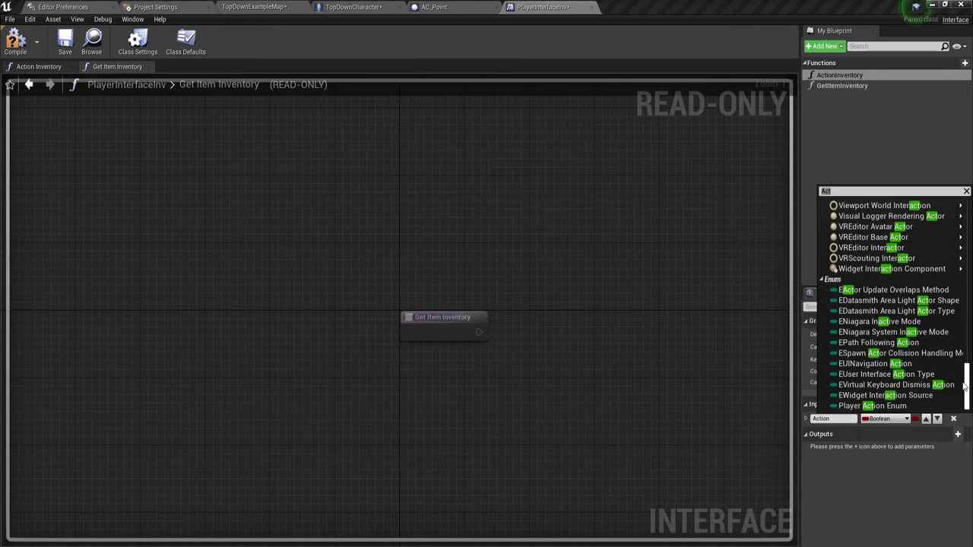
click(872, 407)
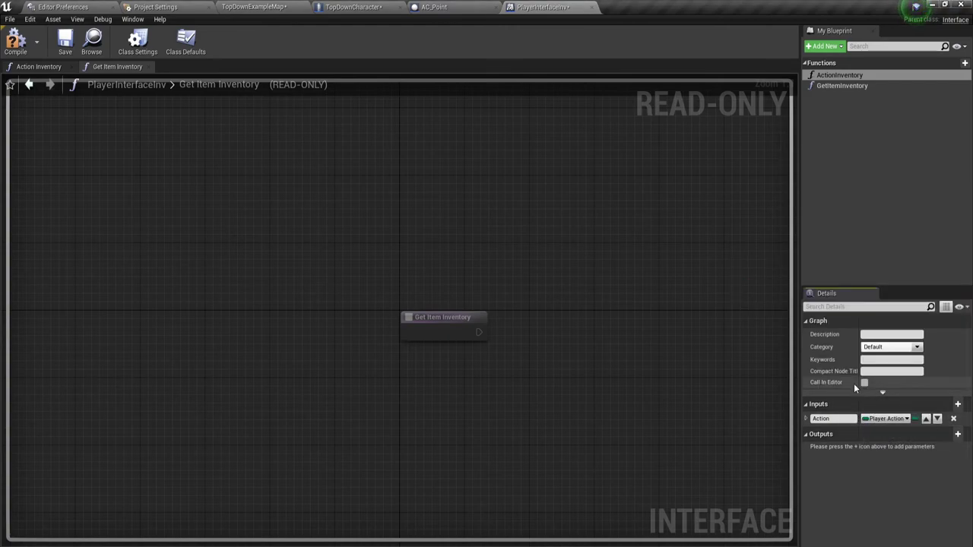
click(485, 283)
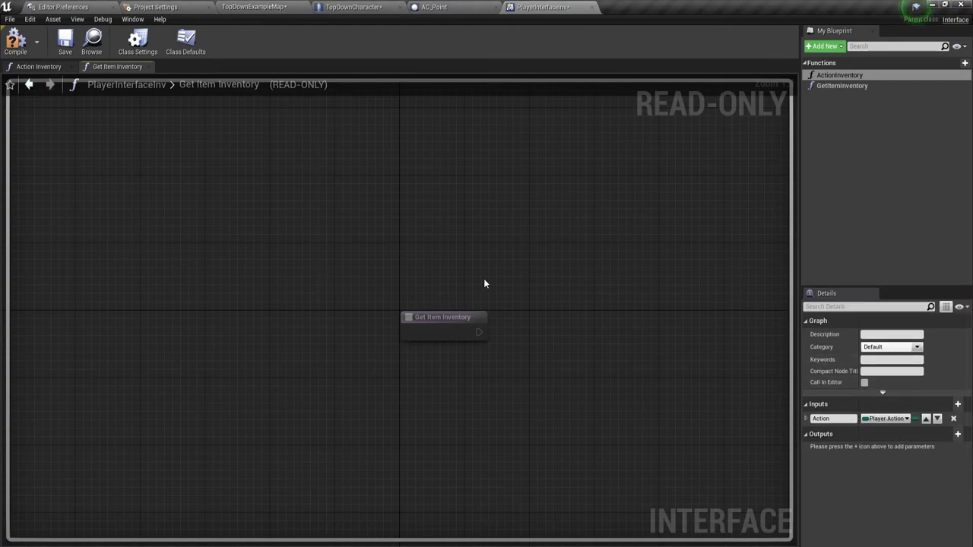
click(841, 86)
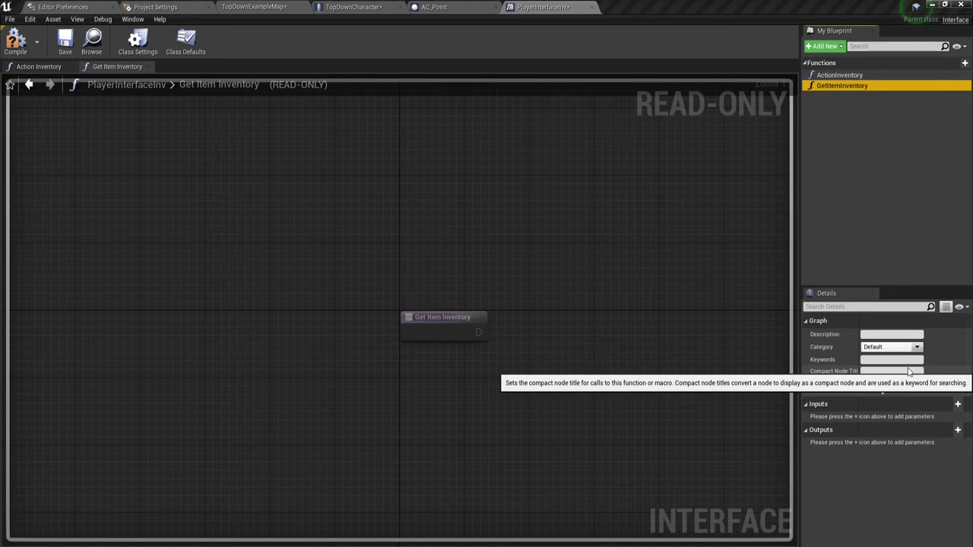
click(281, 9)
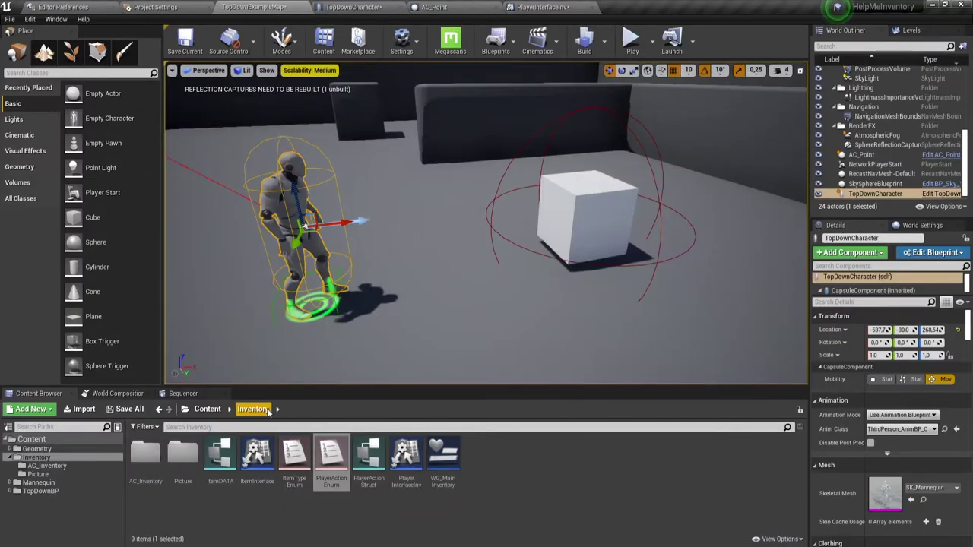
mouse_move(270, 479)
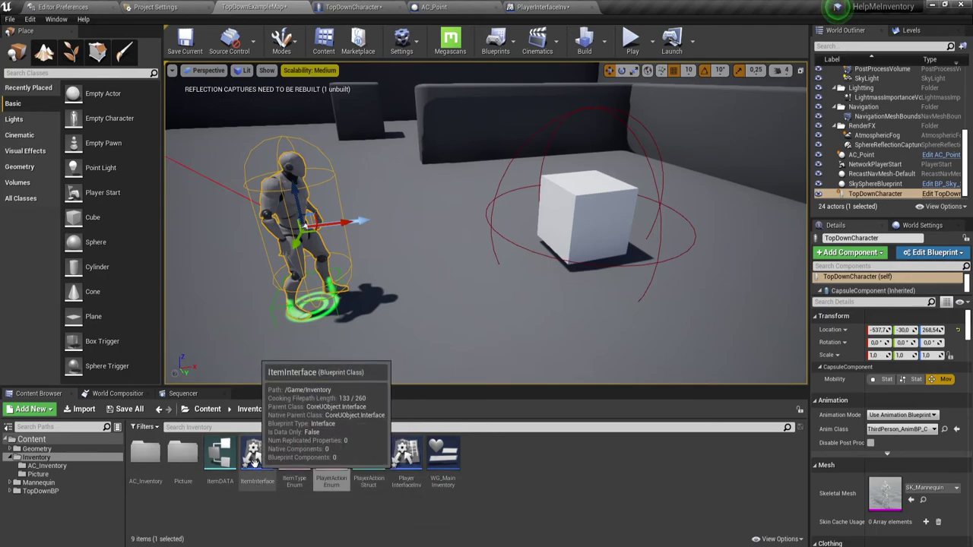
click(217, 455)
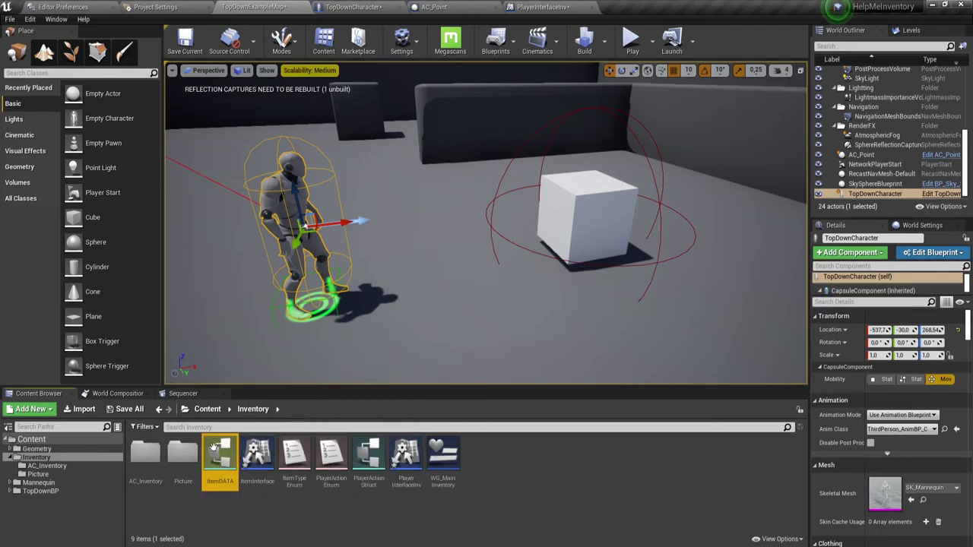
click(542, 7)
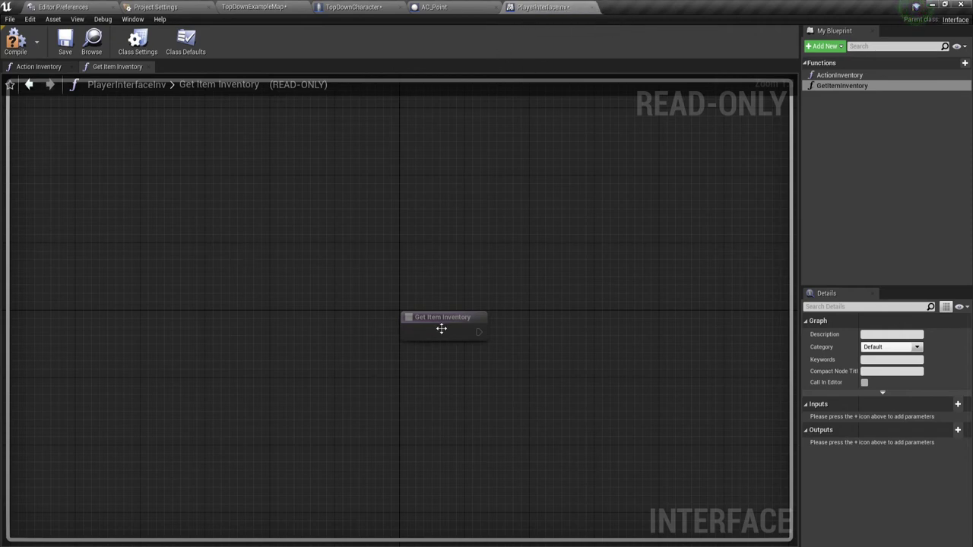
- Add an output named ItemInv to GetItemInventory
right_drag(602, 377, 450, 327)
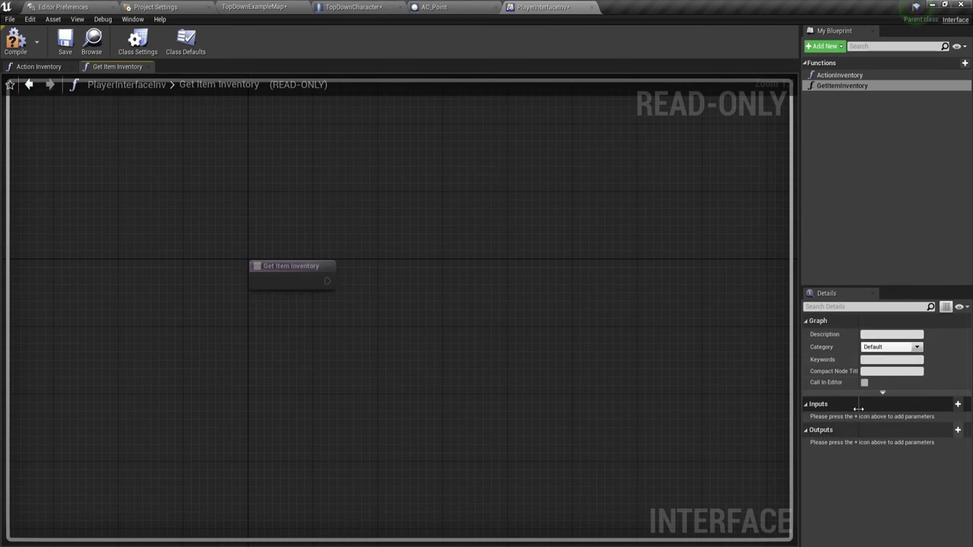
click(948, 431)
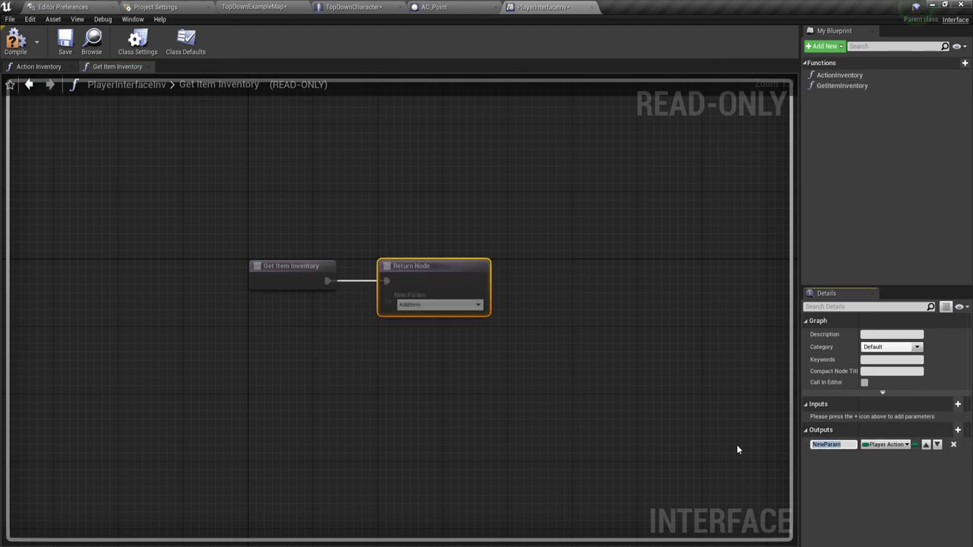
text(Ite)
text(mInv)
key(Return)
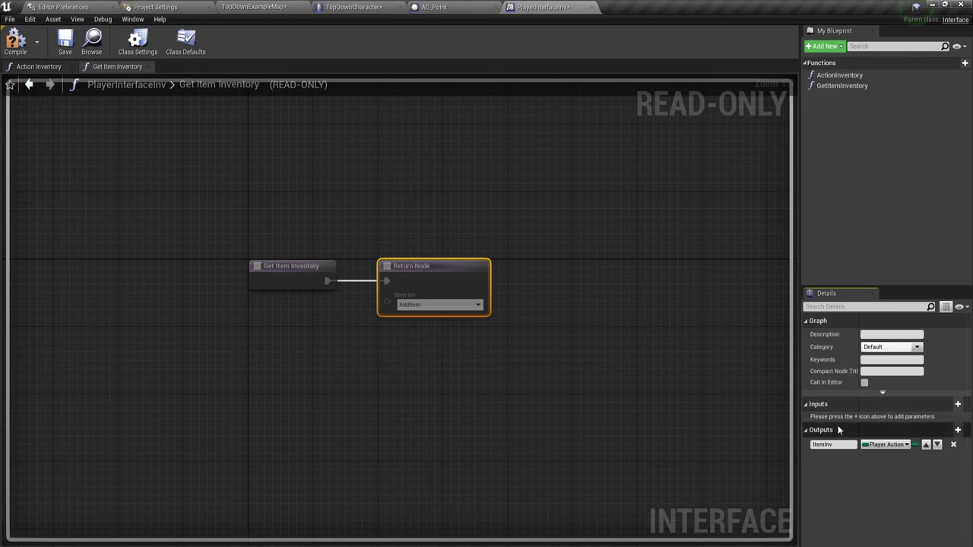
- Set the ItemInv output's type to Item Type Enum
click(885, 445)
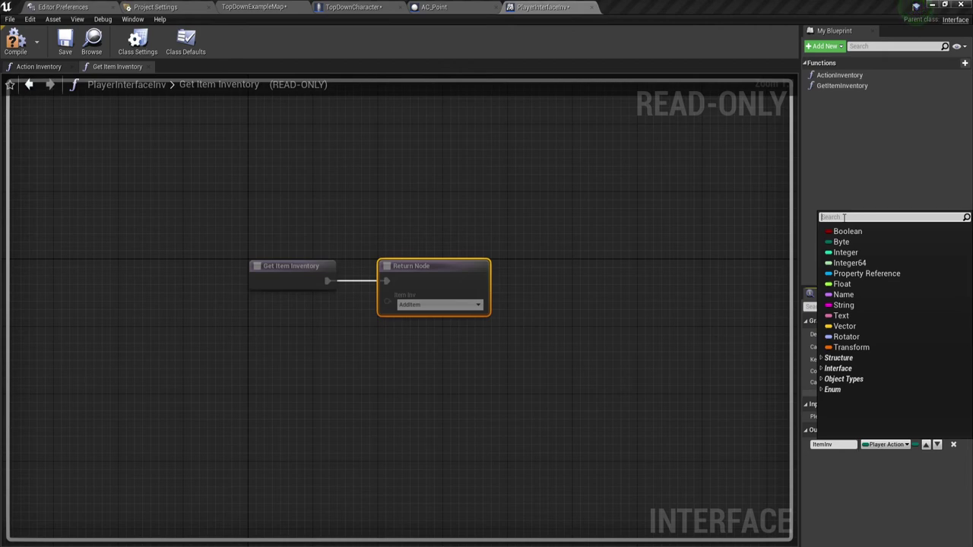
text(Unum)
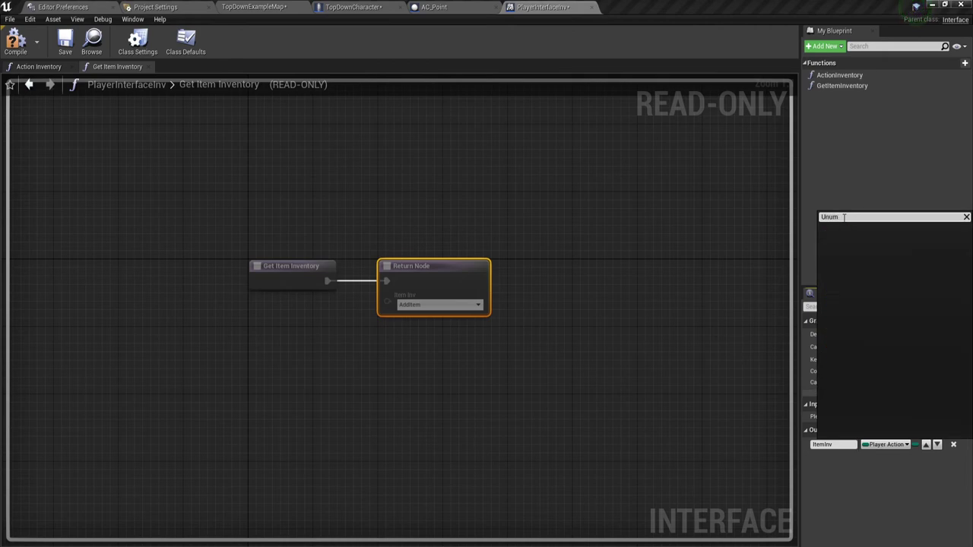
key(BackSpace)
key(BackSpace)
key(BackSpace)
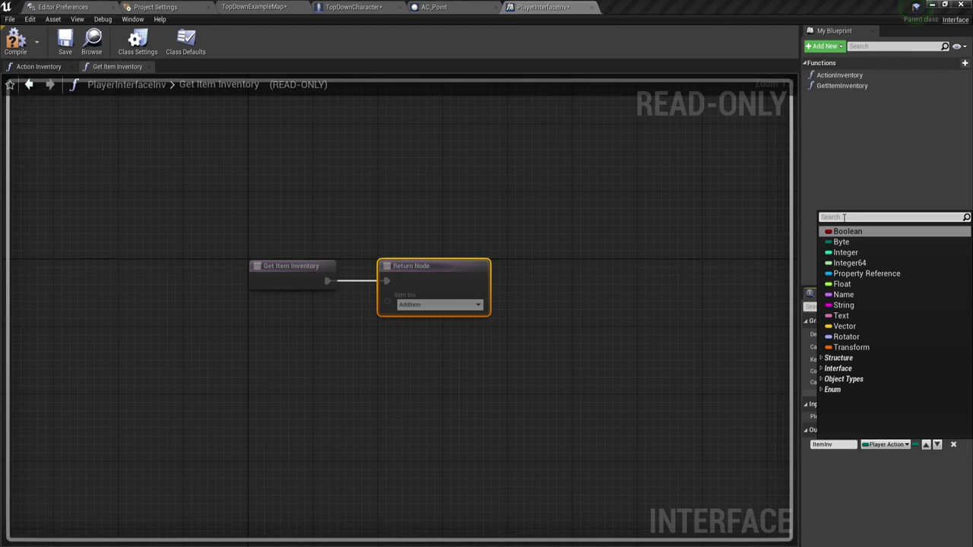
text(Enum)
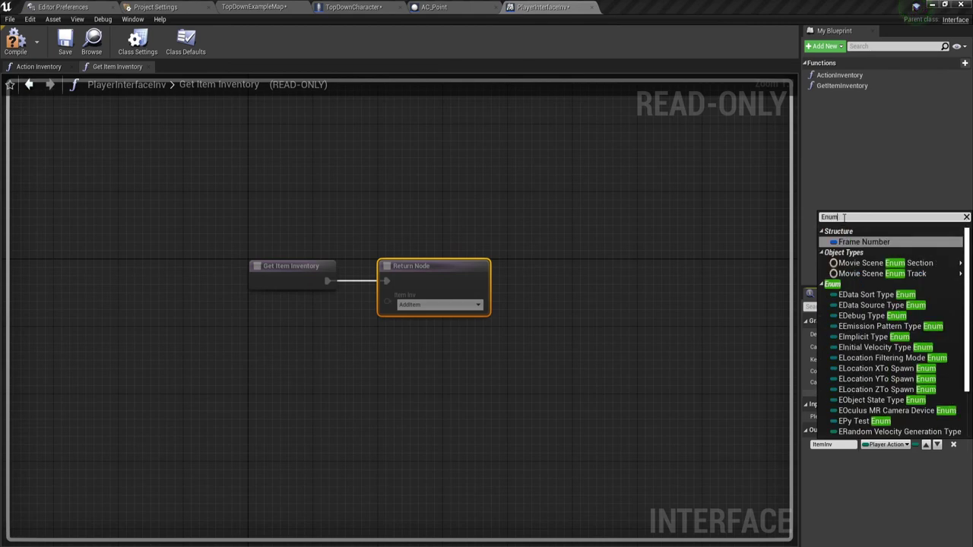
scroll(882, 324, down, 2)
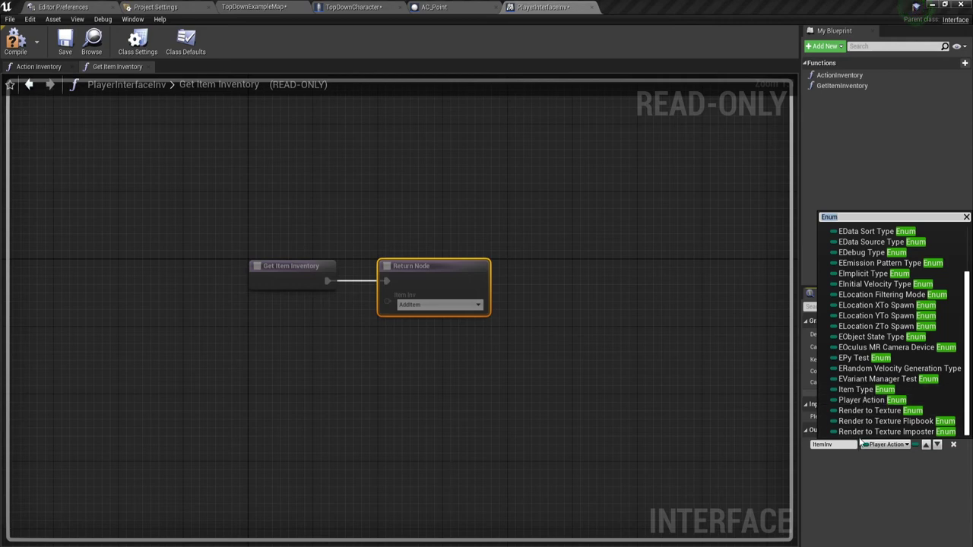
click(868, 390)
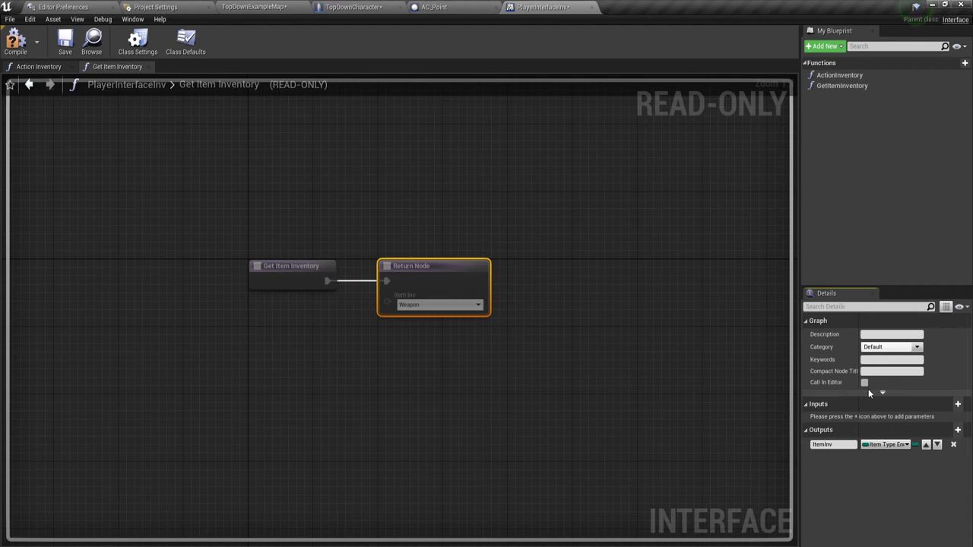
- Search the ItemInv type list for structures, then go back to the TopDownExampleMap level editor
click(885, 445)
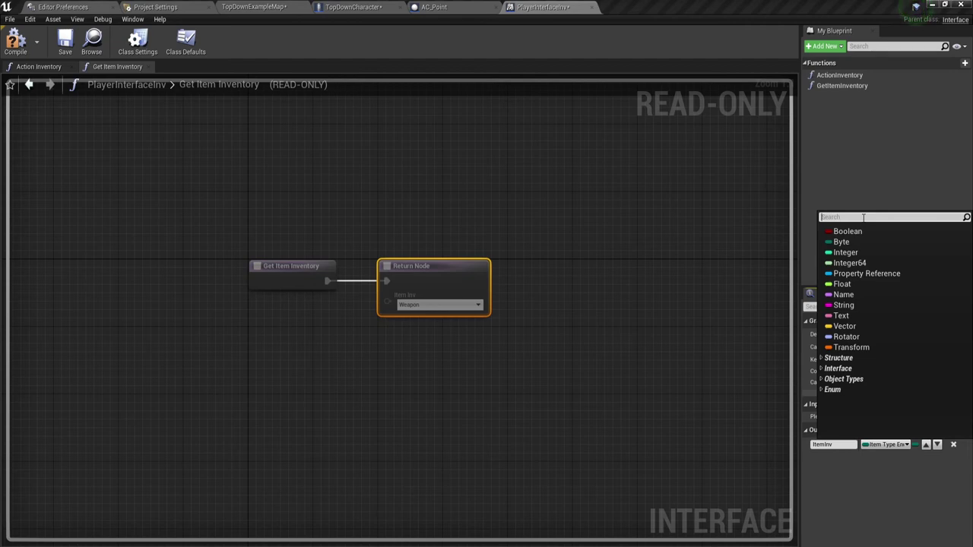
text(Str)
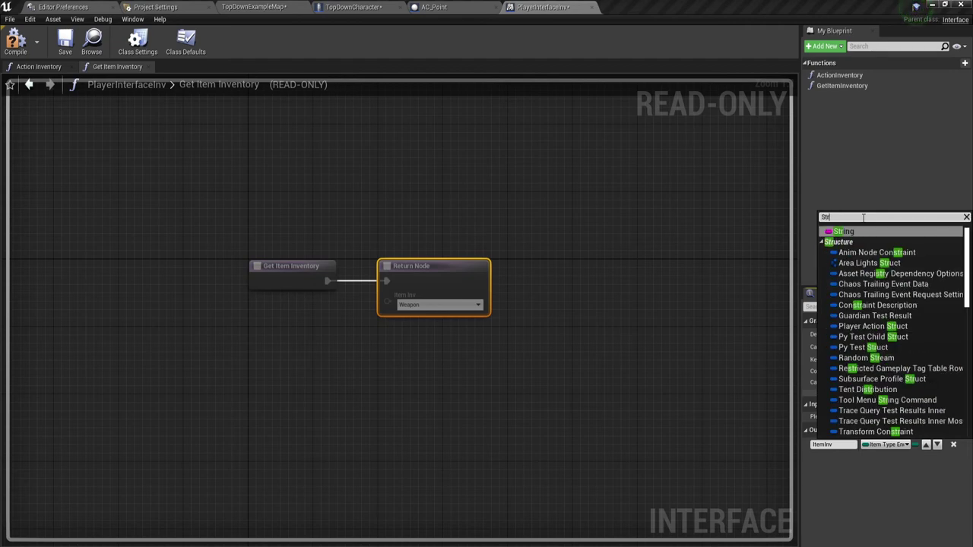
text(uc)
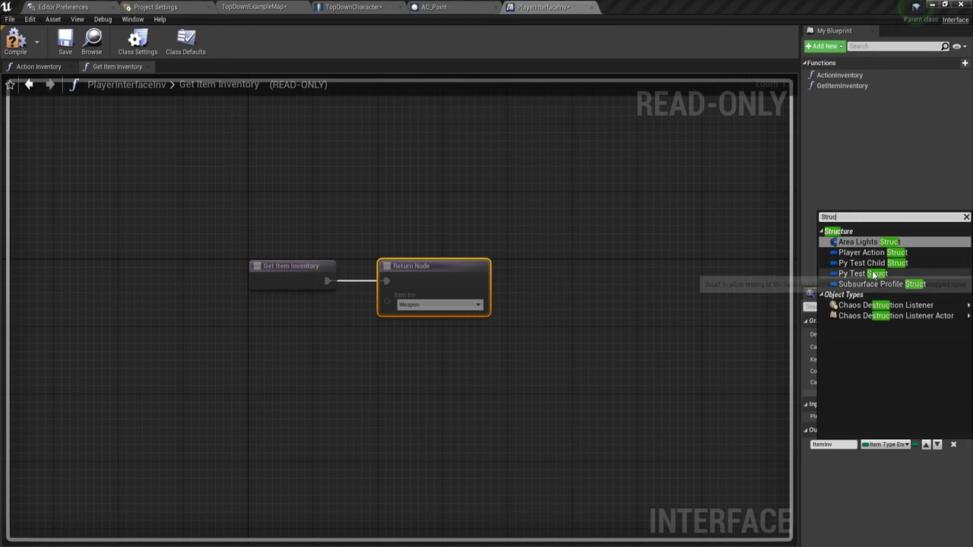
mouse_move(842, 304)
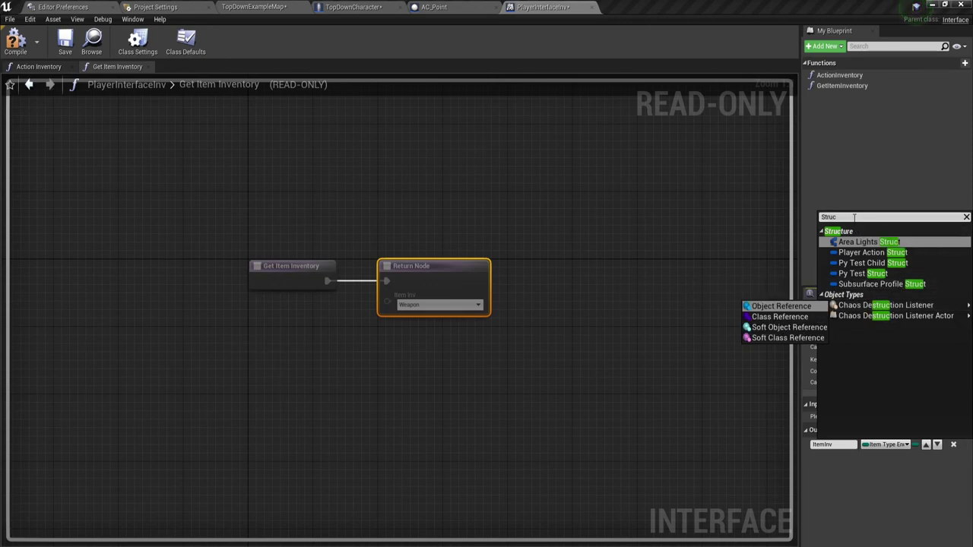
click(254, 7)
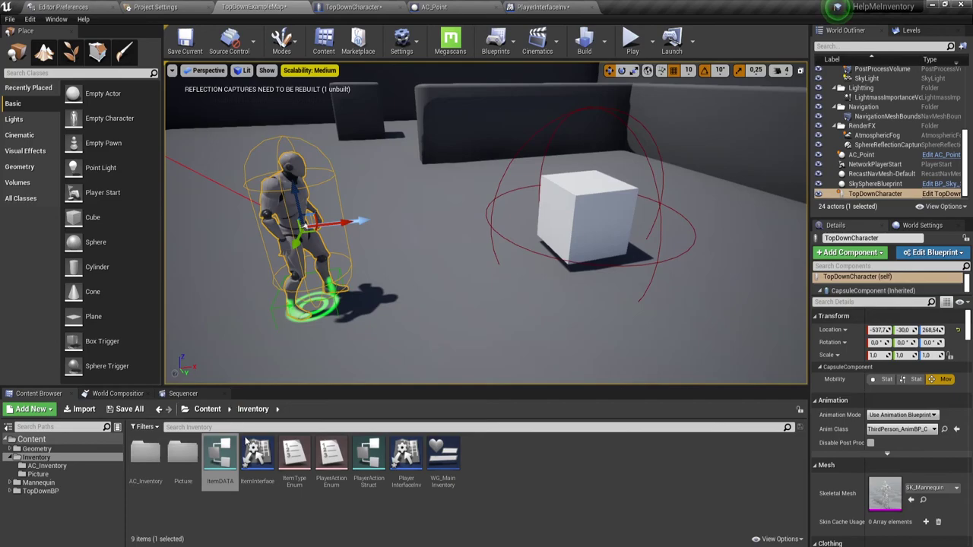
- Rename the ItemDATA structure asset to ItemDATAStruct
click(229, 484)
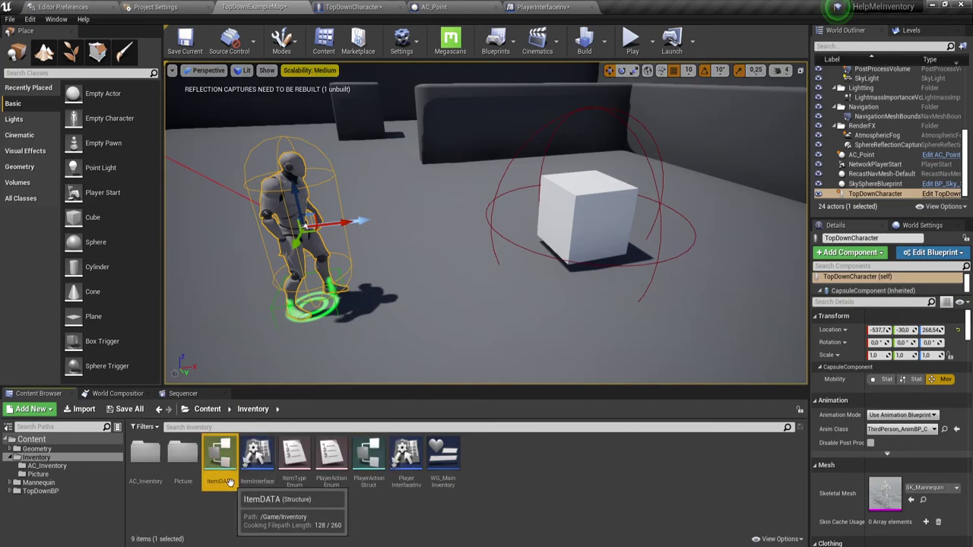
click(229, 484)
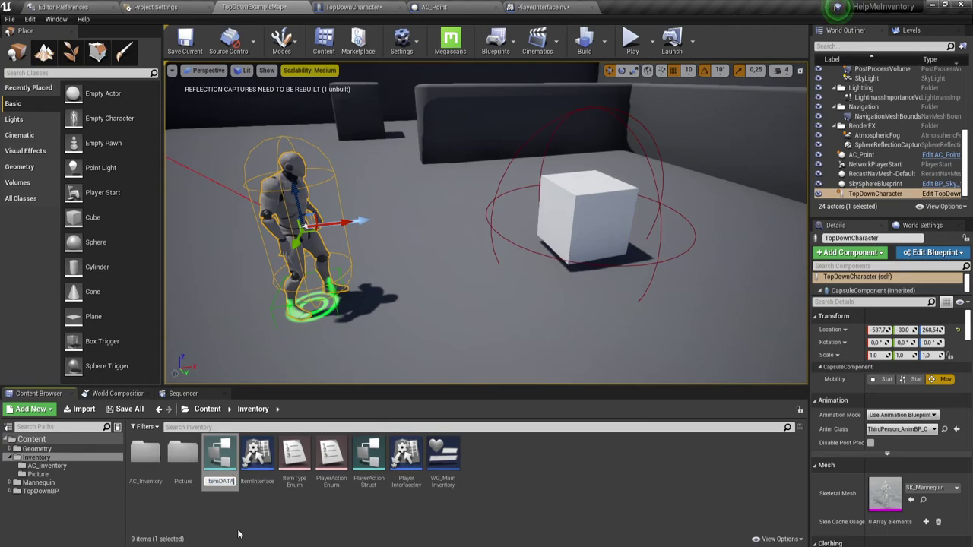
text(Stru)
text(ct)
key(Return)
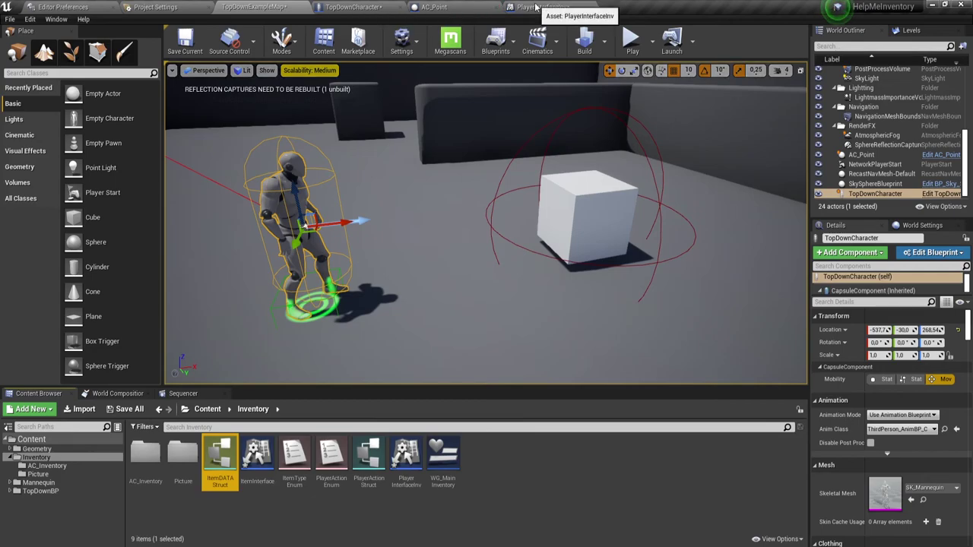
- Make PlayerInterfaceInv's ItemInv output an array of Item DATAStruct
click(532, 7)
click(870, 444)
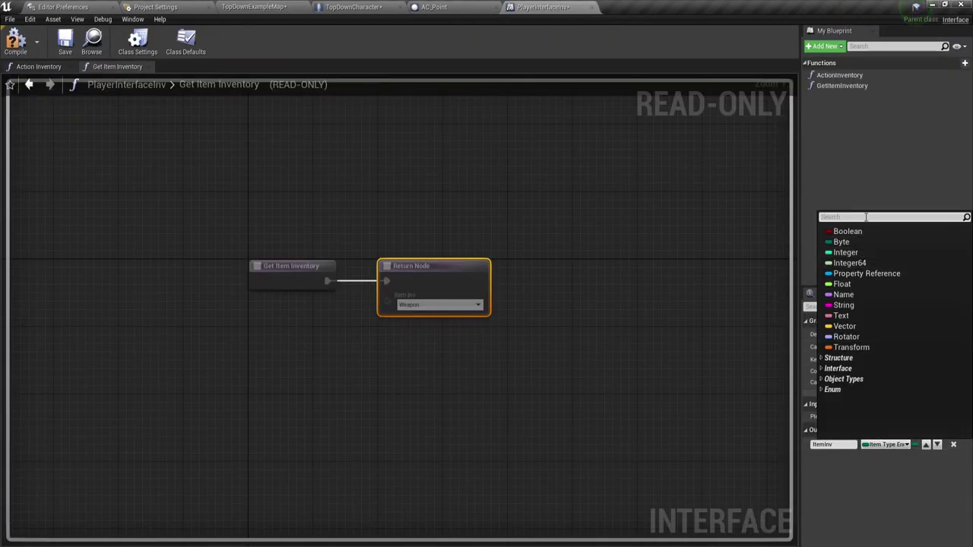
text(Str)
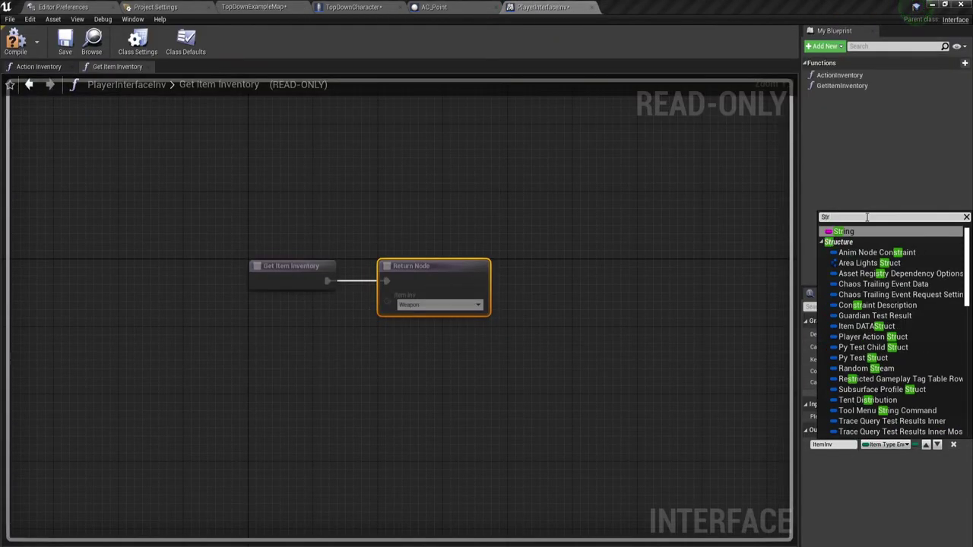
text(ucn)
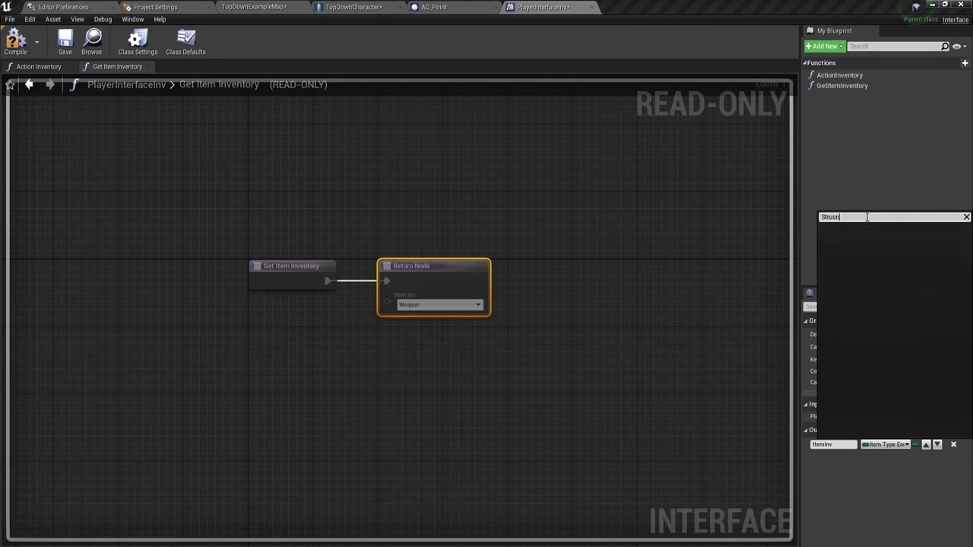
key(BackSpace)
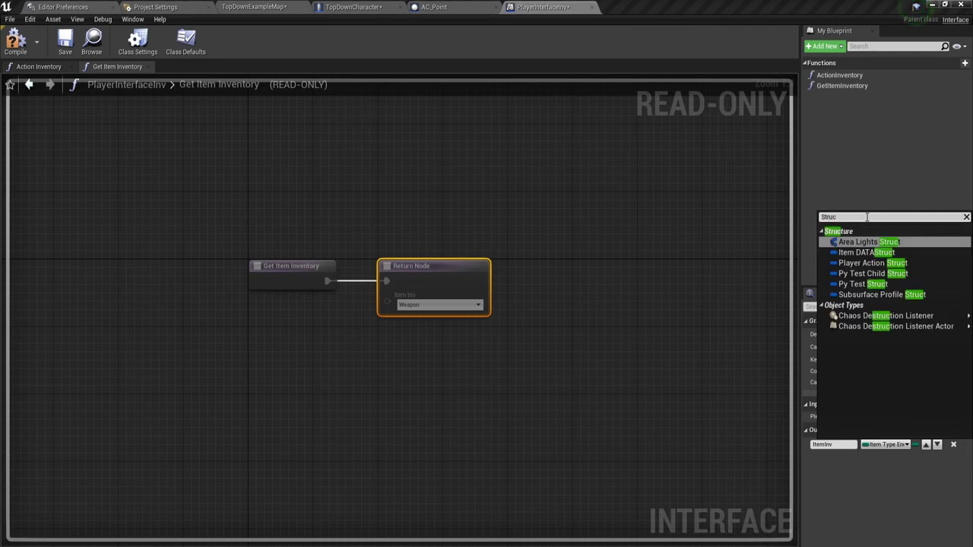
mouse_move(875, 315)
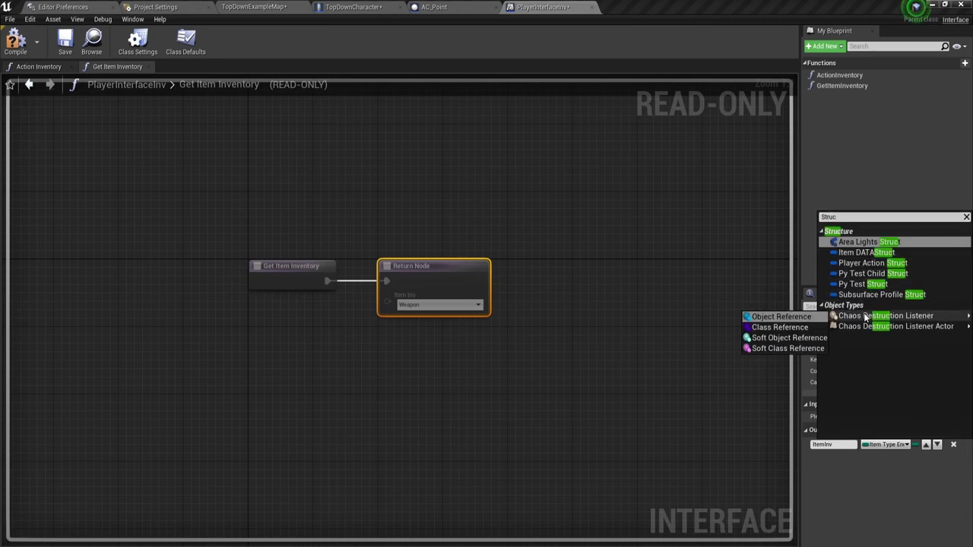
click(873, 253)
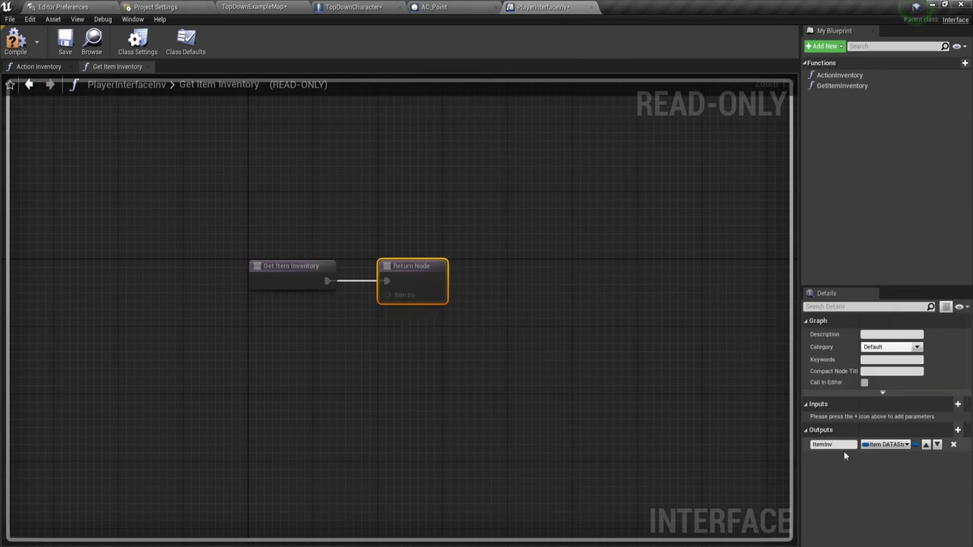
click(916, 448)
click(916, 461)
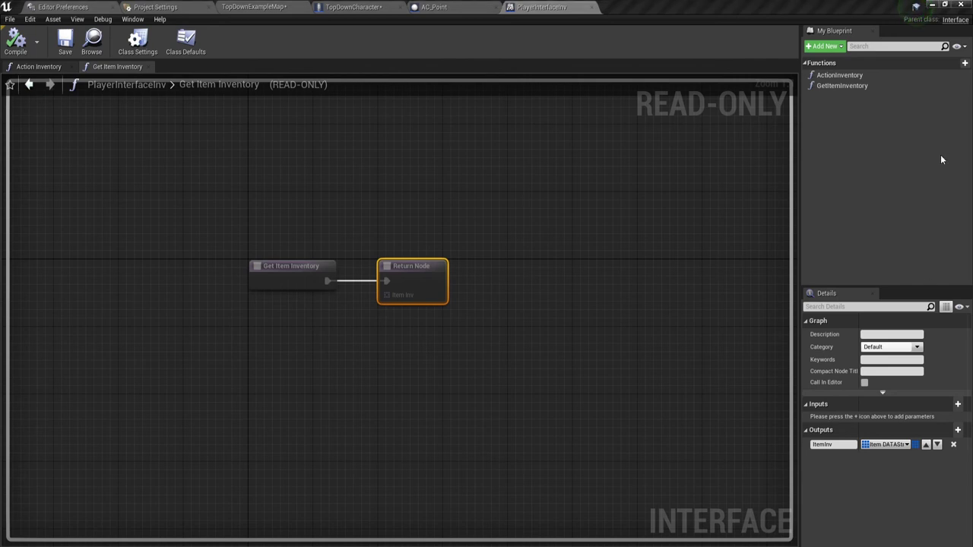
- From the level editor's Inventory folder, open the ItemInterface blueprint
click(251, 6)
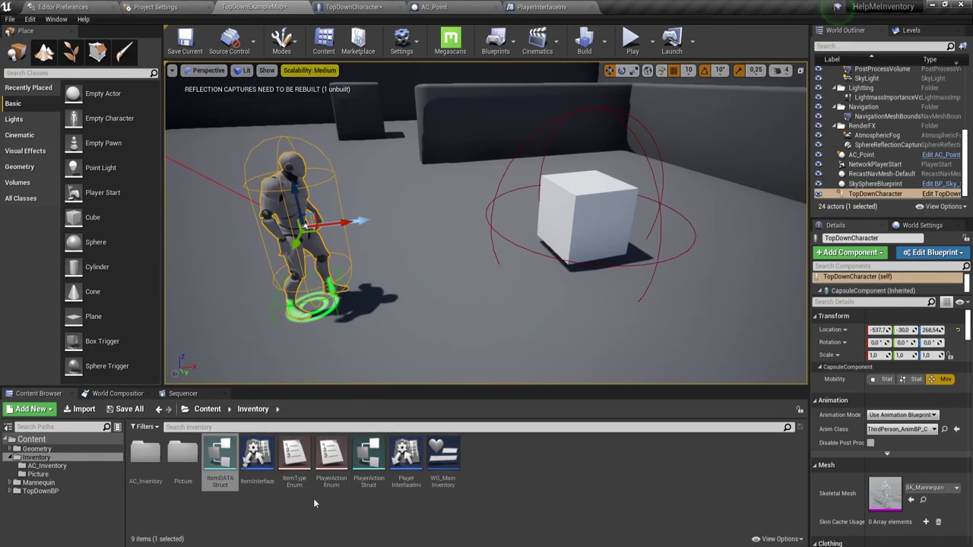
click(540, 484)
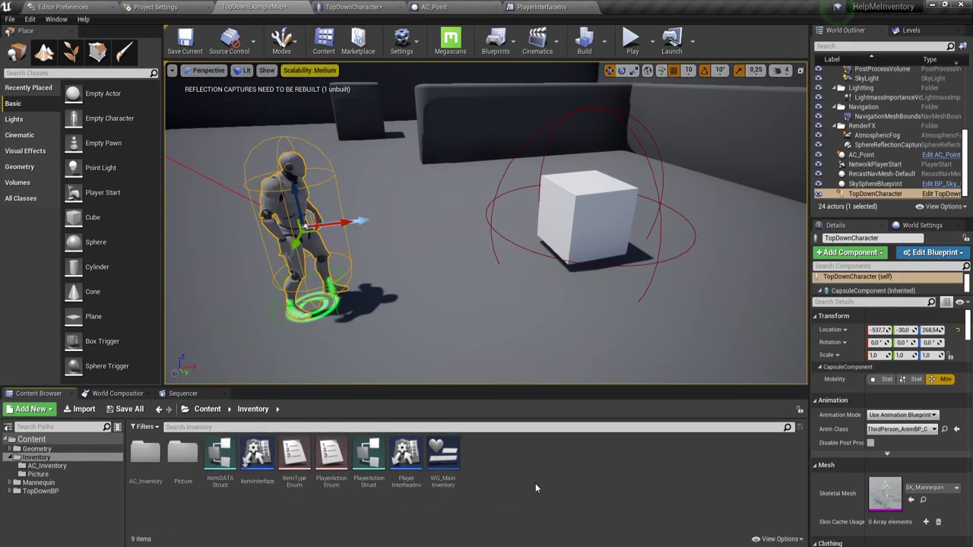
click(256, 454)
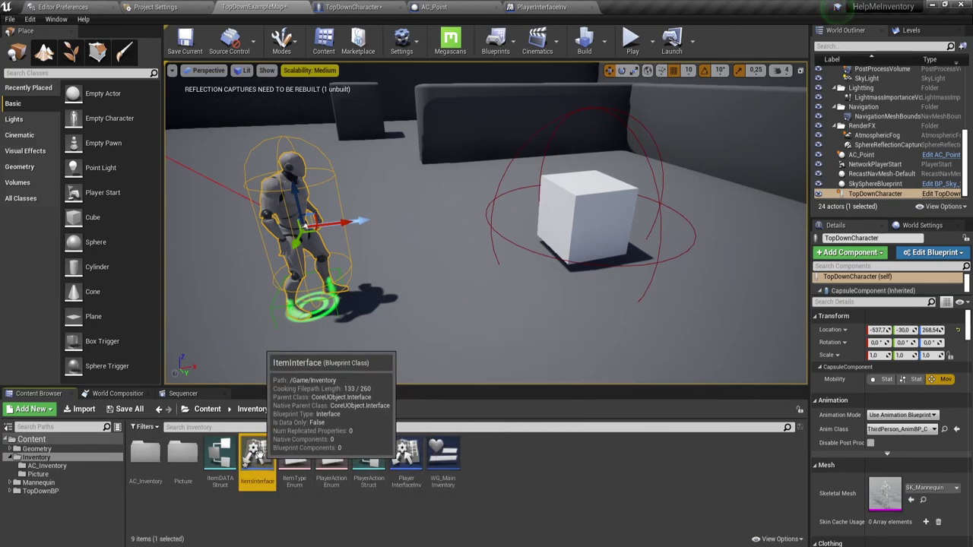
double_click(258, 454)
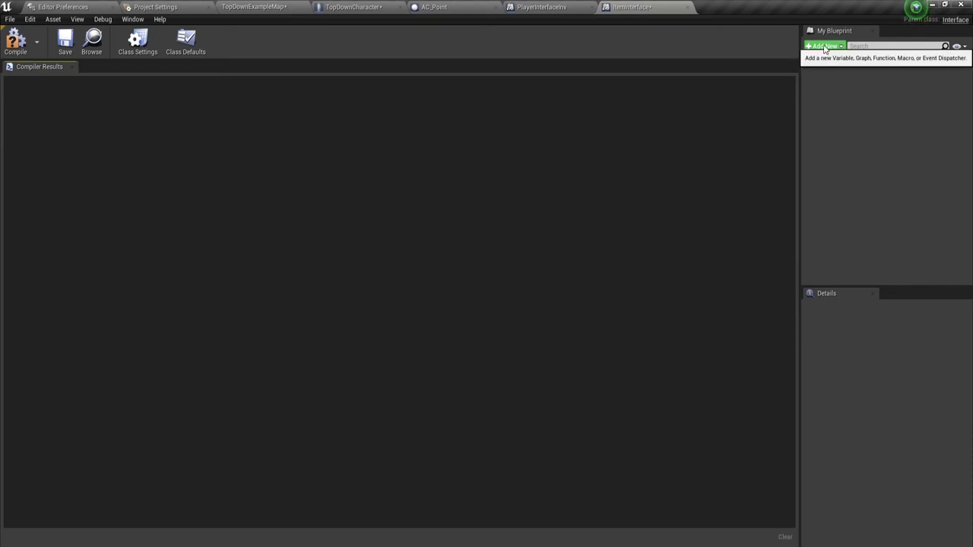
- Add an ItemInterface function first named SpawnItemInt, then trim it to SpawnItem
click(824, 47)
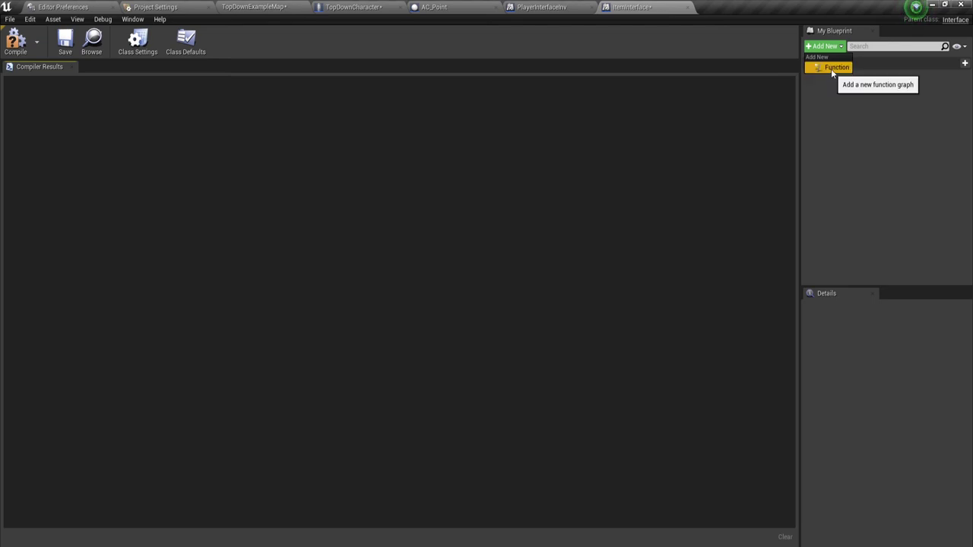
click(825, 49)
click(824, 48)
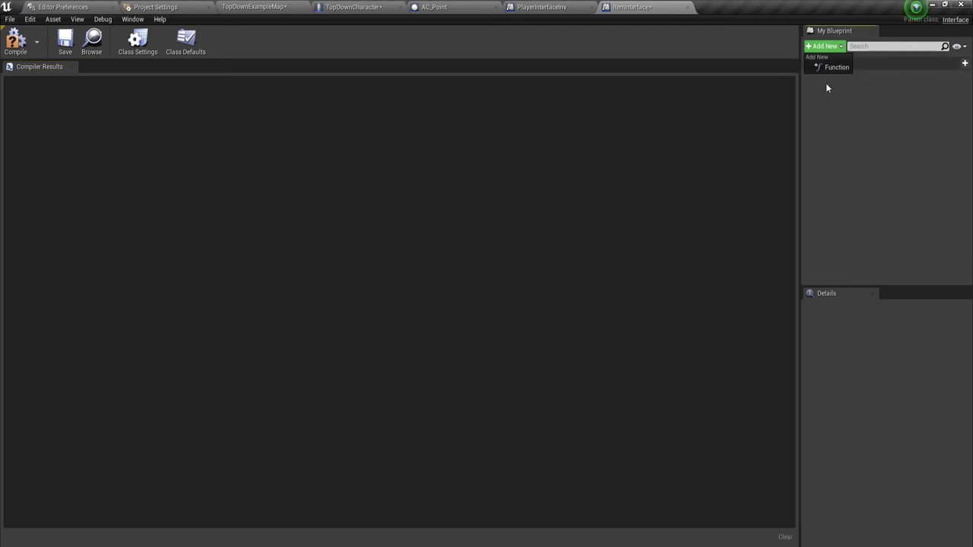
click(834, 67)
text(SpawnItemInt)
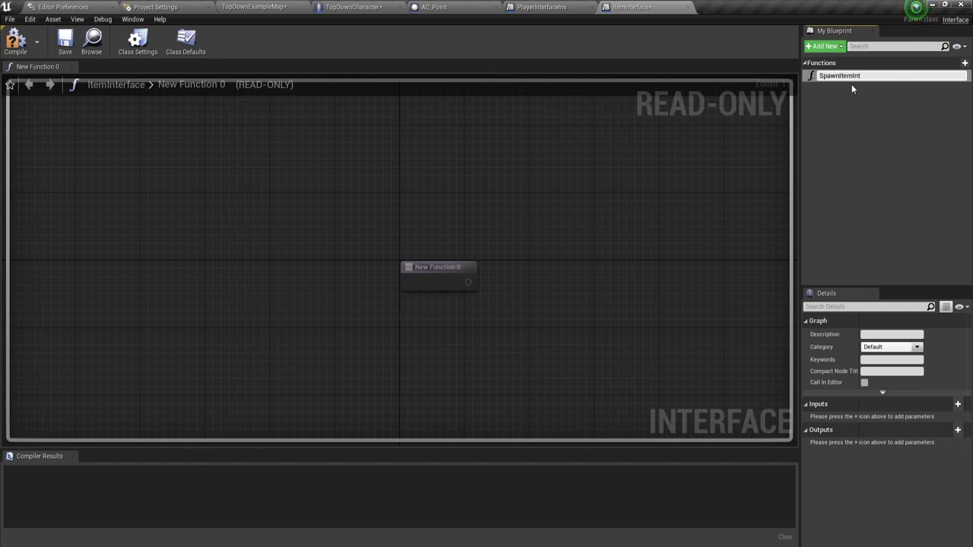
key(Return)
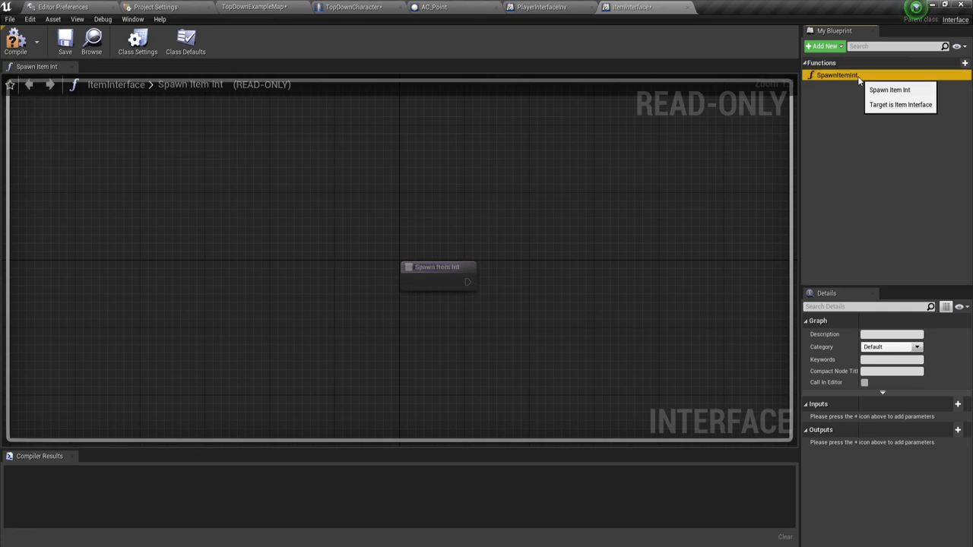
click(857, 76)
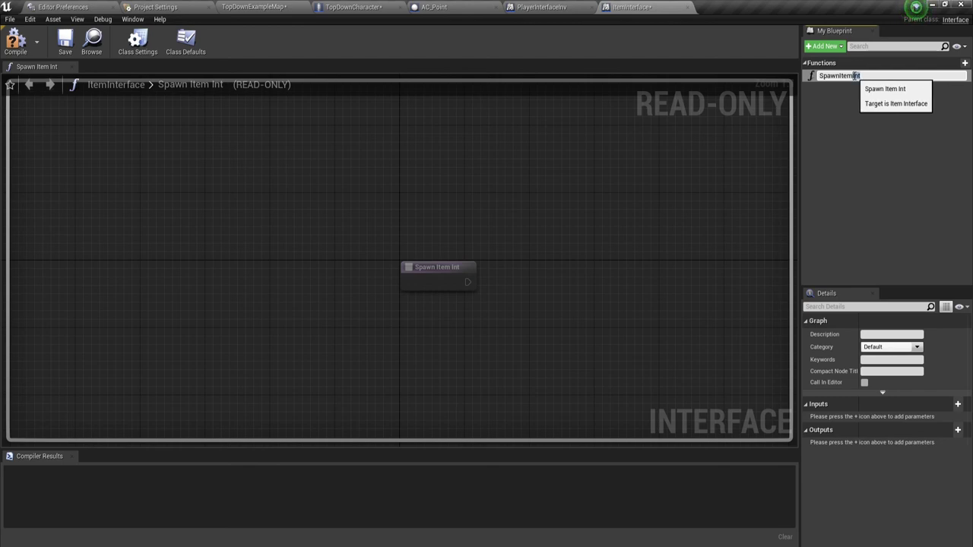
drag(864, 76, 851, 76)
key(BackSpace)
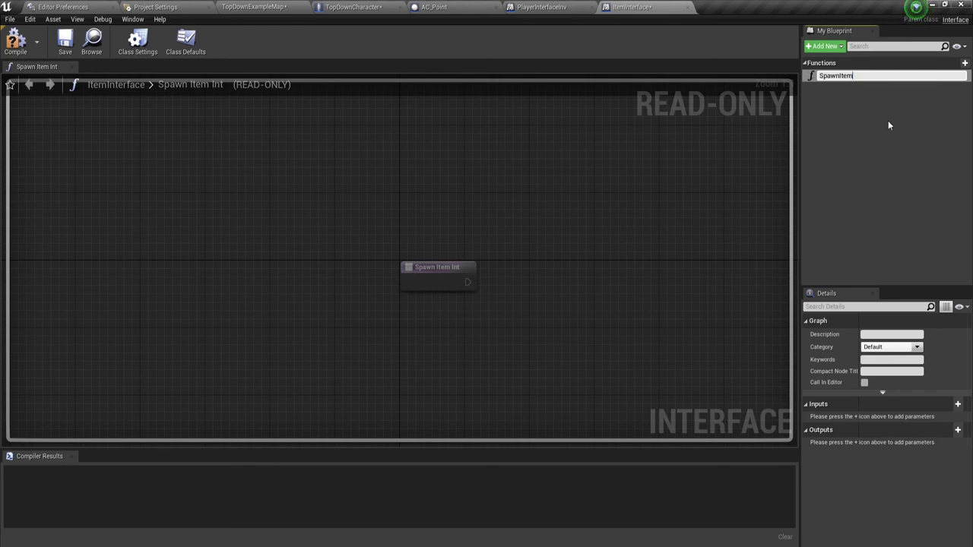
key(Return)
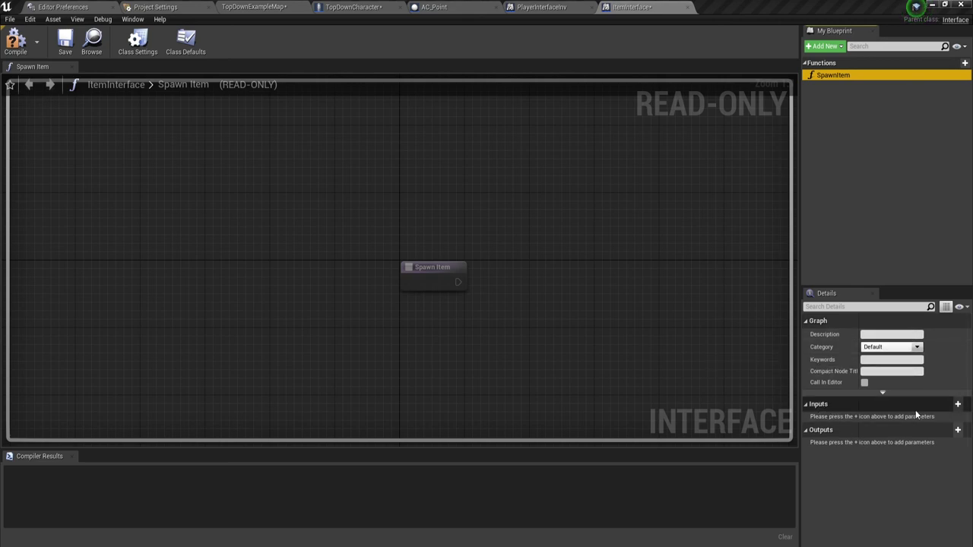
- Add two inputs to Spawn Item and name them Item and Count
click(958, 405)
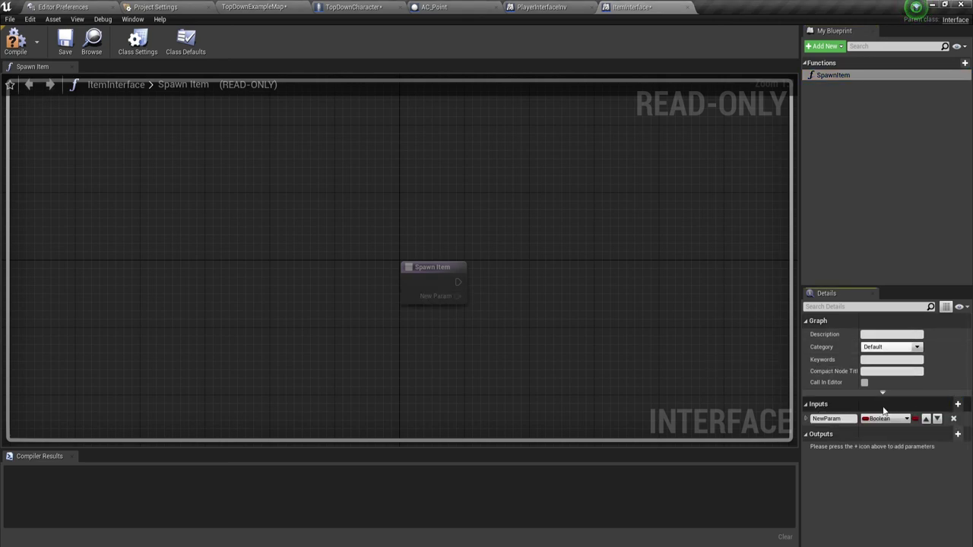
click(958, 405)
click(846, 418)
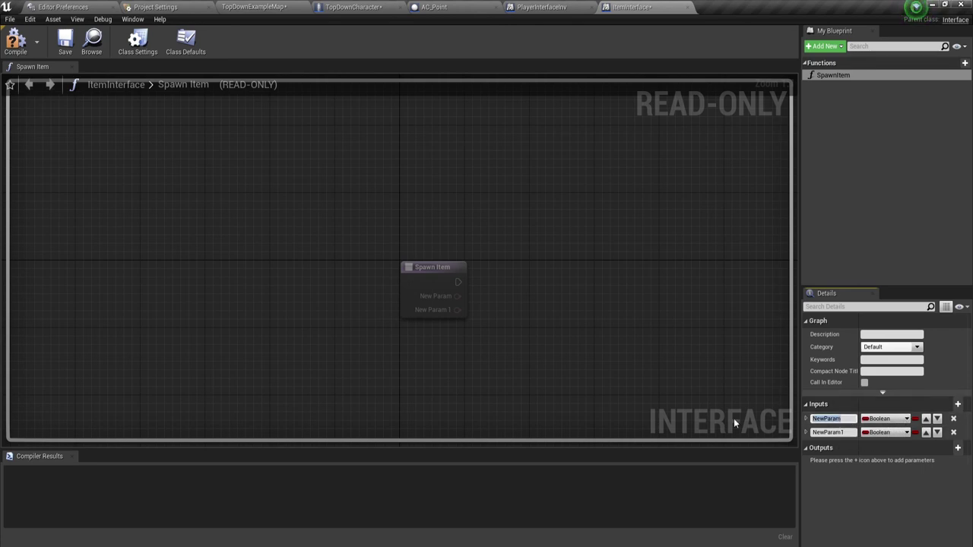
text(Item)
key(Return)
click(833, 432)
text(Coun)
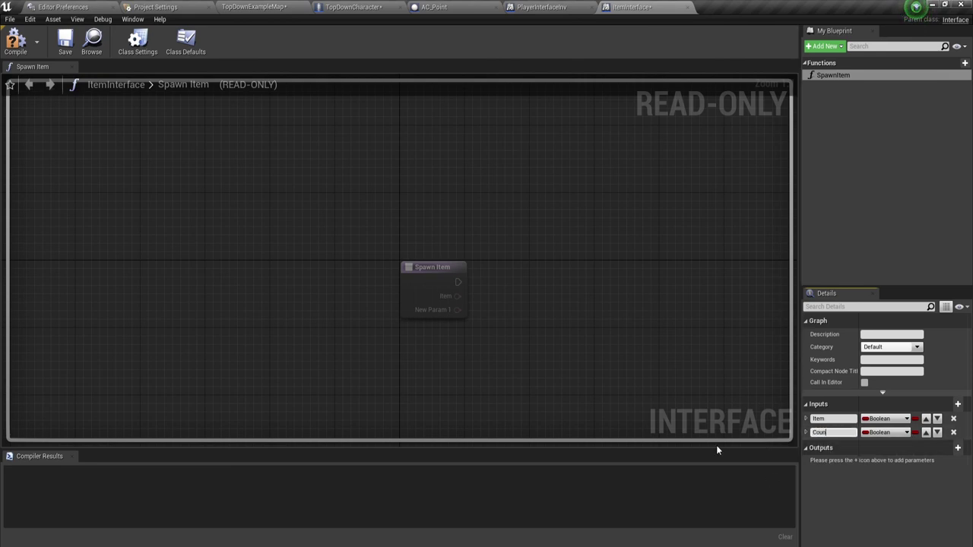
text(t)
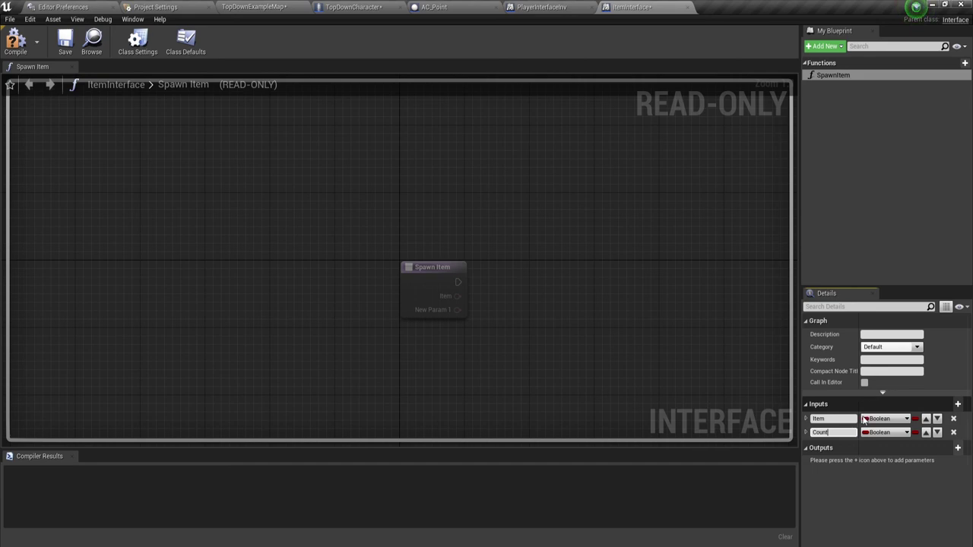
- Type Item as Item DATAStruct and Count as Integer, then compile and save ItemInterface
click(880, 419)
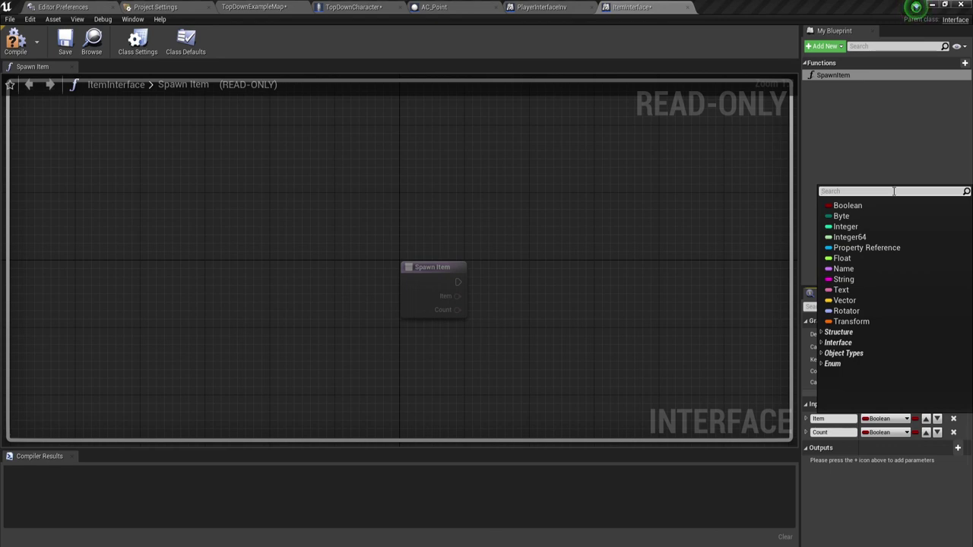
text(Str)
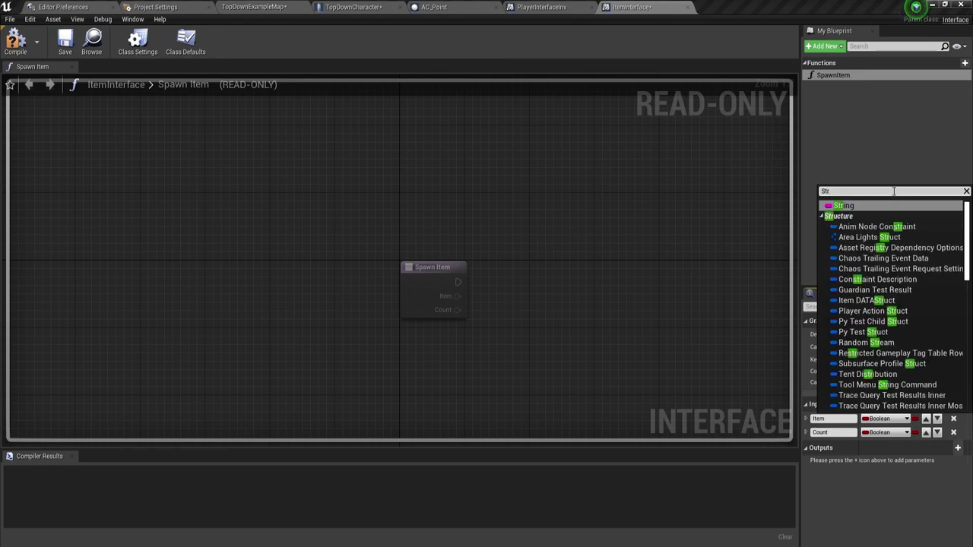
text(uc)
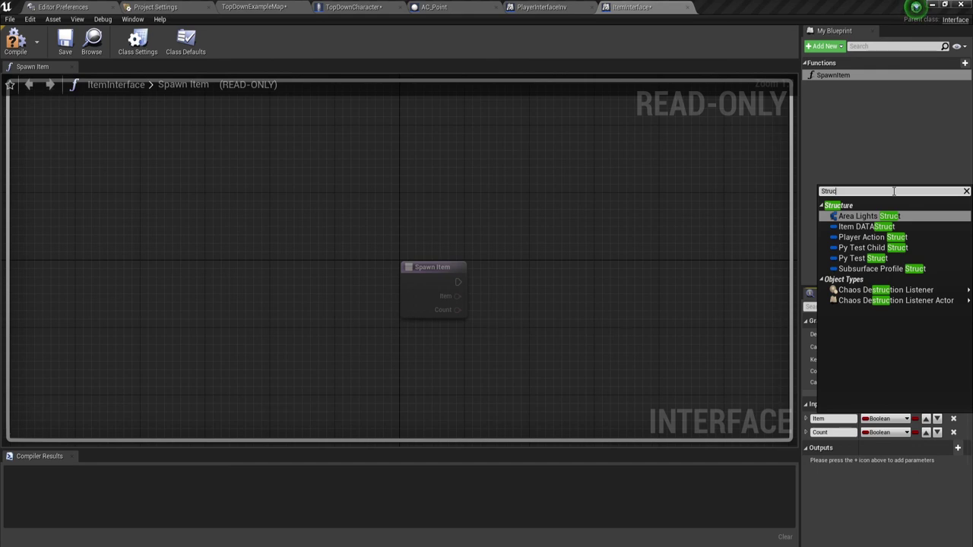
text(t)
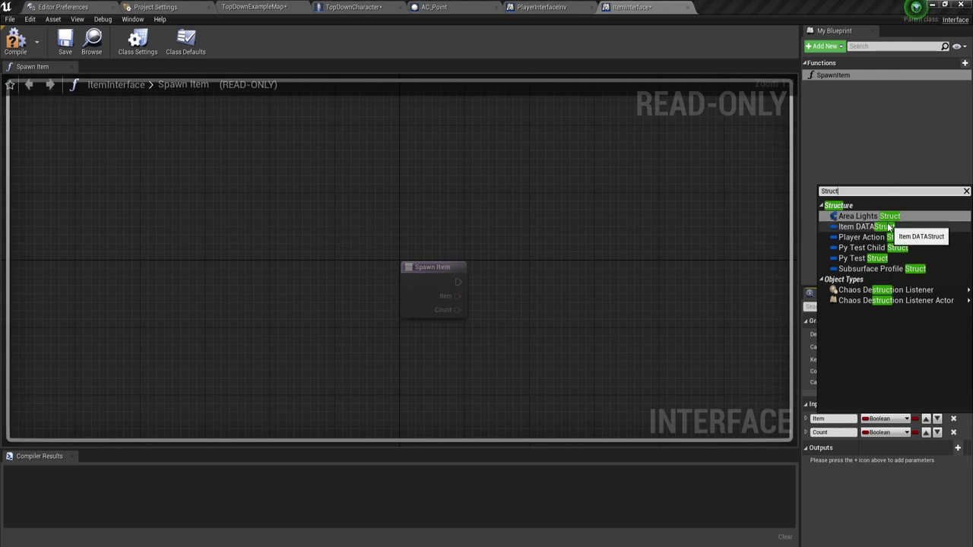
click(885, 228)
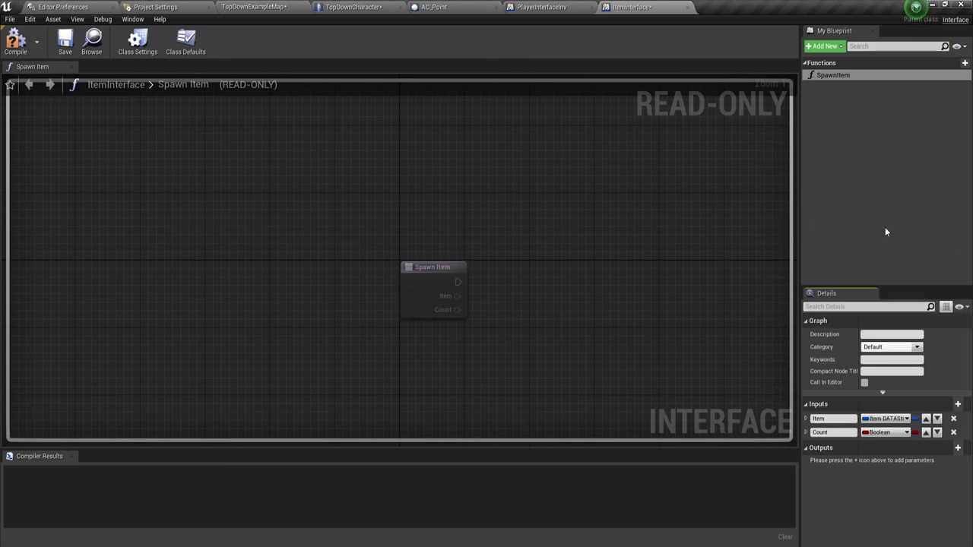
click(878, 433)
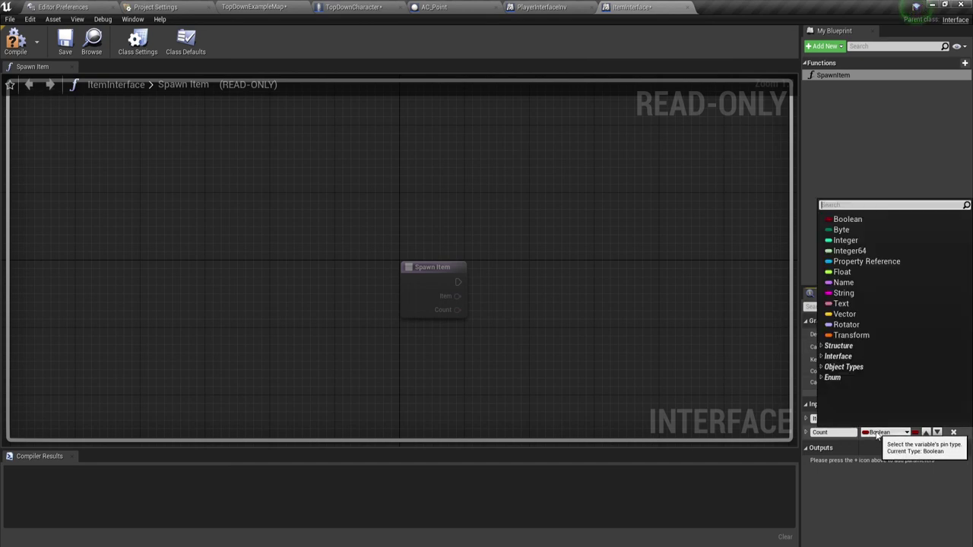
click(846, 240)
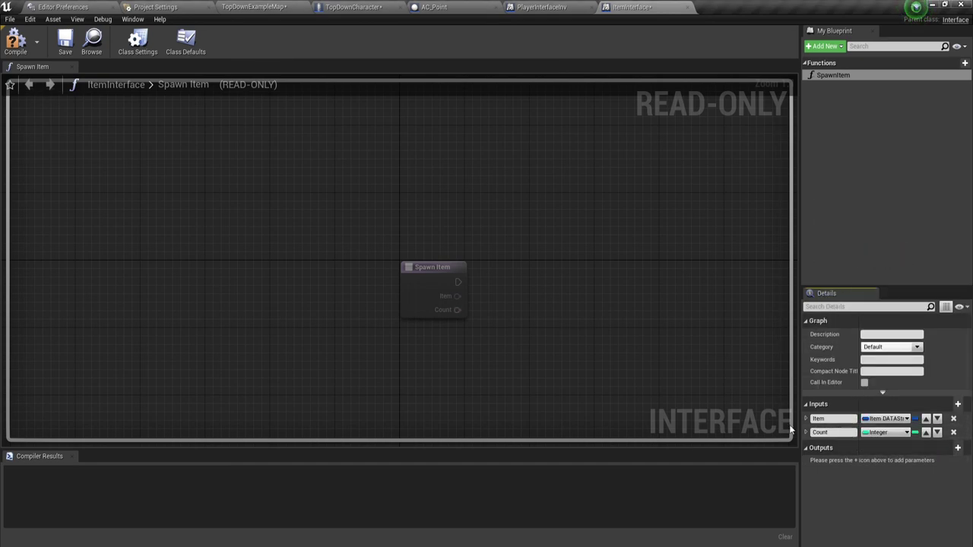
click(15, 40)
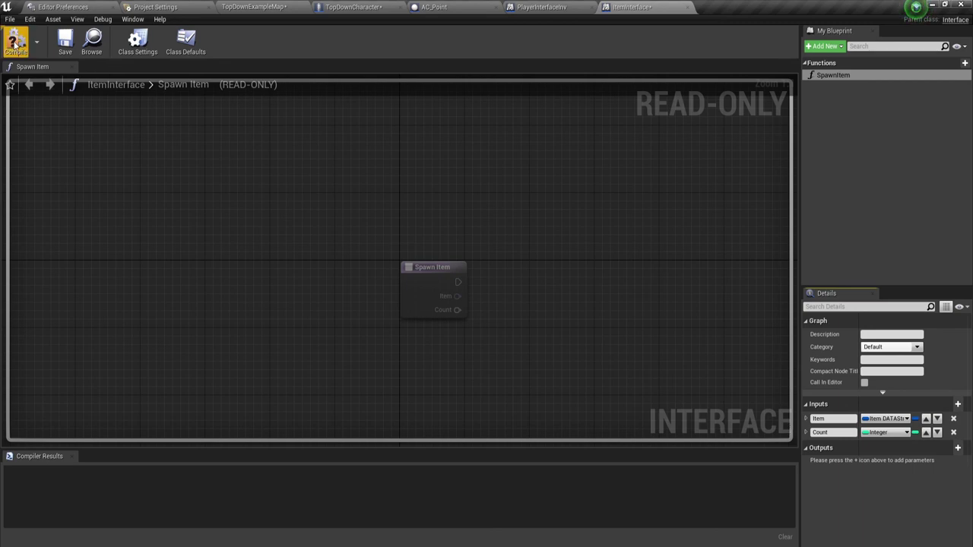
click(66, 42)
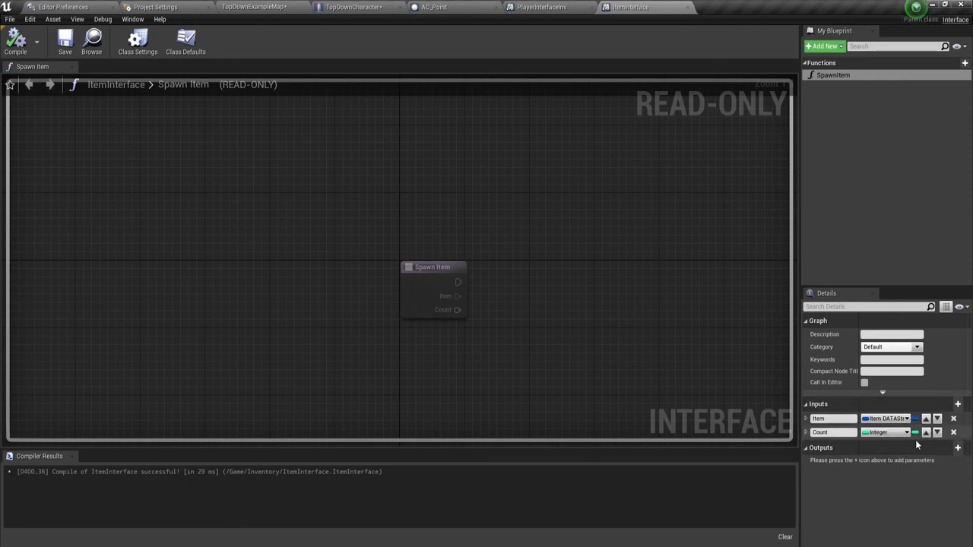
- Undo to restore the removed Count input, review PlayerInterfaceInv, then return to TopDownCharacter
click(953, 432)
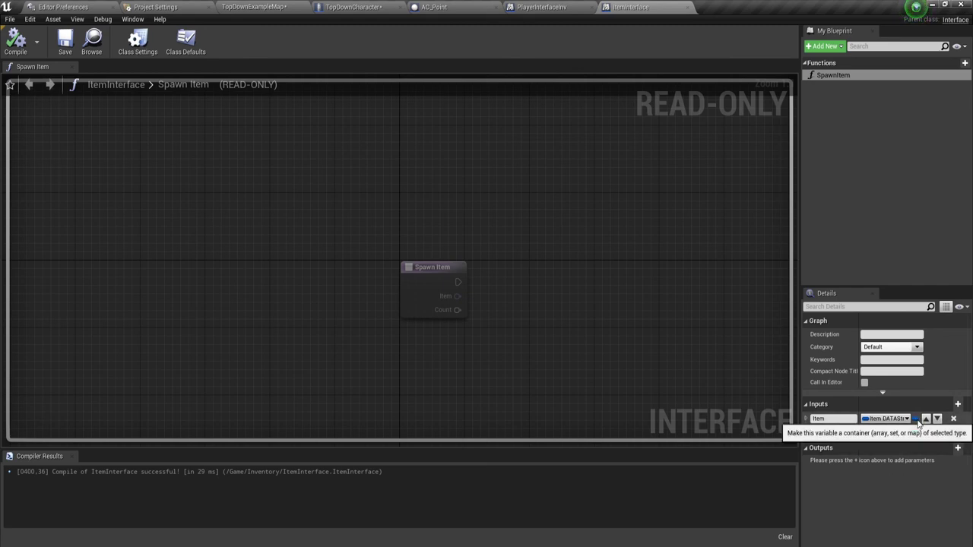
key(ctrl+z)
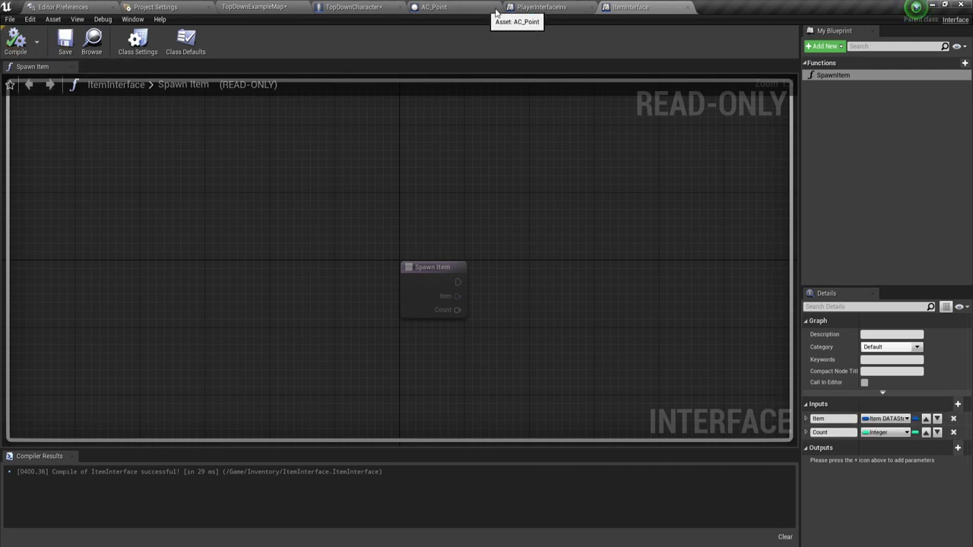
click(541, 6)
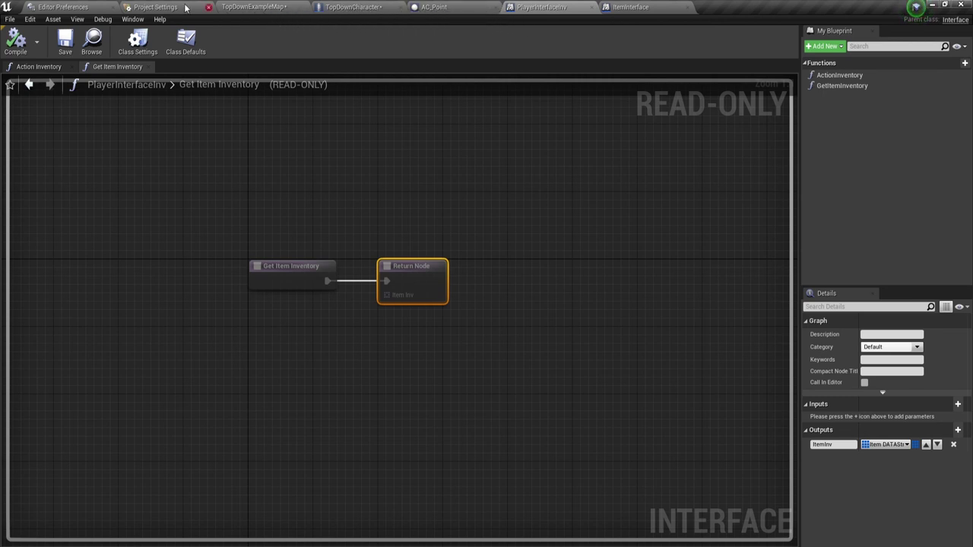
click(366, 13)
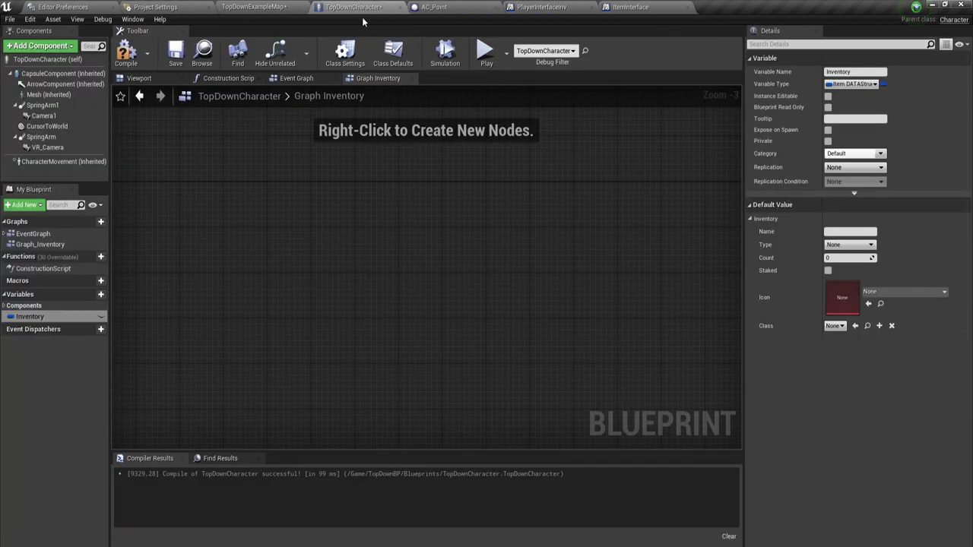
- Add PlayerInterfaceInv under Class Settings' implemented interfaces, then compile and save TopDownCharacter
click(352, 54)
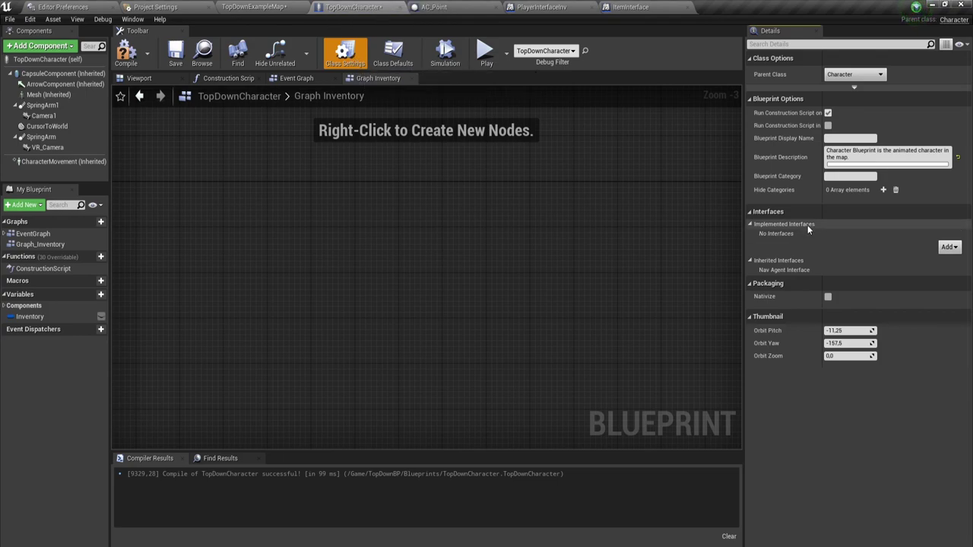
click(950, 248)
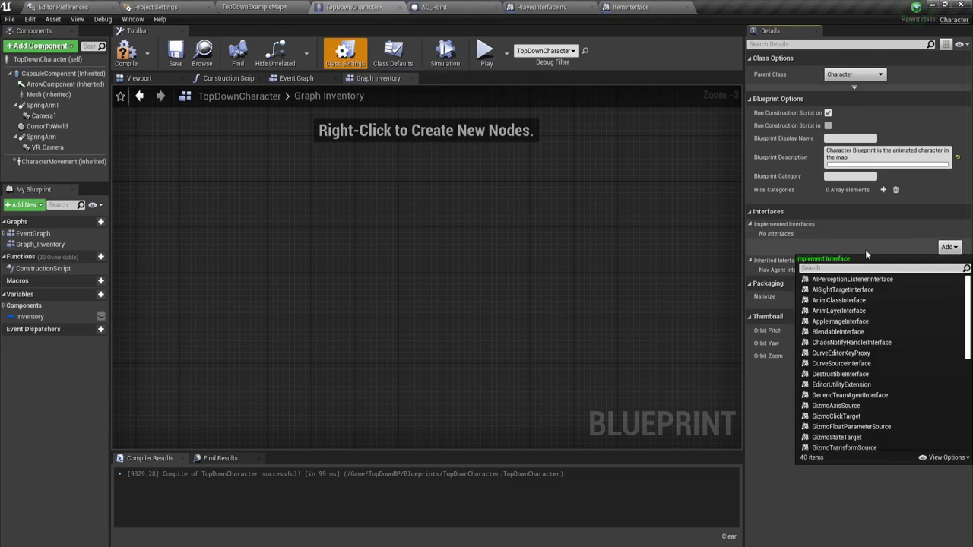
text(player)
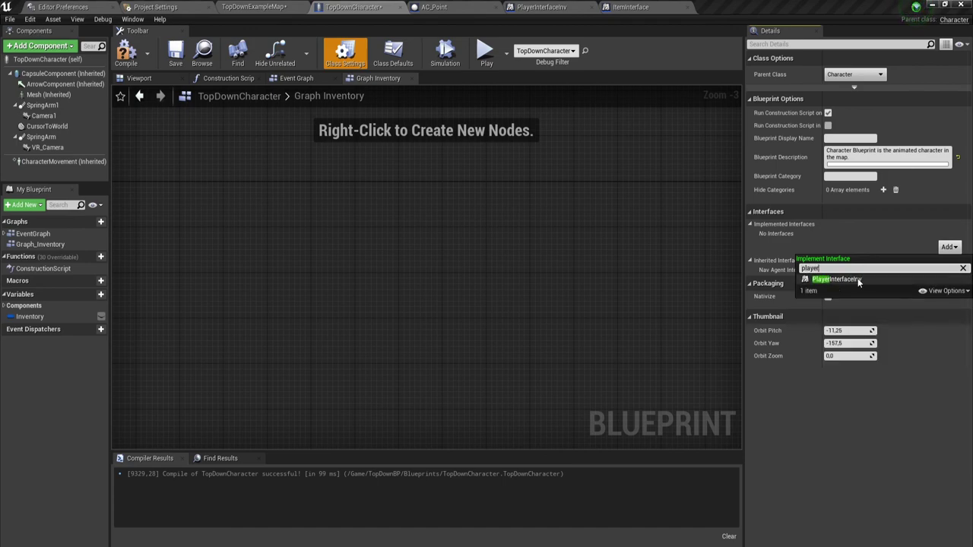
click(858, 278)
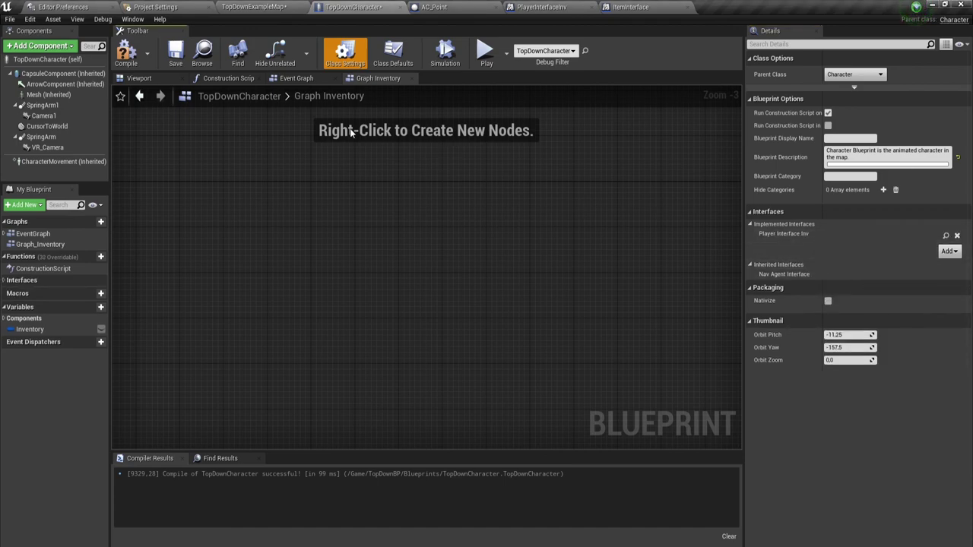
click(127, 53)
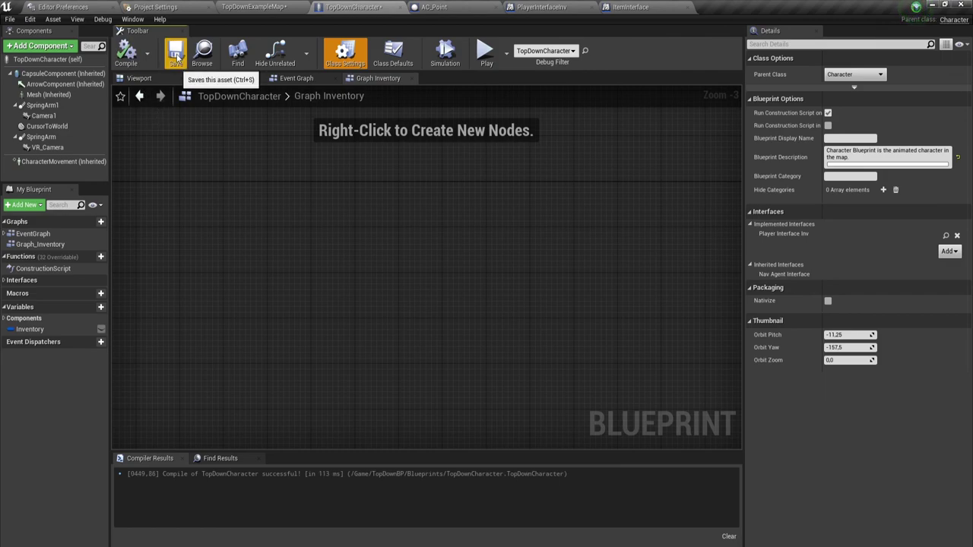
click(176, 59)
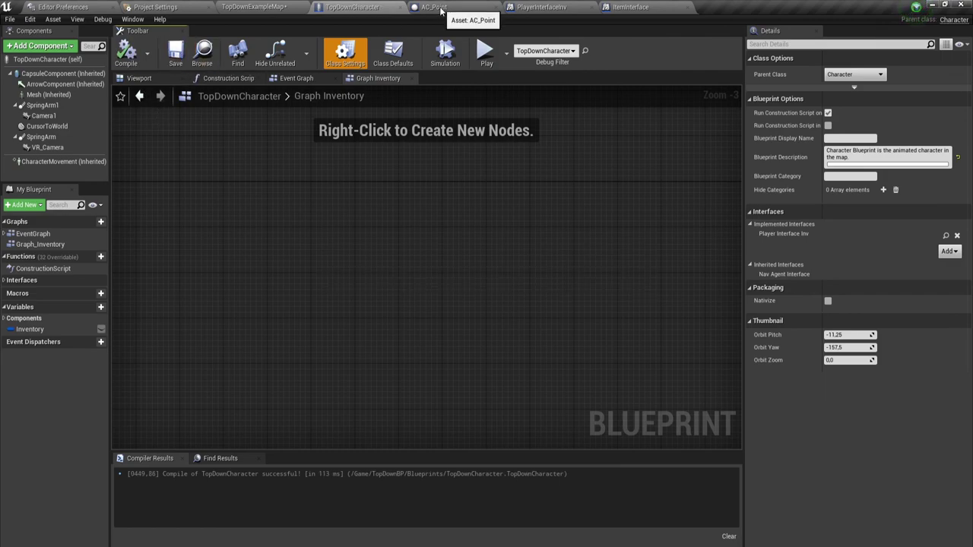
- In the AC_Point blueprint, open Class Settings and the Implemented Interfaces Add list
click(440, 8)
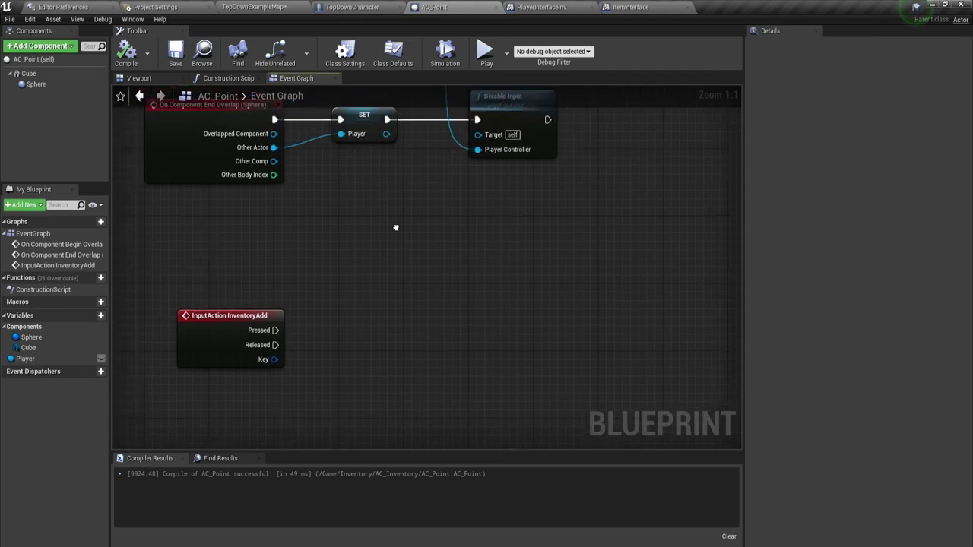
right_drag(396, 227, 419, 246)
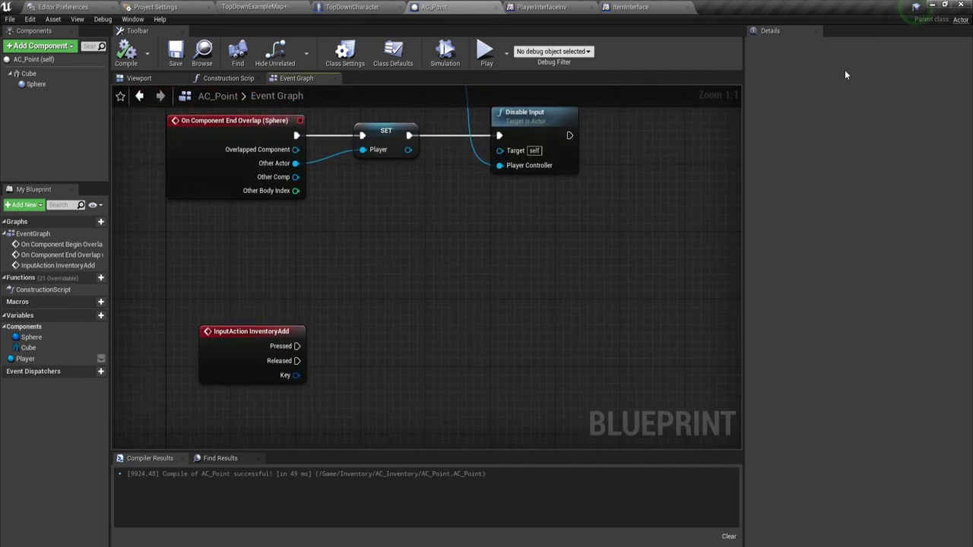
click(349, 57)
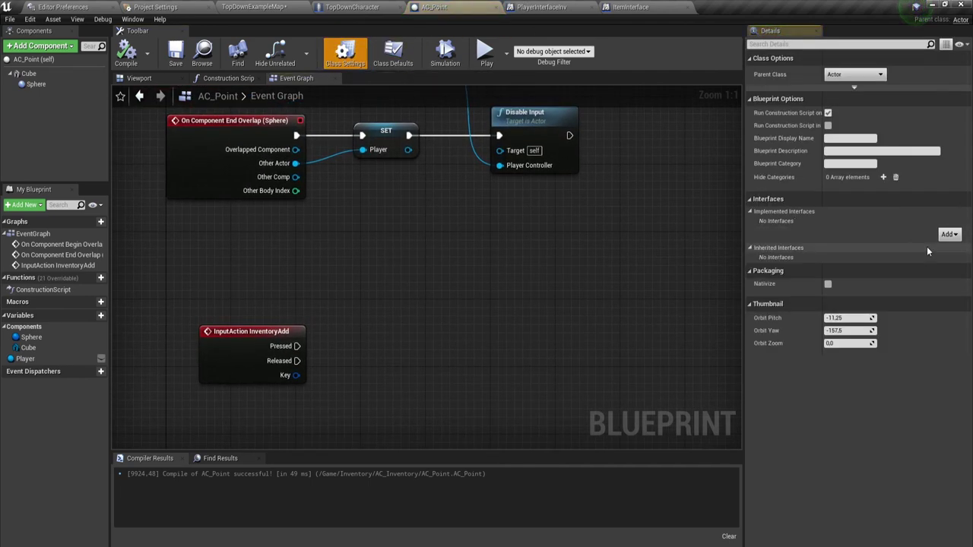
click(948, 234)
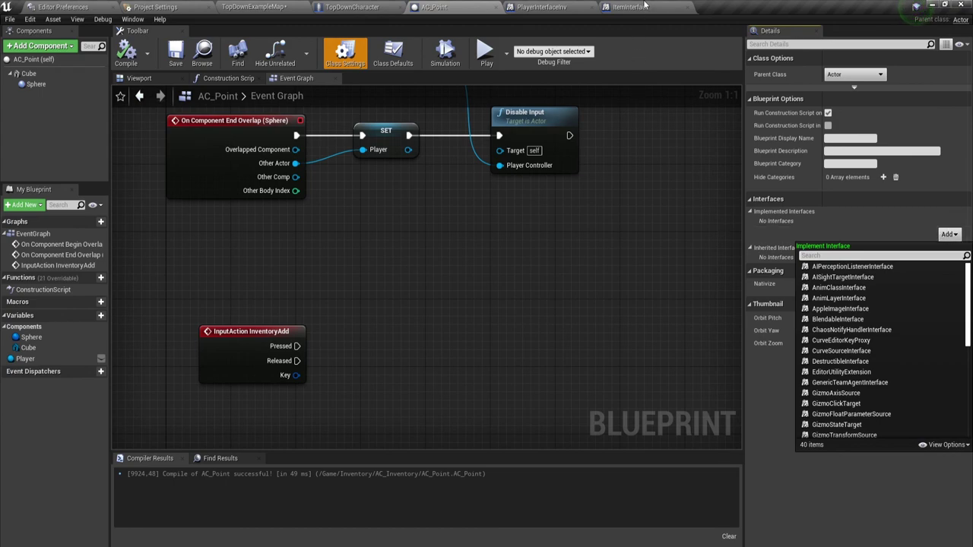